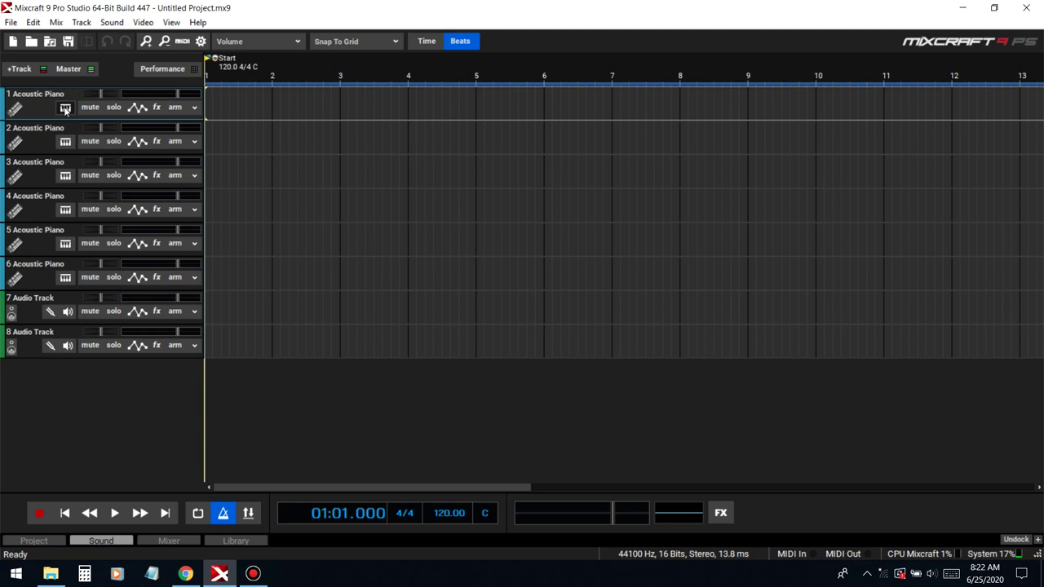
- Assign the Deducktion_64 VSTi instrument to track 1 in place of Acoustic Piano and close the instrument selection window
{"action": "left_click", "coordinate": [66, 108]}
{"action": "left_click", "coordinate": [408, 116]}
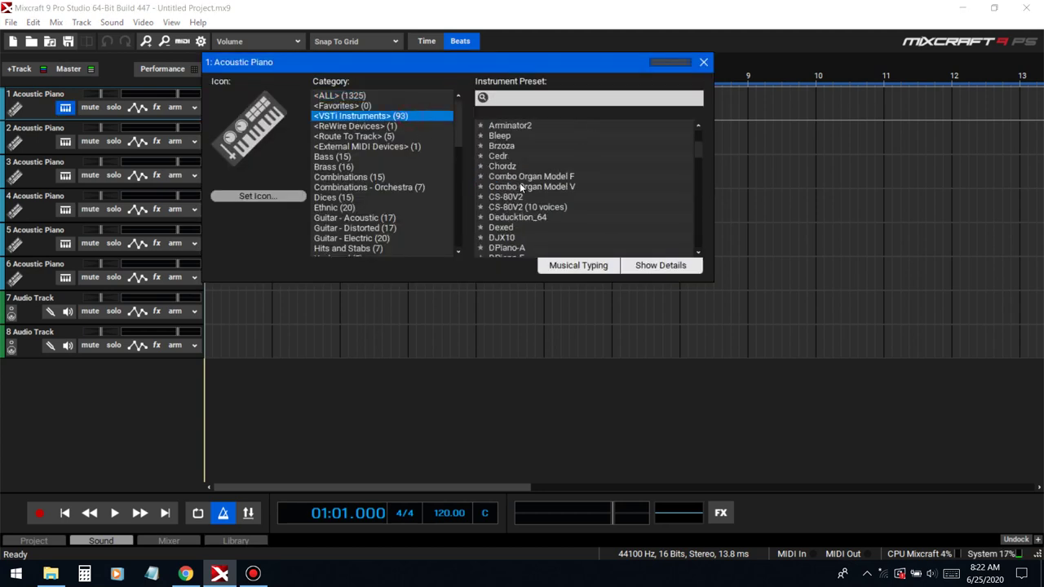
{"action": "scroll", "coordinate": [519, 183], "scroll_direction": "down", "scroll_amount": 4}
{"action": "scroll", "coordinate": [521, 184], "scroll_direction": "up", "scroll_amount": 3}
{"action": "left_click", "coordinate": [521, 187]}
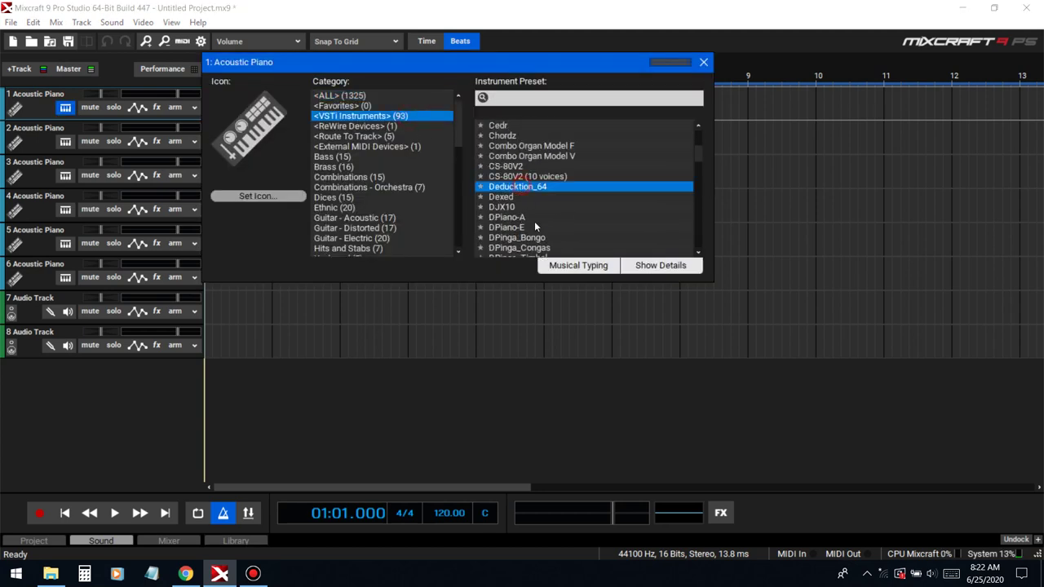
{"action": "left_click", "coordinate": [243, 256]}
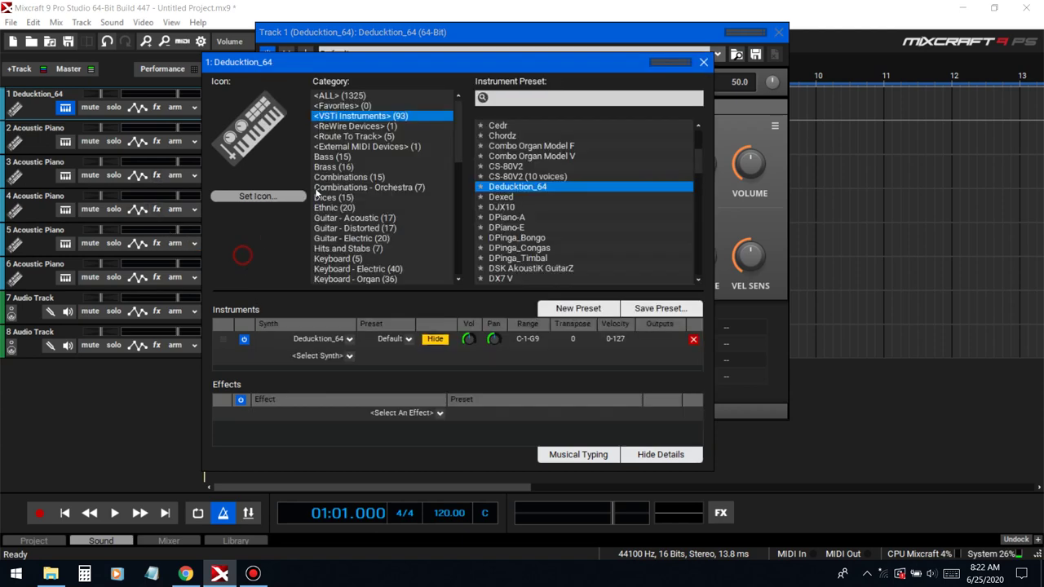
{"action": "left_click", "coordinate": [704, 62]}
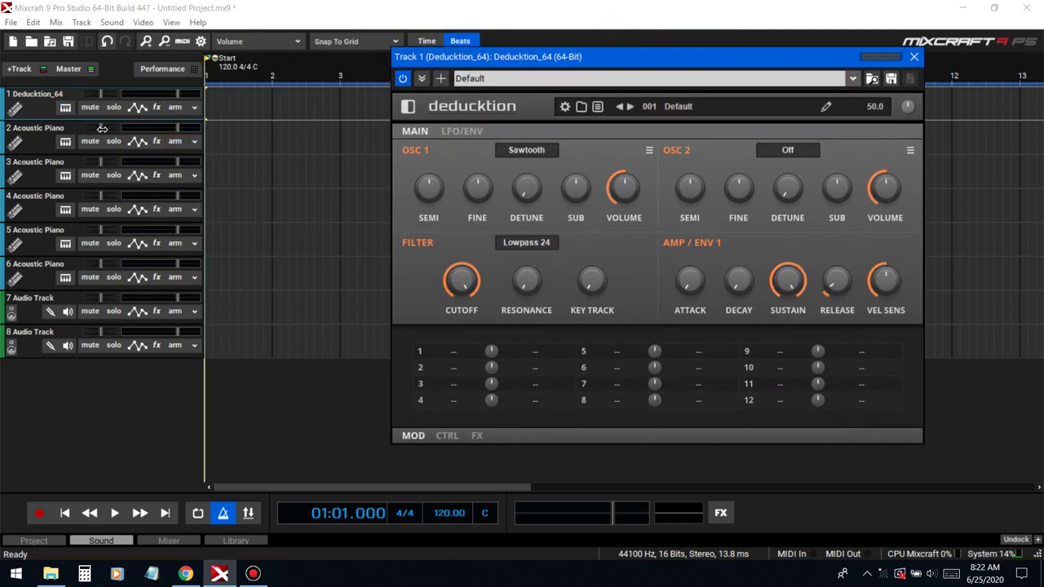
- Open the Musical Typing keyboard and load the Squiggly PL preset in Deducktion
{"action": "key", "text": "ctrl+alt+k"}
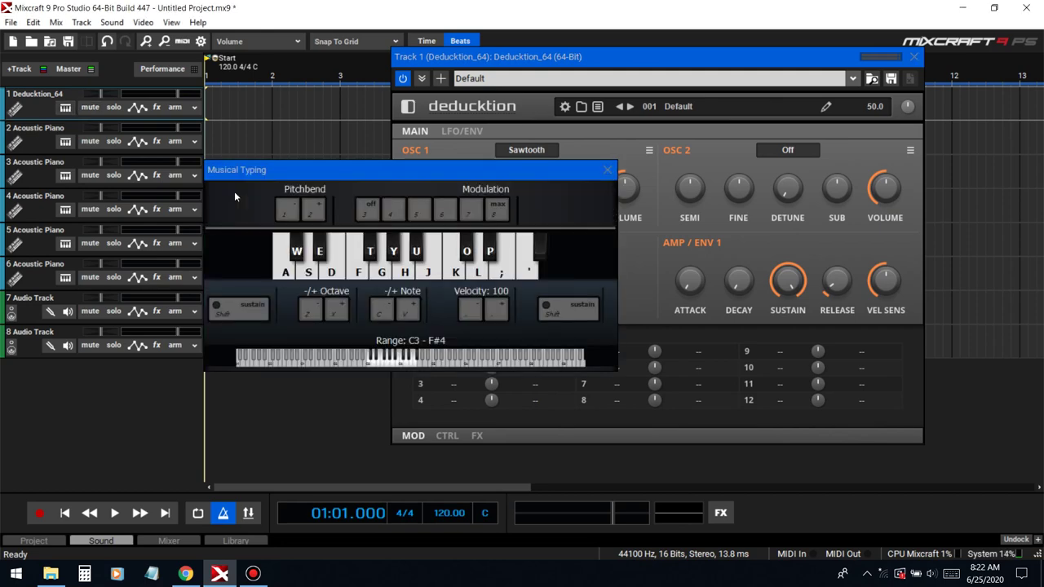
{"action": "left_click", "coordinate": [615, 77]}
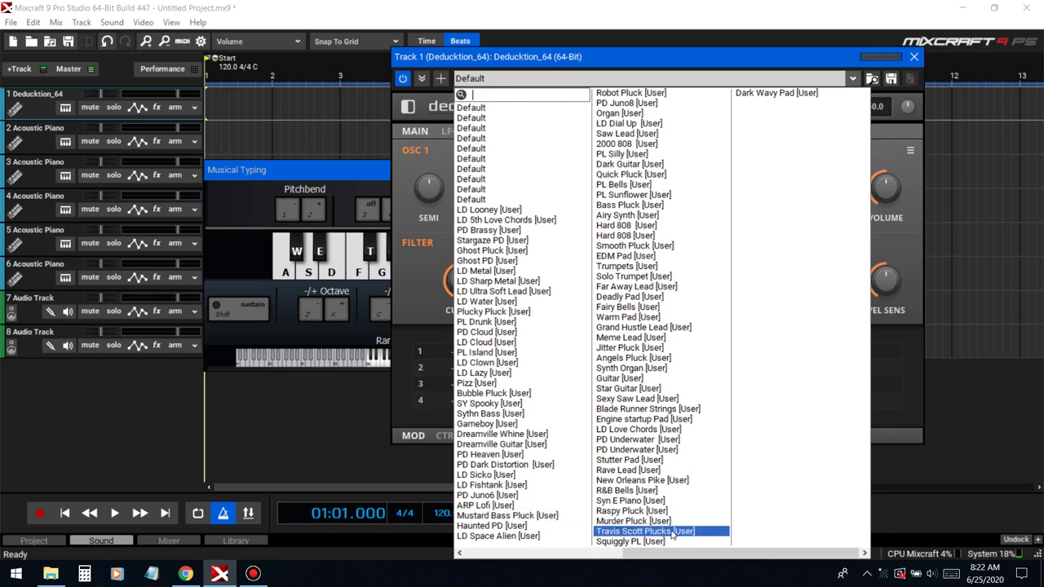
{"action": "left_click", "coordinate": [619, 545]}
- Audition the Squiggly PL preset with a few notes while raising the keyboard two octaves to the C5–F#6 range
{"action": "left_click", "coordinate": [240, 204]}
{"action": "key", "text": "a"}
{"action": "key", "text": "x"}
{"action": "key", "text": "a"}
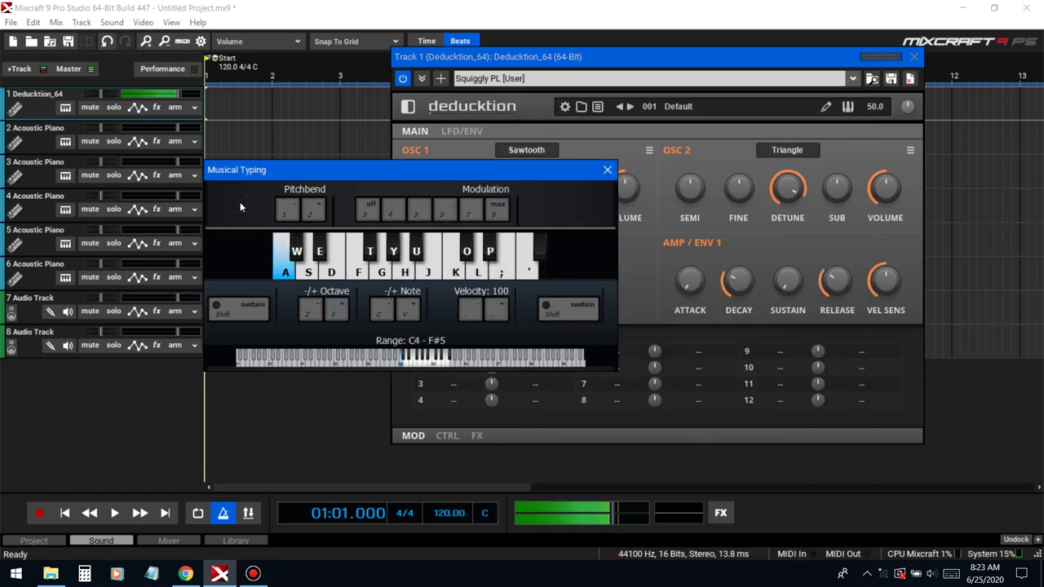
{"action": "key", "text": "x"}
{"action": "key", "text": "a"}
{"action": "key", "text": "e"}
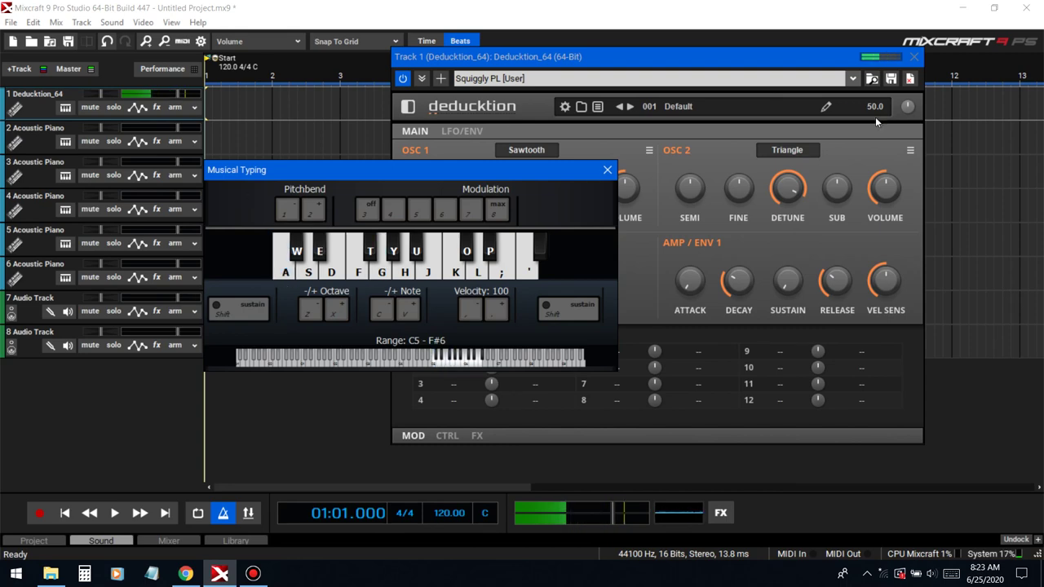
- Load the Solo Trumpet preset in Deducktion and play a few test notes
{"action": "left_click", "coordinate": [726, 76]}
{"action": "left_click", "coordinate": [785, 275]}
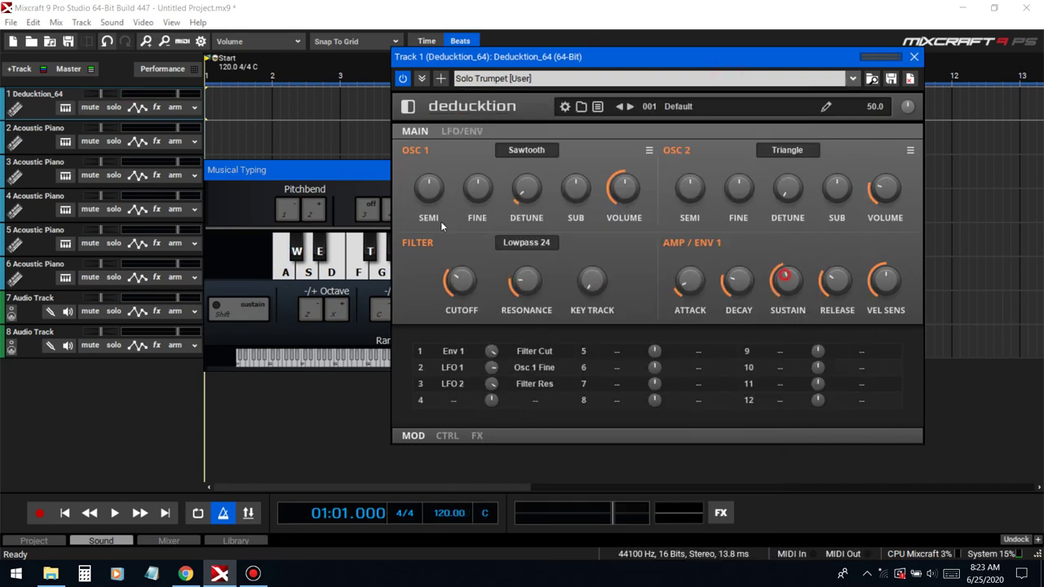
{"action": "left_click", "coordinate": [247, 205]}
{"action": "key", "text": "a"}
{"action": "key", "text": "e"}
{"action": "key", "text": "g"}
{"action": "key", "text": "s"}
- Load the Deadly Pad preset, play test notes and lower the keyboard one octave to C4–F#5
{"action": "left_click", "coordinate": [711, 80]}
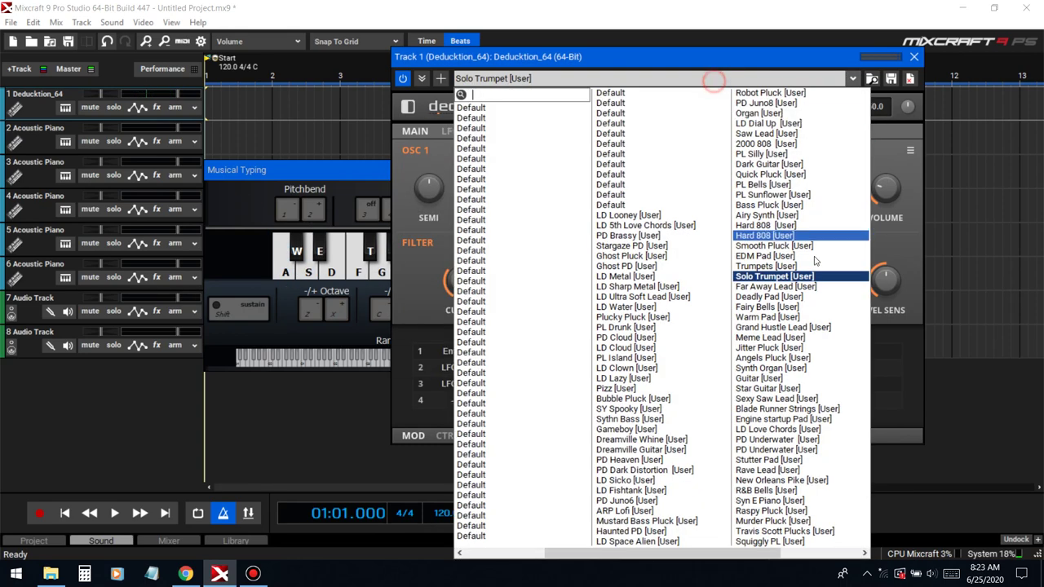
{"action": "scroll", "coordinate": [814, 259], "scroll_direction": "down", "scroll_amount": 1}
{"action": "left_click", "coordinate": [630, 296]}
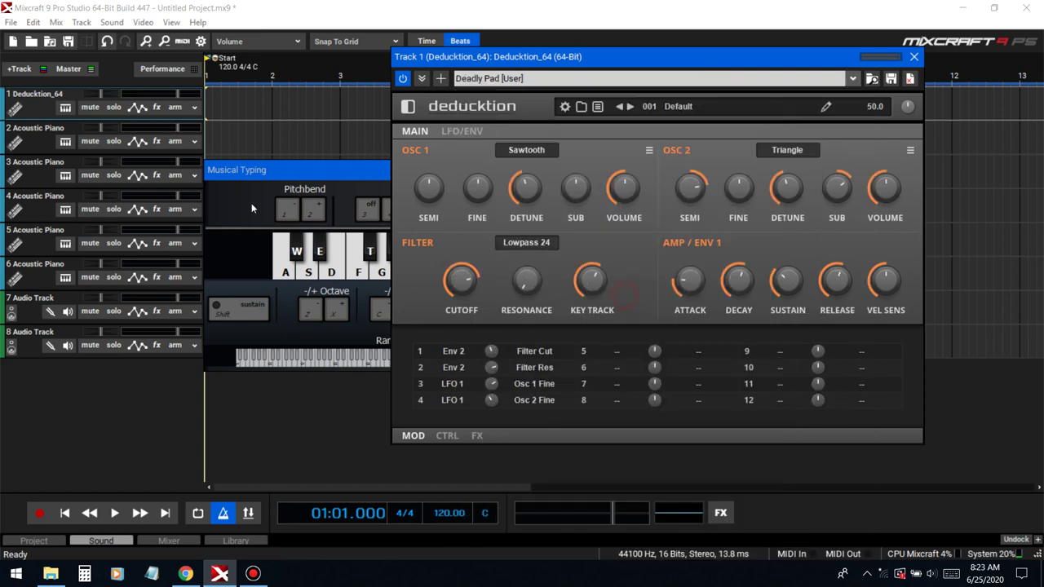
{"action": "left_click", "coordinate": [250, 204]}
{"action": "key", "text": "a"}
{"action": "key", "text": "e"}
{"action": "key", "text": "g"}
{"action": "key", "text": "z"}
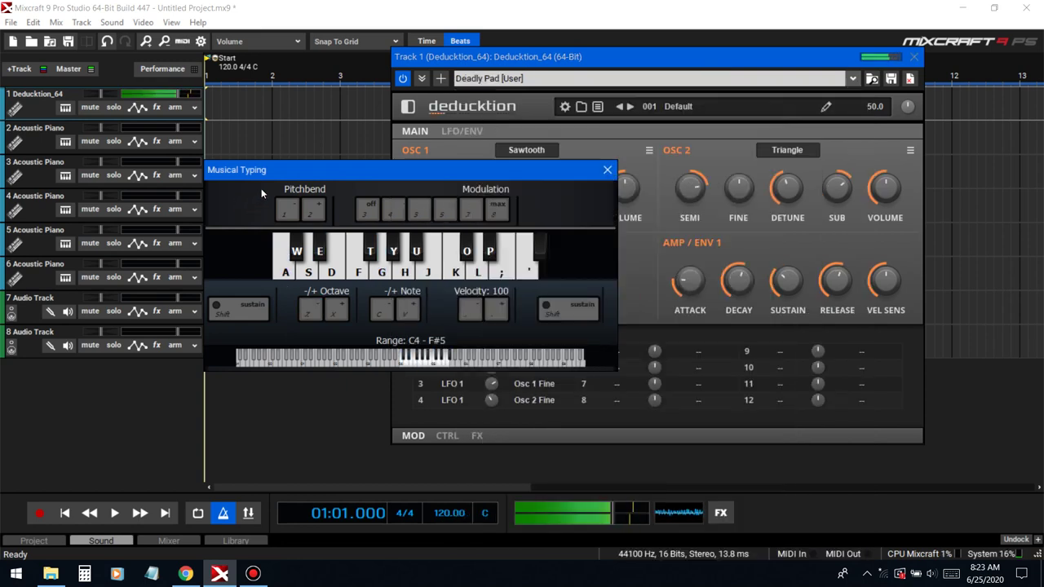
{"action": "key", "text": "a"}
{"action": "key", "text": "f"}
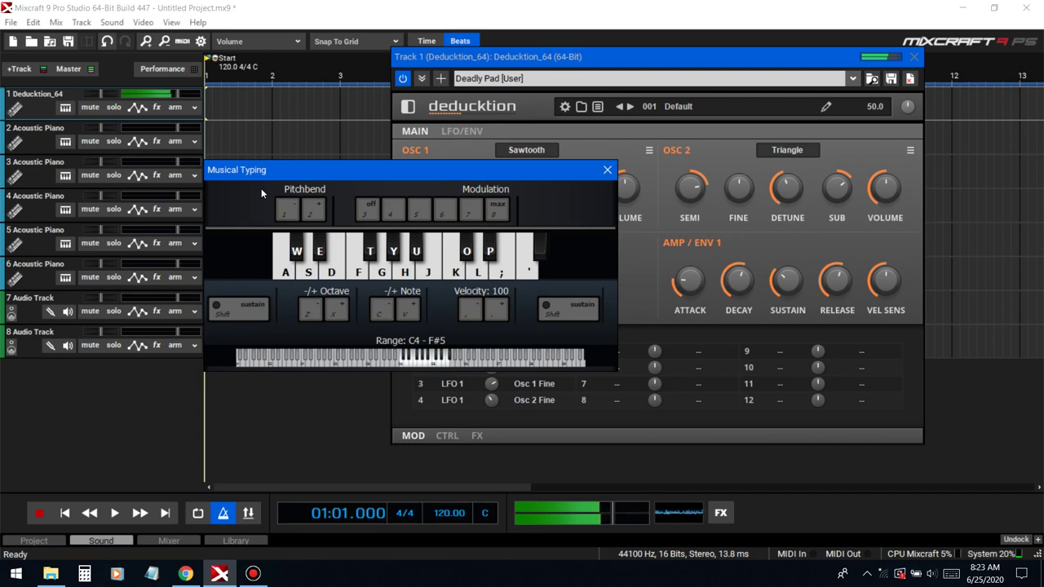
- Lower the keyboard to the C3–F#4 range and improvise a chord progression with the Deadly Pad preset
{"action": "key", "text": "z"}
{"action": "key", "text": "d"}
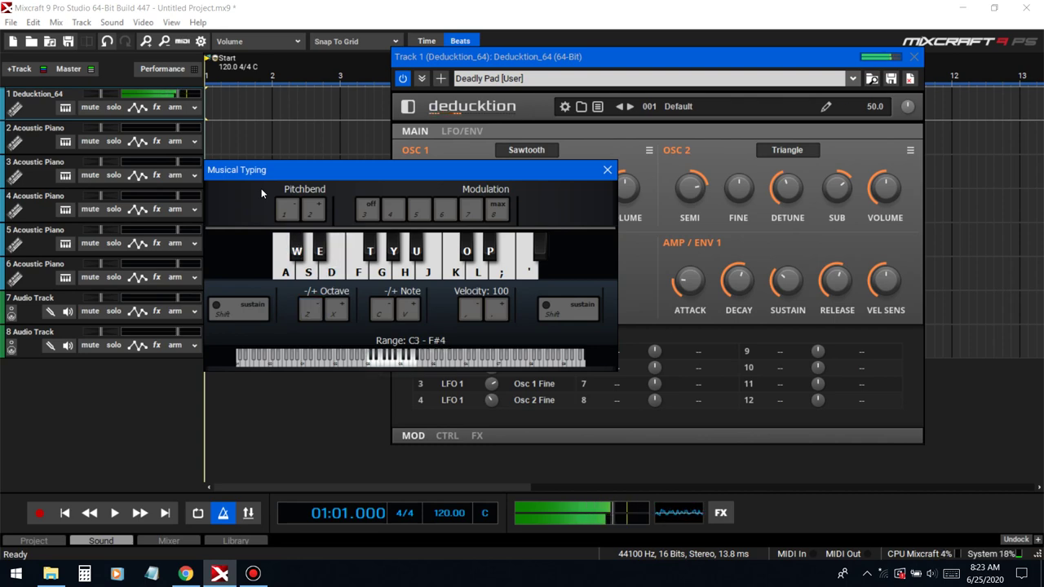
{"action": "key", "text": "a"}
{"action": "key", "text": "f"}
{"action": "key", "text": "w"}
{"action": "key", "text": "f"}
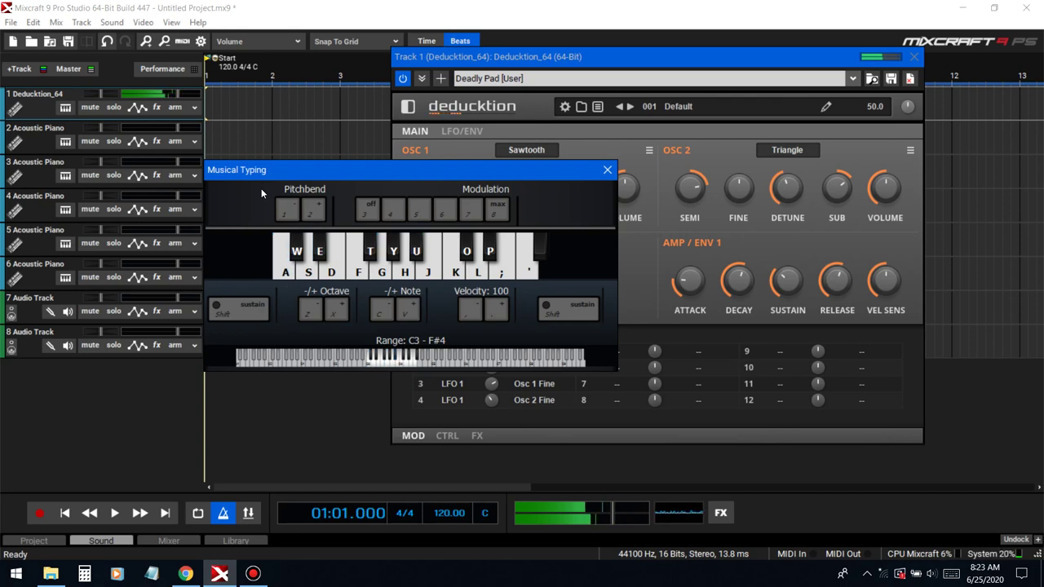
{"action": "key", "text": "f"}
{"action": "key", "text": "w"}
{"action": "key", "text": "a"}
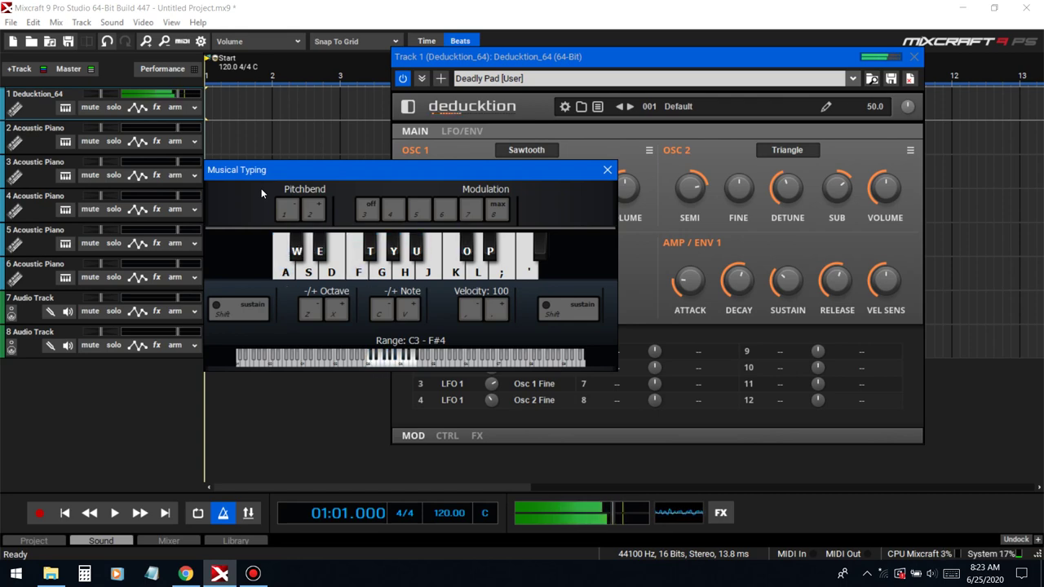
{"action": "key", "text": "a"}
{"action": "key", "text": "f"}
{"action": "key", "text": "a"}
{"action": "key", "text": "g"}
{"action": "key", "text": "a"}
{"action": "key", "text": "g"}
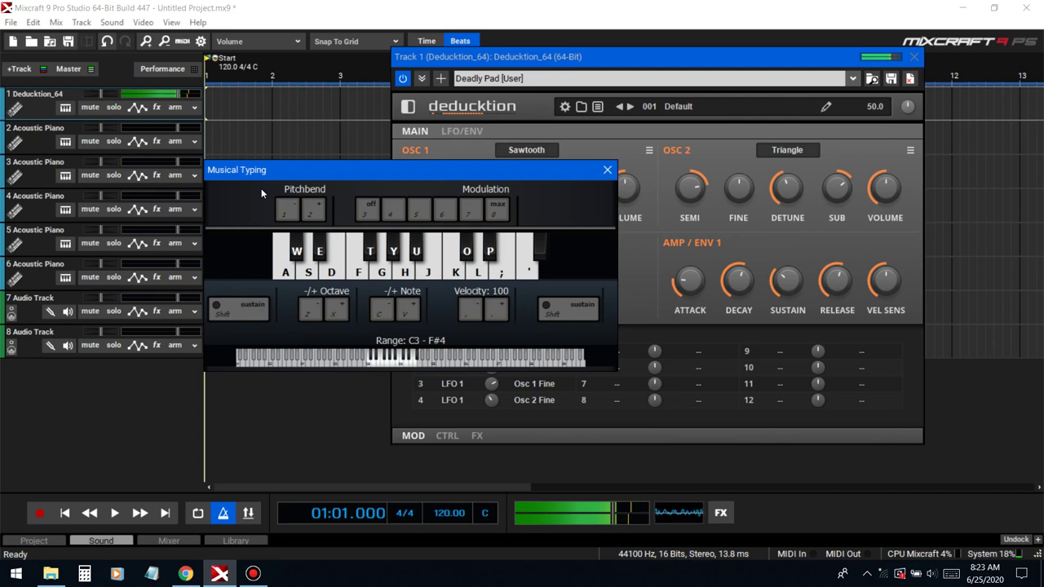
{"action": "key", "text": "w"}
{"action": "key", "text": "d"}
{"action": "key", "text": "f"}
{"action": "key", "text": "a"}
{"action": "key", "text": "h"}
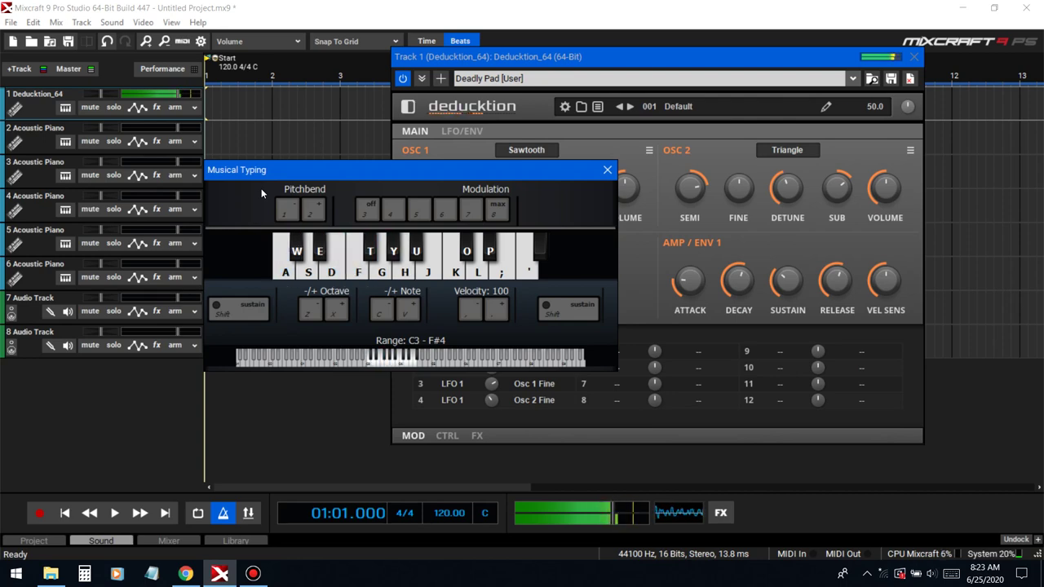
- Shift the keyboard up to the C4–F#5 range and continue playing notes with the Deadly Pad preset
{"action": "key", "text": "z"}
{"action": "key", "text": "x"}
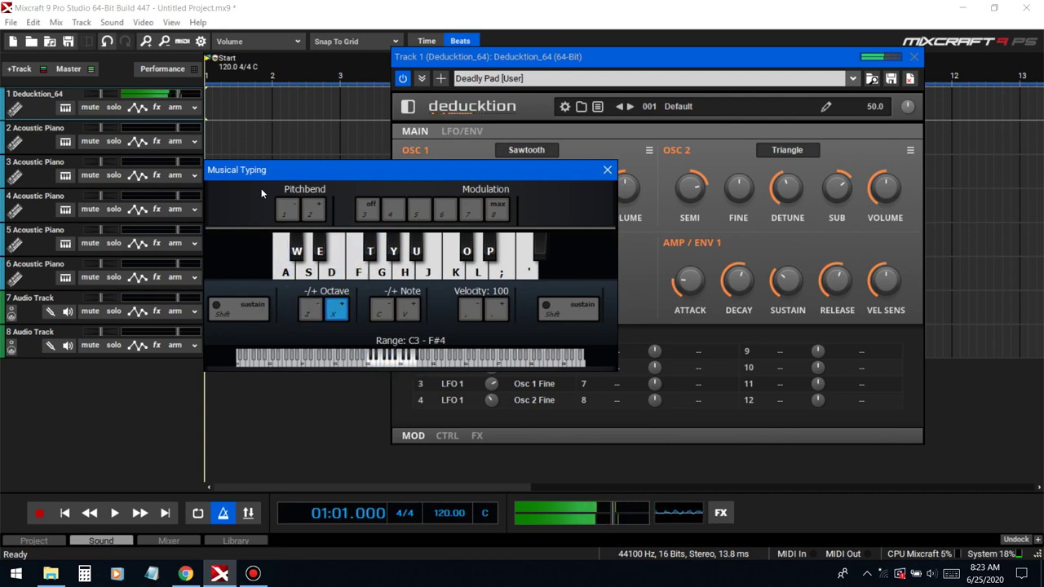
{"action": "key", "text": "x"}
{"action": "key", "text": "a"}
{"action": "key", "text": "e"}
{"action": "key", "text": "d"}
{"action": "key", "text": "h"}
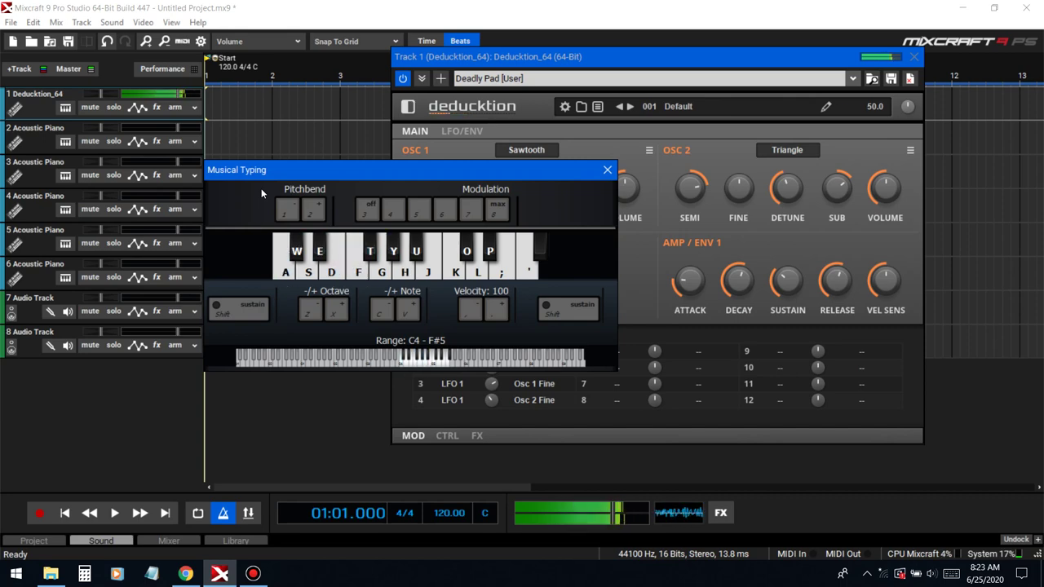
{"action": "key", "text": "w"}
{"action": "key", "text": "d"}
{"action": "key", "text": "a"}
{"action": "key", "text": "w"}
{"action": "key", "text": "g"}
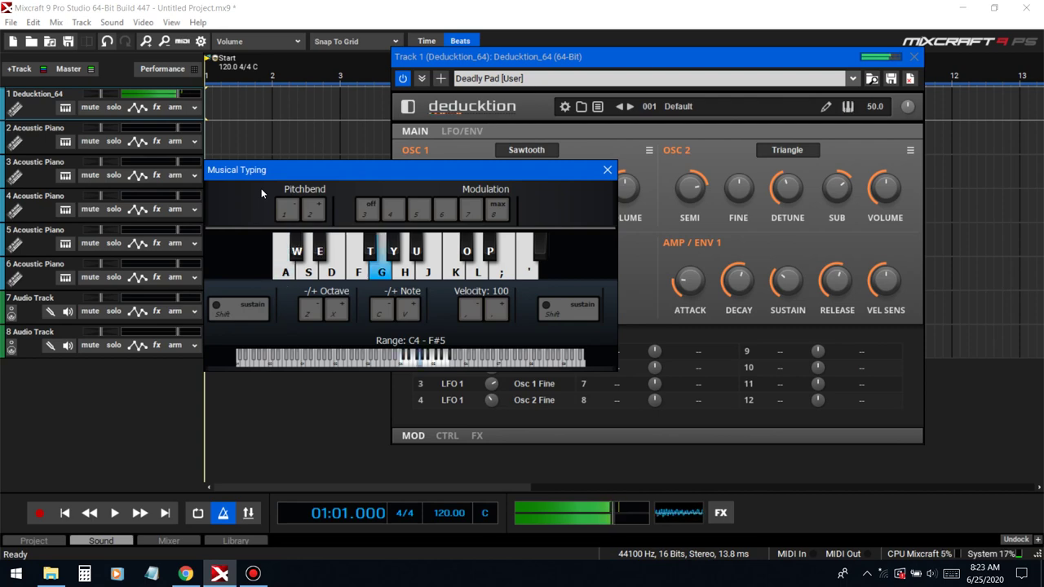
{"action": "key", "text": "a"}
{"action": "key", "text": "e"}
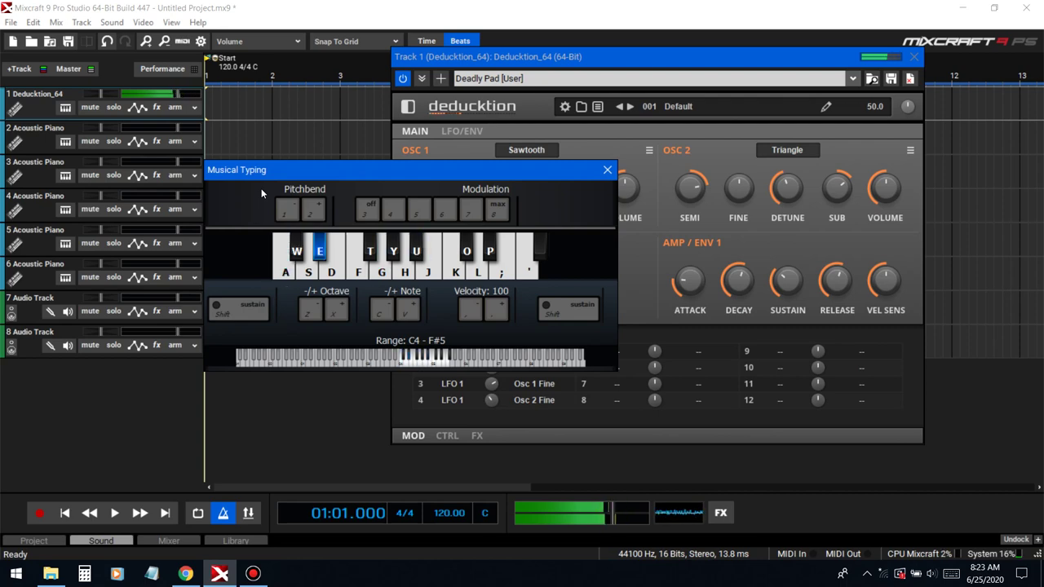
{"action": "key", "text": "y"}
{"action": "key", "text": "w"}
{"action": "key", "text": "t"}
{"action": "key", "text": "a"}
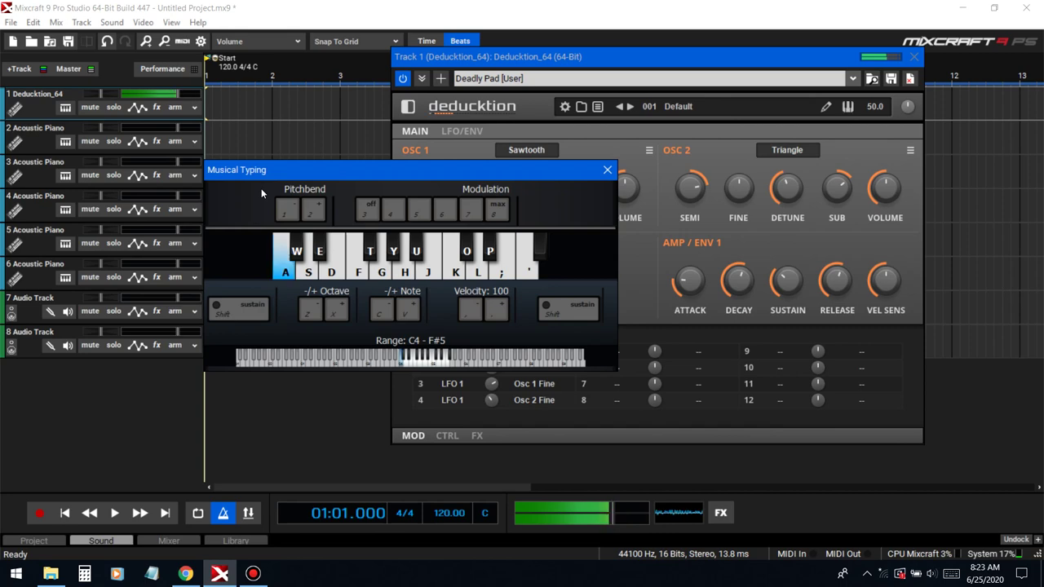
- Load the Plucky Pluck preset in Deducktion and audition it with a few notes
{"action": "left_click", "coordinate": [852, 78]}
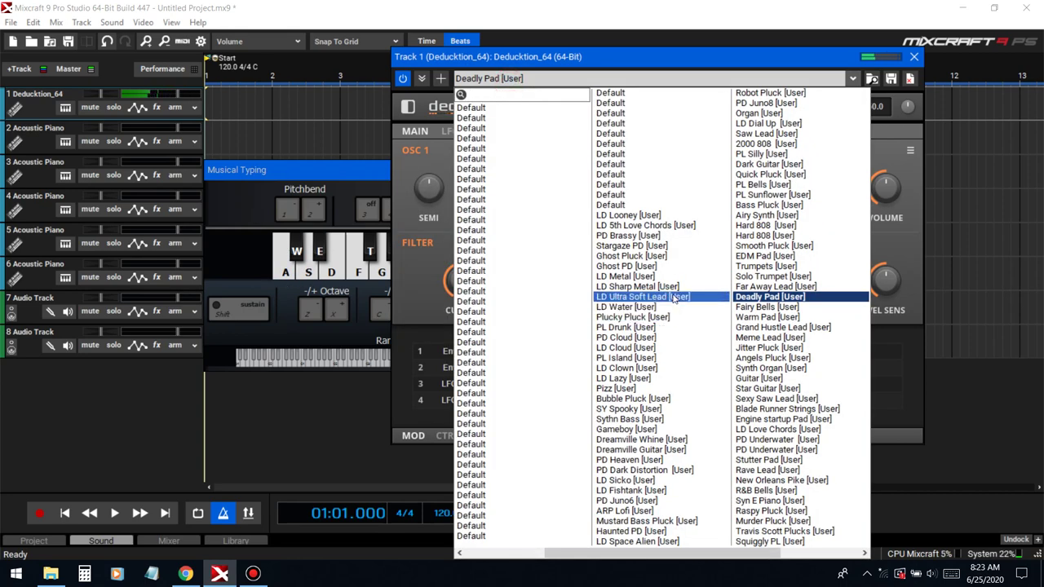
{"action": "left_click", "coordinate": [492, 312]}
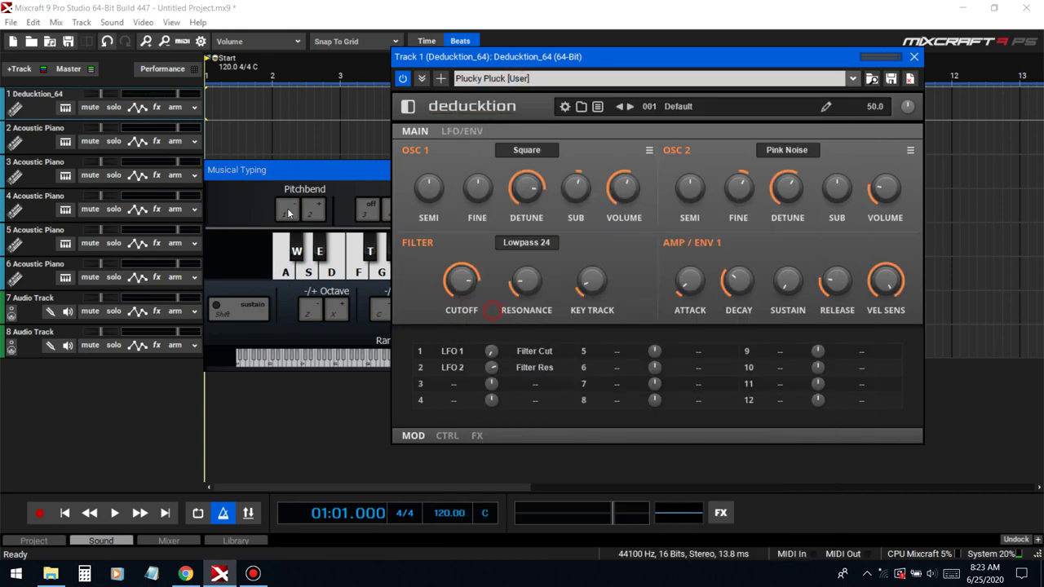
{"action": "left_click", "coordinate": [252, 198]}
{"action": "key", "text": "g"}
{"action": "key", "text": "s"}
{"action": "key", "text": "a"}
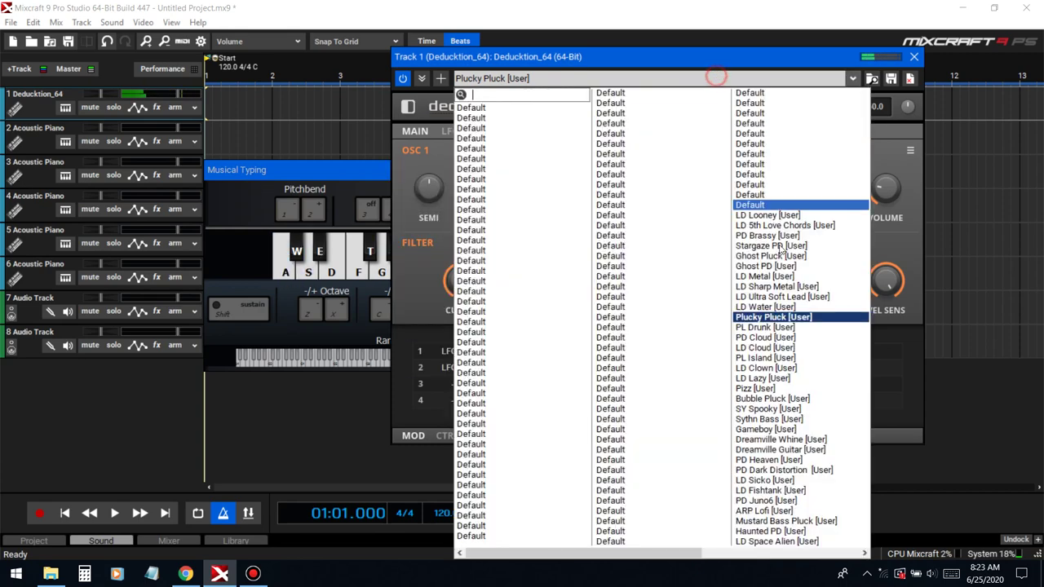
- Load the R&B Bells preset and audition it with a short melody, raising the keyboard one octave to C5–F#6
{"action": "left_click", "coordinate": [852, 79]}
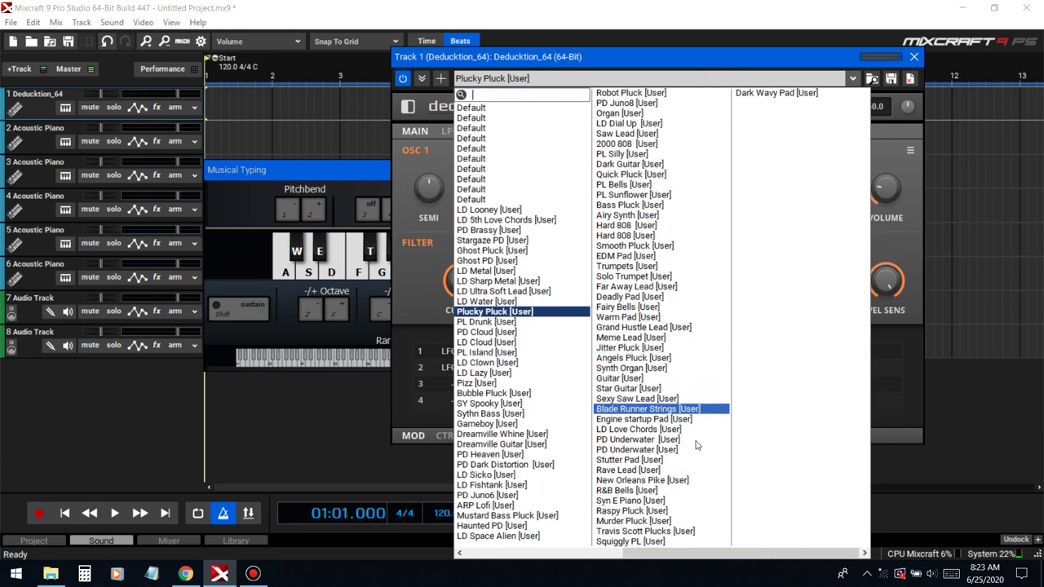
{"action": "left_click", "coordinate": [640, 491]}
{"action": "left_click", "coordinate": [245, 200]}
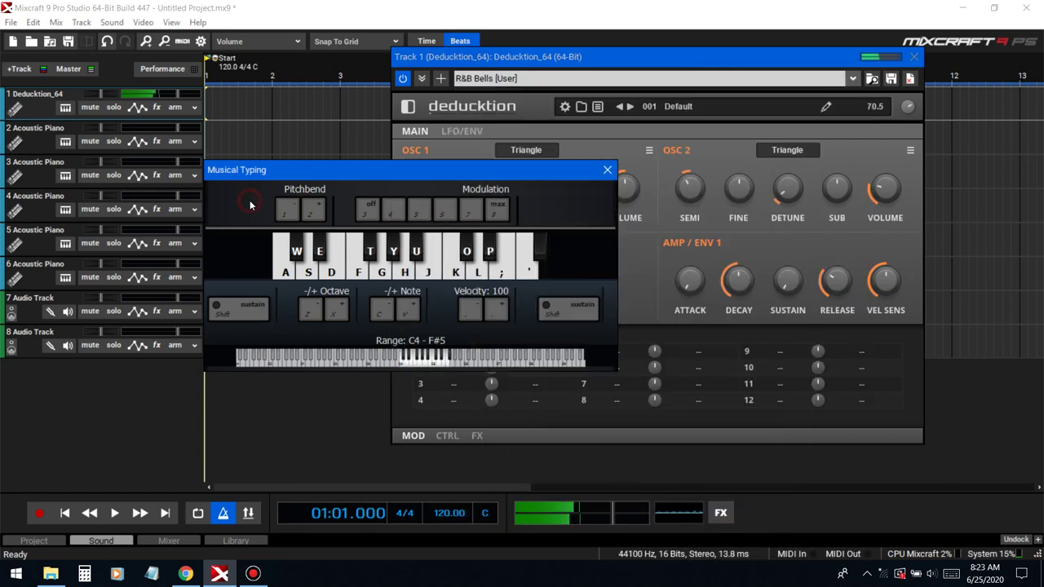
{"action": "key", "text": "e"}
{"action": "key", "text": "x"}
{"action": "key", "text": "g"}
{"action": "key", "text": "e"}
{"action": "key", "text": "a"}
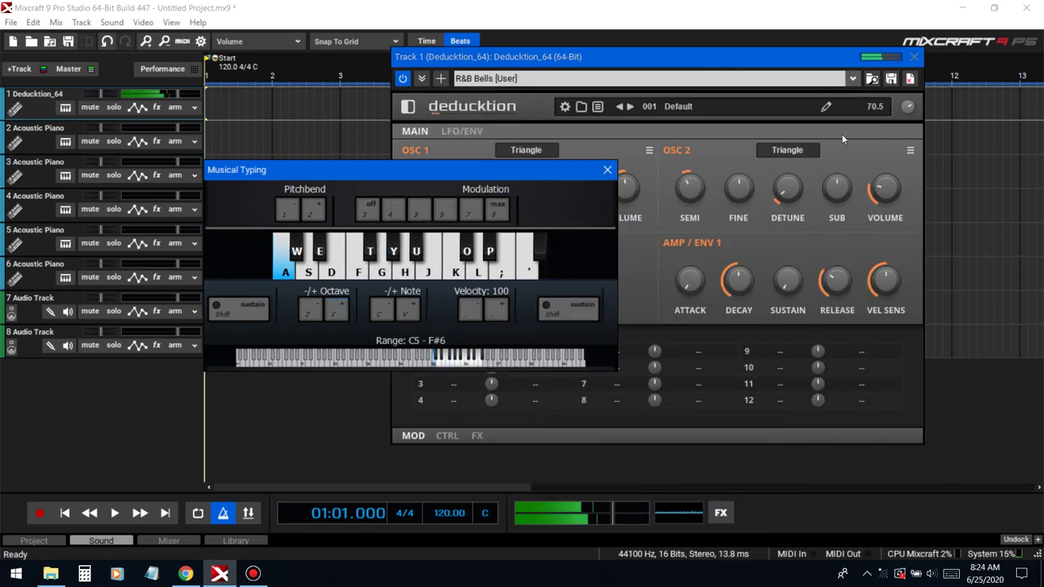
{"action": "key", "text": "a"}
{"action": "key", "text": "e"}
{"action": "key", "text": "g"}
{"action": "key", "text": "s"}
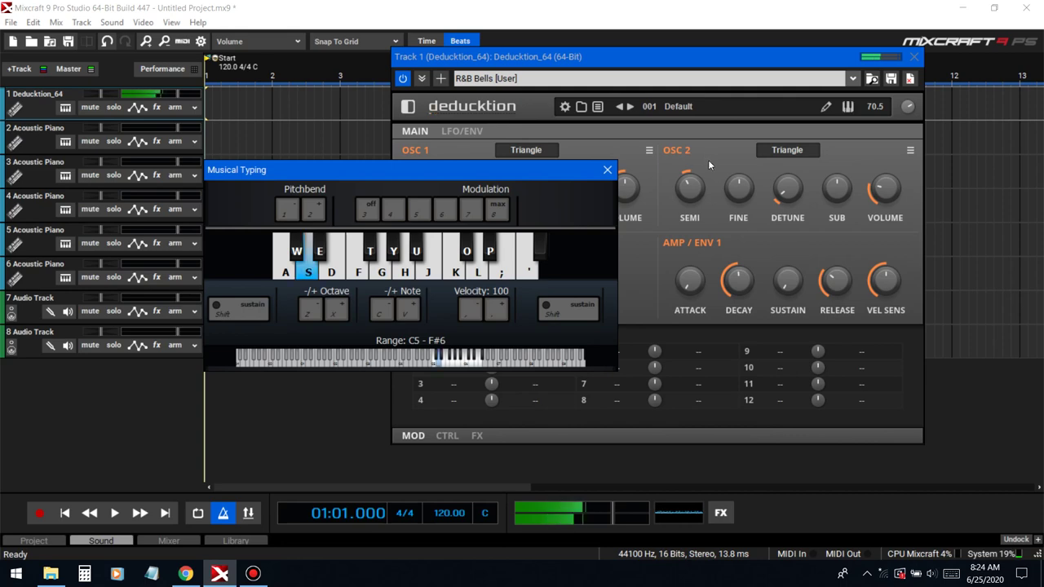
{"action": "key", "text": "a"}
- Raise the OSC 2 volume of the R&B Bells preset to about its midpoint and play test notes
{"action": "left_click", "coordinate": [888, 194]}
{"action": "left_click_drag", "start_coordinate": [889, 198], "coordinate": [894, 167]}
{"action": "left_click", "coordinate": [318, 225]}
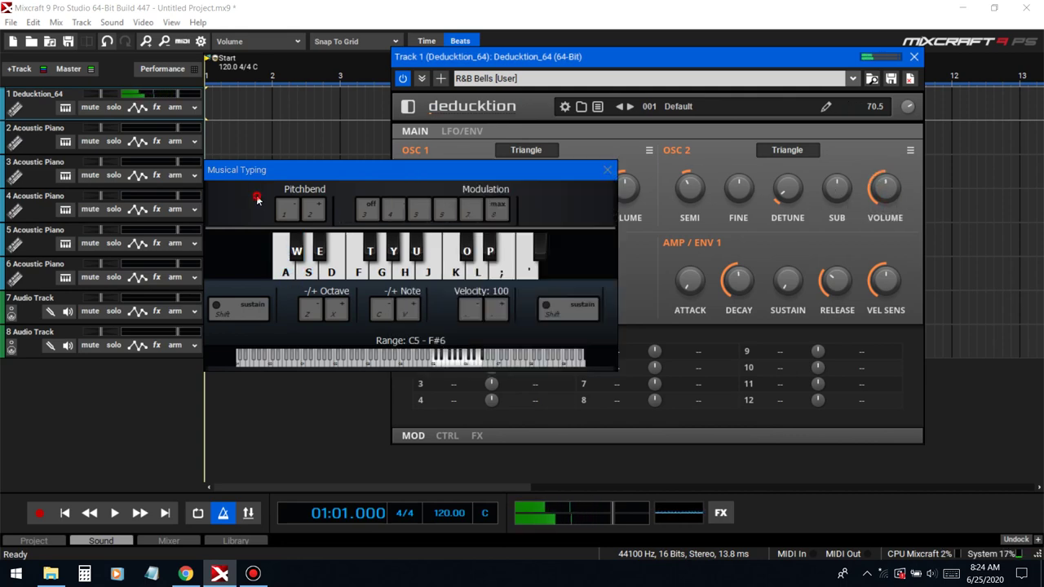
{"action": "key", "text": "a"}
{"action": "key", "text": "e"}
{"action": "key", "text": "s"}
- Load the Quick Pluck preset, test a couple of notes and lower the keyboard one octave to C4–F#5
{"action": "left_click", "coordinate": [785, 70]}
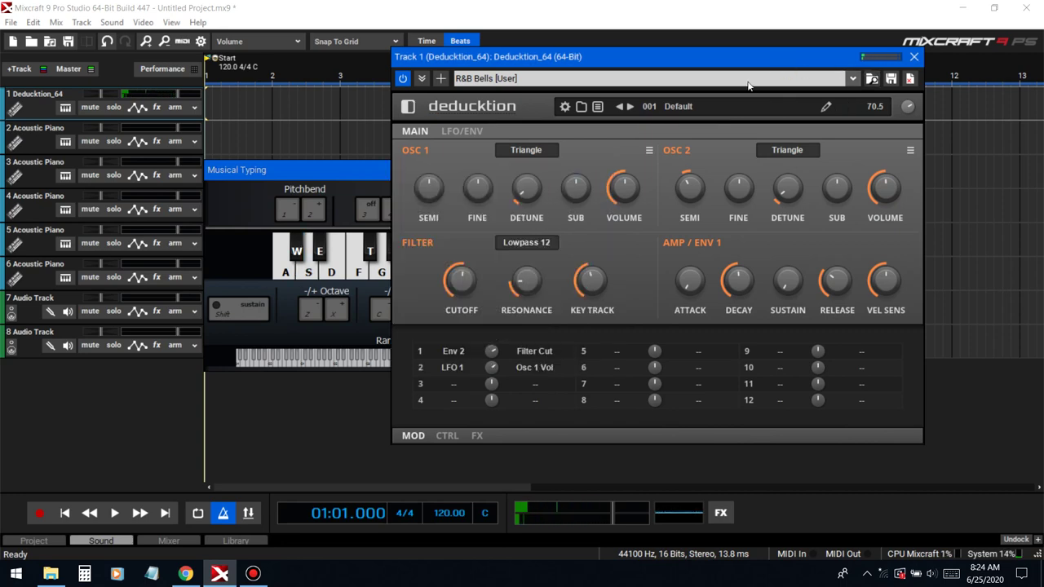
{"action": "left_click", "coordinate": [748, 82]}
{"action": "left_click", "coordinate": [764, 172]}
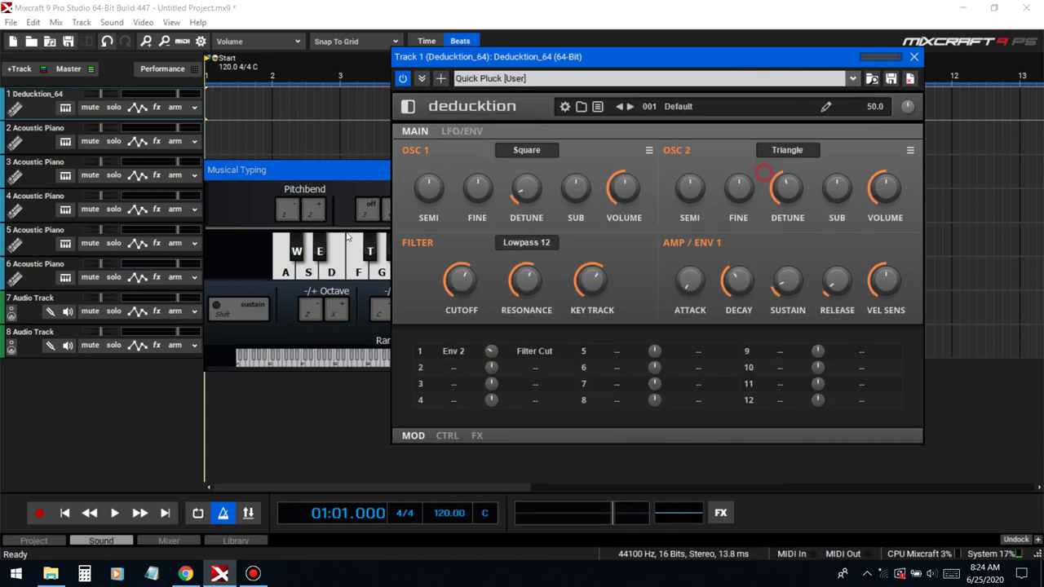
{"action": "left_click", "coordinate": [233, 212]}
{"action": "key", "text": "g"}
{"action": "key", "text": "a"}
{"action": "key", "text": "z"}
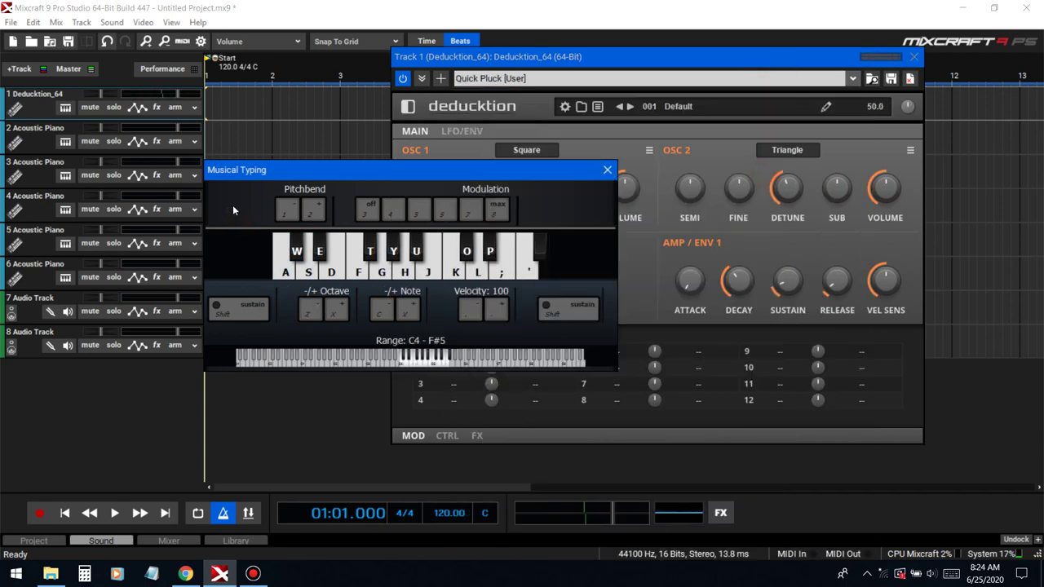
- Audition the Quick Pluck preset by playing a melody in the C4–F#5 range
{"action": "key", "text": "e"}
{"action": "key", "text": "f"}
{"action": "key", "text": "g"}
{"action": "key", "text": "w"}
{"action": "key", "text": "w"}
{"action": "key", "text": "u"}
{"action": "key", "text": "y"}
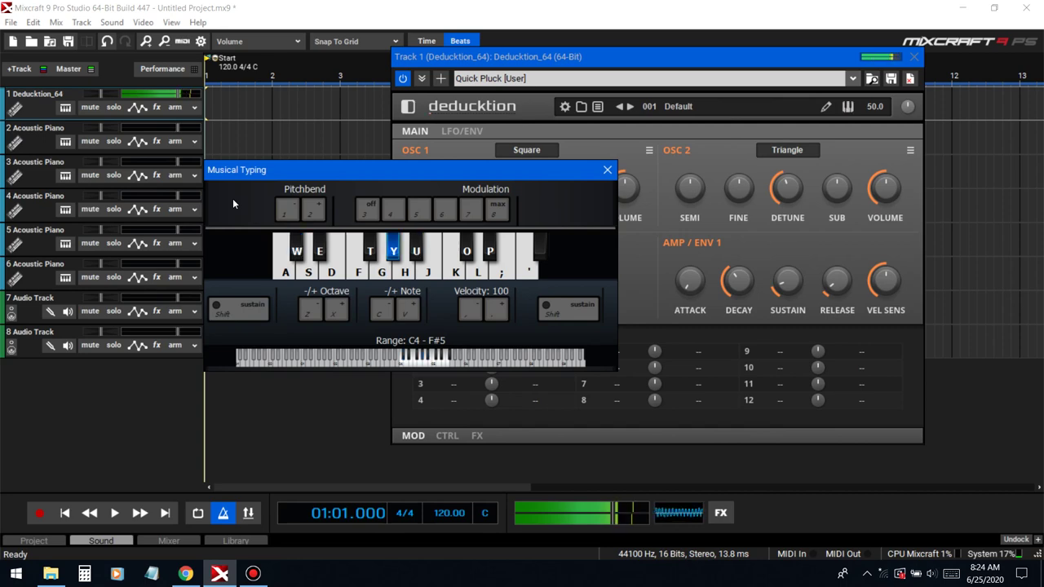
- Audition the Quick Pluck preset further by improvising varied notes between C4 and B4
{"action": "key", "text": "f"}
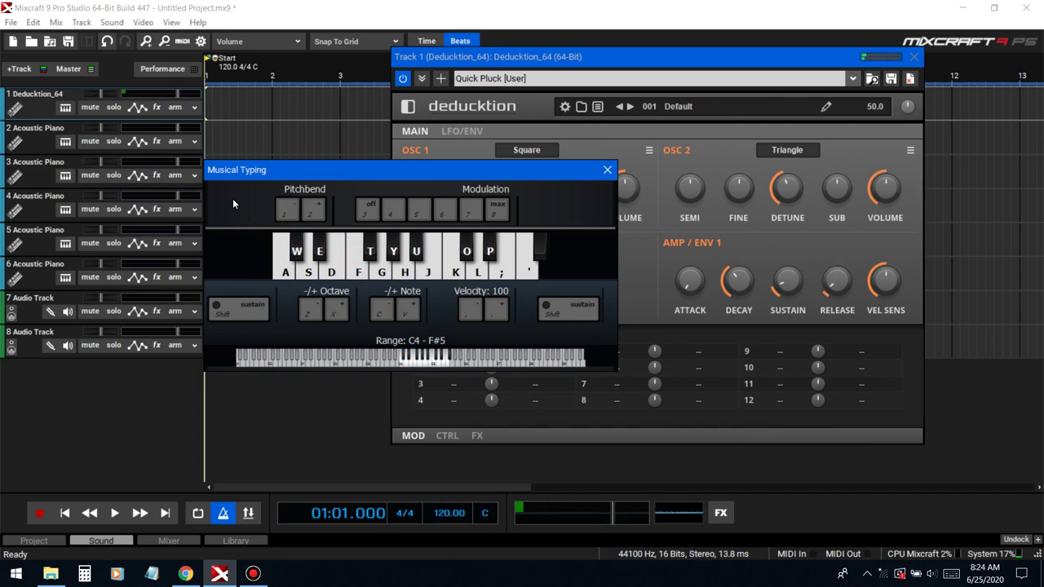
{"action": "key", "text": "a"}
{"action": "key", "text": "h"}
{"action": "key", "text": "u"}
{"action": "key", "text": "a"}
{"action": "key", "text": "g"}
{"action": "key", "text": "j"}
{"action": "key", "text": "y"}
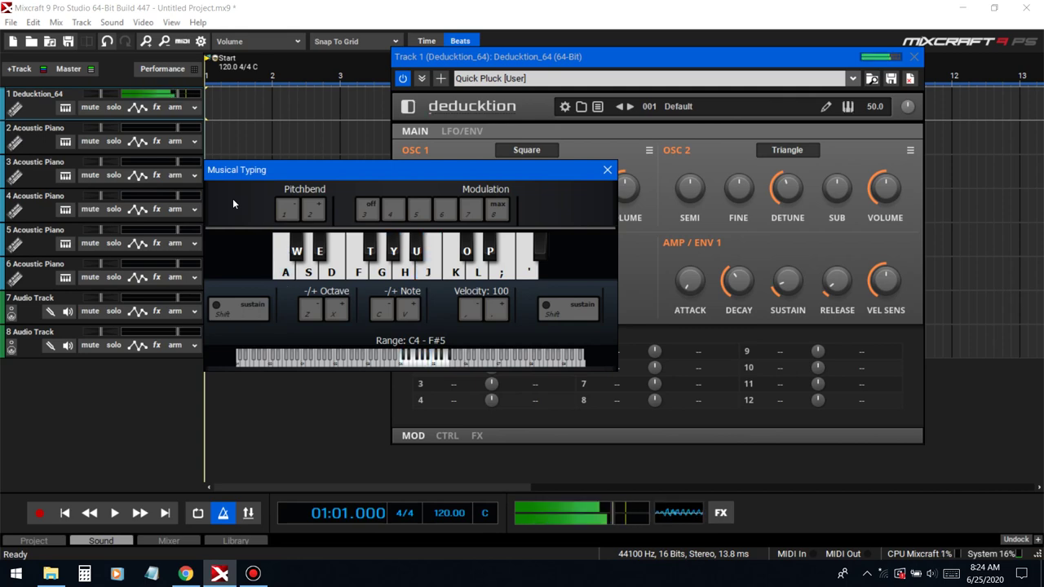
{"action": "key", "text": "a"}
{"action": "key", "text": "w"}
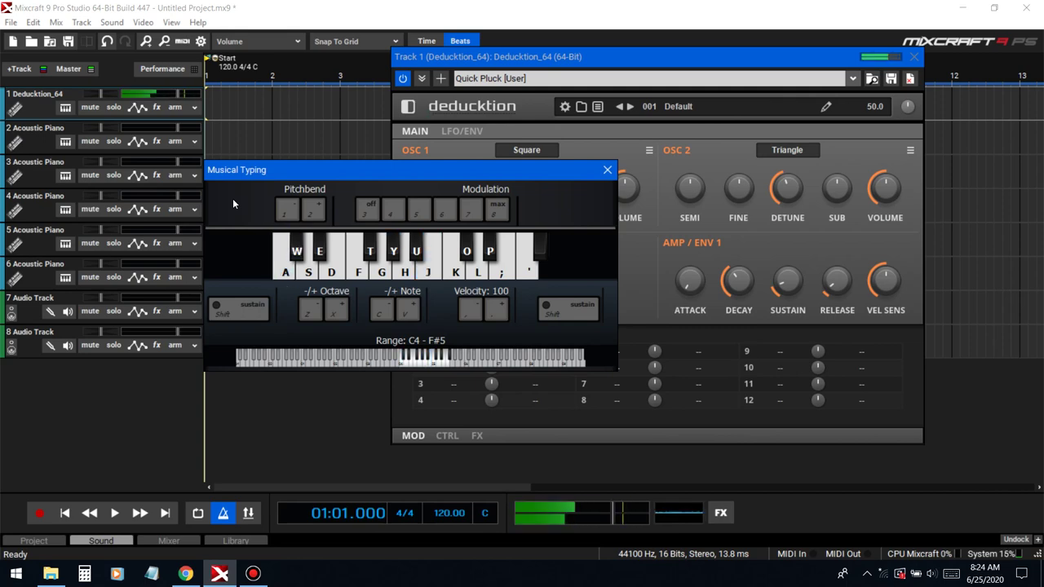
{"action": "key", "text": "t"}
{"action": "key", "text": "s"}
{"action": "key", "text": "w"}
{"action": "key", "text": "j"}
{"action": "key", "text": "t"}
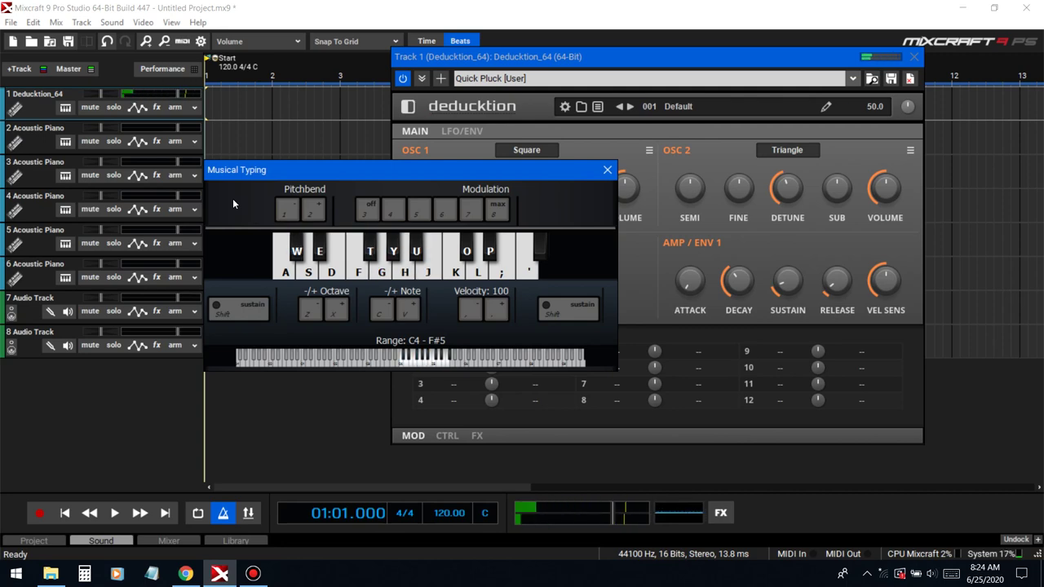
{"action": "key", "text": "w"}
{"action": "key", "text": "h"}
{"action": "key", "text": "g"}
{"action": "key", "text": "t"}
{"action": "key", "text": "d"}
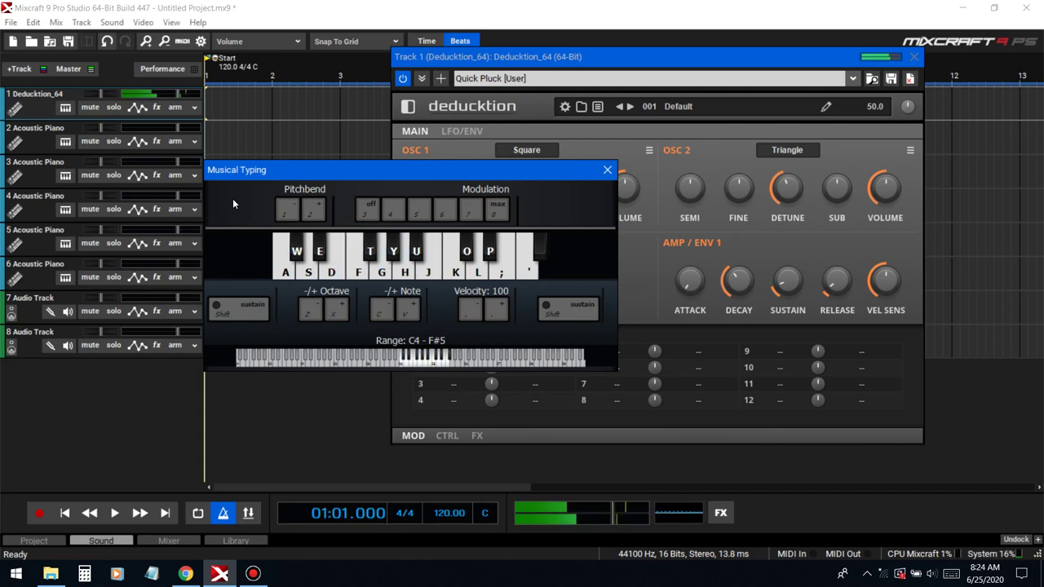
{"action": "key", "text": "w"}
{"action": "key", "text": "s"}
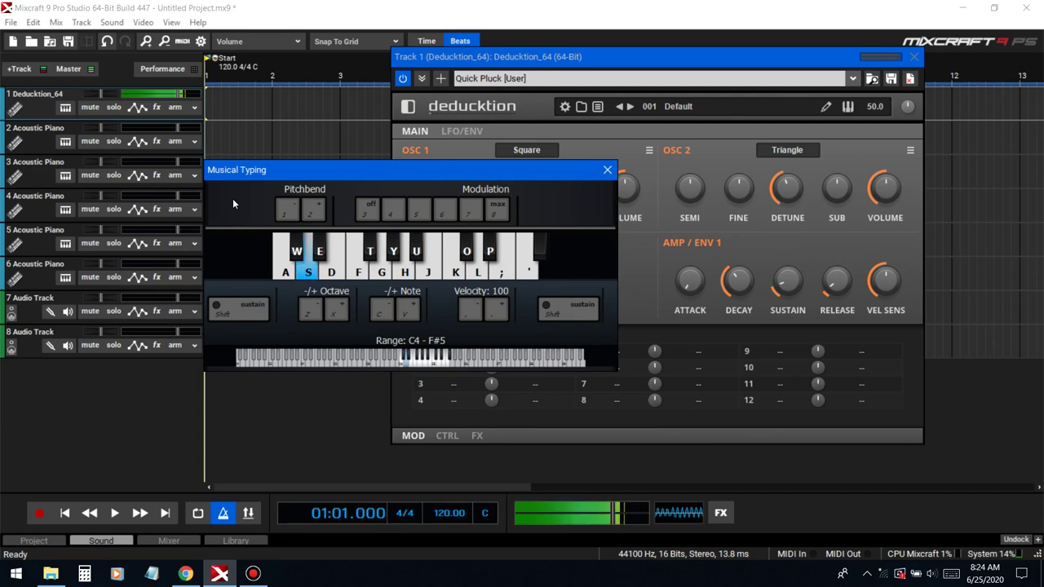
- Try out short Quick Pluck melody phrases that start on D4 and move through A4, B4, G4, E4 and C#4
{"action": "key", "text": "s"}
{"action": "key", "text": "h"}
{"action": "key", "text": "d"}
{"action": "key", "text": "w"}
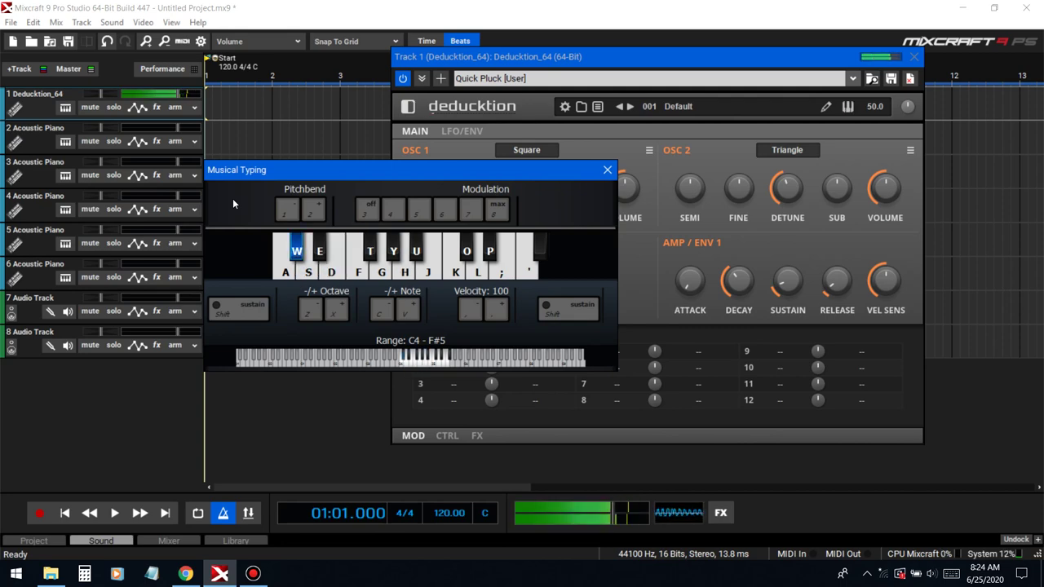
{"action": "key", "text": "s"}
{"action": "key", "text": "j"}
{"action": "key", "text": "d"}
{"action": "key", "text": "w"}
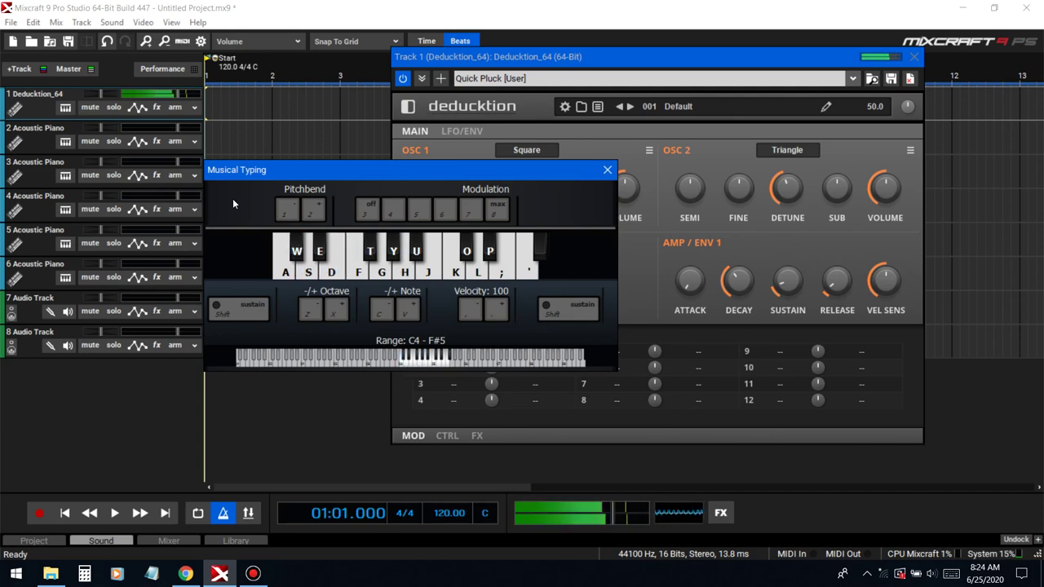
{"action": "key", "text": "s"}
{"action": "key", "text": "s"}
{"action": "key", "text": "d"}
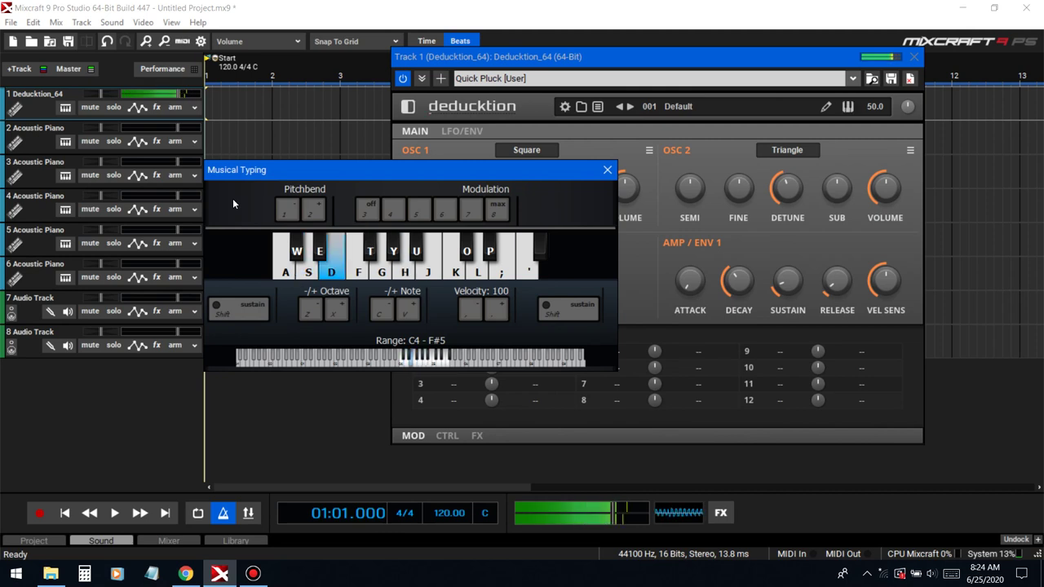
{"action": "key", "text": "h"}
{"action": "key", "text": "s"}
{"action": "key", "text": "s"}
{"action": "key", "text": "h"}
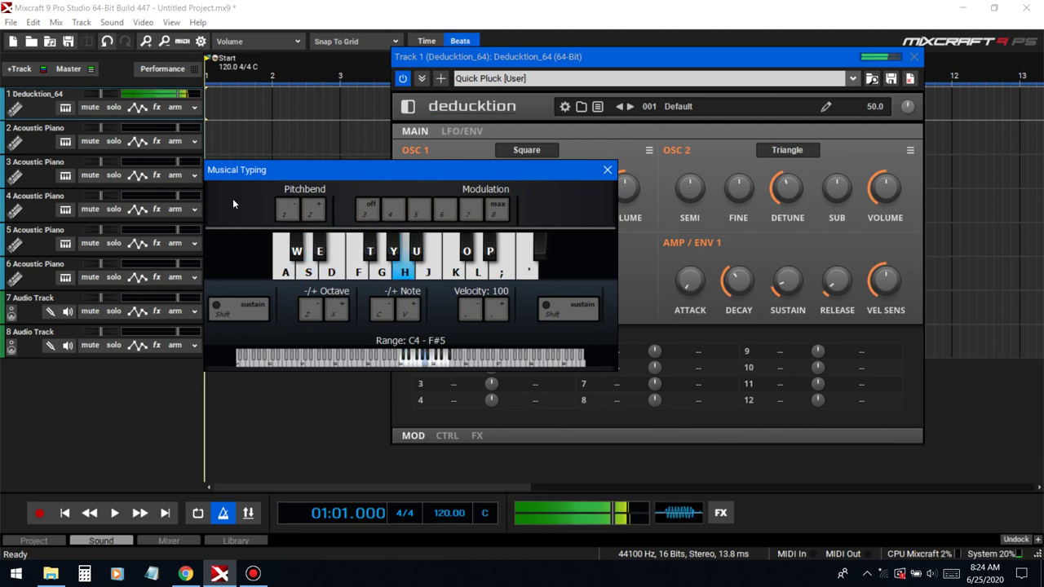
{"action": "key", "text": "d"}
{"action": "key", "text": "g"}
{"action": "key", "text": "s"}
{"action": "key", "text": "s"}
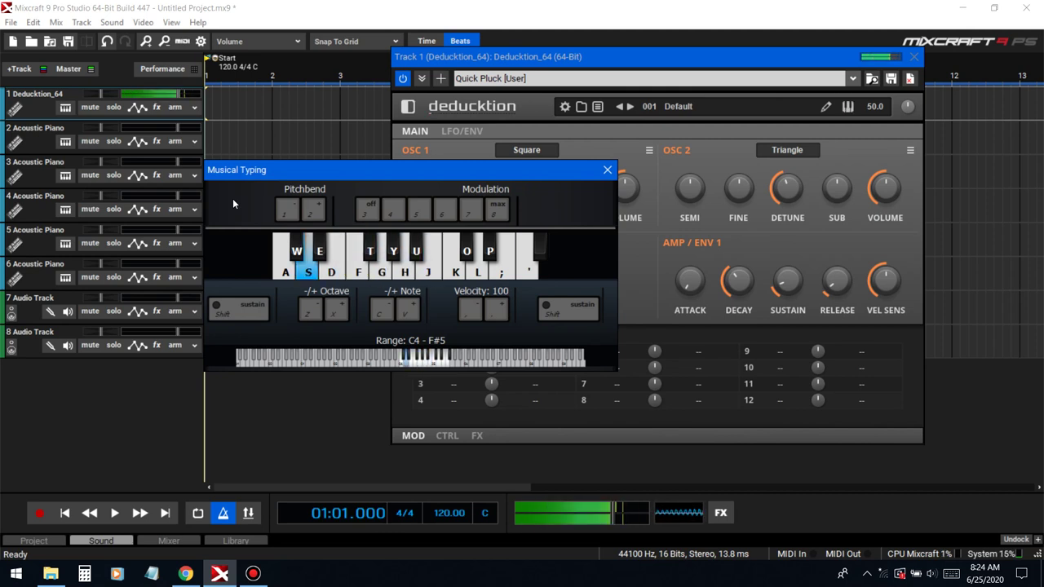
{"action": "key", "text": "t"}
{"action": "key", "text": "d"}
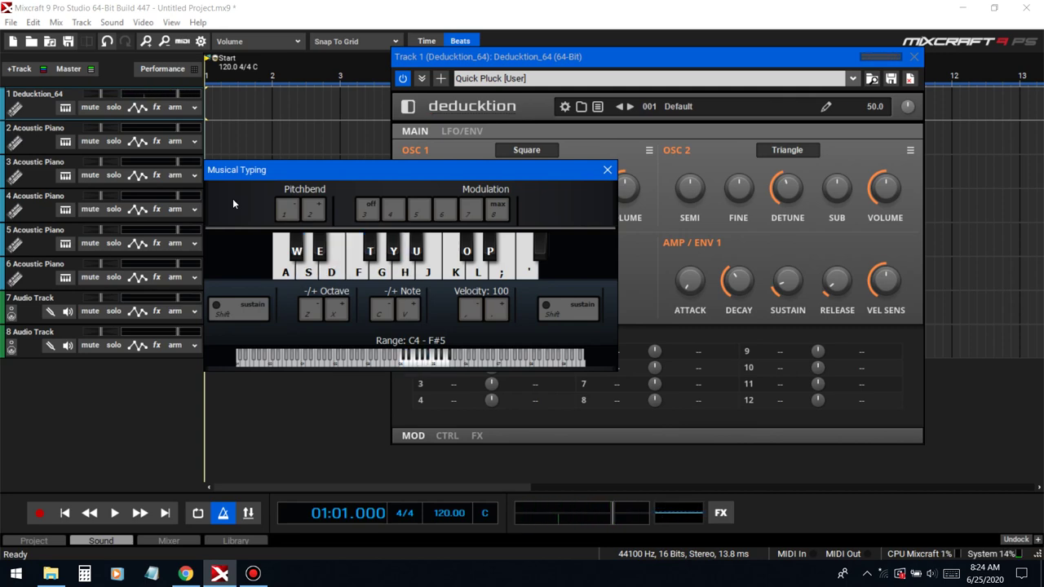
{"action": "key", "text": "s"}
{"action": "key", "text": "d"}
{"action": "key", "text": "s"}
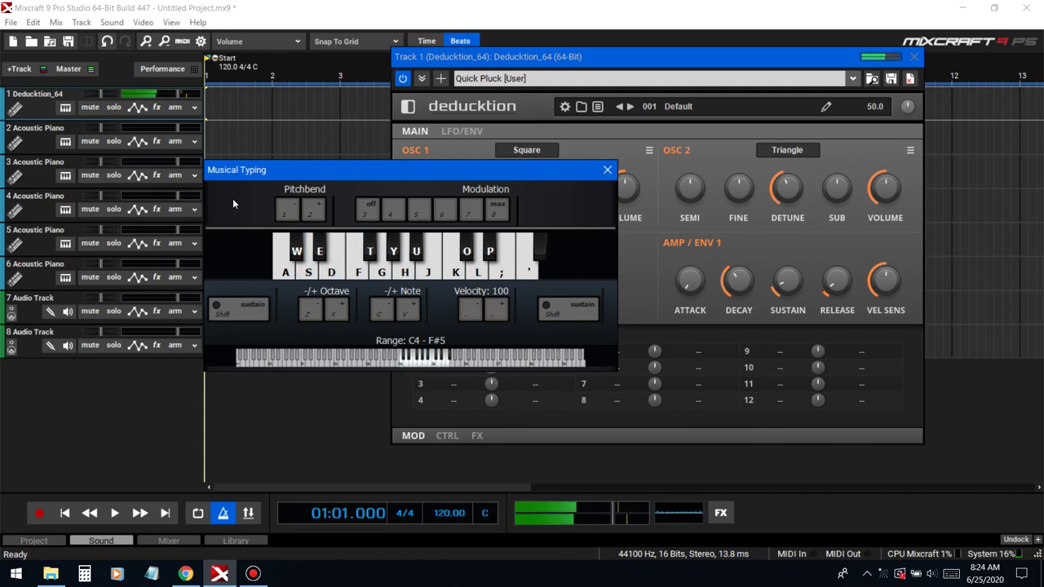
{"action": "key", "text": "s"}
{"action": "key", "text": "h"}
{"action": "key", "text": "d"}
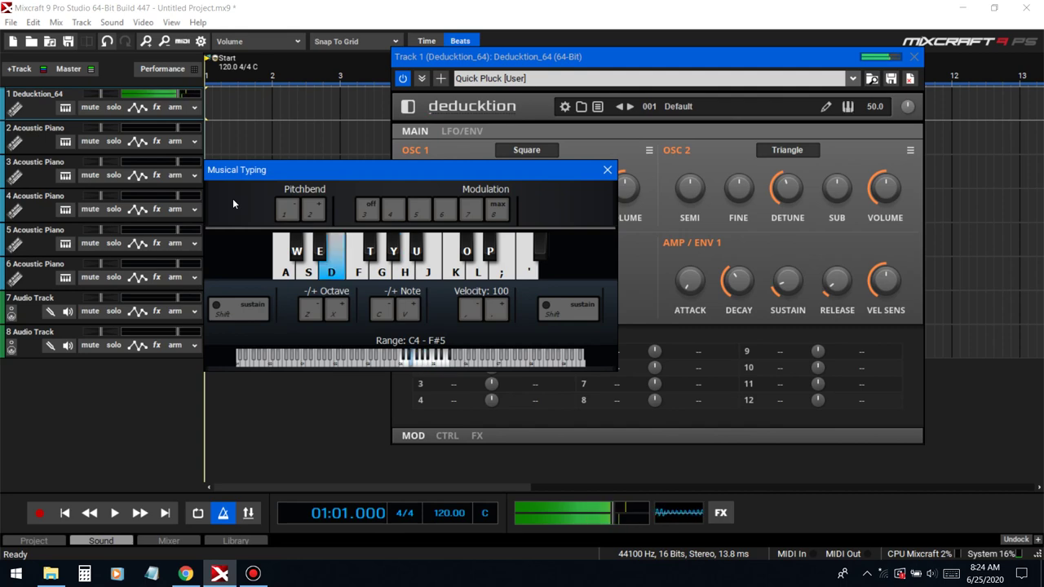
{"action": "key", "text": "g"}
{"action": "key", "text": "s"}
{"action": "key", "text": "d"}
{"action": "key", "text": "w"}
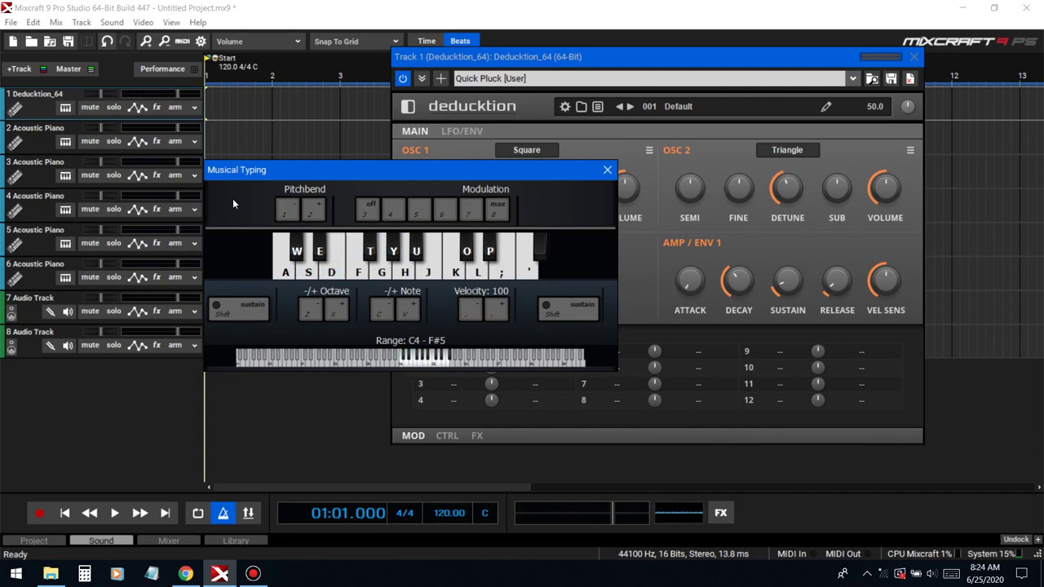
- Rehearse the Quick Pluck phrase D4, F#4, A4, E4 and back to D4 until it is ready to record
{"action": "key", "text": "s"}
{"action": "key", "text": "s"}
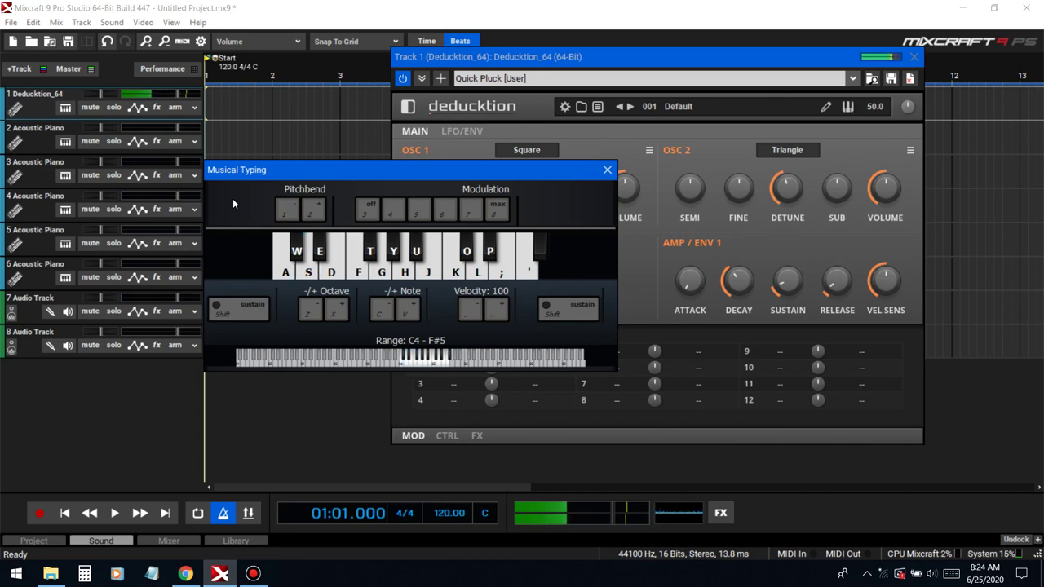
{"action": "key", "text": "w"}
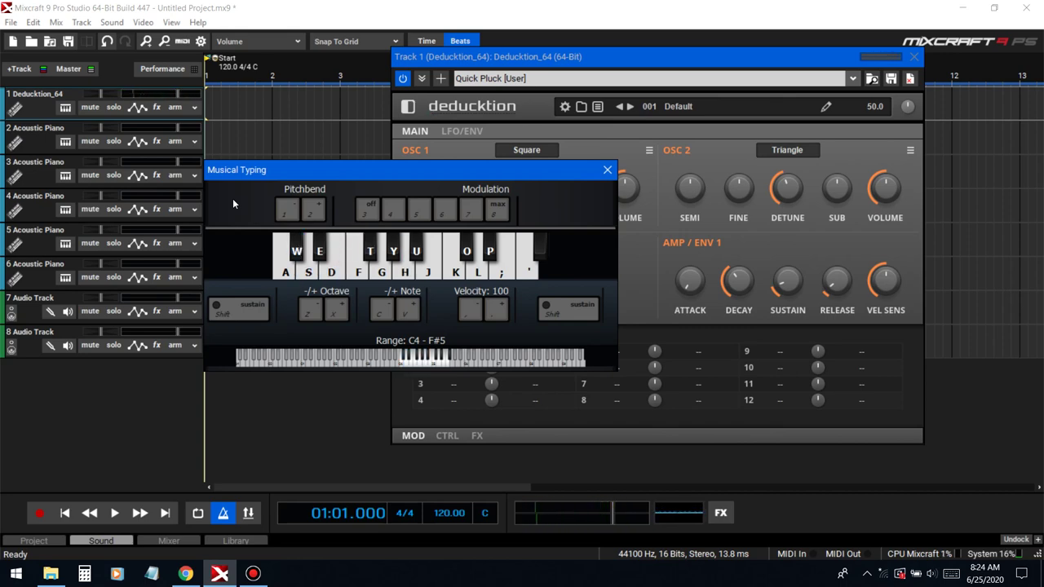
{"action": "key", "text": "d"}
{"action": "key", "text": "s"}
{"action": "key", "text": "s"}
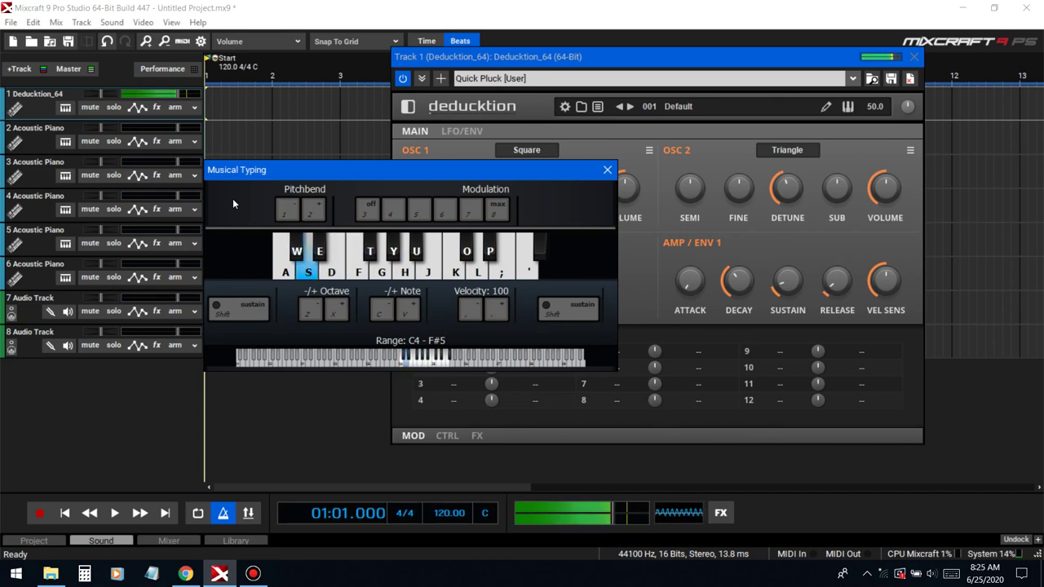
{"action": "key", "text": "s"}
{"action": "key", "text": "t"}
{"action": "key", "text": "h"}
{"action": "key", "text": "d"}
{"action": "key", "text": "s"}
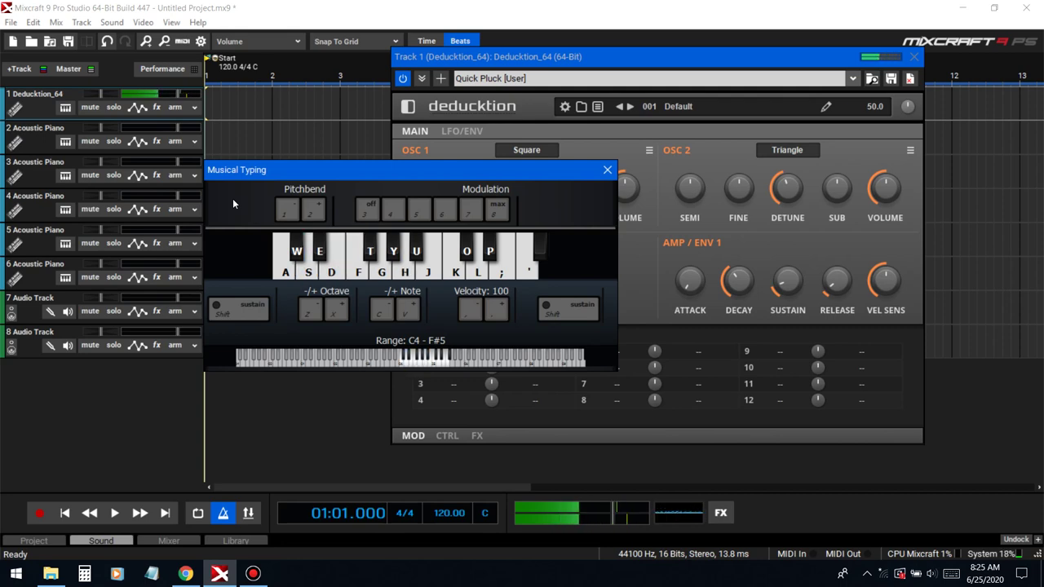
{"action": "key", "text": "s"}
{"action": "key", "text": "t"}
{"action": "key", "text": "h"}
{"action": "key", "text": "d"}
{"action": "key", "text": "w"}
{"action": "key", "text": "s"}
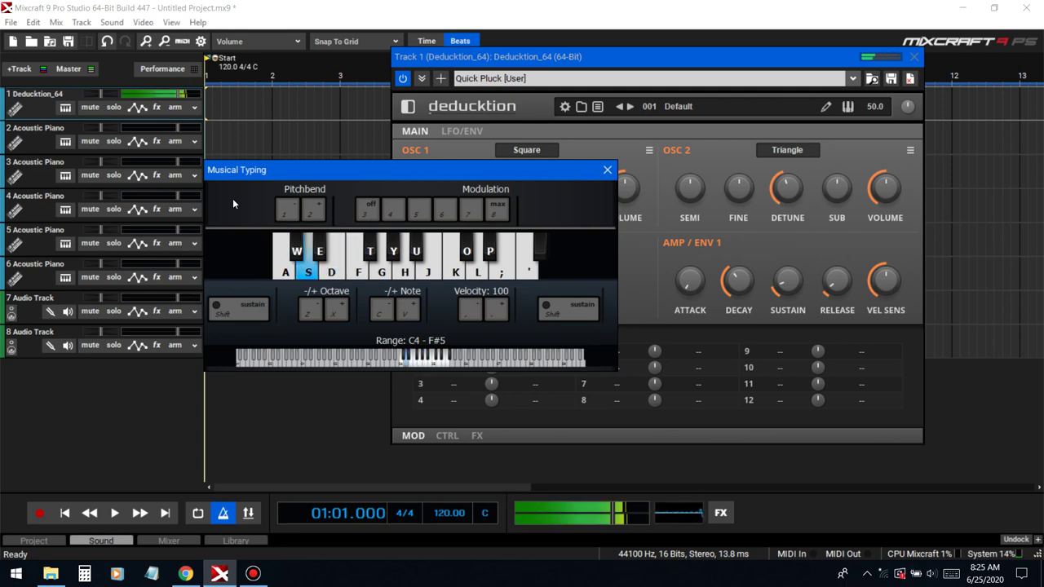
{"action": "key", "text": "t"}
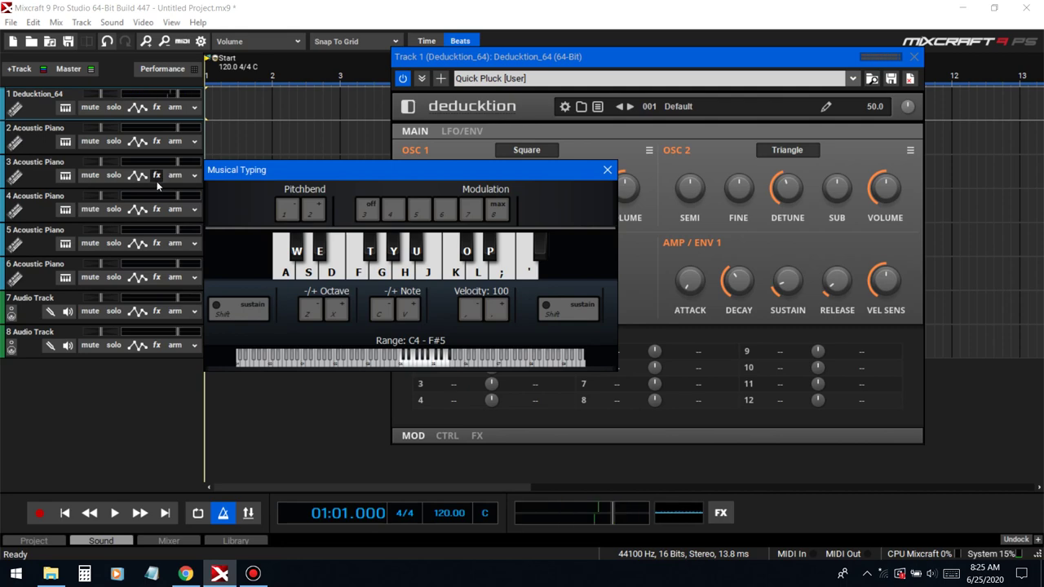
- Start recording on the Deducktion_64 track and close the synth window, keeping Musical Typing open for playing
{"action": "left_click", "coordinate": [39, 513]}
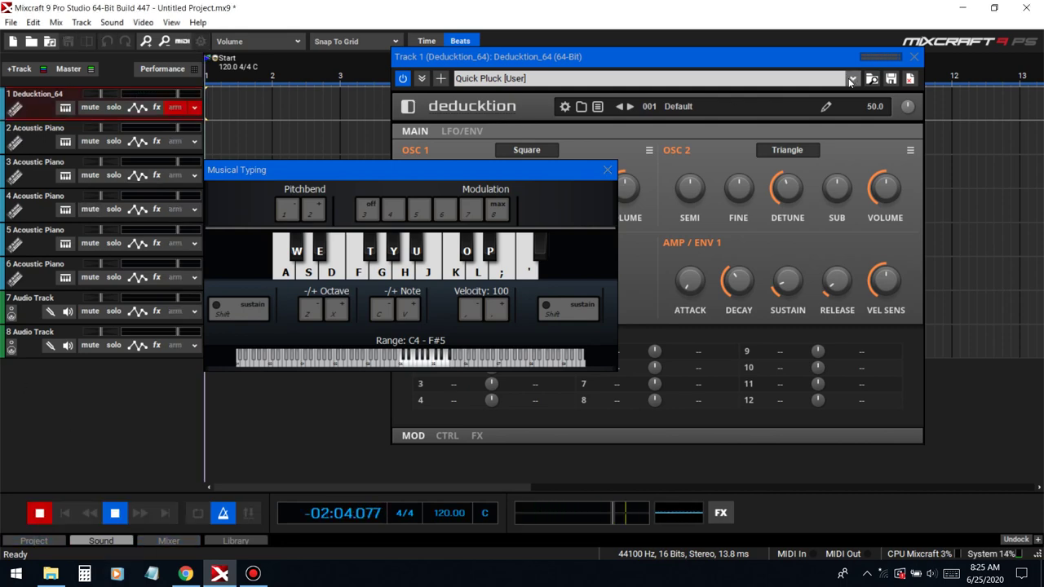
{"action": "left_click", "coordinate": [915, 57]}
{"action": "left_click", "coordinate": [572, 190]}
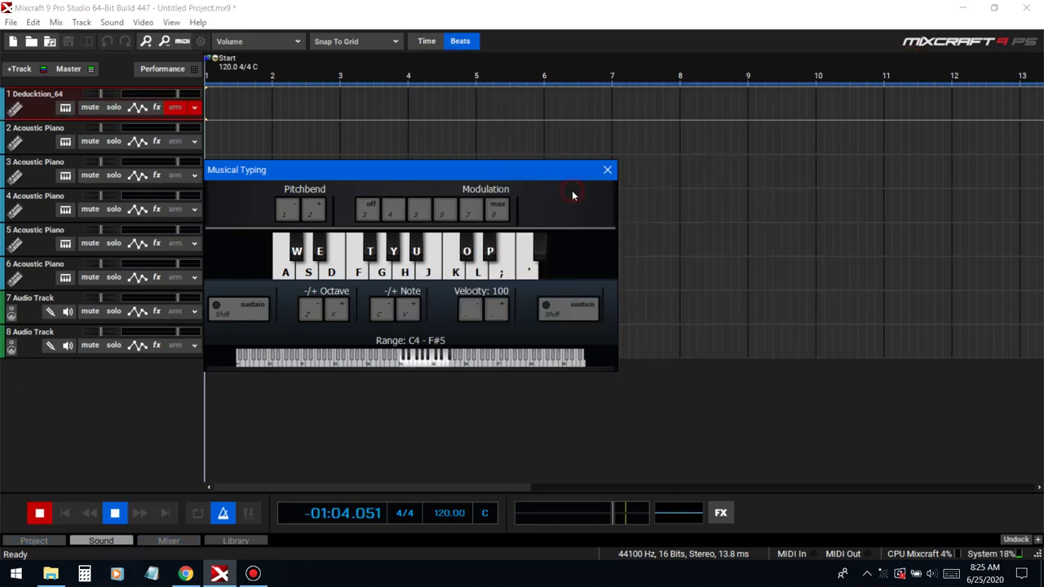
- Try to record the melody from D4 and A4, and stop and delete the take
{"action": "key", "text": "s"}
{"action": "key", "text": "h"}
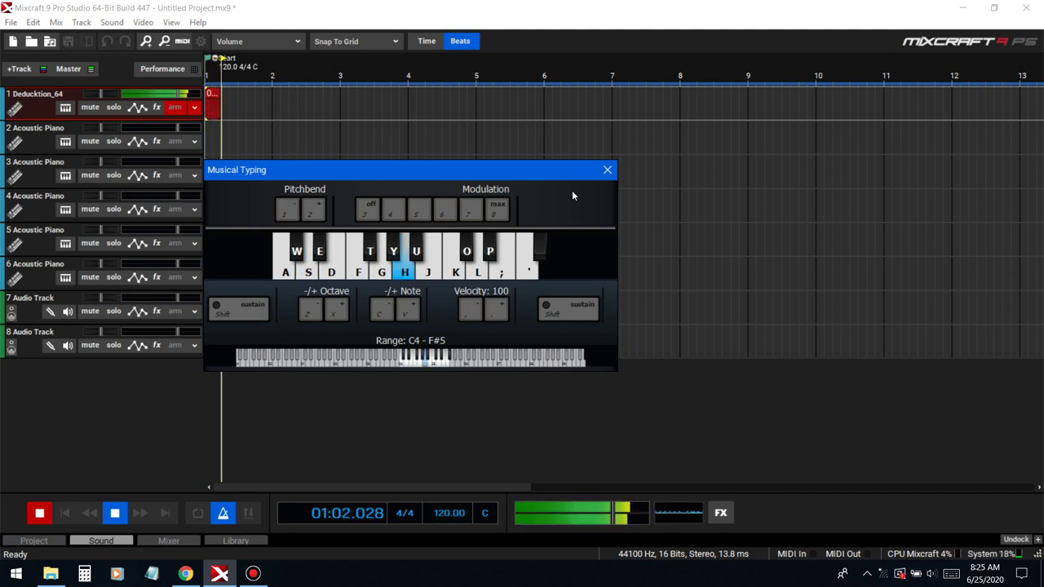
{"action": "key", "text": "space"}
{"action": "key", "text": "Delete"}
- Practise the melody without recording, playing D4, A4, F#4 and E4 on the Deducktion_64 track
{"action": "key", "text": "s"}
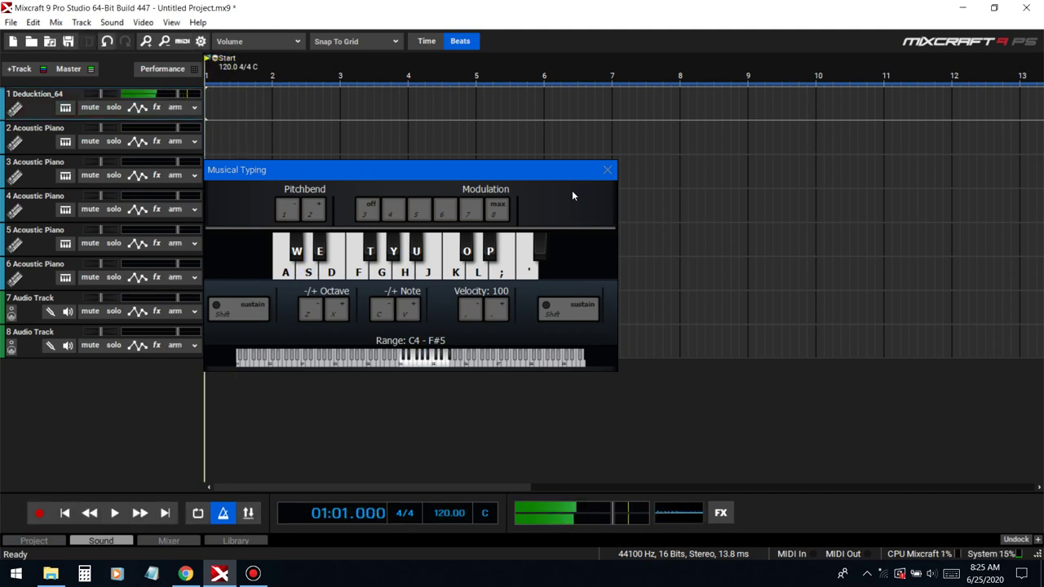
{"action": "key", "text": "a"}
{"action": "key", "text": "s"}
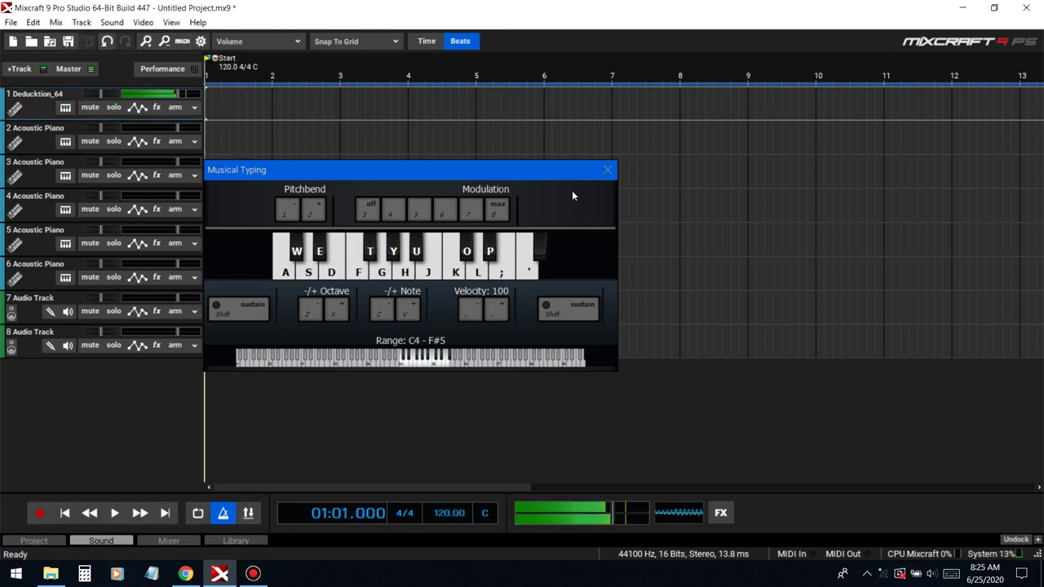
{"action": "key", "text": "s"}
{"action": "key", "text": "h"}
{"action": "key", "text": "s"}
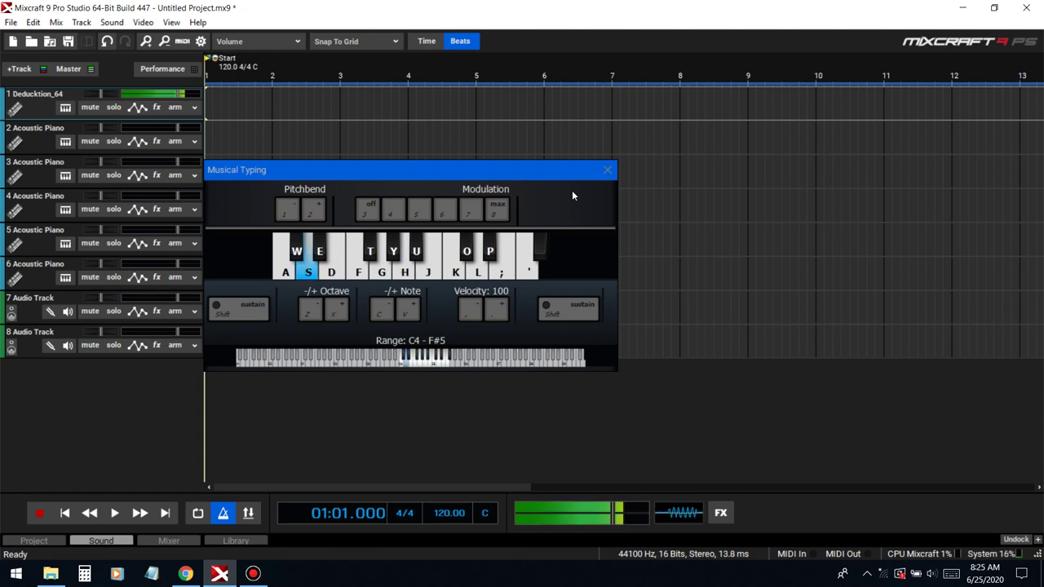
{"action": "key", "text": "t"}
{"action": "key", "text": "d"}
{"action": "key", "text": "s"}
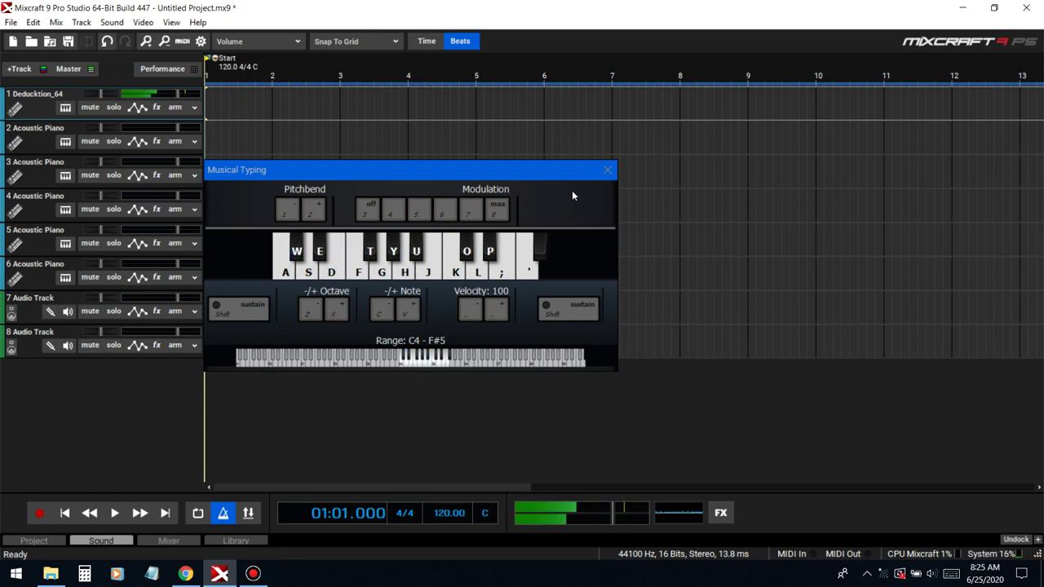
- Try a second recording of the melody on the Deducktion_64 track, starting with D4 and F#4, and discard it
{"action": "key", "text": "r"}
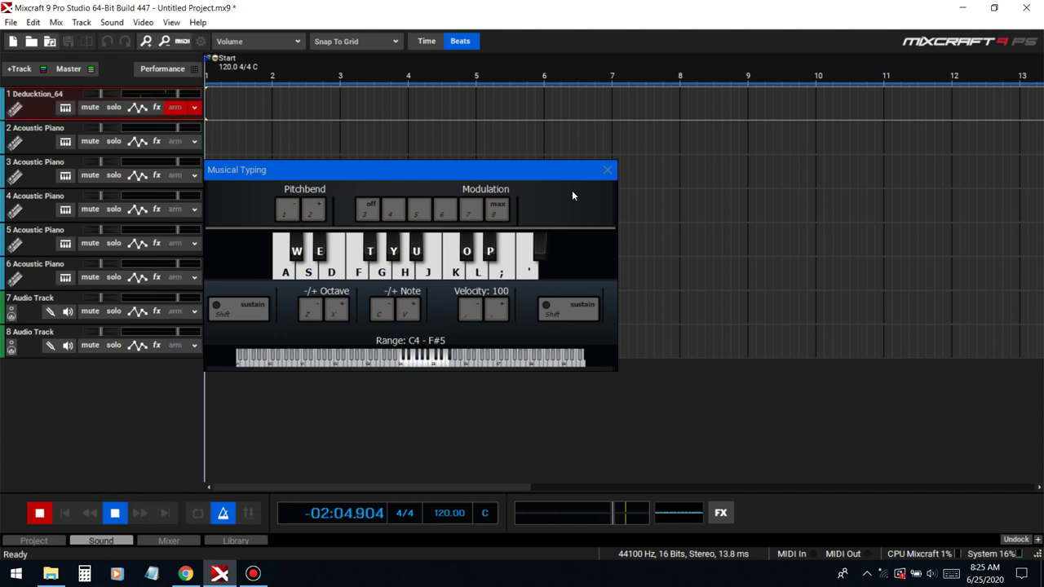
{"action": "key", "text": "s"}
{"action": "key", "text": "d"}
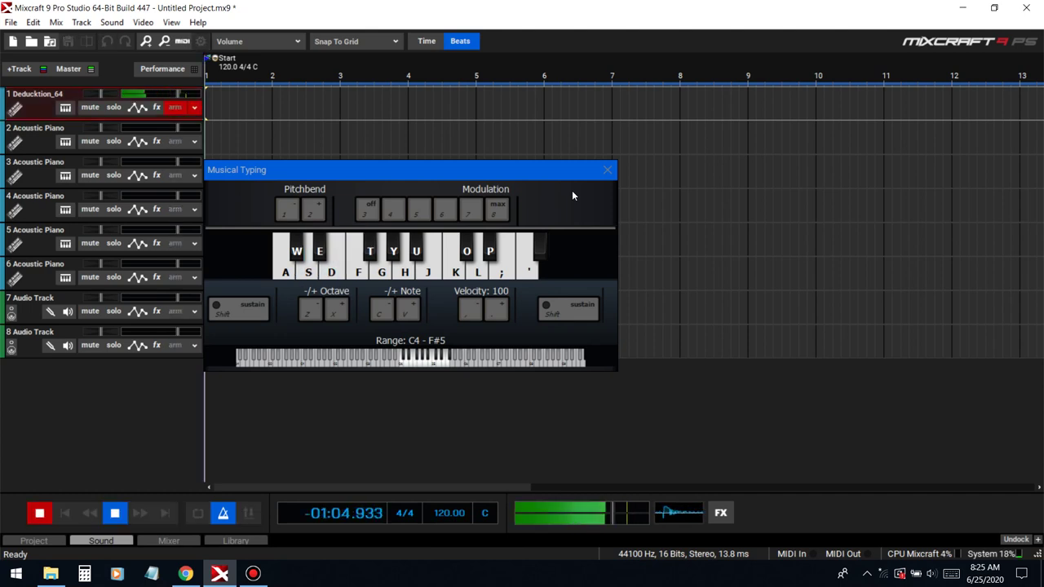
{"action": "key", "text": "s"}
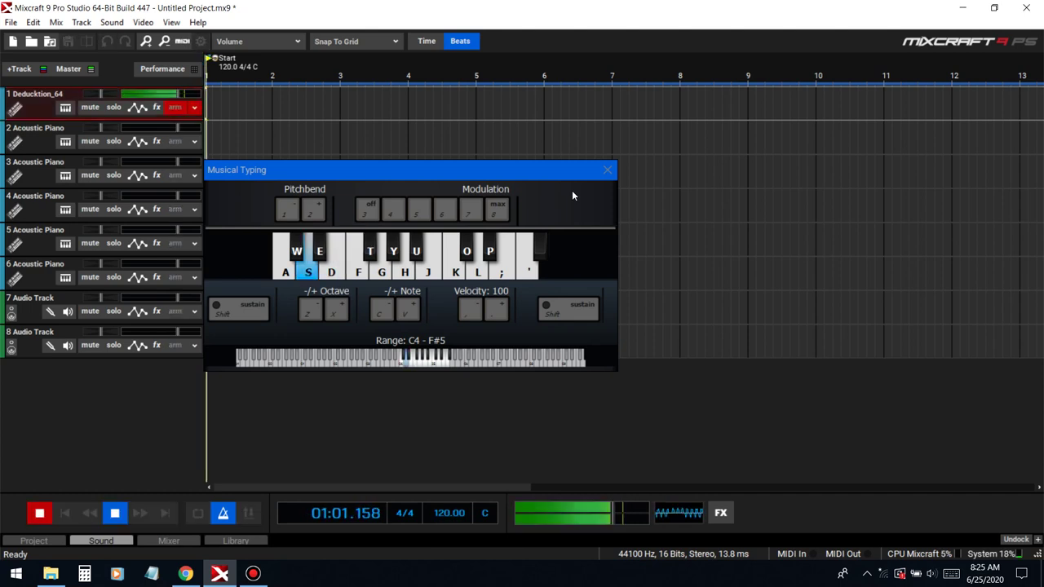
{"action": "key", "text": "t"}
{"action": "key", "text": "space"}
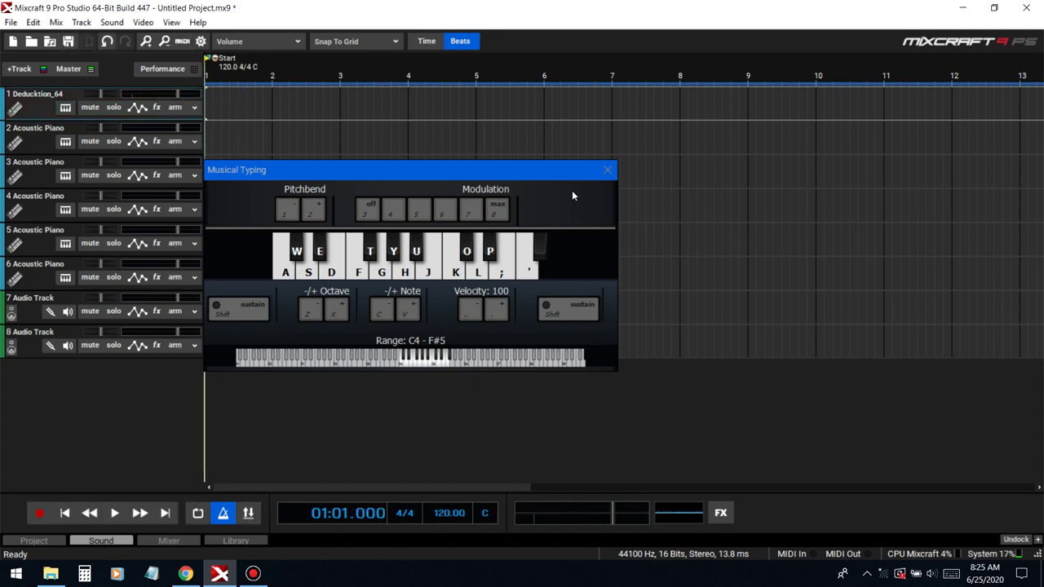
- Practise the melody without recording, playing D4, F#4, A4, E4 and C#4 on the Deducktion_64 track
{"action": "key", "text": "s"}
{"action": "key", "text": "s"}
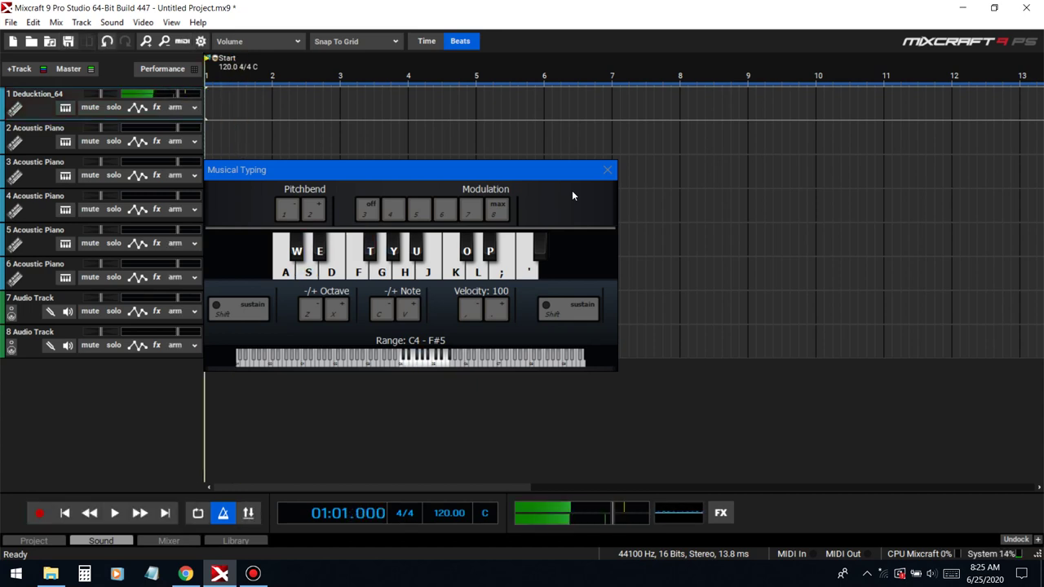
{"action": "key", "text": "s"}
{"action": "key", "text": "t"}
{"action": "key", "text": "h"}
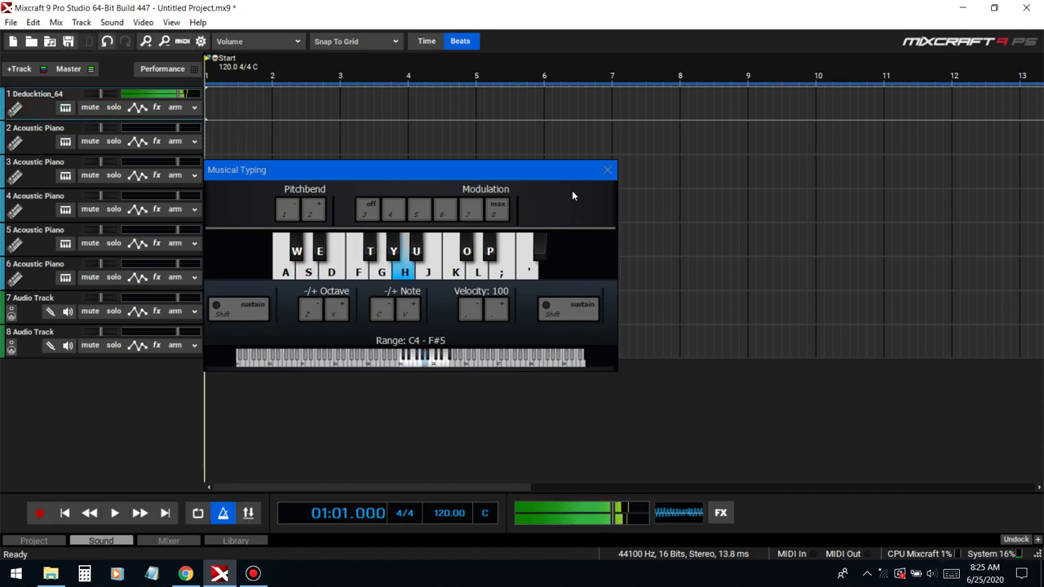
{"action": "key", "text": "d"}
{"action": "key", "text": "s"}
{"action": "key", "text": "s"}
{"action": "key", "text": "t"}
{"action": "key", "text": "h"}
{"action": "key", "text": "d"}
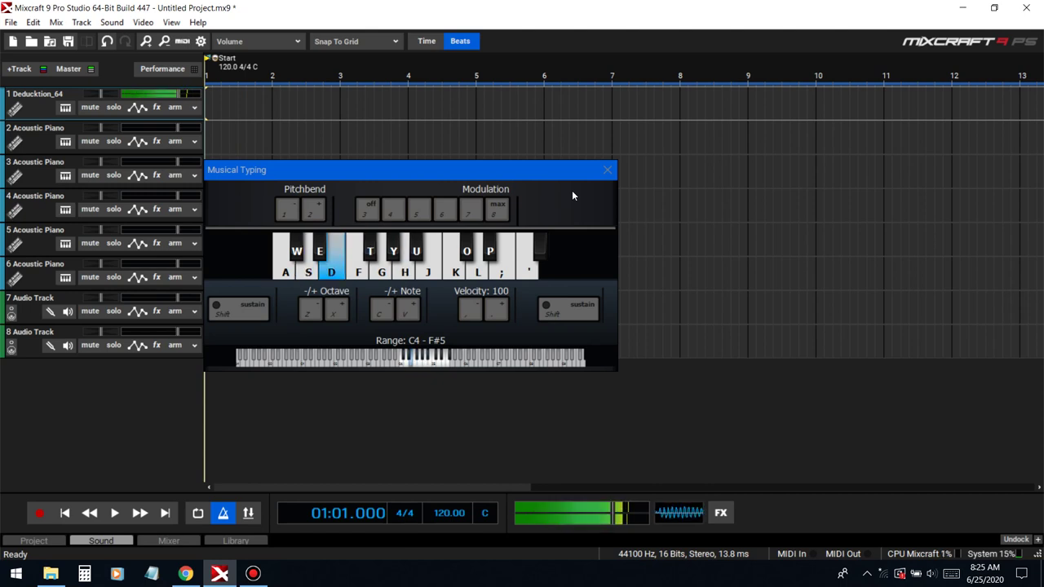
{"action": "key", "text": "w"}
- Try another recording of the melody with D4, F#4 and A4, and stop and delete the take
{"action": "key", "text": "r"}
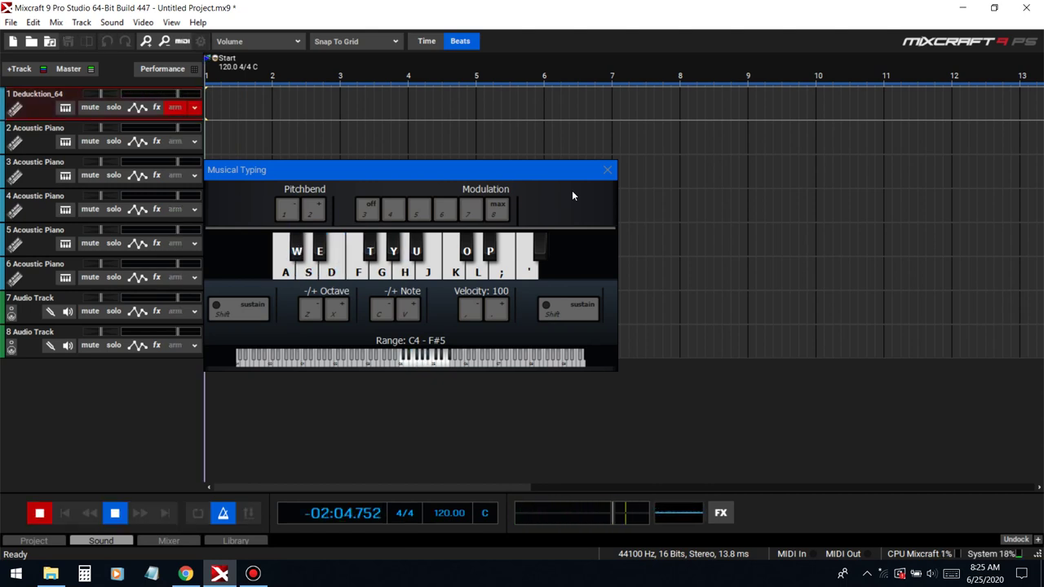
{"action": "key", "text": "s"}
{"action": "key", "text": "t"}
{"action": "key", "text": "h"}
{"action": "key", "text": "s"}
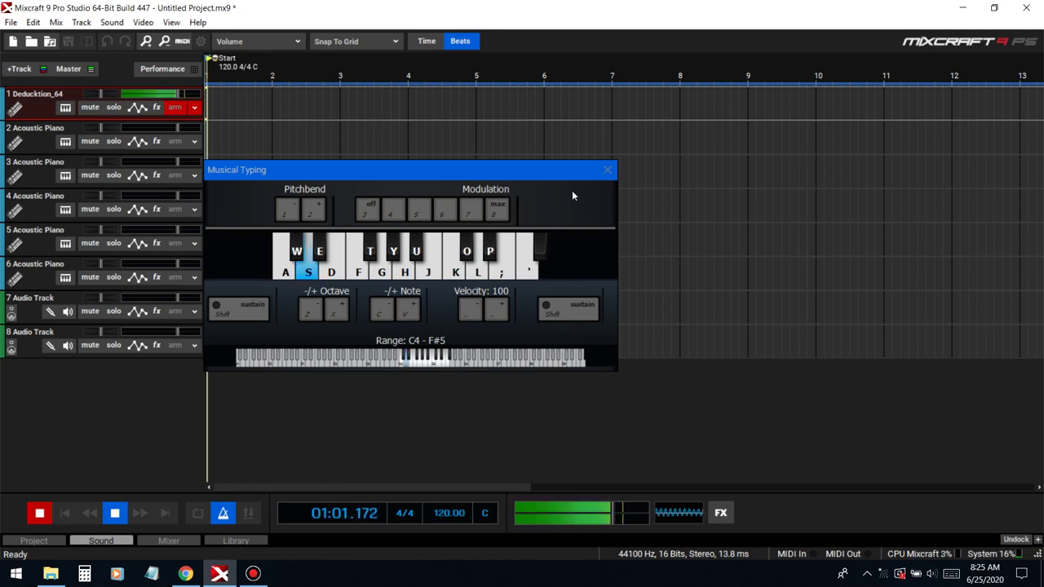
{"action": "key", "text": "space"}
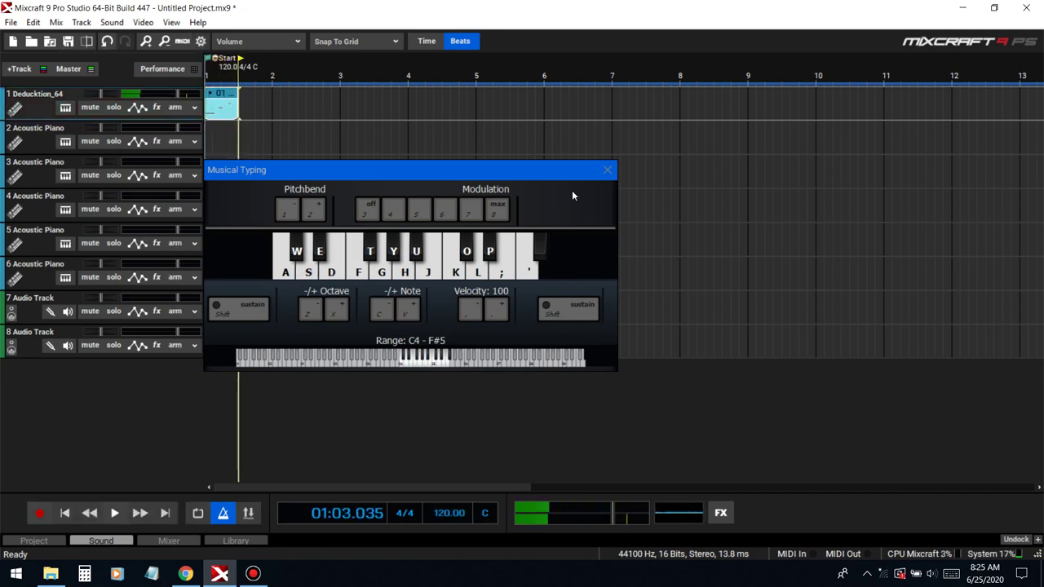
{"action": "right_click", "coordinate": [223, 512]}
{"action": "left_click", "coordinate": [584, 331]}
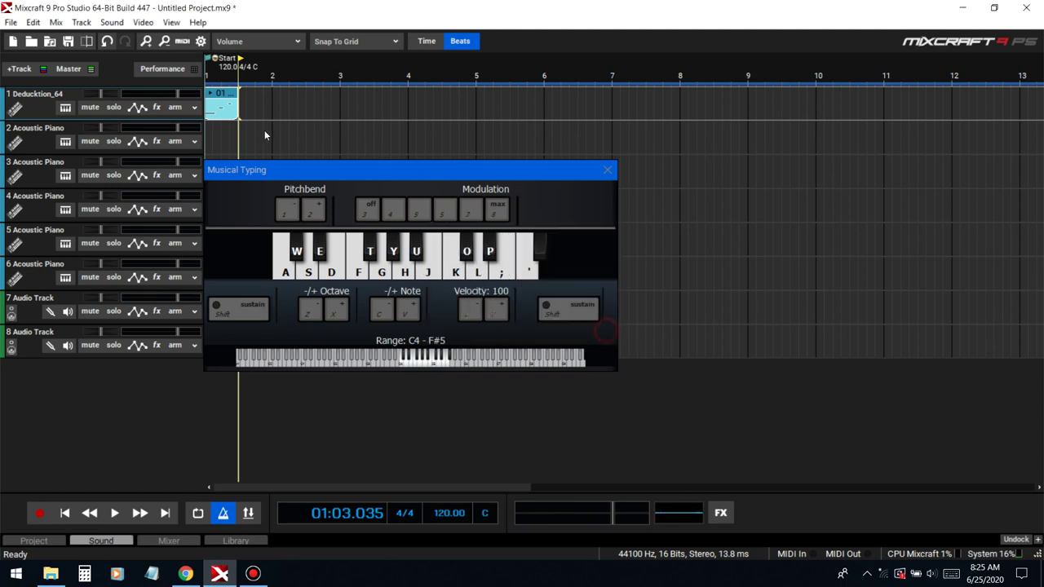
{"action": "left_click", "coordinate": [230, 97]}
{"action": "key", "text": "Delete"}
- Record a two-bar melody on the Deducktion_64 track: D4, F#4, A4, E4, C#4, then D4, B4, A4, G4, F#4
{"action": "key", "text": "r"}
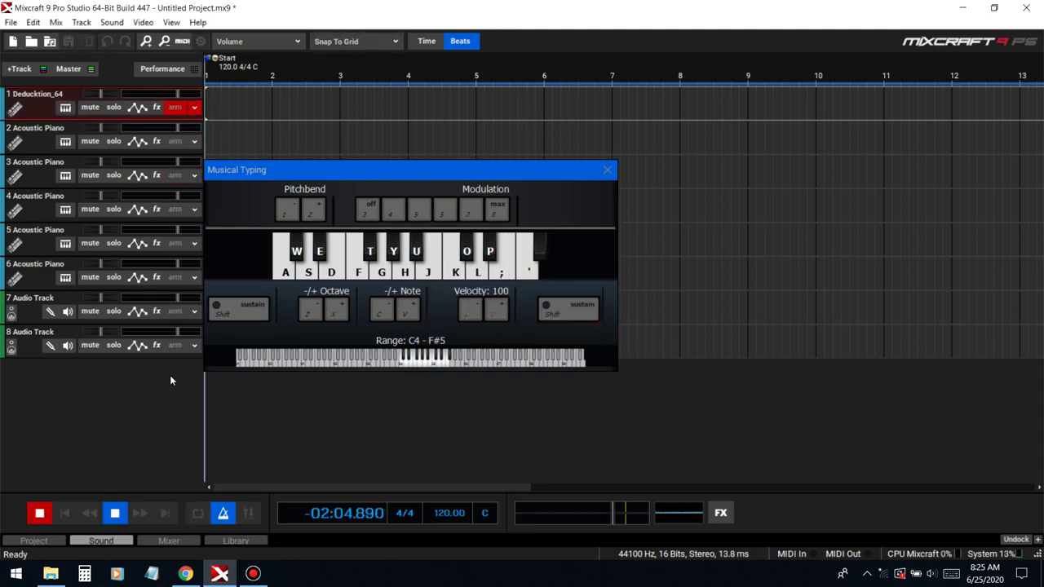
{"action": "left_click", "coordinate": [242, 178]}
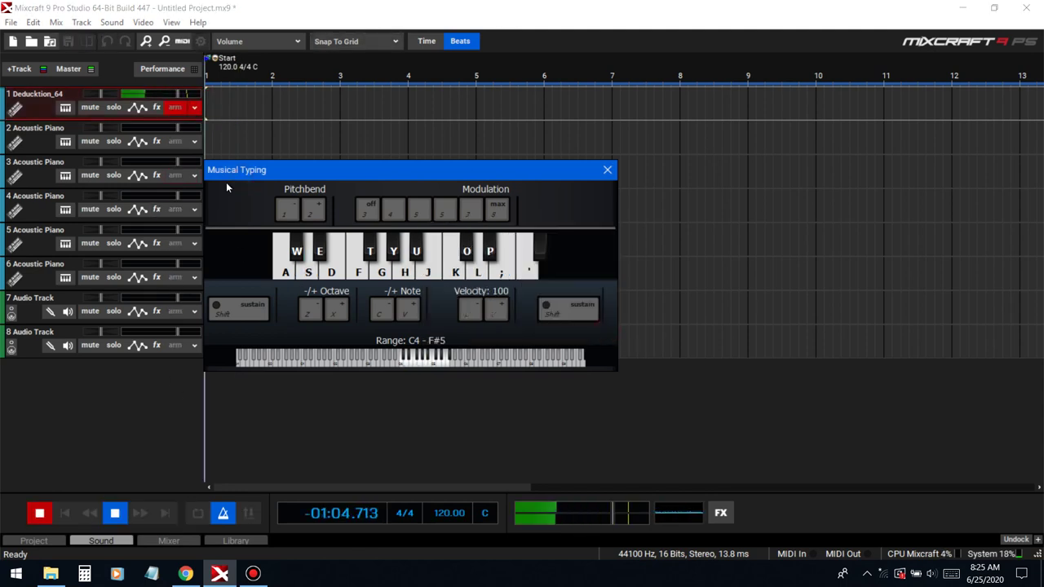
{"action": "key", "text": "s"}
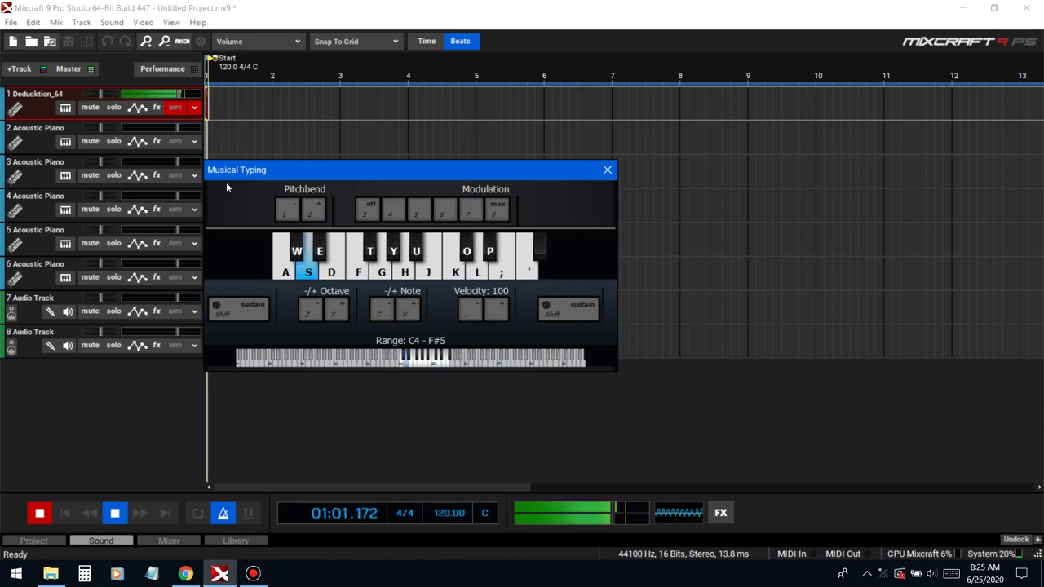
{"action": "key", "text": "d"}
{"action": "key", "text": "w"}
{"action": "key", "text": "s"}
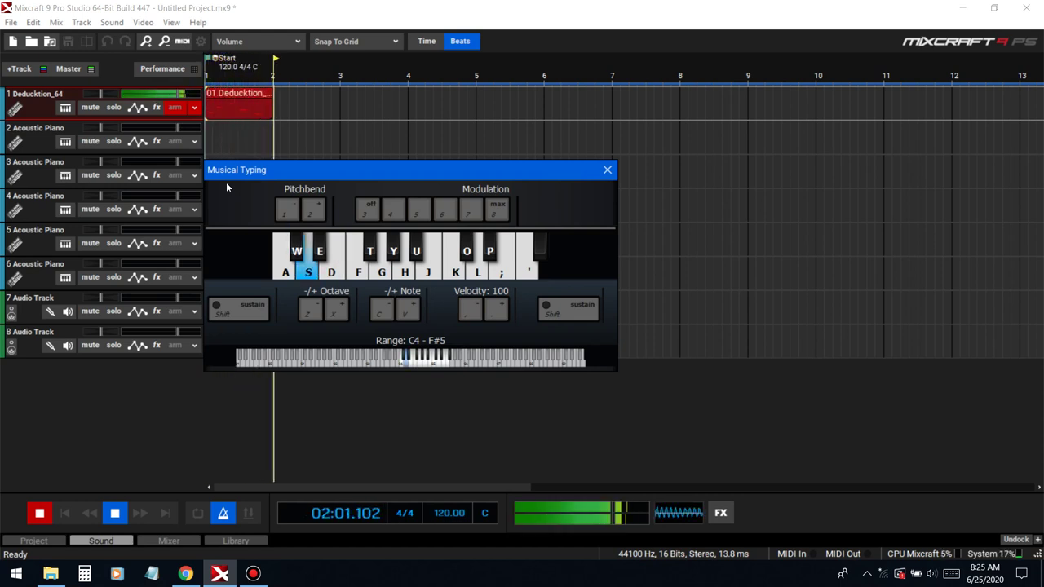
{"action": "key", "text": "j"}
{"action": "key", "text": "g"}
{"action": "key", "text": "t"}
{"action": "key", "text": "space"}
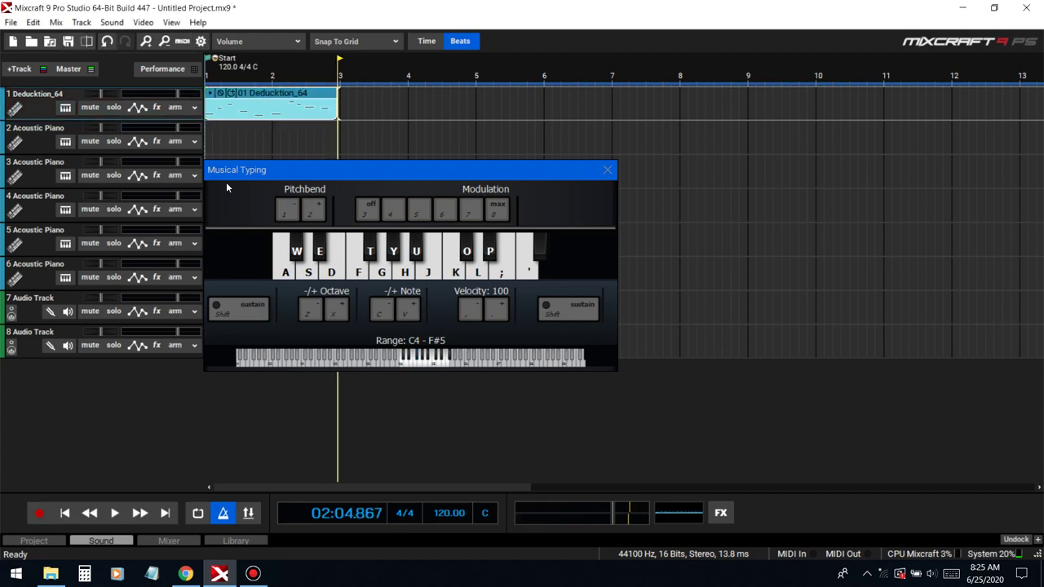
- Close Musical Typing and open the recorded Deducktion_64 clip in the piano roll
{"action": "left_click", "coordinate": [607, 169]}
{"action": "double_click", "coordinate": [264, 106]}
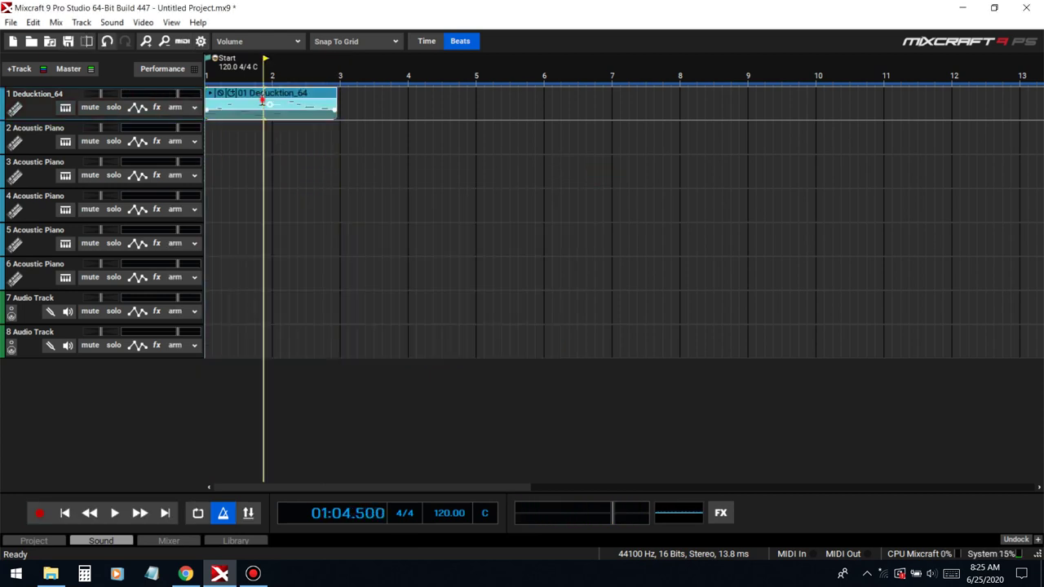
- Try quantizing all the clip's notes to 1/8 Notes with start times and note ends, and undo it
{"action": "left_click", "coordinate": [582, 359]}
{"action": "left_click", "coordinate": [587, 373]}
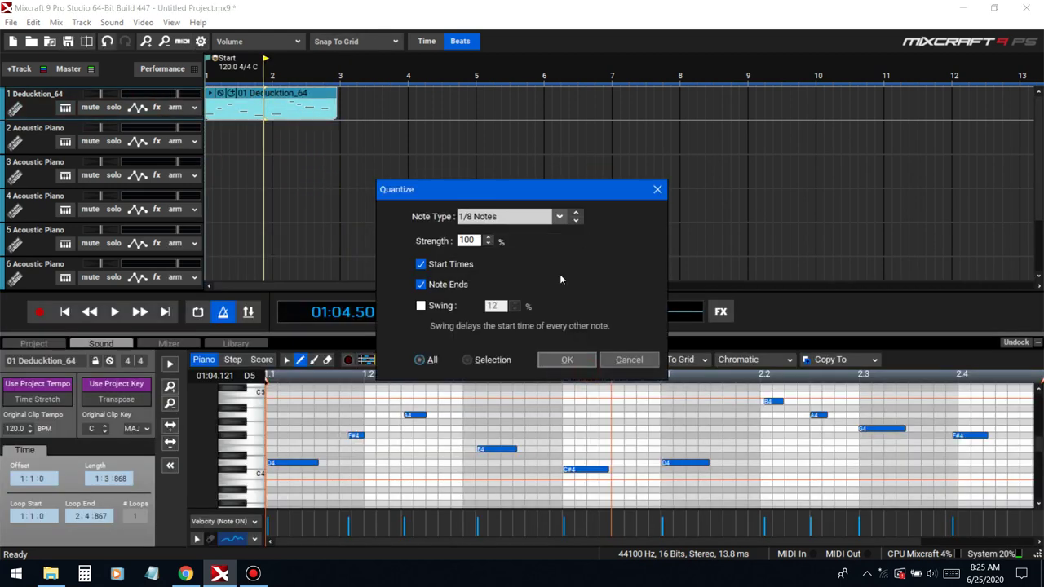
{"action": "left_click", "coordinate": [563, 358]}
{"action": "left_click", "coordinate": [566, 360]}
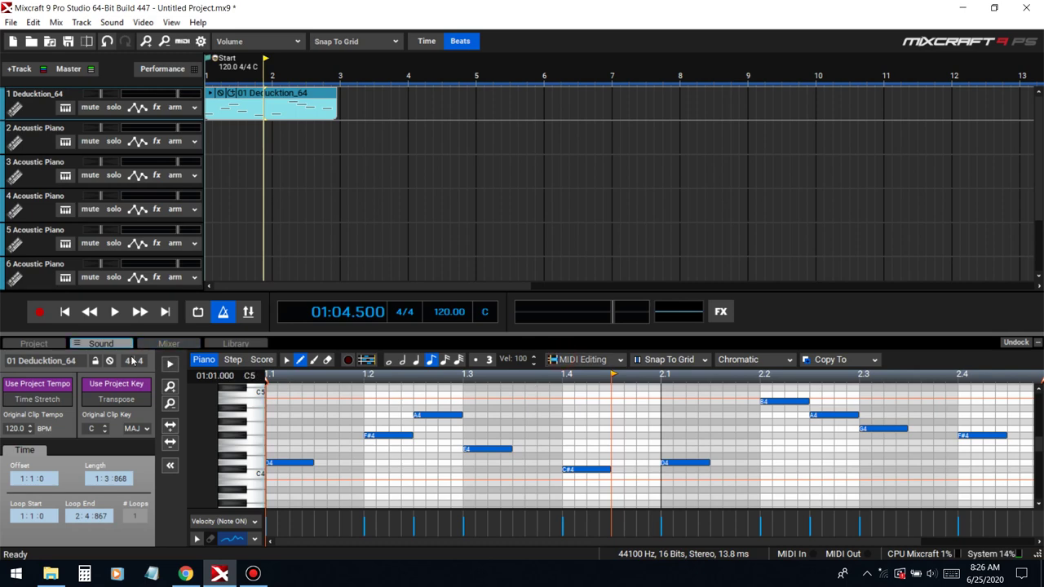
{"action": "key", "text": "ctrl+z"}
- Try quantizing all the clip's notes to 1/16 Notes, play the clip from the start, and undo the quantize
{"action": "left_click", "coordinate": [591, 377]}
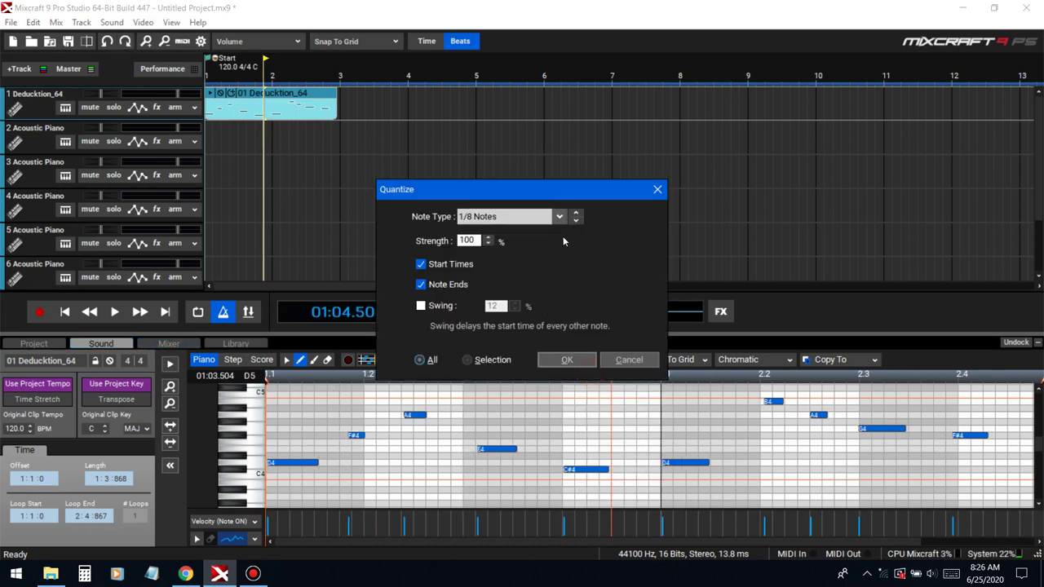
{"action": "left_click", "coordinate": [569, 360]}
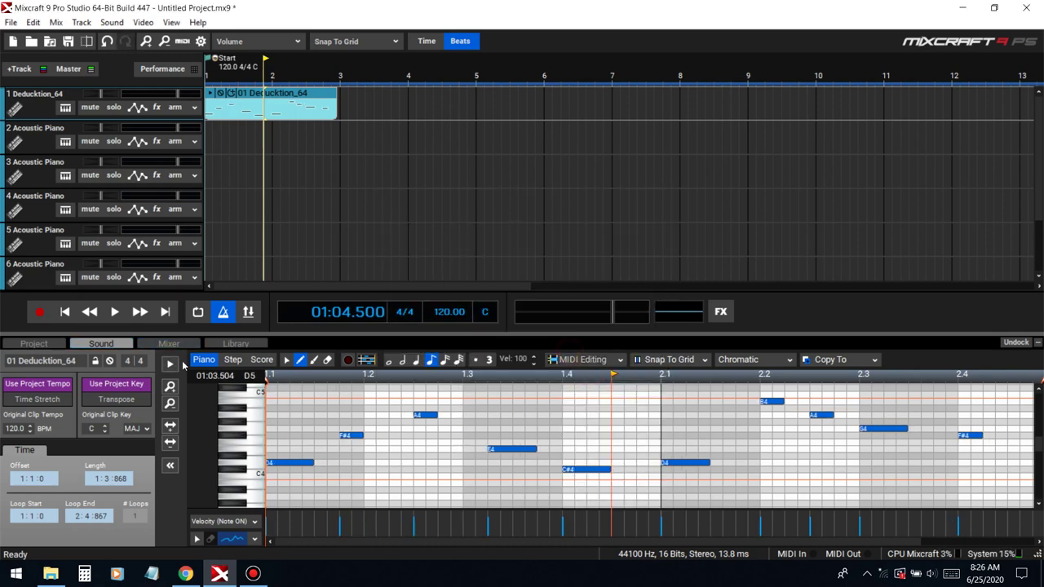
{"action": "left_click", "coordinate": [64, 311]}
{"action": "key", "text": "space"}
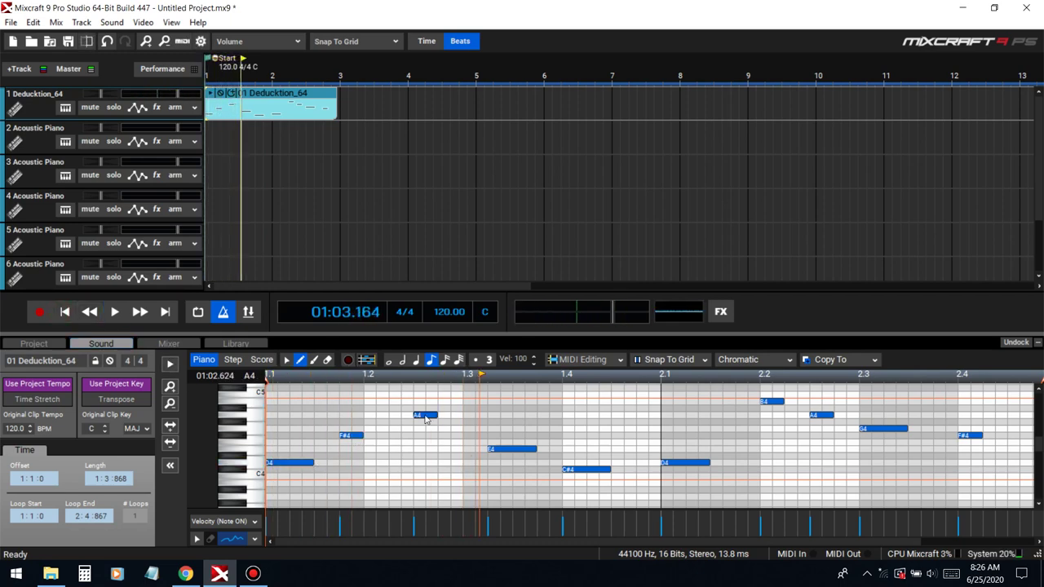
{"action": "key", "text": "ctrl+z"}
- Quantize all the clip's notes to 1/8 Notes at 100% strength and play the clip from the start
{"action": "left_click", "coordinate": [583, 360]}
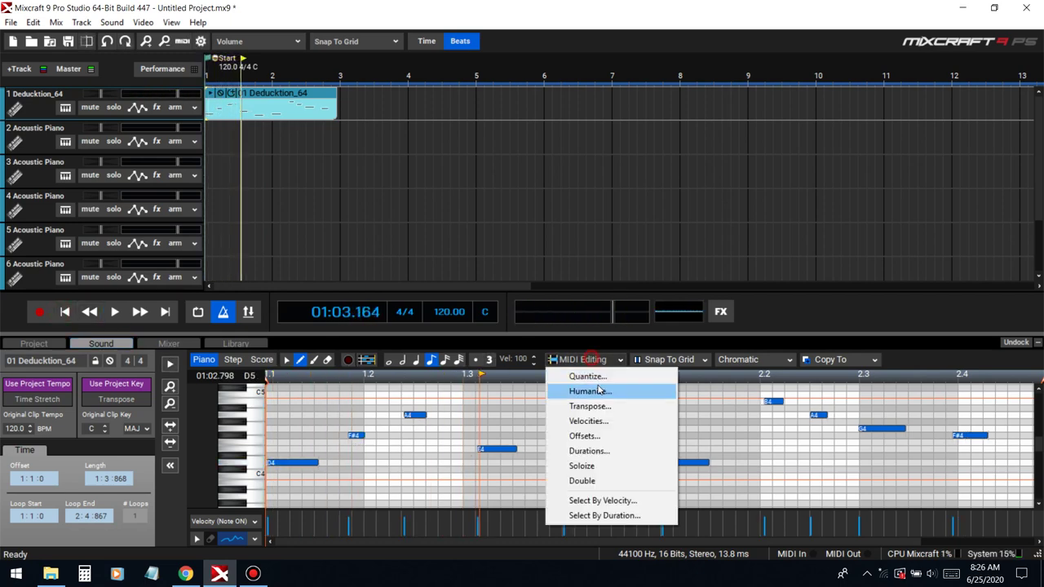
{"action": "left_click", "coordinate": [593, 377]}
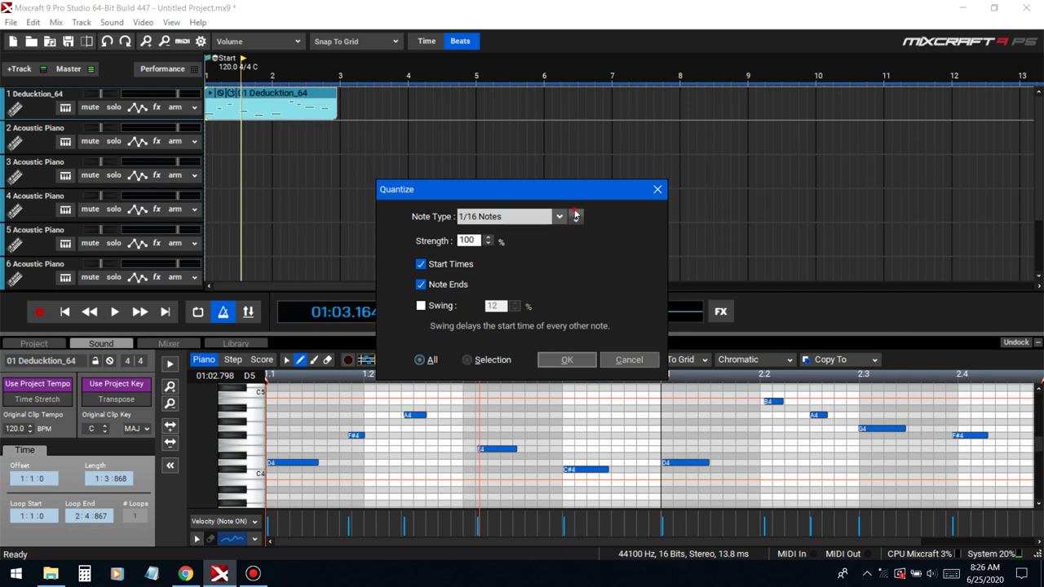
{"action": "left_click", "coordinate": [567, 360]}
{"action": "left_click", "coordinate": [68, 314]}
{"action": "key", "text": "space"}
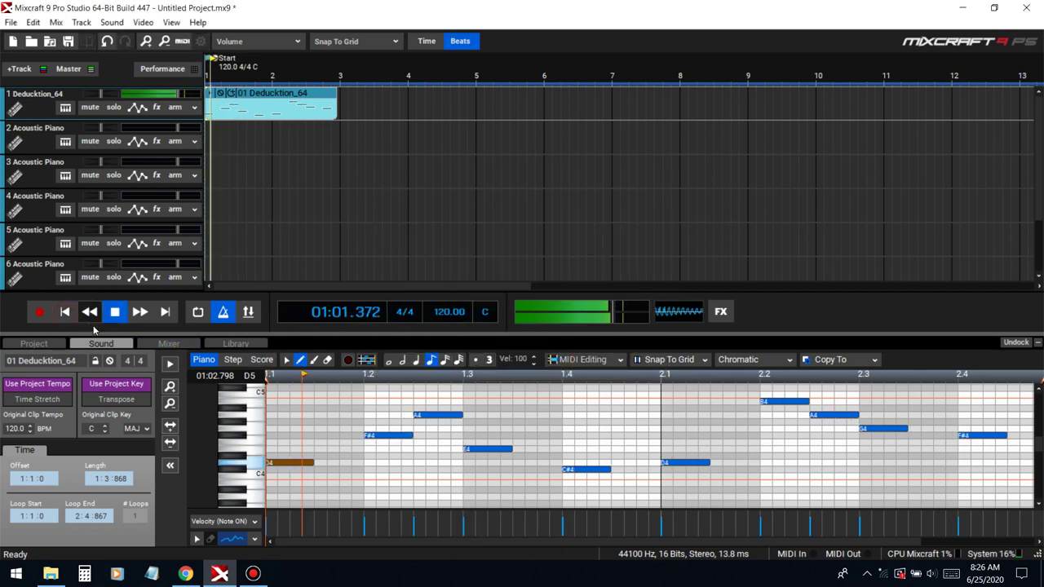
- Extend the clip's loop end to the start of bar 3 and stop playback
{"action": "scroll", "coordinate": [602, 388], "scroll_direction": "down", "scroll_amount": 2}
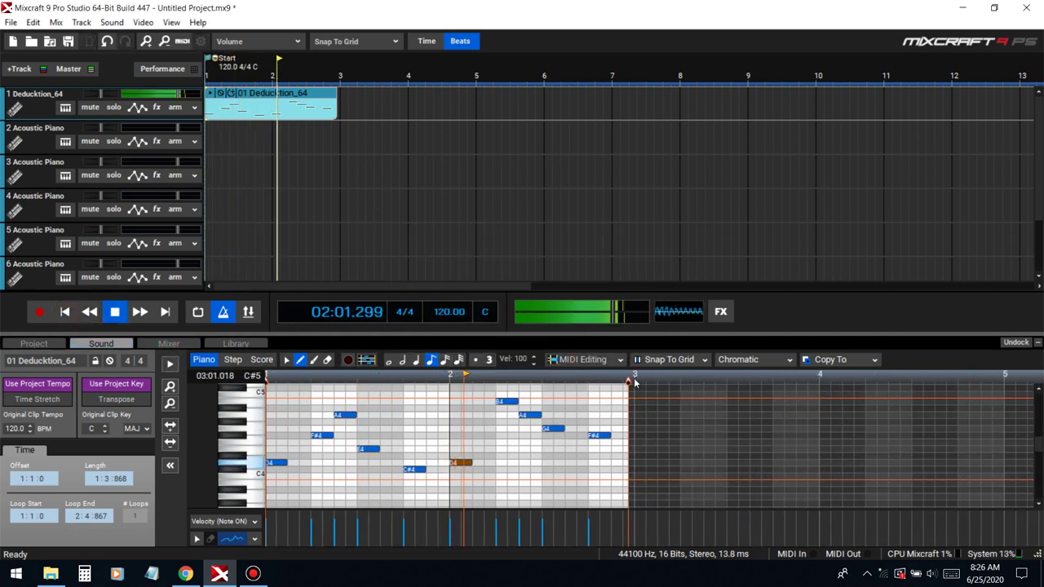
{"action": "left_click_drag", "start_coordinate": [628, 381], "coordinate": [635, 381]}
{"action": "key", "text": "space"}
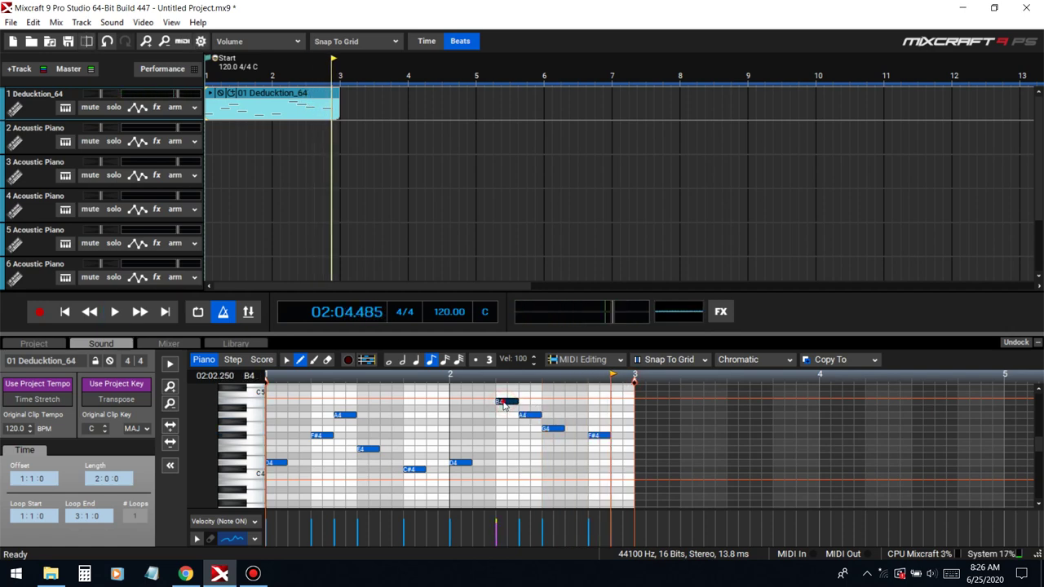
- Lower the B4 note in bar 2 to E4, audition the A4 and G4 after it, and return to the start
{"action": "left_click_drag", "start_coordinate": [503, 403], "coordinate": [504, 426]}
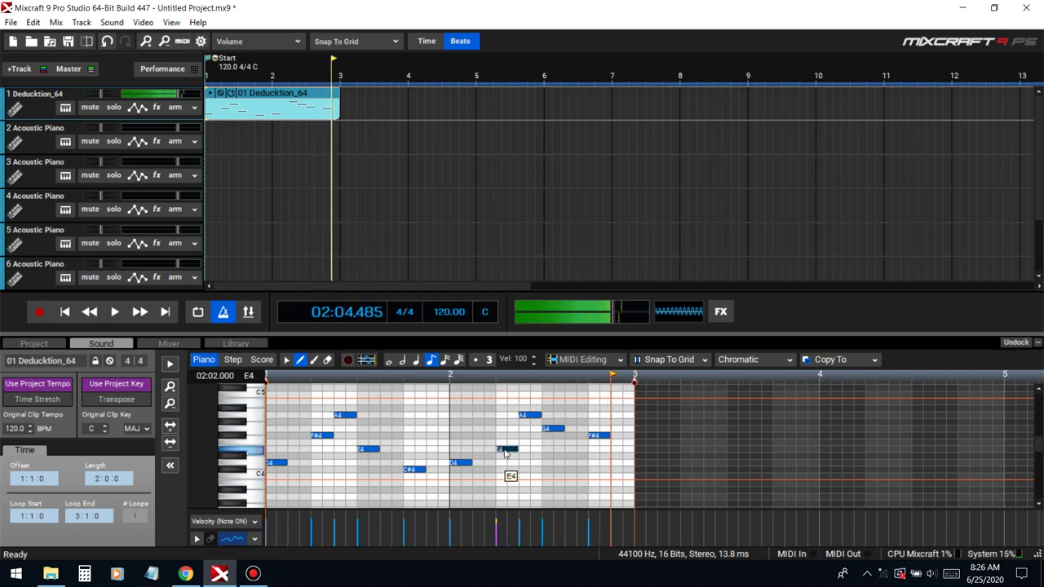
{"action": "left_click", "coordinate": [529, 417]}
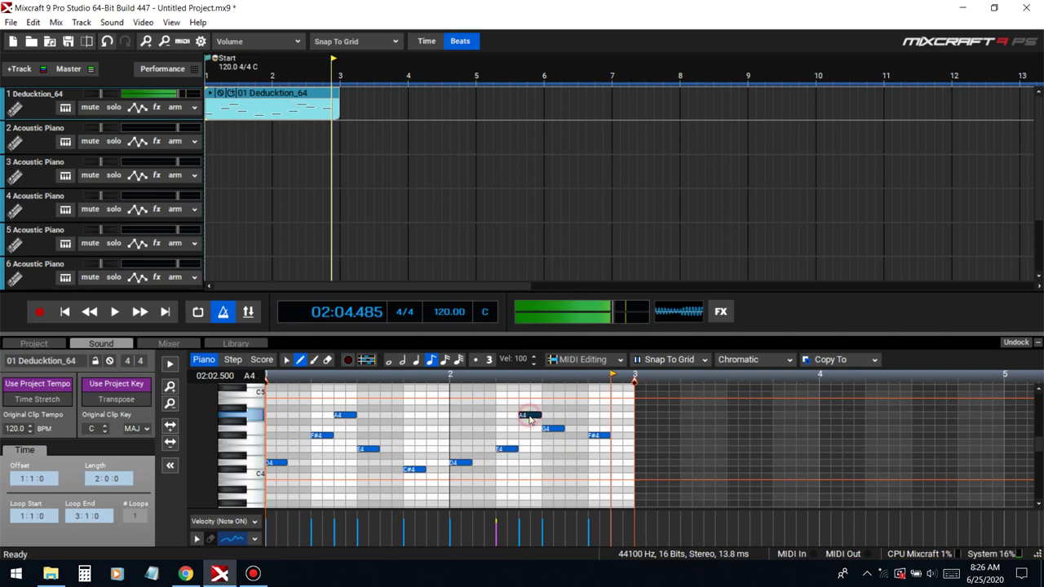
{"action": "left_click", "coordinate": [554, 430]}
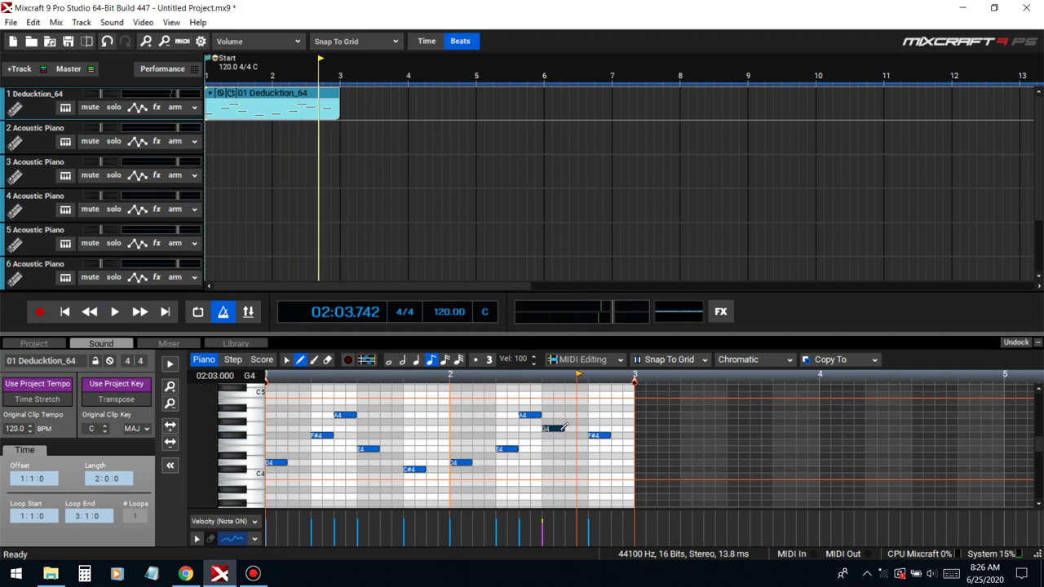
{"action": "left_click", "coordinate": [66, 316]}
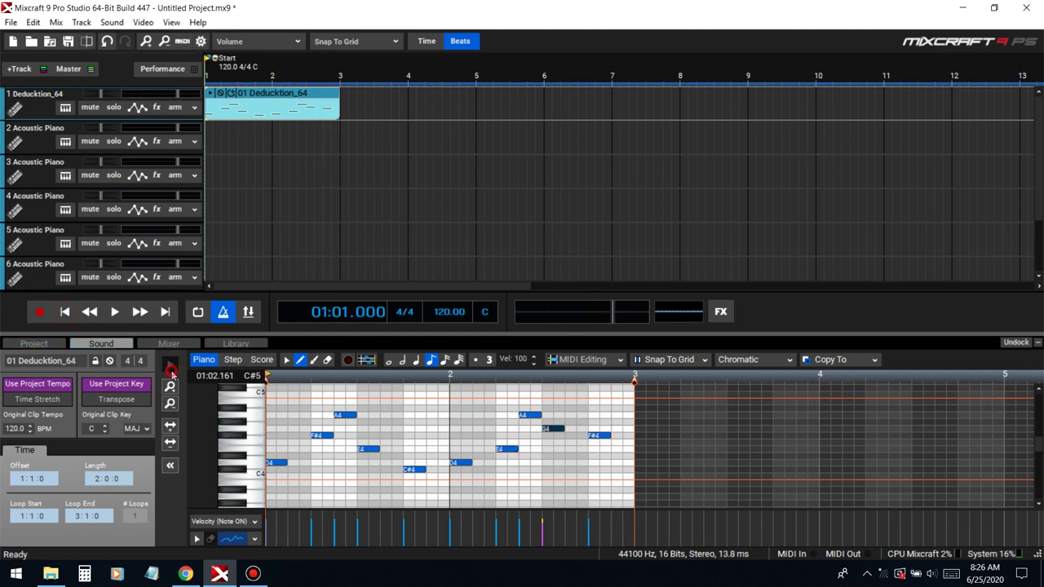
- Set the project tempo to 134 BPM and stop playback
{"action": "key", "text": "space"}
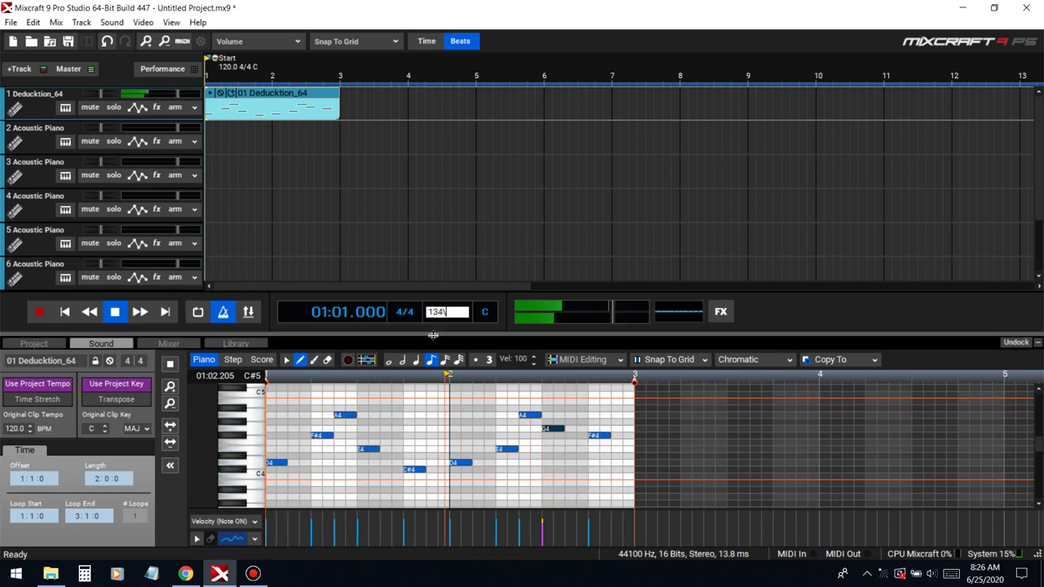
{"action": "key", "text": "Return"}
{"action": "key", "text": "space"}
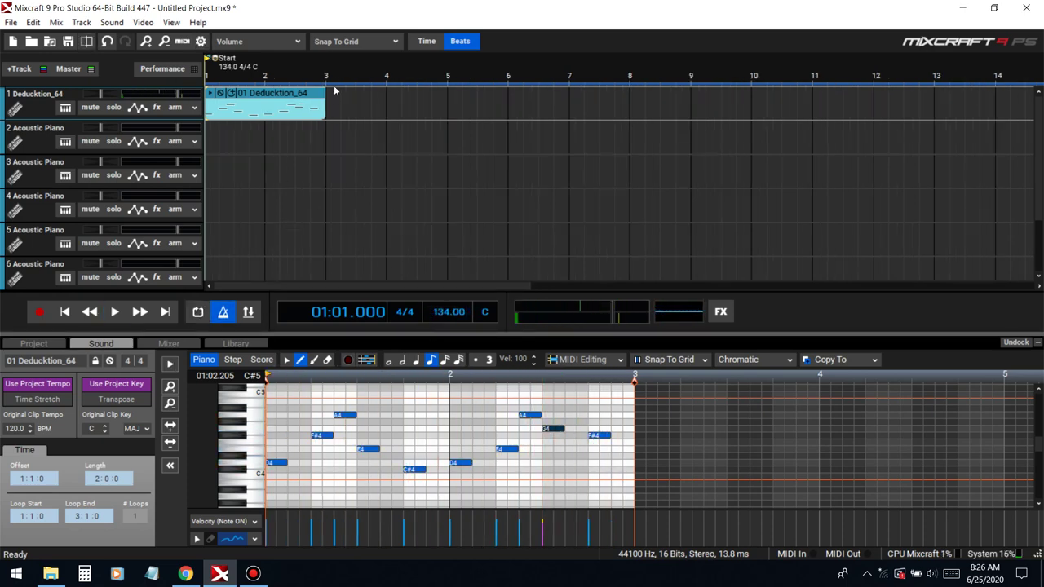
- Copy the melody clip to bar 3 and play both clips with looping turned on up to bar 5
{"action": "left_click_drag", "start_coordinate": [296, 96], "coordinate": [416, 101]}
{"action": "left_click", "coordinate": [198, 311]}
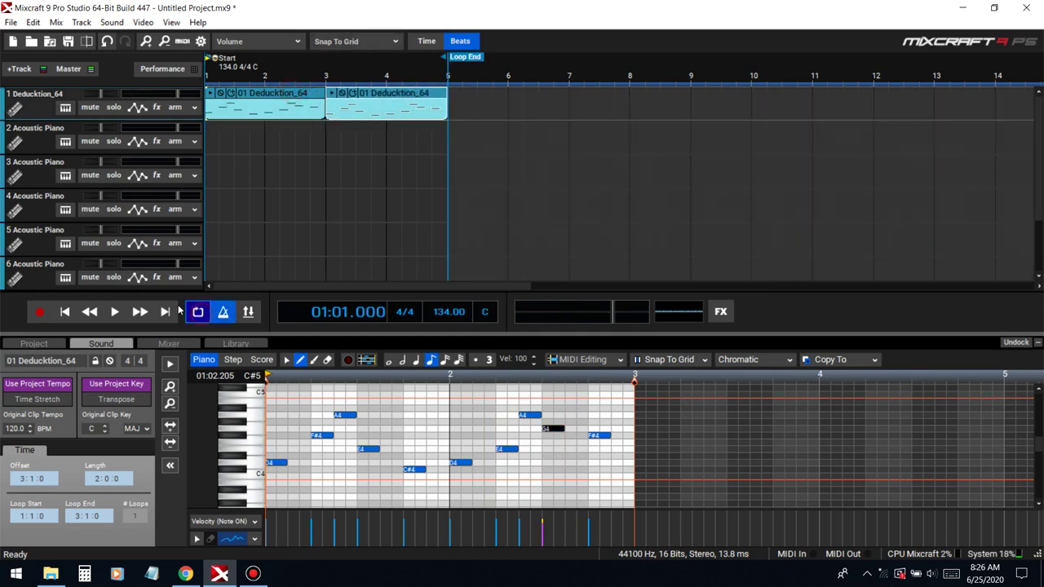
{"action": "key", "text": "space"}
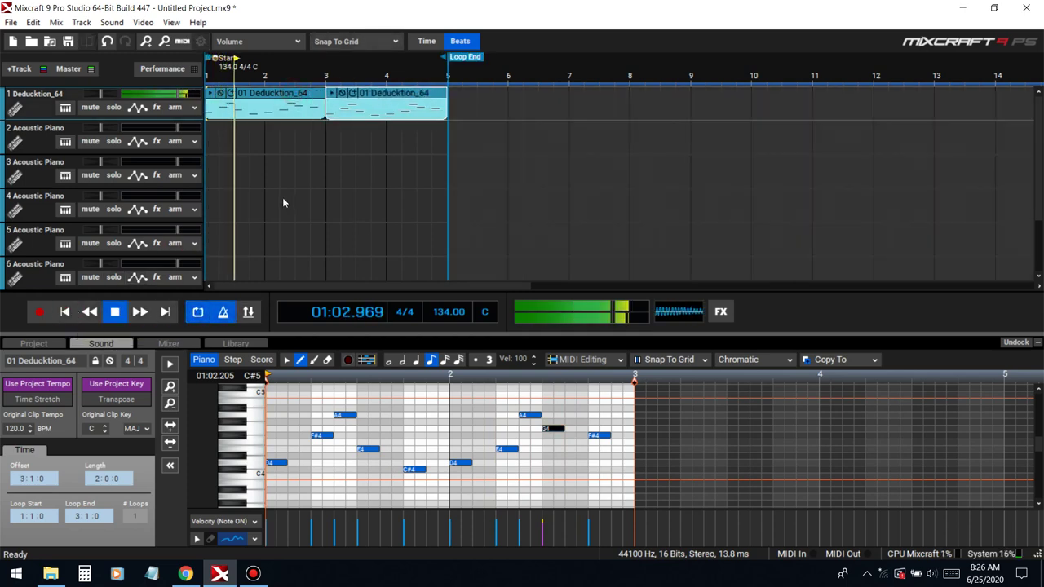
- Merge the two Deducktion_64 clips into a single four-bar clip and stop playback
{"action": "left_click_drag", "start_coordinate": [280, 187], "coordinate": [354, 96]}
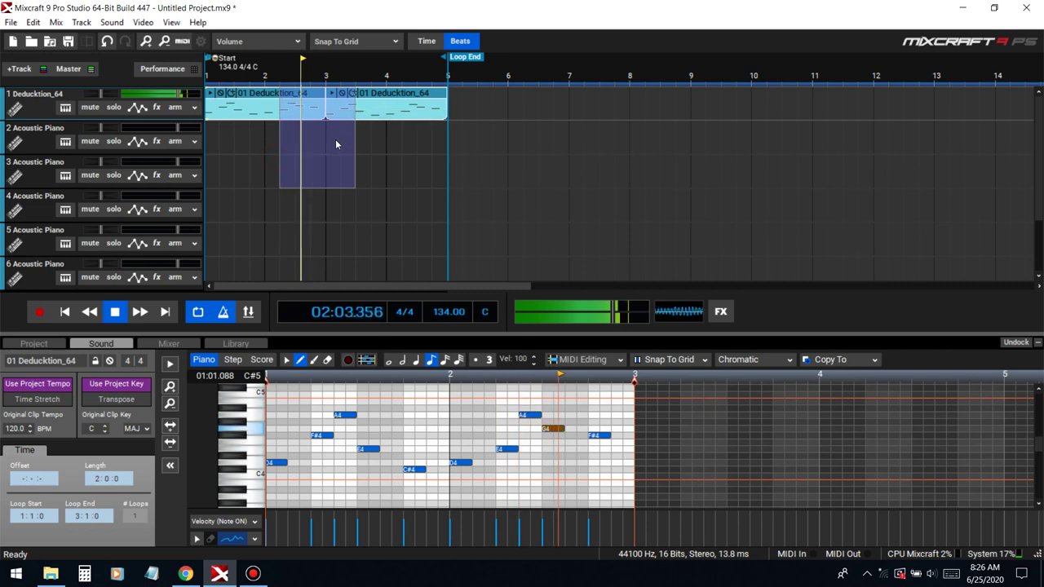
{"action": "key", "text": "ctrl+w"}
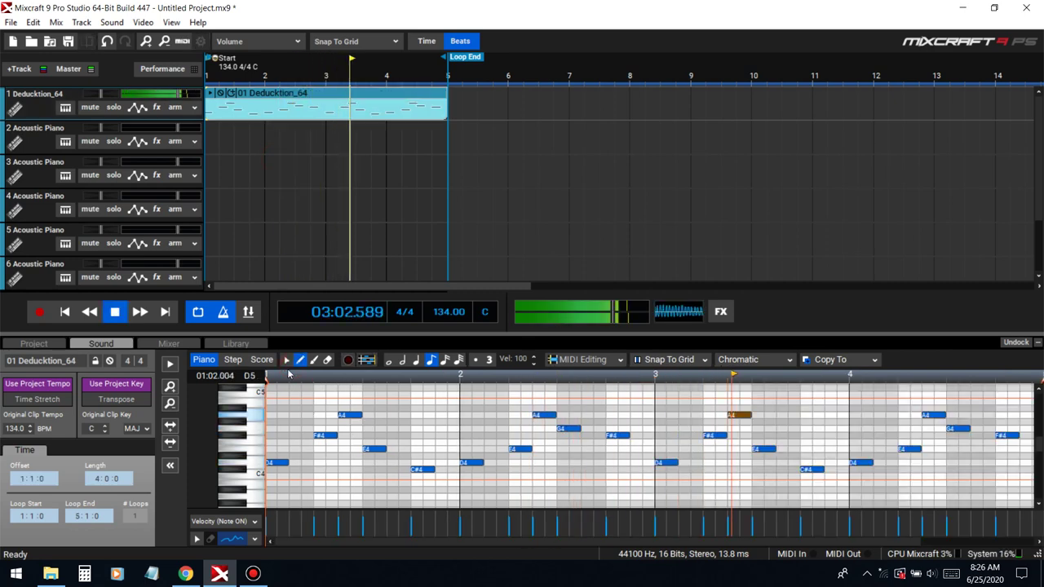
{"action": "key", "text": "space"}
- Select all the notes in the merged clip and transpose them down one semitone
{"action": "left_click", "coordinate": [286, 360]}
{"action": "left_click_drag", "start_coordinate": [407, 417], "coordinate": [407, 417]}
{"action": "key", "text": "ctrl+a"}
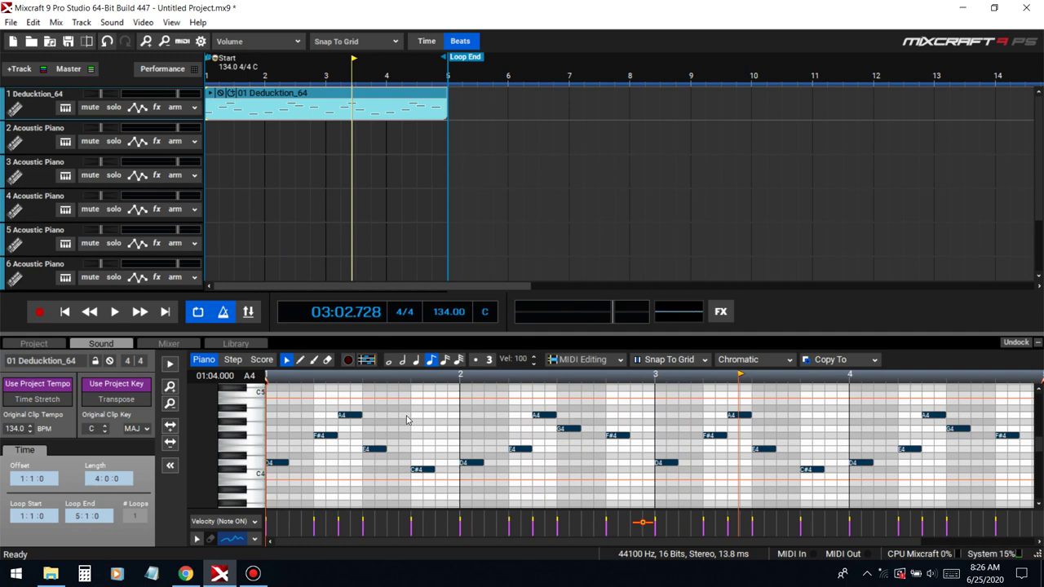
{"action": "key", "text": "Down"}
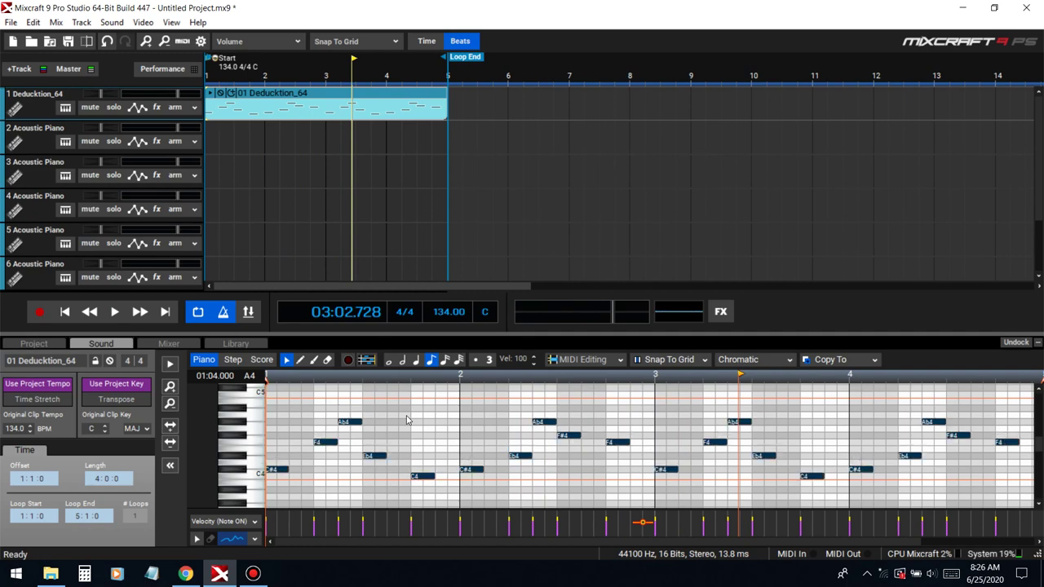
- Play the loop and transpose the selected melody notes down three more semitones, finishing by hiding the clip editor
{"action": "left_click", "coordinate": [69, 319]}
{"action": "key", "text": "space"}
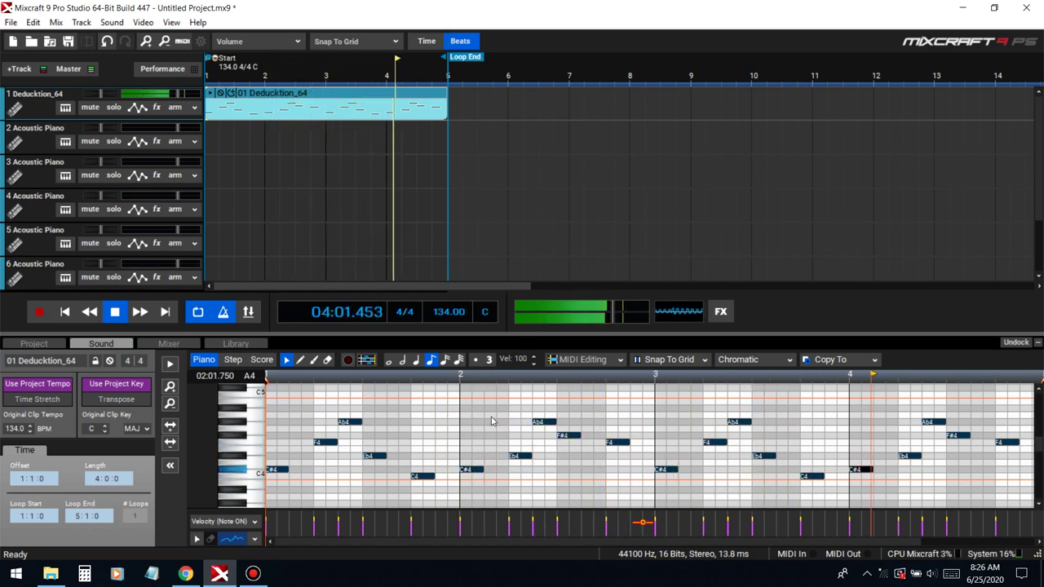
{"action": "key", "text": "Down"}
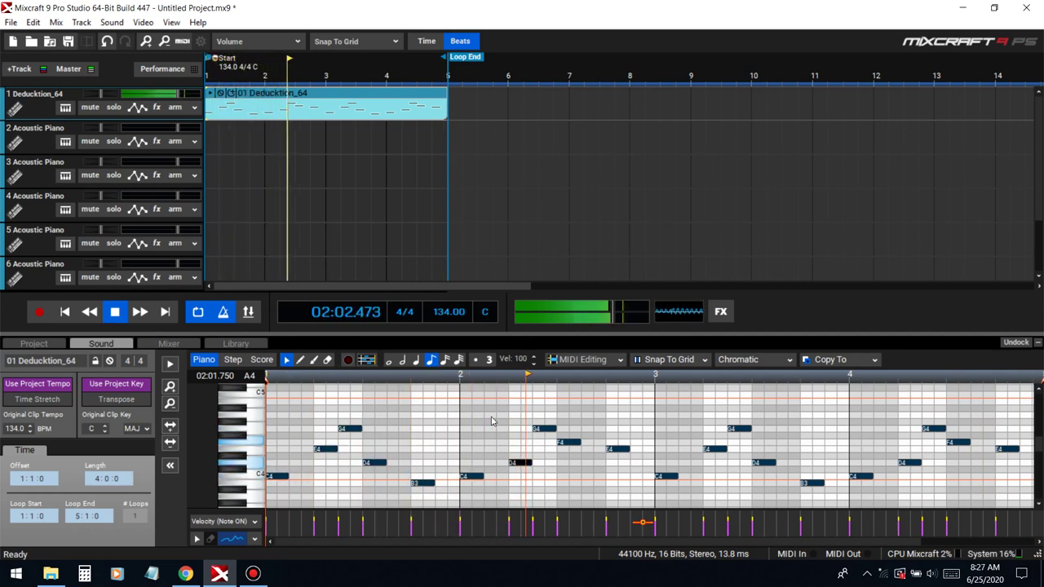
{"action": "key", "text": "Down"}
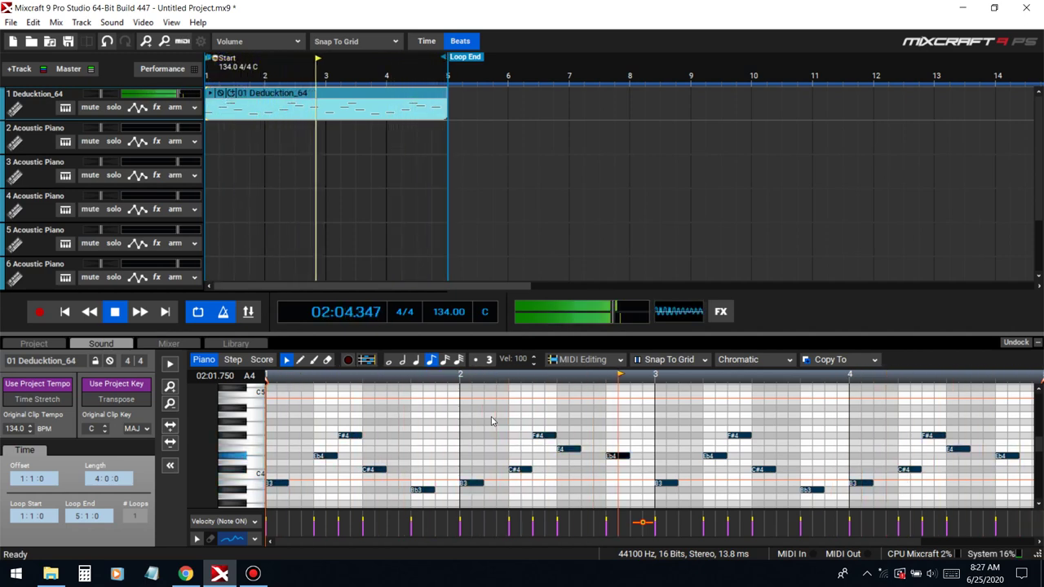
{"action": "key", "text": "Down"}
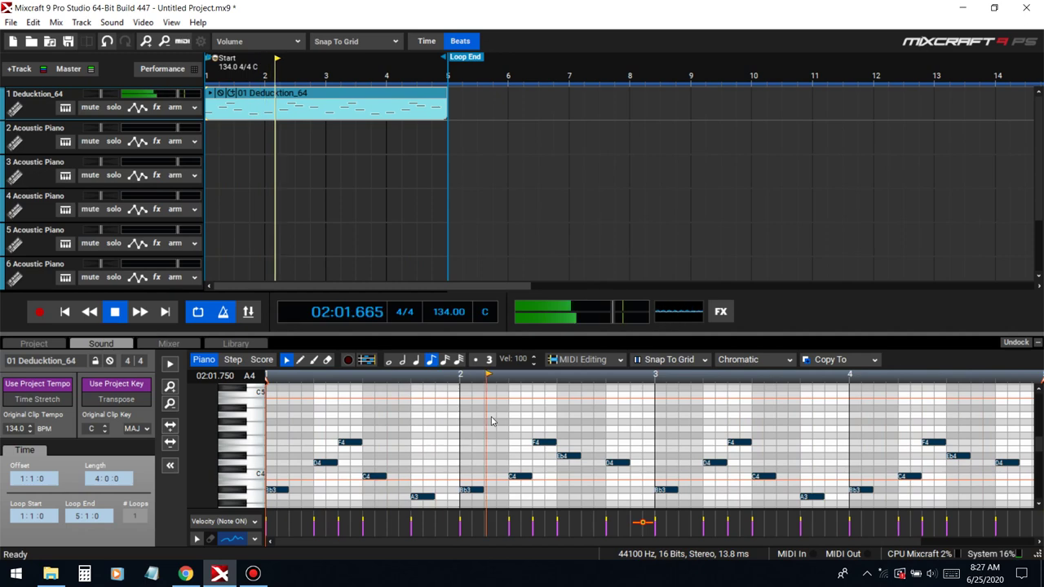
{"action": "left_click", "coordinate": [1038, 342]}
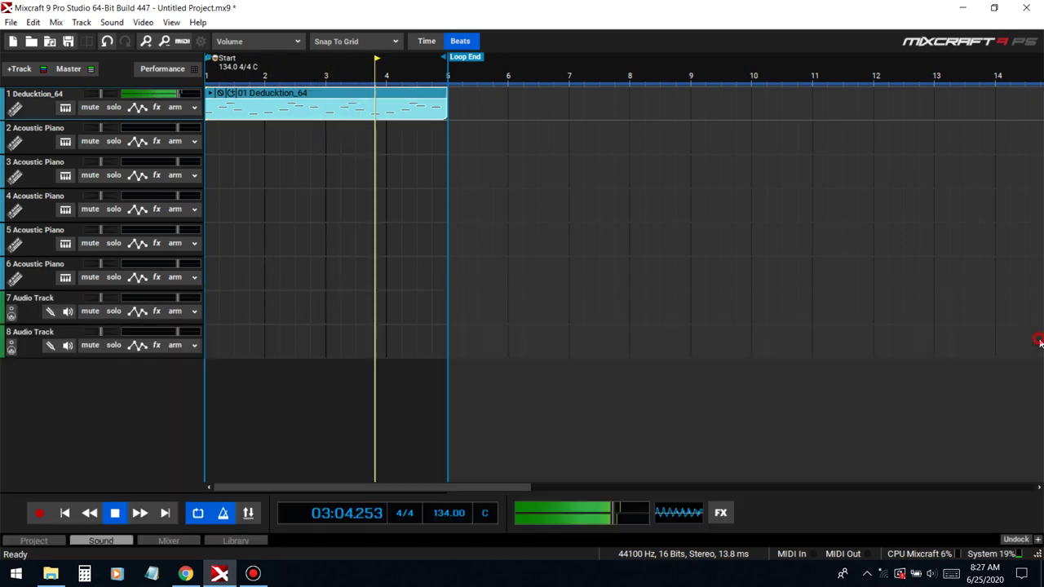
- Set the decay of the Deducktion synth's amp envelope on track 1 to about 333 ms and close its windows
{"action": "left_click", "coordinate": [66, 109]}
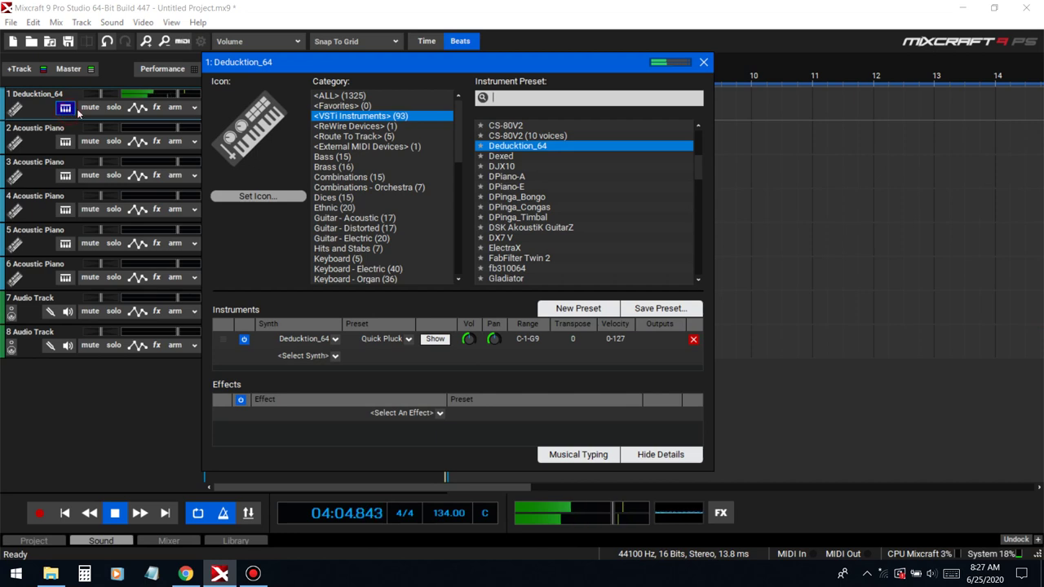
{"action": "left_click", "coordinate": [441, 343]}
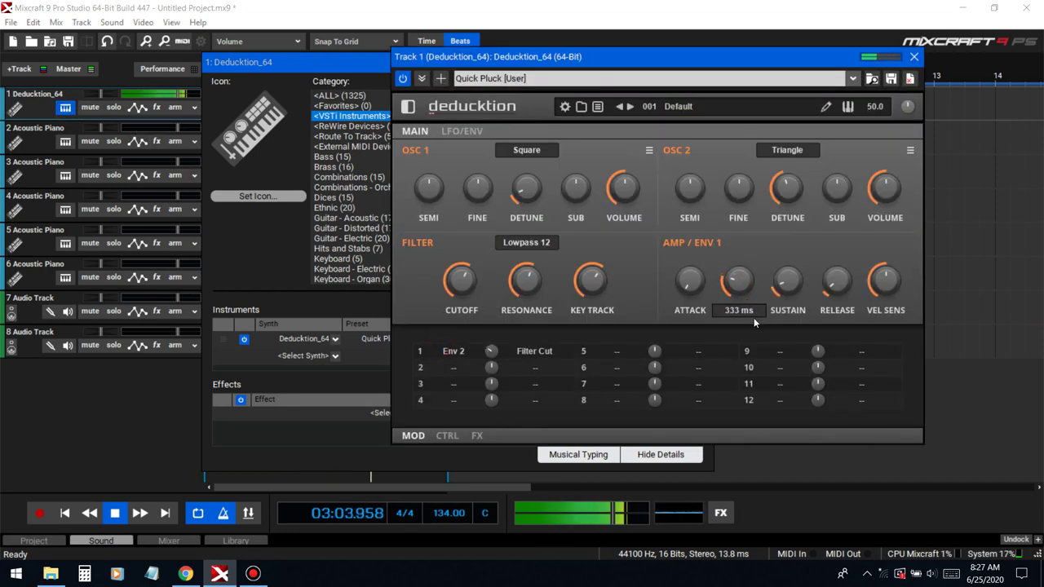
{"action": "left_click", "coordinate": [920, 63]}
{"action": "left_click", "coordinate": [703, 62]}
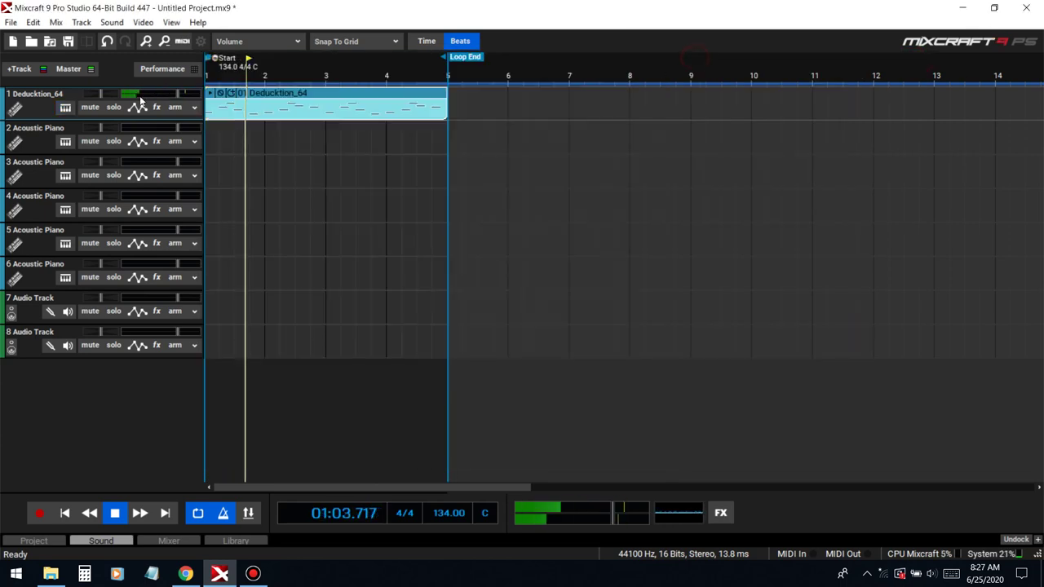
- Rename track 1 as Bells
{"action": "double_click", "coordinate": [39, 95]}
{"action": "type", "text": "Bells"}
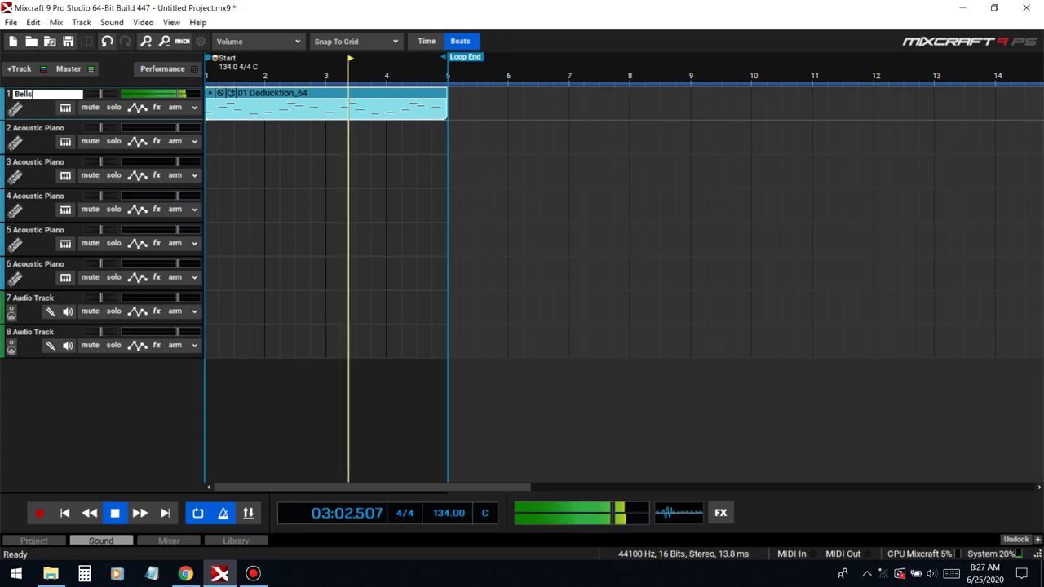
{"action": "key", "text": "Return"}
- Add the DD Delay effect to the Bells track with the Cardi preset and a mix of about 23.5 %
{"action": "left_click", "coordinate": [157, 108]}
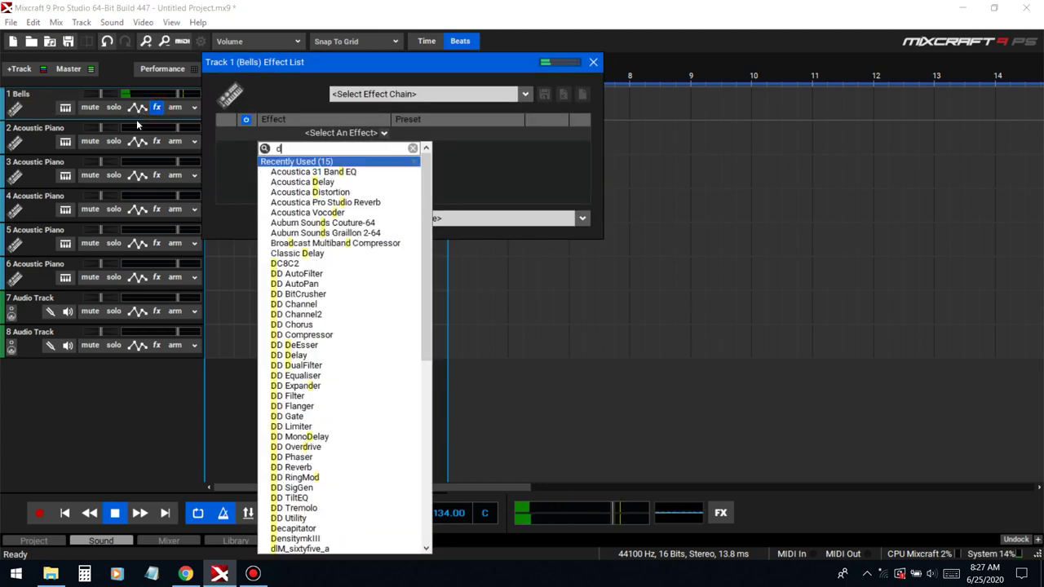
{"action": "type", "text": "dd de"}
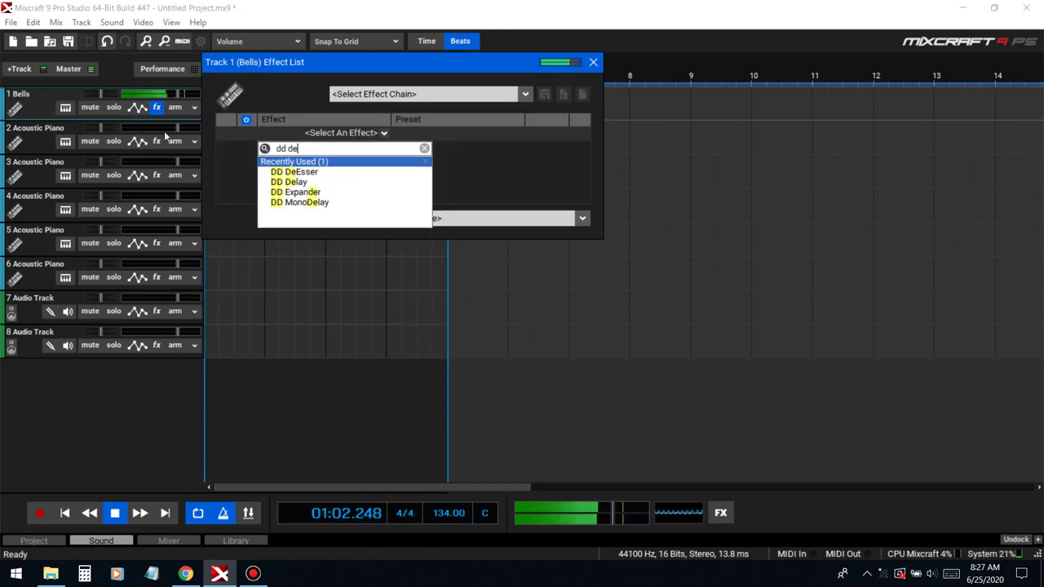
{"action": "left_click", "coordinate": [287, 182]}
{"action": "left_click", "coordinate": [437, 147]}
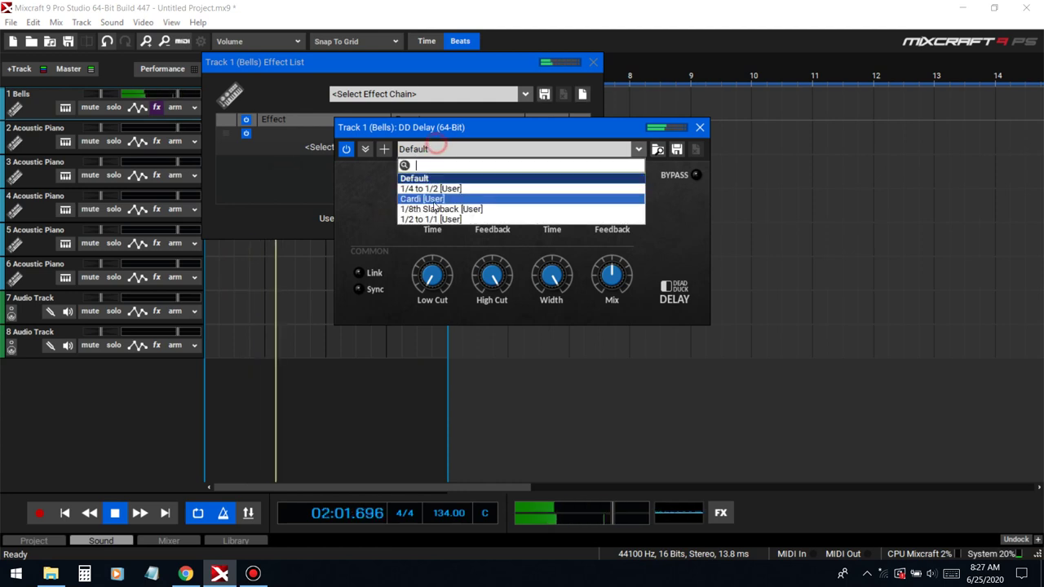
{"action": "left_click", "coordinate": [432, 199]}
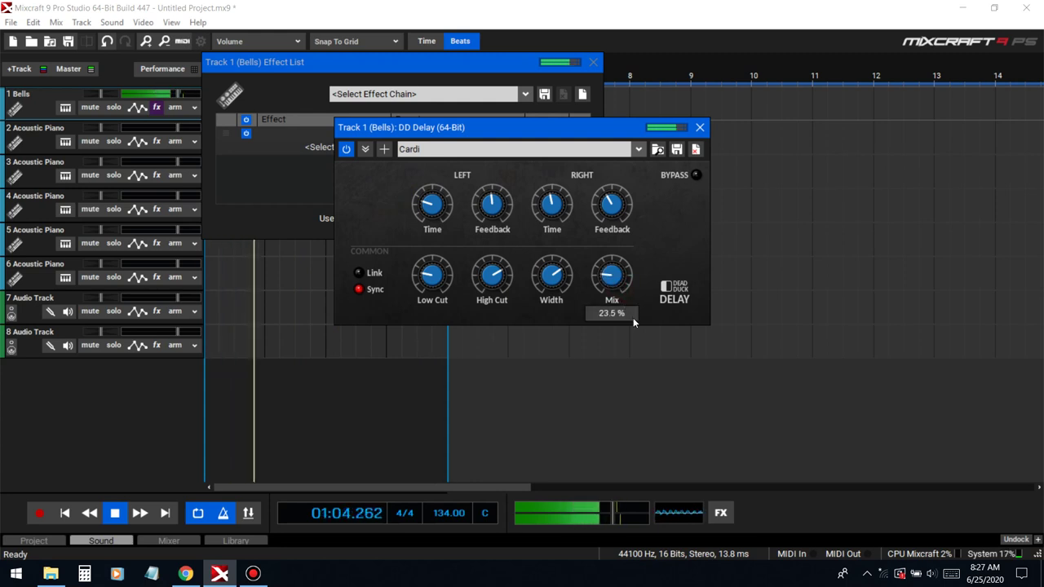
{"action": "left_click", "coordinate": [700, 127]}
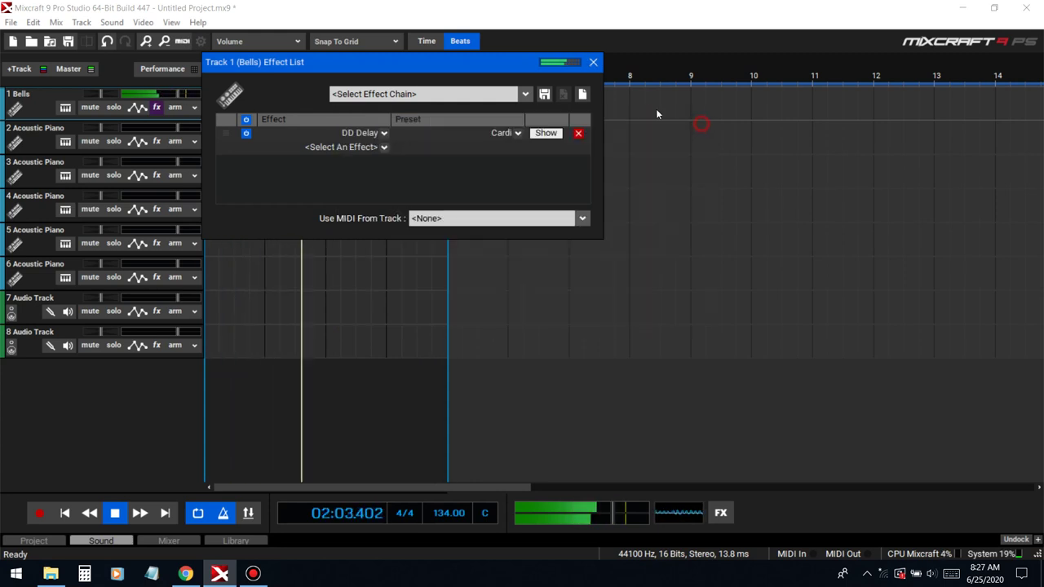
{"action": "left_click", "coordinate": [593, 62]}
- Load the Omni Sampler 8 Out instrument on track 2
{"action": "left_click", "coordinate": [66, 141]}
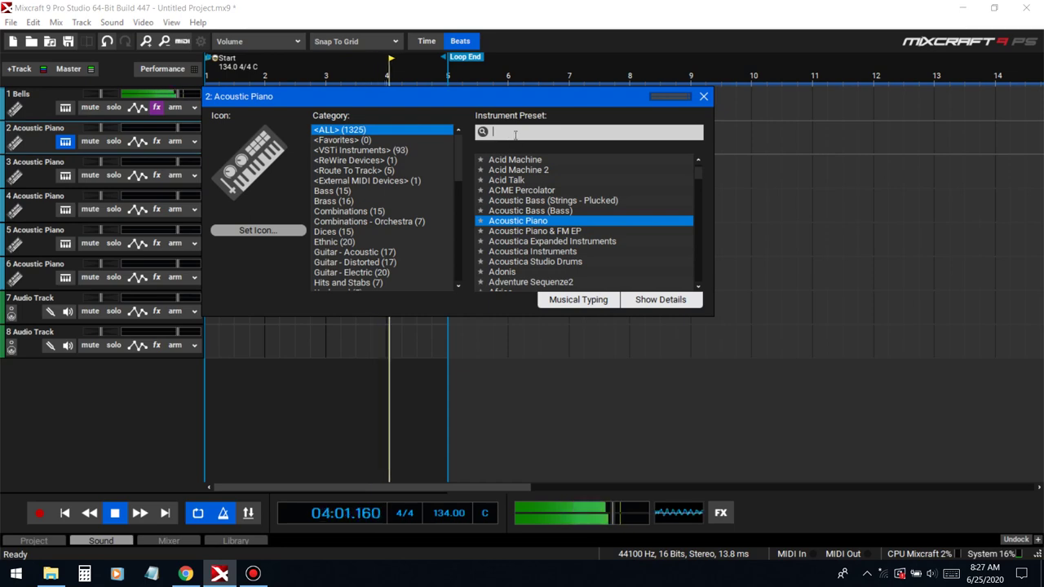
{"action": "type", "text": "omni"}
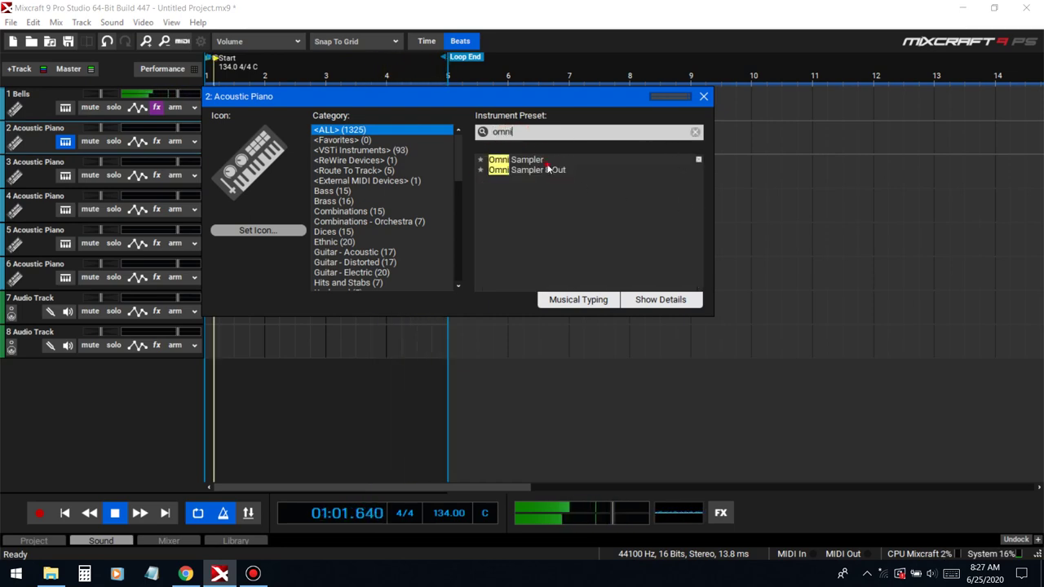
{"action": "left_click", "coordinate": [548, 169]}
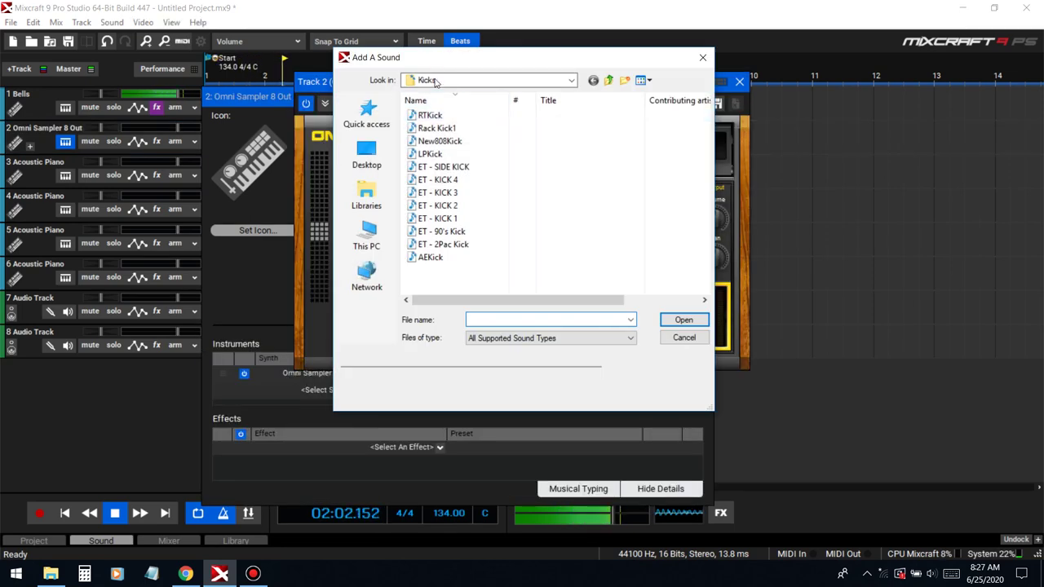
- Browse the LiT KiT to its Closed Hi Hats folder and audition several of the hi-hat samples
{"action": "left_click", "coordinate": [434, 80]}
{"action": "left_click", "coordinate": [473, 180]}
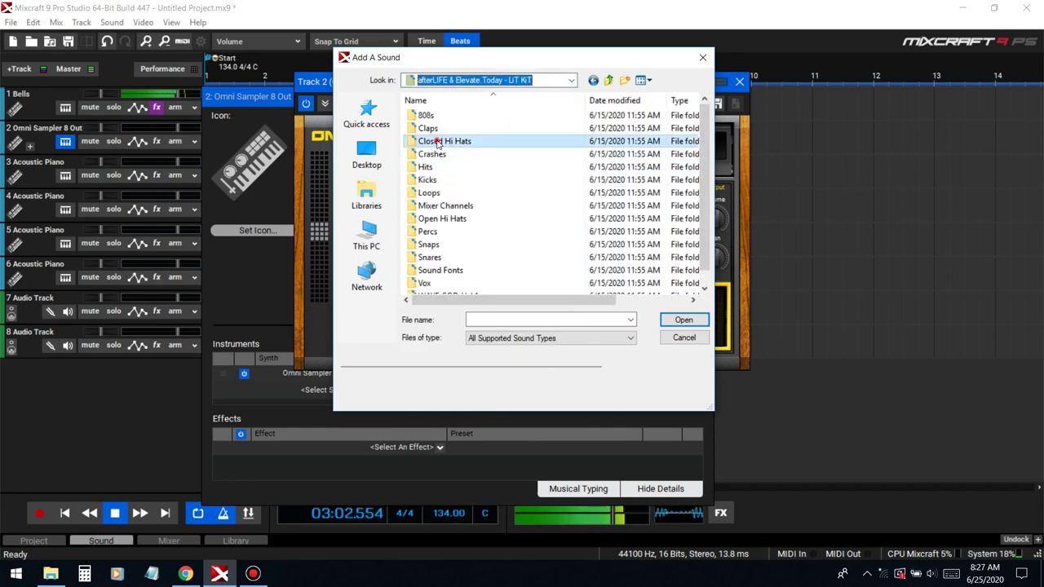
{"action": "double_click", "coordinate": [436, 140]}
{"action": "left_click", "coordinate": [454, 180]}
{"action": "left_click", "coordinate": [476, 192]}
{"action": "left_click", "coordinate": [425, 206]}
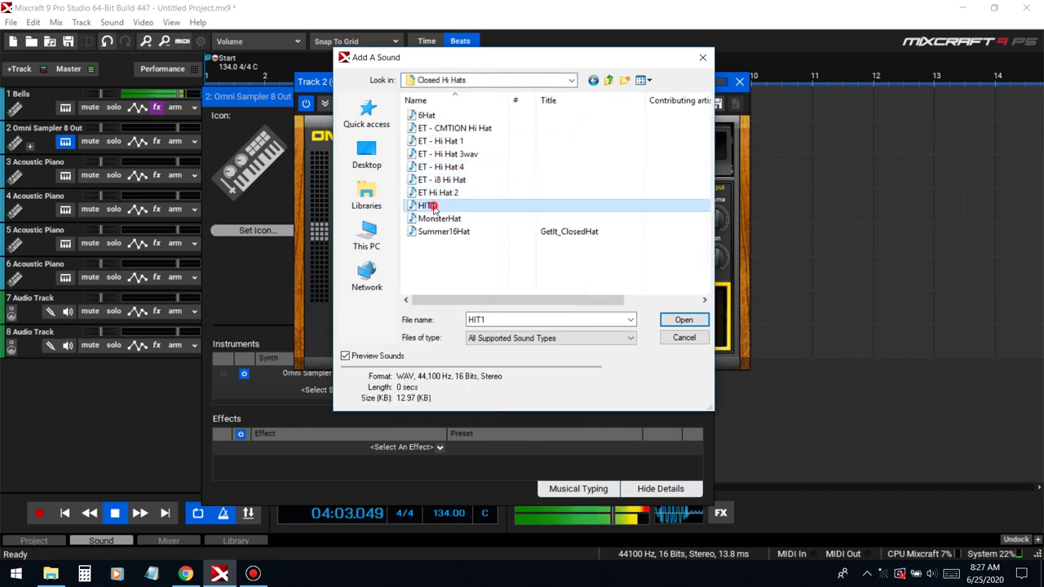
{"action": "left_click", "coordinate": [432, 193]}
{"action": "left_click", "coordinate": [432, 206]}
{"action": "left_click", "coordinate": [438, 140]}
{"action": "left_click", "coordinate": [424, 115]}
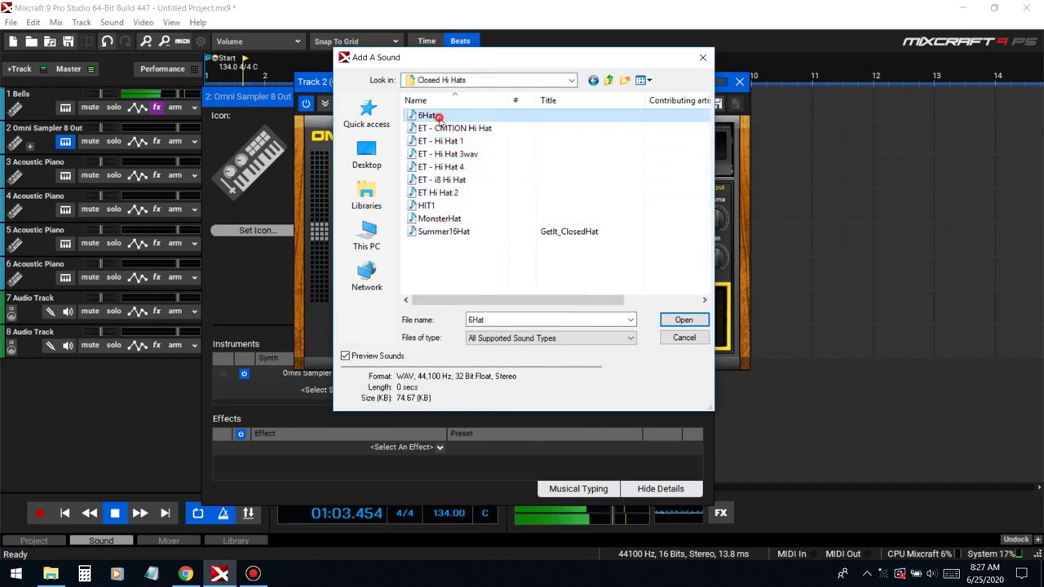
- Load the HIT1 sample onto the sampler's C4 pad and close the sampler window
{"action": "left_click", "coordinate": [426, 205]}
{"action": "left_click", "coordinate": [683, 320]}
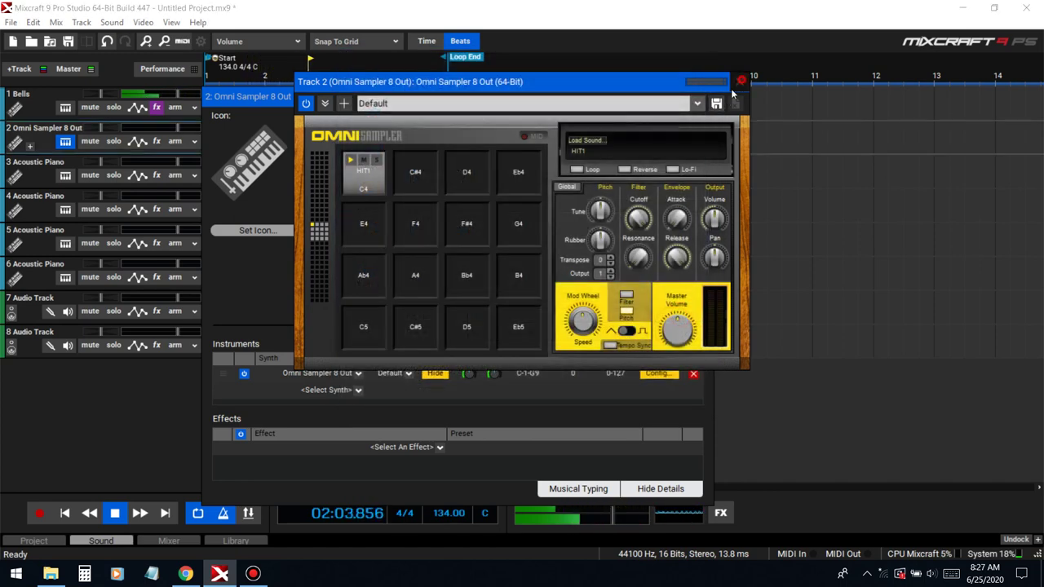
{"action": "left_click", "coordinate": [739, 82]}
- Create a one-bar clip on track 2 and place HIT1 hits on every second 1/16 step in the step editor
{"action": "double_click", "coordinate": [233, 137]}
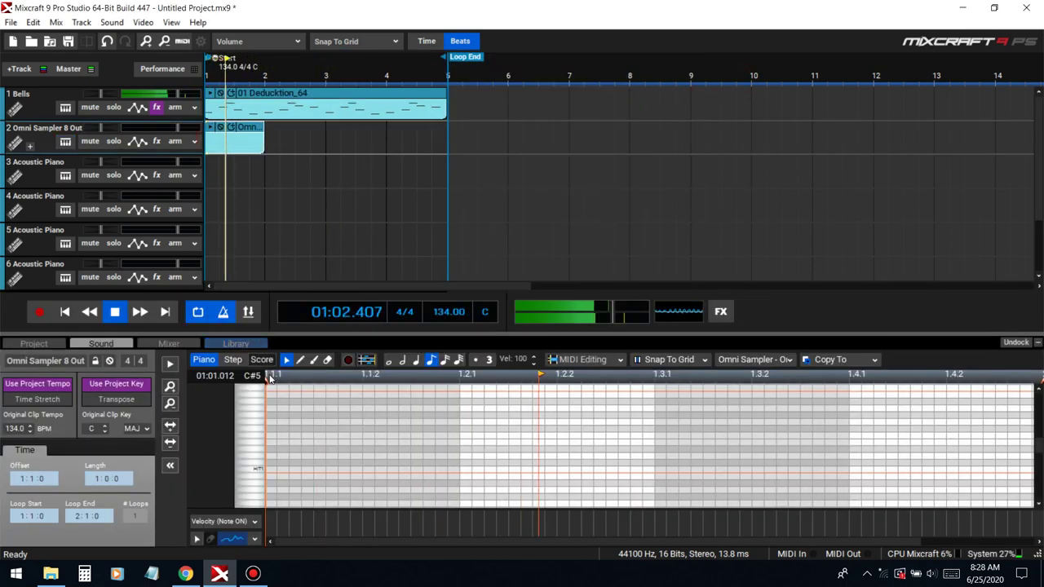
{"action": "left_click", "coordinate": [233, 360]}
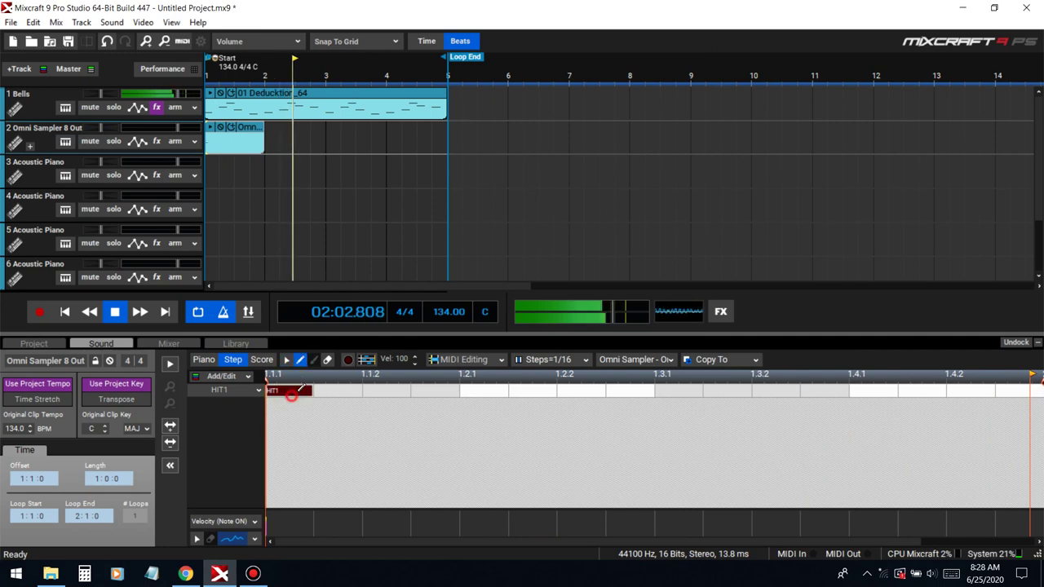
{"action": "scroll", "coordinate": [330, 394], "scroll_direction": "down", "scroll_amount": 3}
{"action": "left_click", "coordinate": [296, 391]}
{"action": "left_click", "coordinate": [298, 387]}
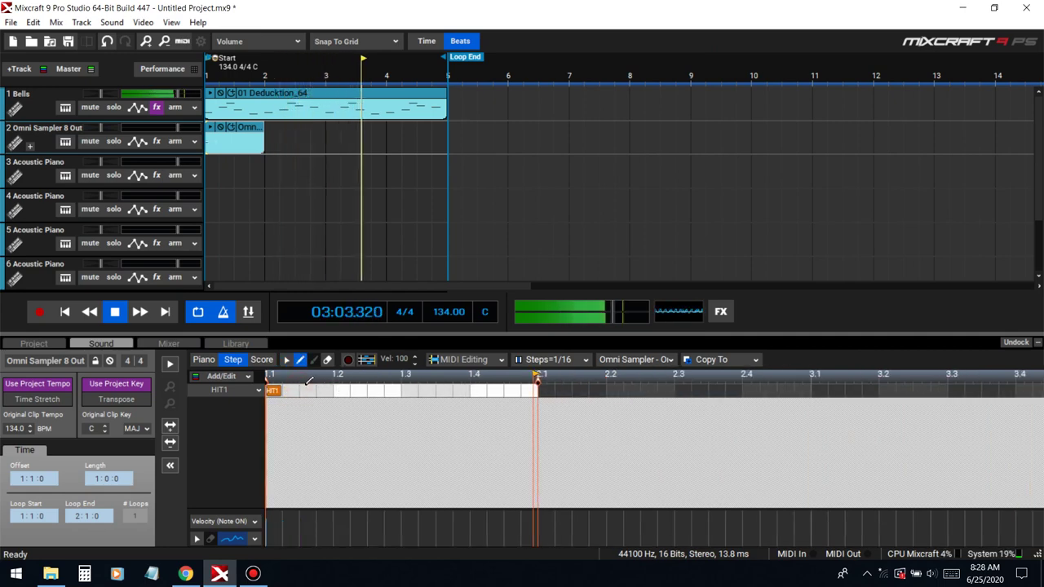
{"action": "left_click", "coordinate": [375, 392]}
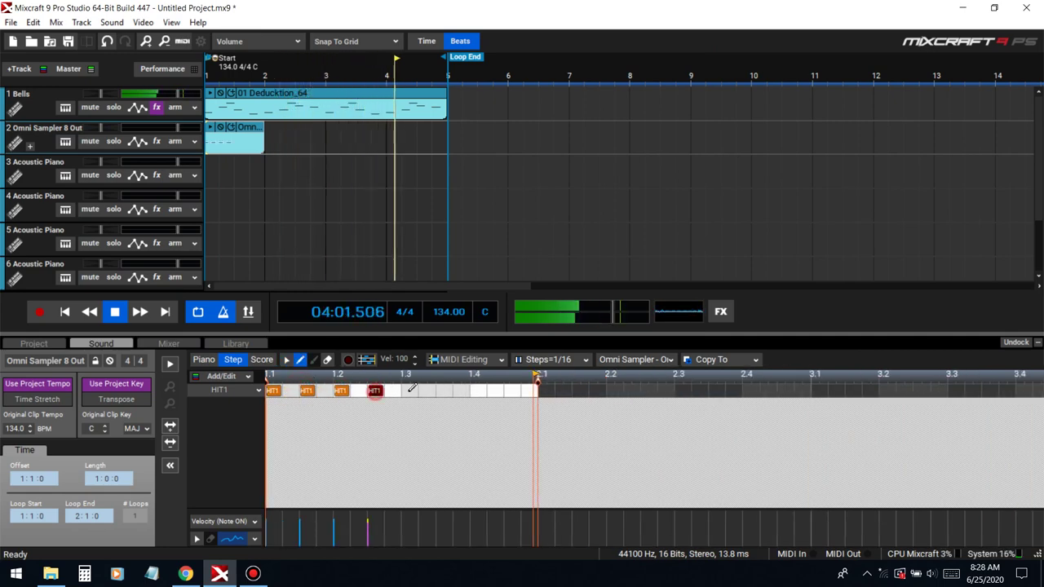
{"action": "left_click", "coordinate": [493, 391]}
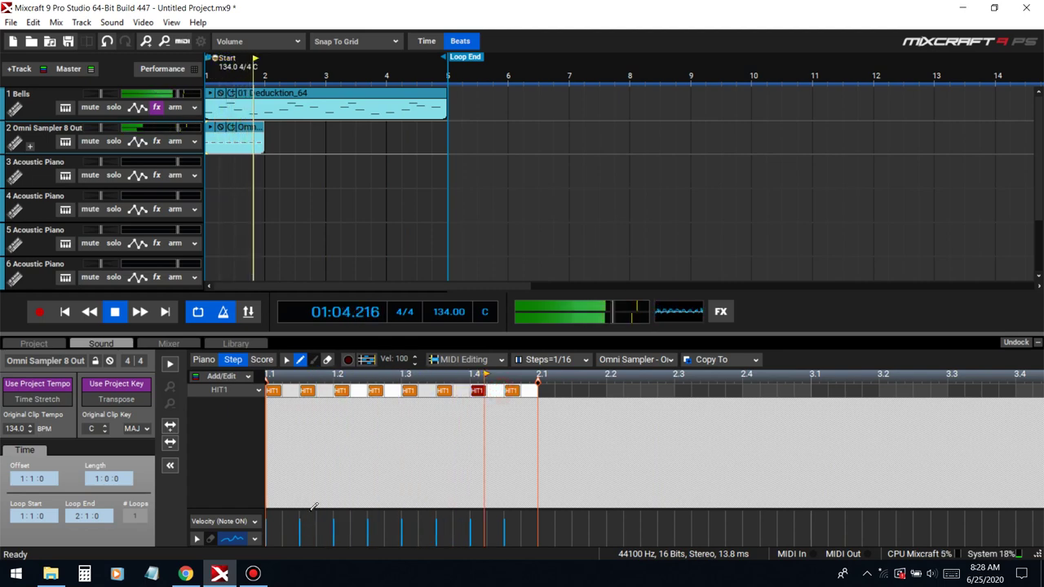
- Enlarge the velocity lane and lower the velocities of the sixth and eighth HIT1 hits, the eighth to 54
{"action": "mouse_move", "coordinate": [310, 511]}
{"action": "left_mouse_down"}
{"action": "mouse_move", "coordinate": [315, 489]}
{"action": "mouse_move", "coordinate": [296, 487]}
{"action": "left_mouse_up"}
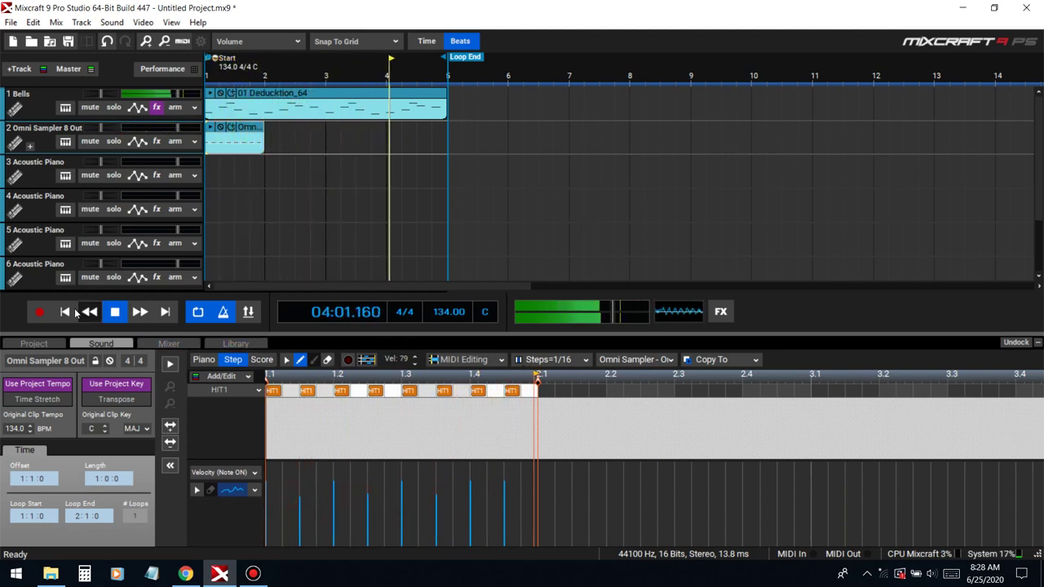
{"action": "left_click_drag", "start_coordinate": [245, 138], "coordinate": [345, 135]}
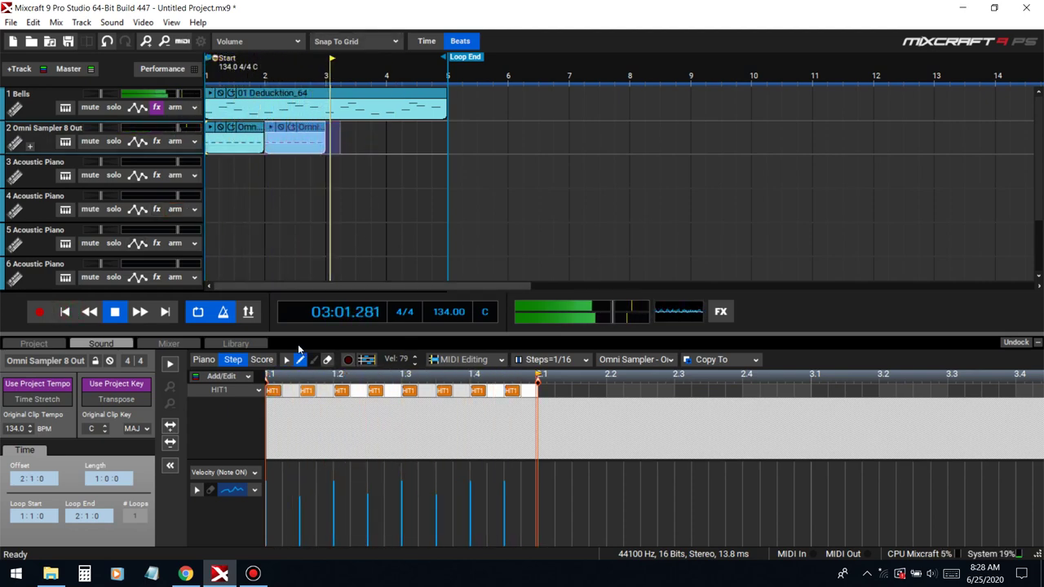
{"action": "key", "text": "ctrl+z"}
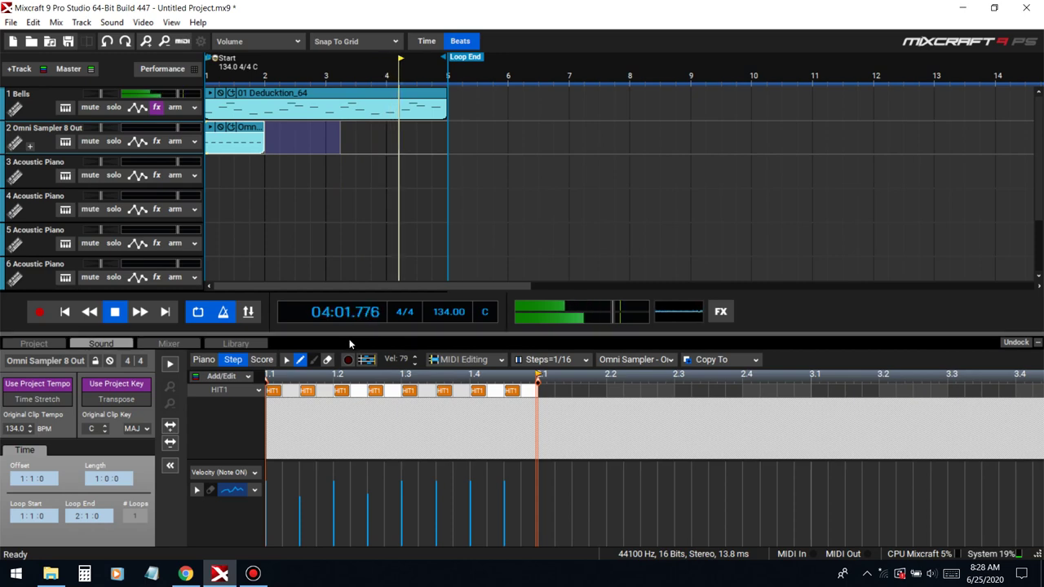
{"action": "mouse_move", "coordinate": [424, 500]}
{"action": "left_mouse_down"}
{"action": "mouse_move", "coordinate": [522, 500]}
{"action": "mouse_move", "coordinate": [504, 512]}
{"action": "left_mouse_up"}
{"action": "left_click", "coordinate": [65, 312]}
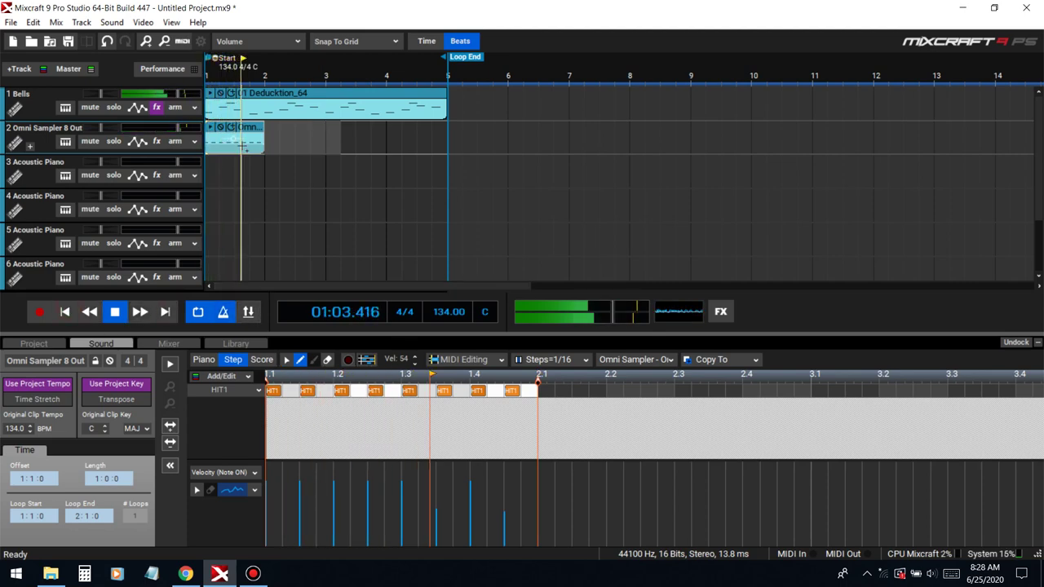
- Copy the hi-hat clip across bars 2 to 4 and lower the volume of track 2
{"action": "left_click_drag", "start_coordinate": [254, 129], "coordinate": [360, 134], "text": "alt"}
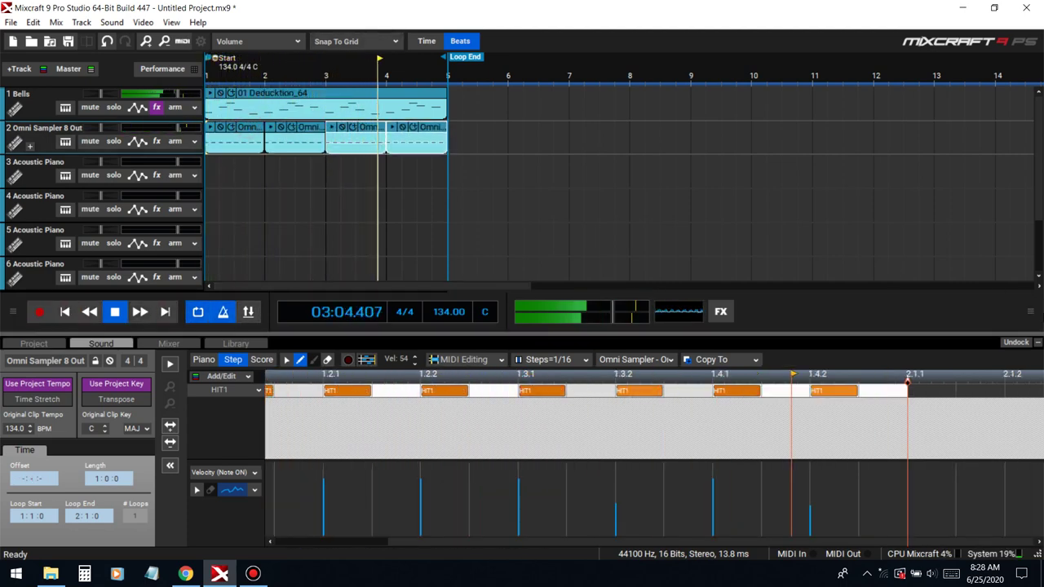
{"action": "left_click", "coordinate": [1035, 343]}
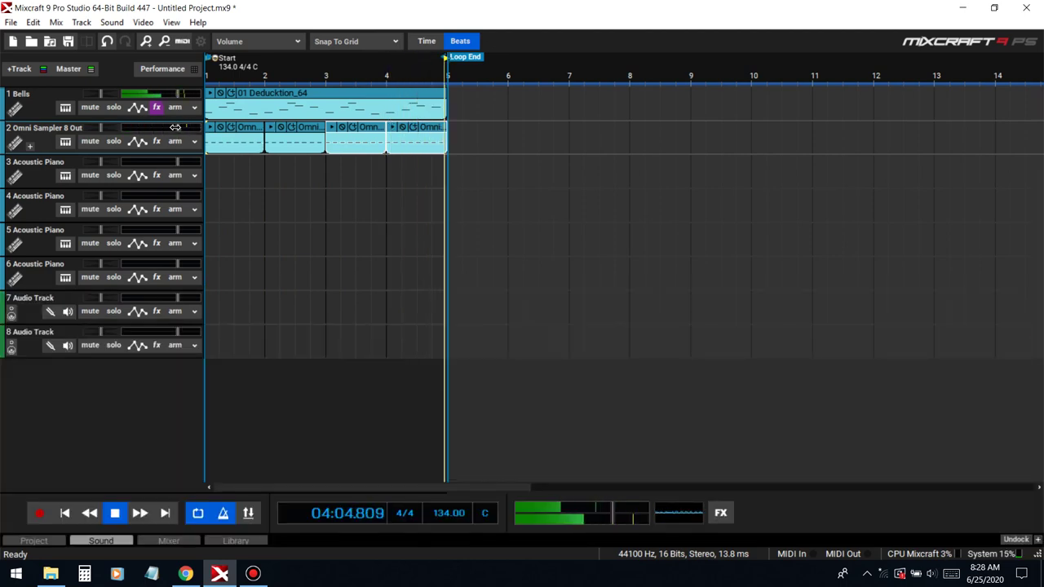
{"action": "left_click_drag", "start_coordinate": [176, 127], "coordinate": [158, 122]}
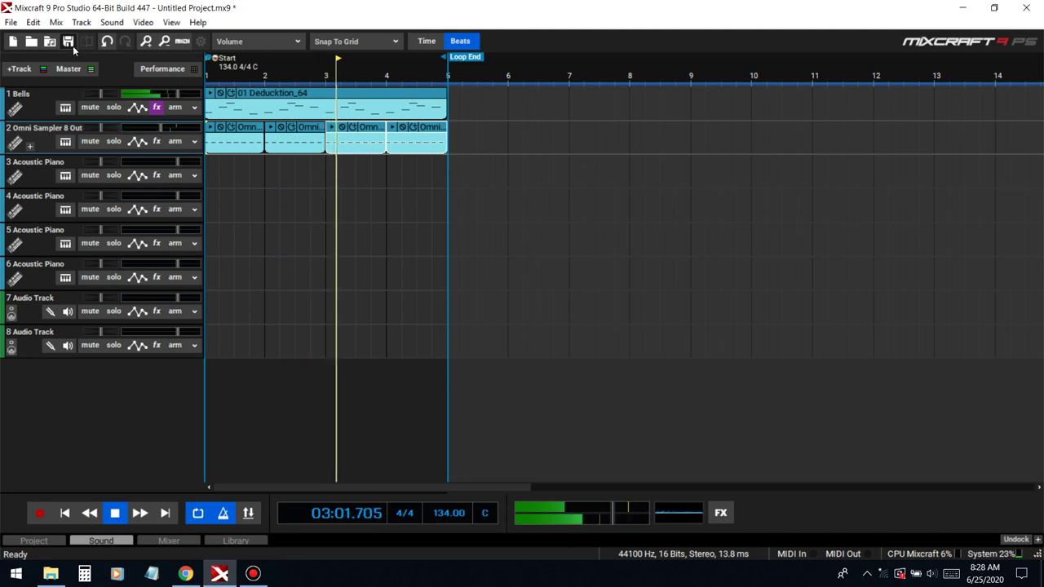
- Save the project under the file name Picaku in the Mixcraft Files folder
{"action": "key", "text": "ctrl+s"}
{"action": "type", "text": "d"}
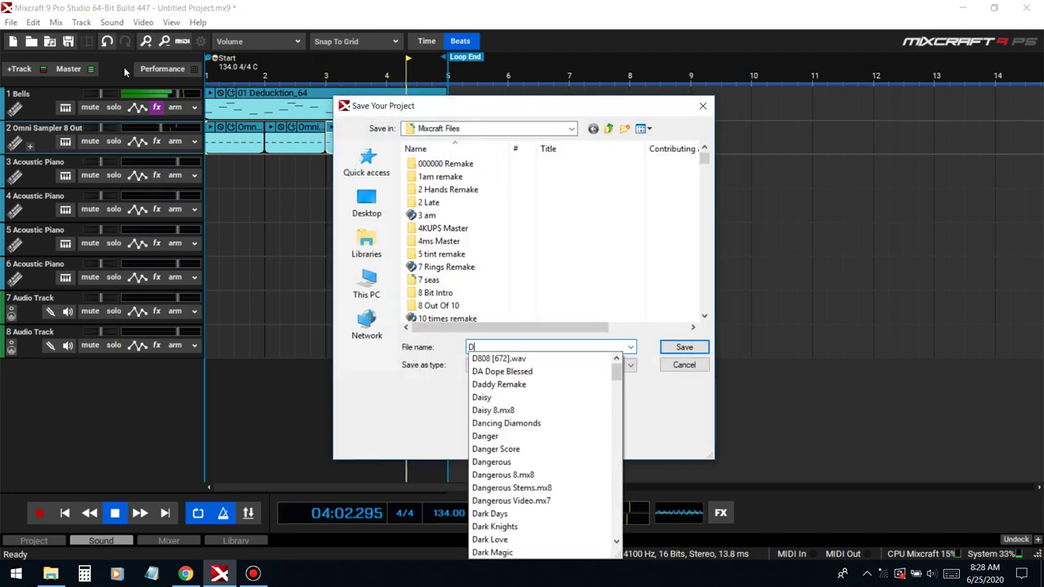
{"action": "key", "text": "BackSpace"}
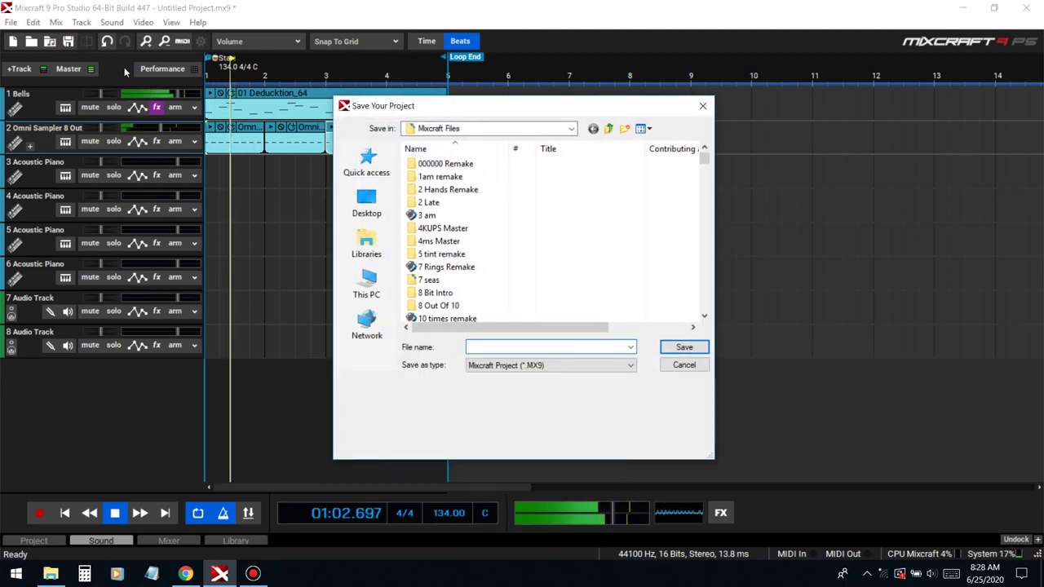
{"action": "type", "text": "Pa"}
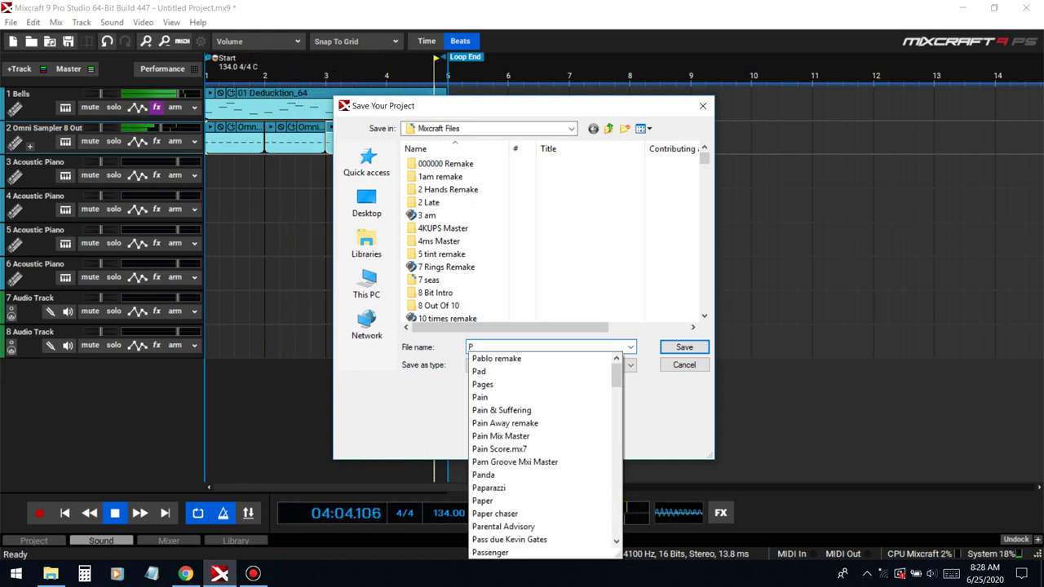
{"action": "type", "text": "icaku"}
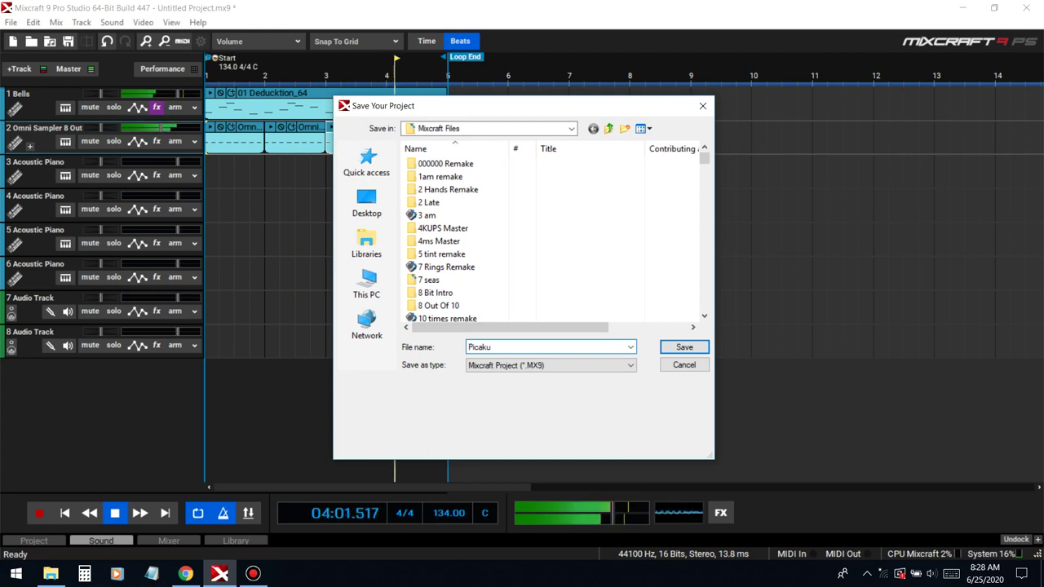
{"action": "left_click", "coordinate": [669, 348]}
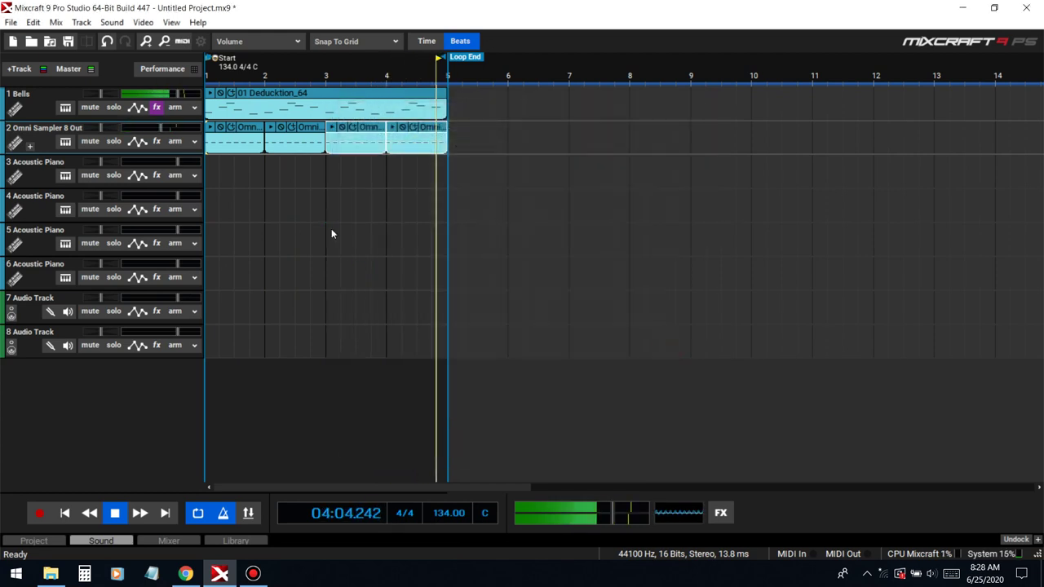
- Return to the project start, rename track 2 to Hi Hats, and play the beat
{"action": "left_click", "coordinate": [62, 515]}
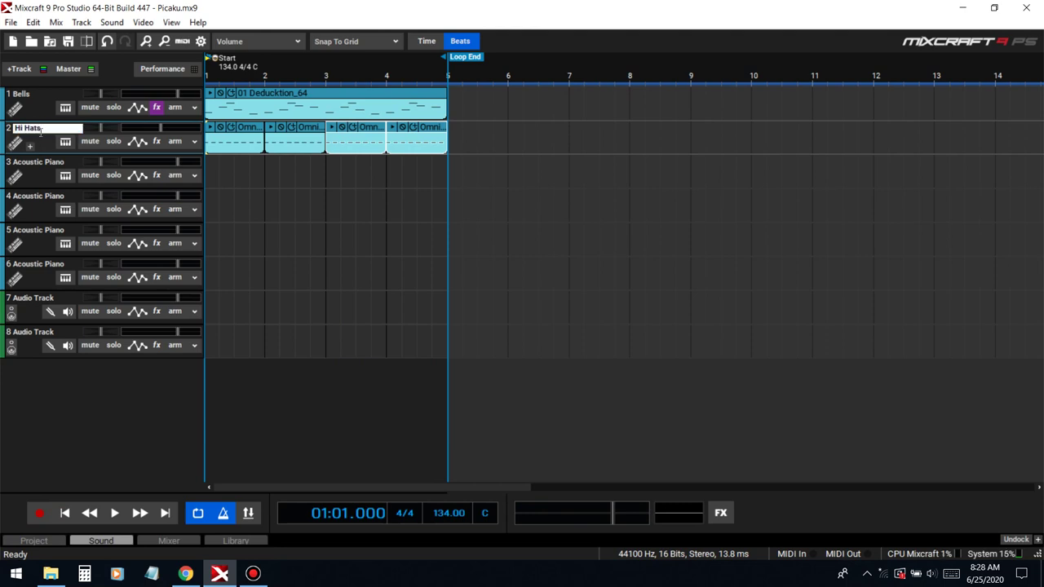
{"action": "key", "text": "space"}
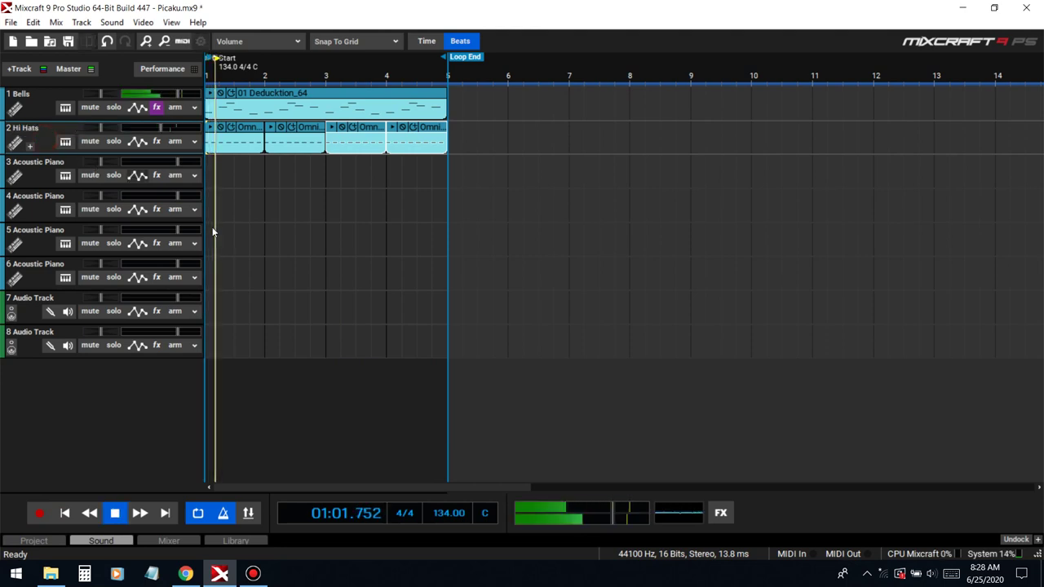
- Open the Hi Hats track's sampler and browse for a C#4 pad sample in the #Young Kico kit's 05 Hi-Hats folder
{"action": "left_click", "coordinate": [60, 142]}
{"action": "left_click", "coordinate": [435, 373]}
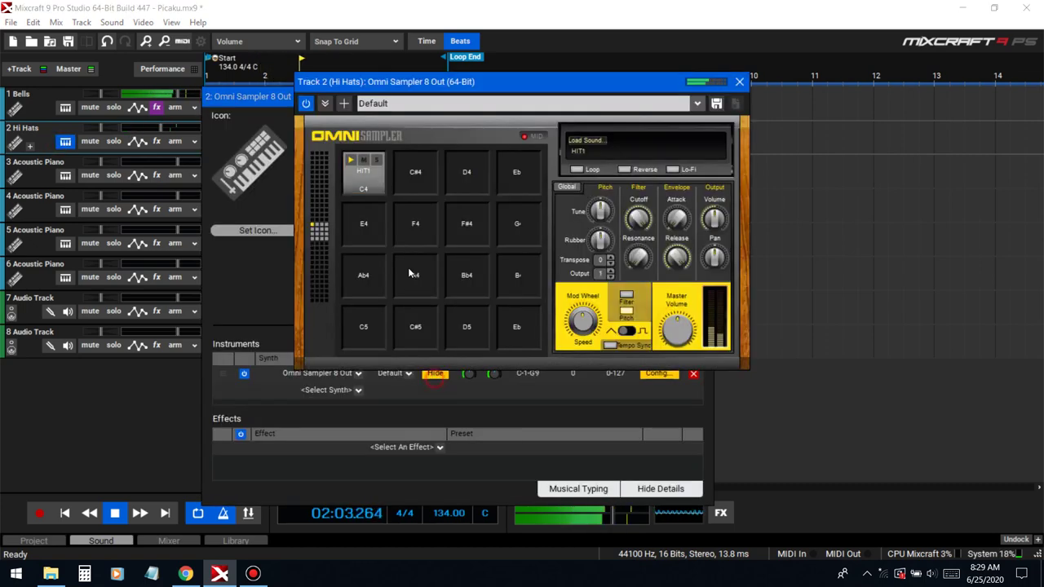
{"action": "double_click", "coordinate": [412, 187]}
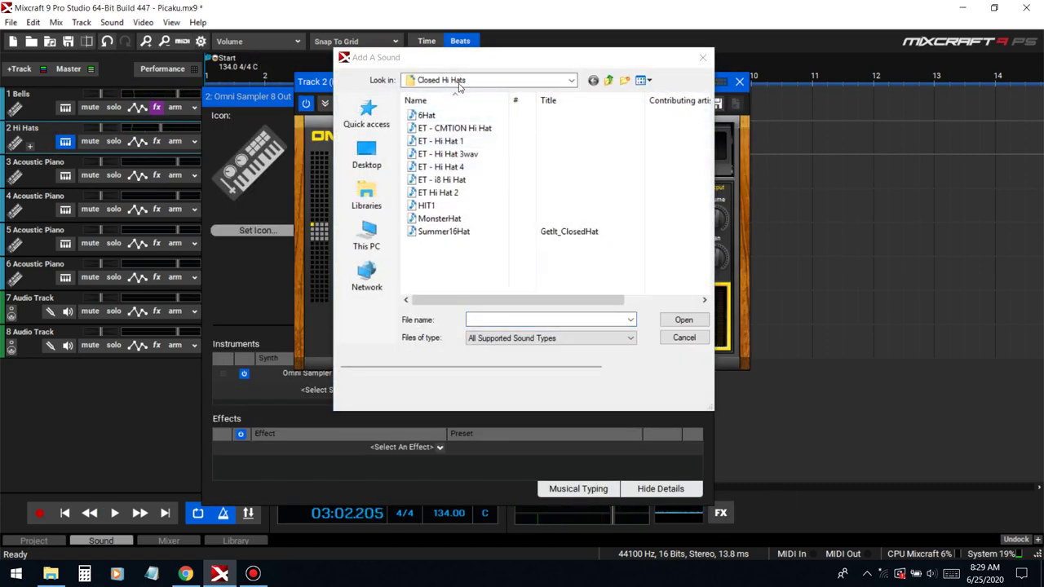
{"action": "left_click", "coordinate": [459, 80]}
{"action": "scroll", "coordinate": [469, 139], "scroll_direction": "up", "scroll_amount": 2}
{"action": "left_click", "coordinate": [468, 137]}
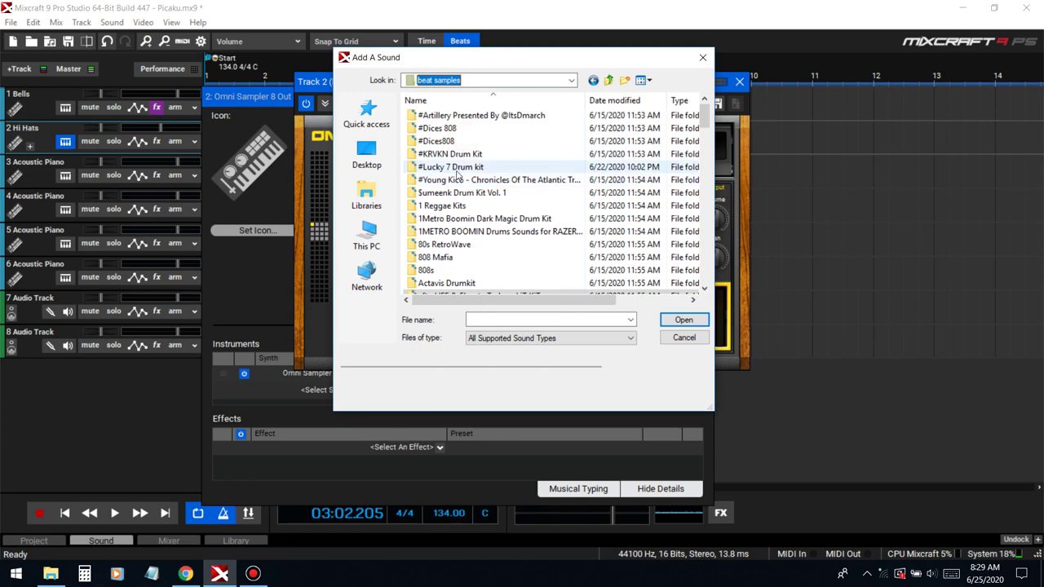
{"action": "double_click", "coordinate": [454, 180]}
{"action": "double_click", "coordinate": [441, 167]}
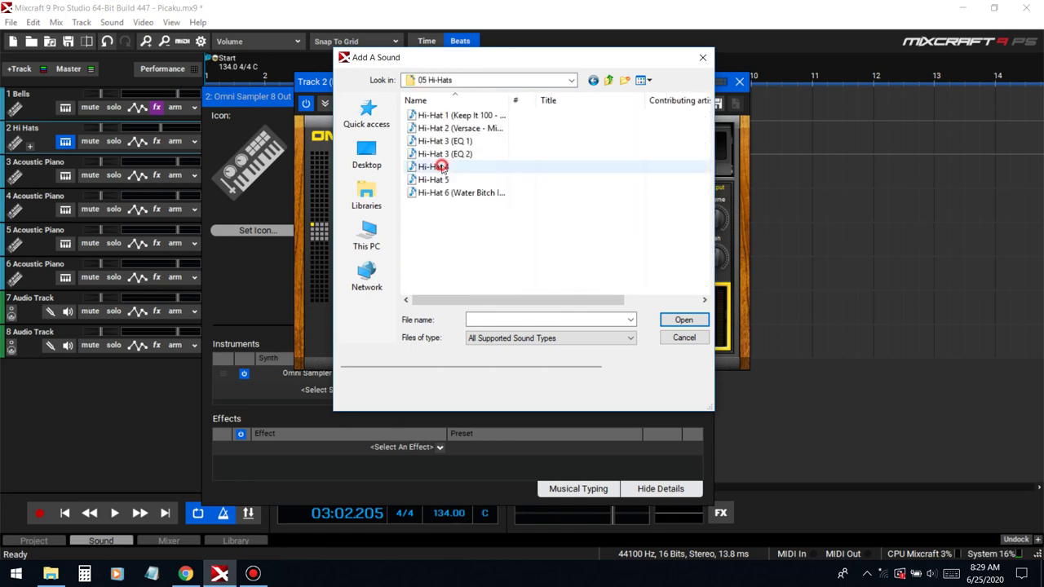
- Audition the Hi-Hat samples 1 to 6 in the 05 Hi-Hats folder
{"action": "left_click", "coordinate": [440, 166]}
{"action": "left_click", "coordinate": [444, 193]}
{"action": "left_click", "coordinate": [440, 179]}
{"action": "left_click", "coordinate": [448, 153]}
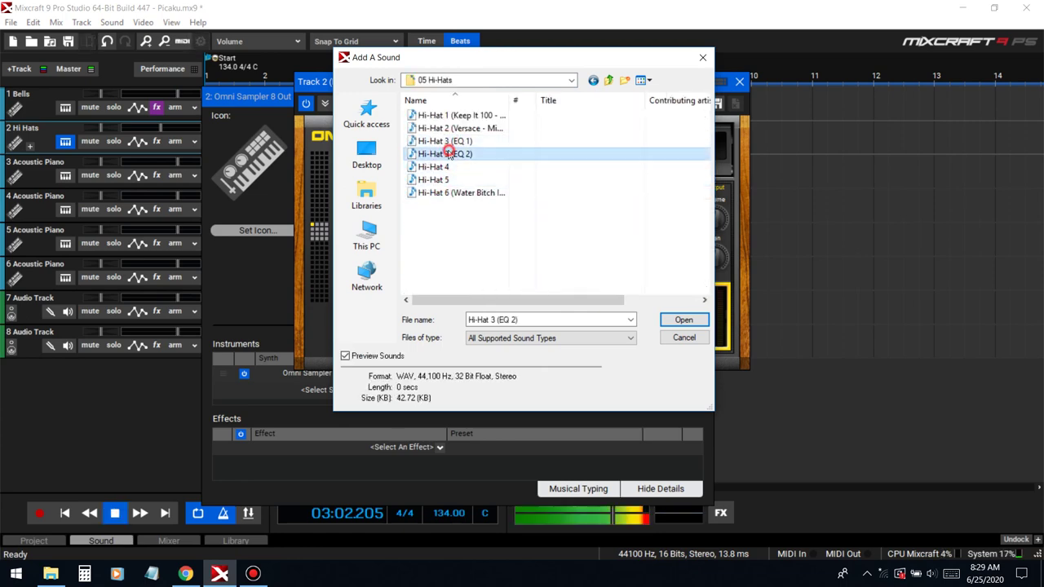
{"action": "left_click", "coordinate": [444, 128]}
{"action": "left_click", "coordinate": [445, 115]}
{"action": "left_click", "coordinate": [440, 166]}
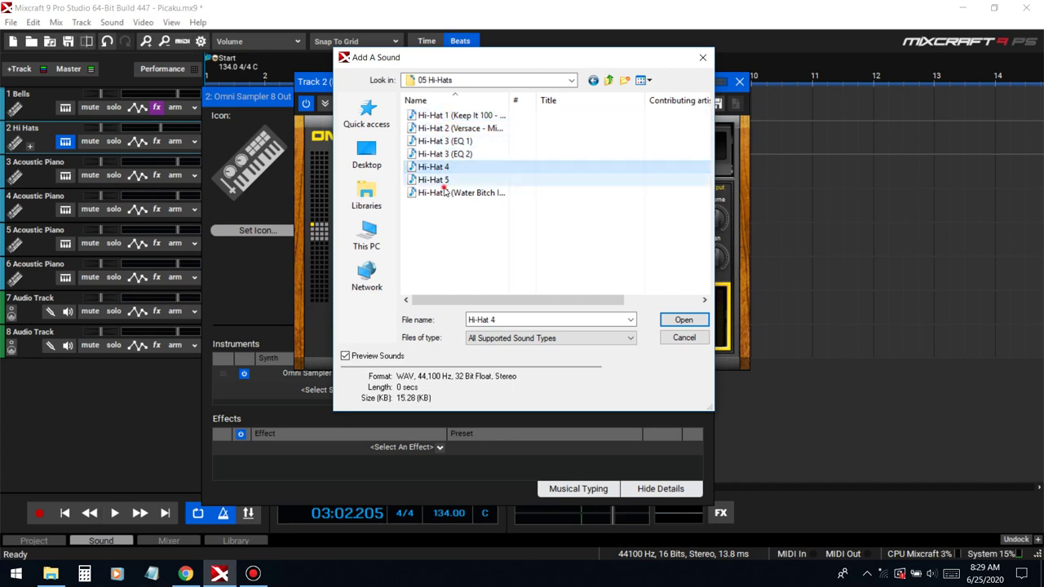
{"action": "left_click", "coordinate": [444, 192]}
{"action": "left_click", "coordinate": [438, 179]}
{"action": "left_click", "coordinate": [441, 167]}
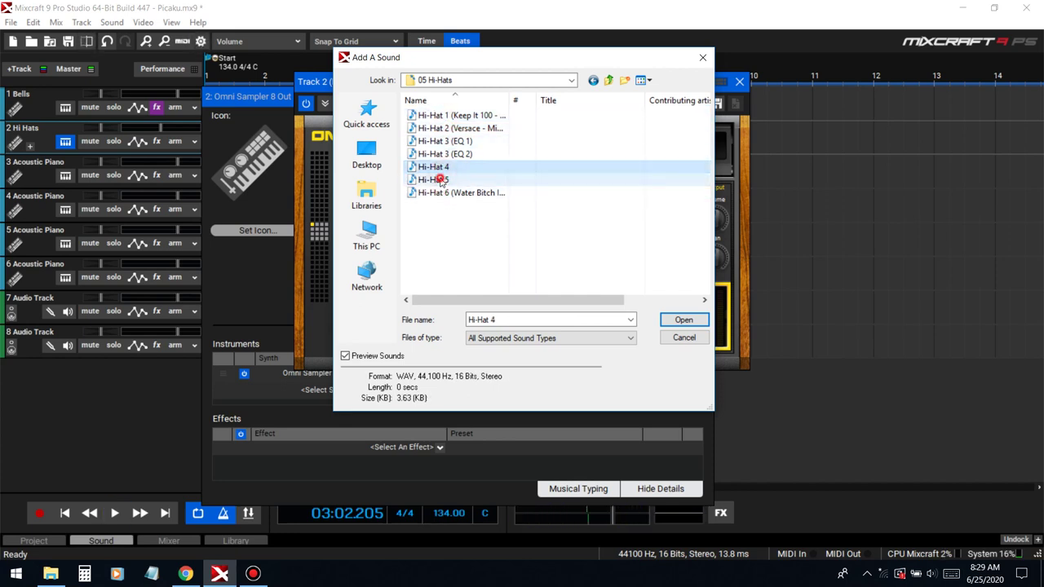
{"action": "left_click", "coordinate": [440, 180]}
{"action": "left_click", "coordinate": [428, 193]}
- Compare hi-hats over the playing beat, load Hi-Hat 1 (Keep It 100 - Rich The Kid) onto C#4 with transpose -4, and close the sampler windows
{"action": "left_click", "coordinate": [63, 514]}
{"action": "key", "text": "space"}
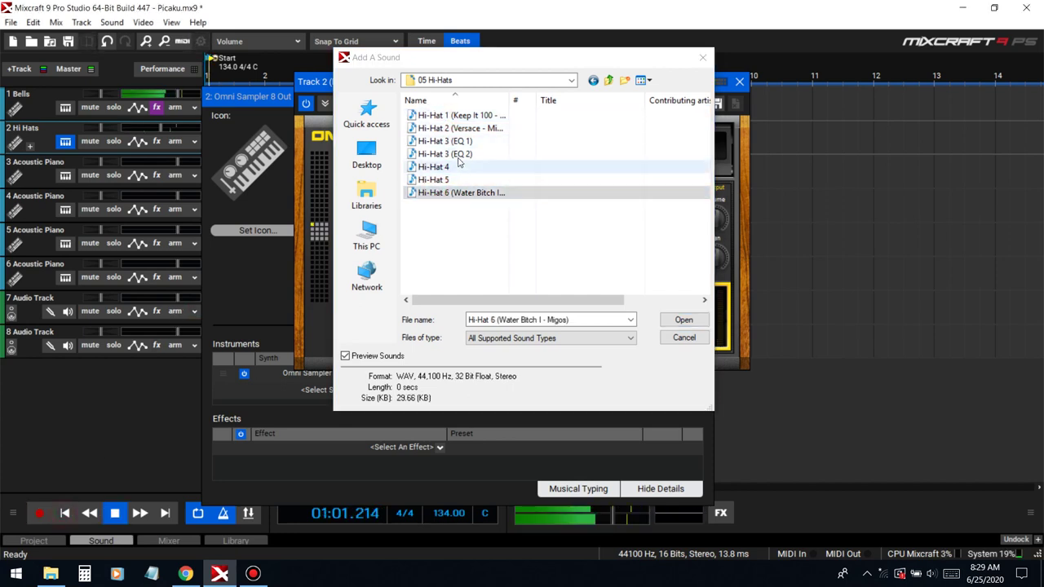
{"action": "left_click", "coordinate": [436, 154]}
{"action": "left_click", "coordinate": [427, 141]}
{"action": "left_click", "coordinate": [434, 128]}
{"action": "left_click", "coordinate": [432, 115]}
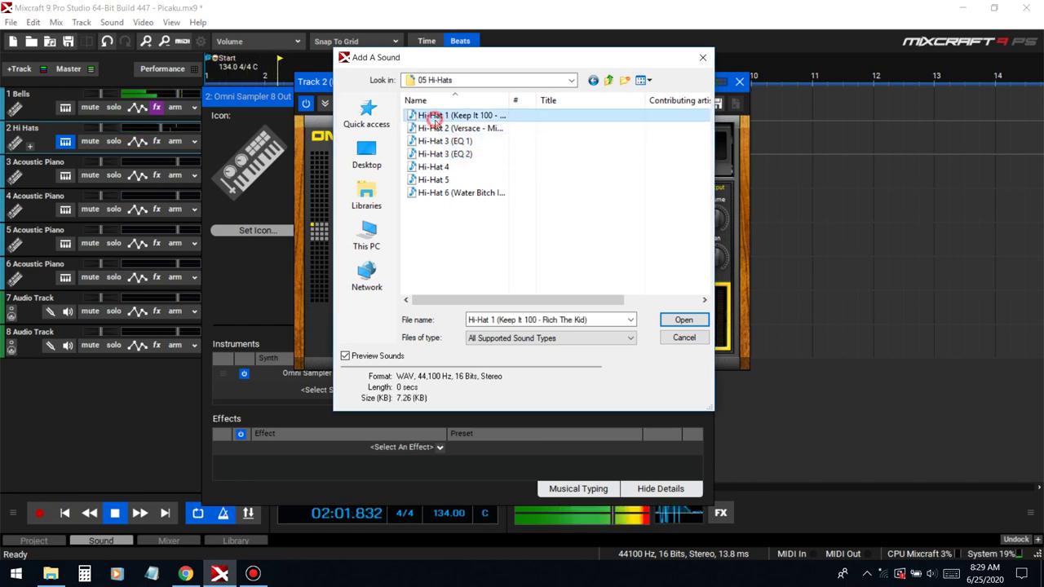
{"action": "left_click", "coordinate": [432, 128]}
{"action": "left_click", "coordinate": [432, 115]}
{"action": "left_click", "coordinate": [670, 322]}
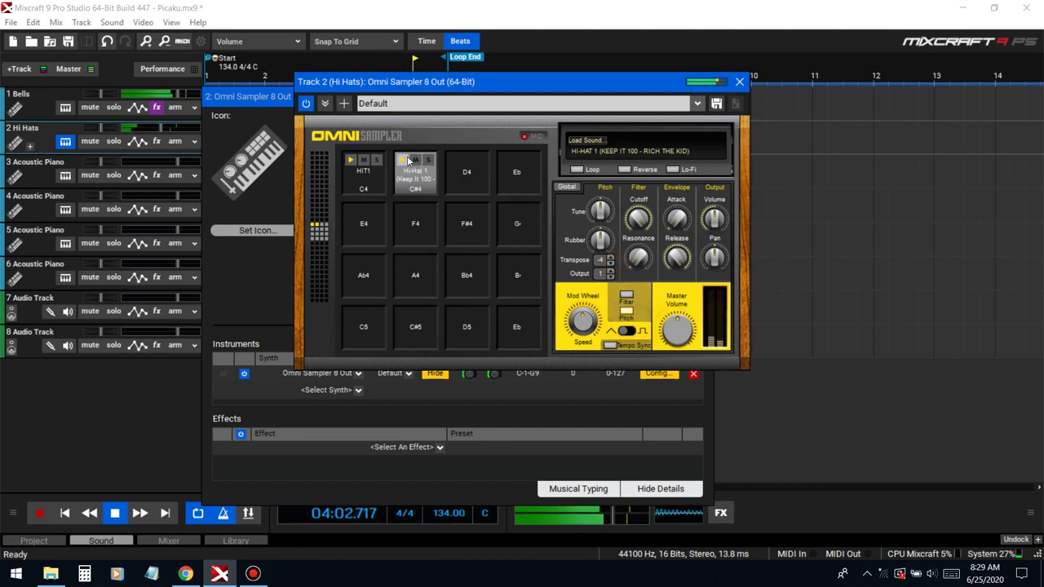
{"action": "key", "text": "space"}
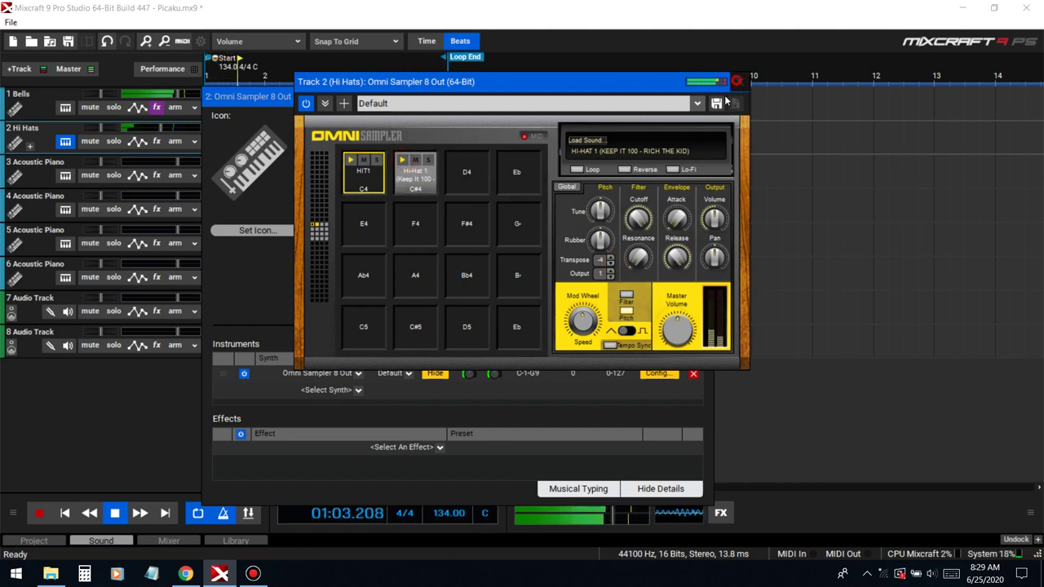
{"action": "left_click", "coordinate": [736, 81]}
{"action": "left_click", "coordinate": [701, 97]}
- Add the Hi-Hat 1 row to the first hi-hat clip's step editor and place four consecutive 1/32 hits starting on beat 4
{"action": "key", "text": "space"}
{"action": "double_click", "coordinate": [252, 135]}
{"action": "key", "text": "space"}
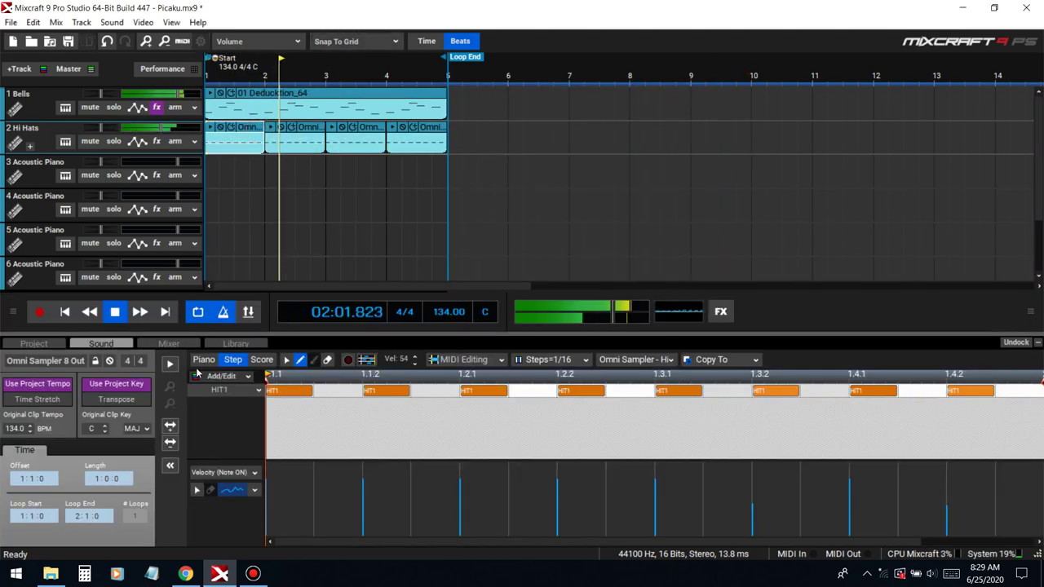
{"action": "left_click", "coordinate": [196, 373]}
{"action": "left_click", "coordinate": [289, 399]}
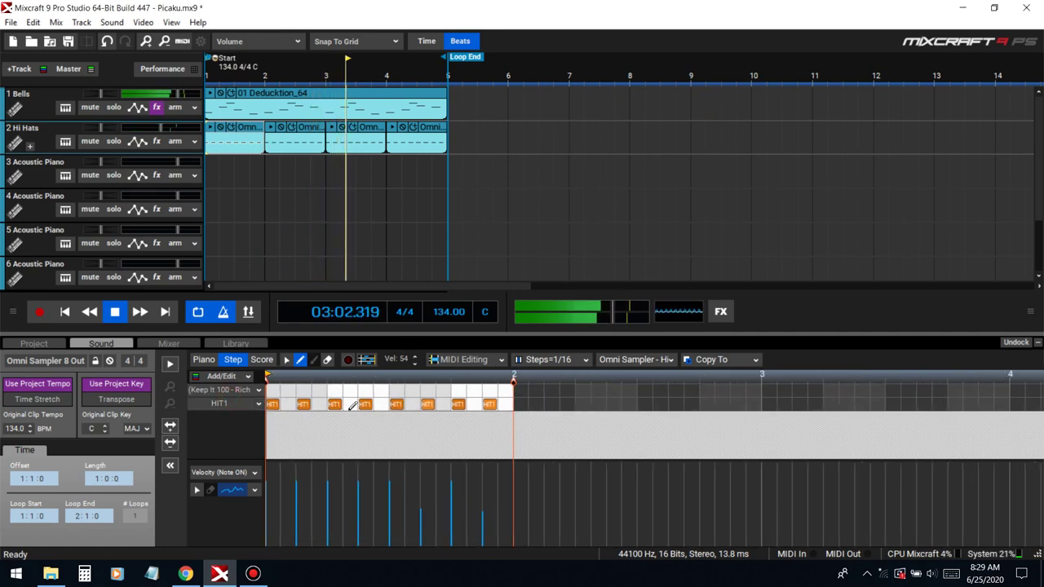
{"action": "scroll", "coordinate": [375, 398], "scroll_direction": "up", "scroll_amount": 2}
{"action": "left_click_drag", "start_coordinate": [548, 386], "coordinate": [577, 391]}
{"action": "key", "text": "3"}
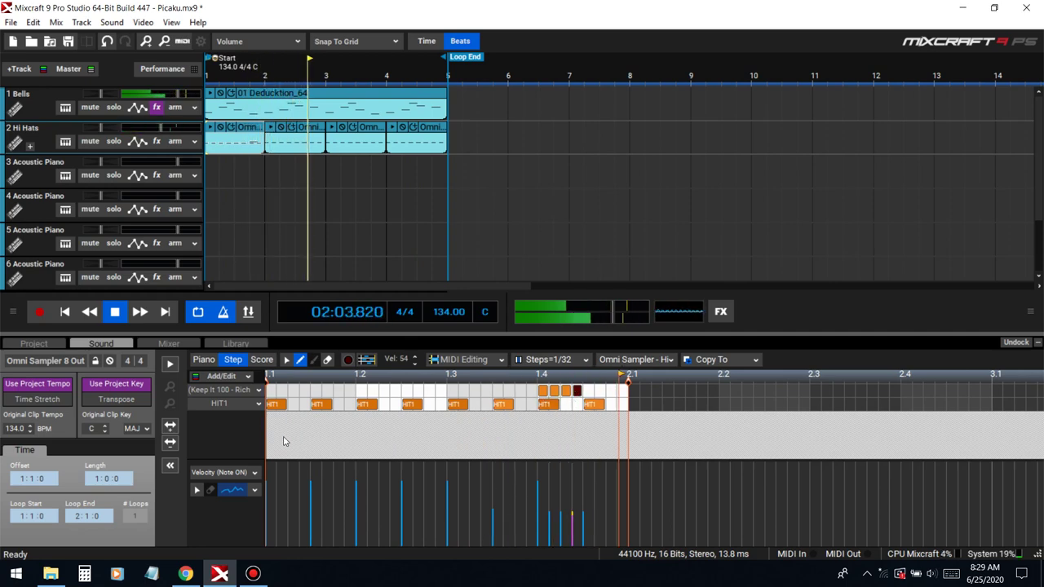
- Raise the beat 4 Hi-Hat 1 hits to velocity 92 and replace the fourth hit with one a 1/32 step further on
{"action": "left_click_drag", "start_coordinate": [519, 387], "coordinate": [589, 395]}
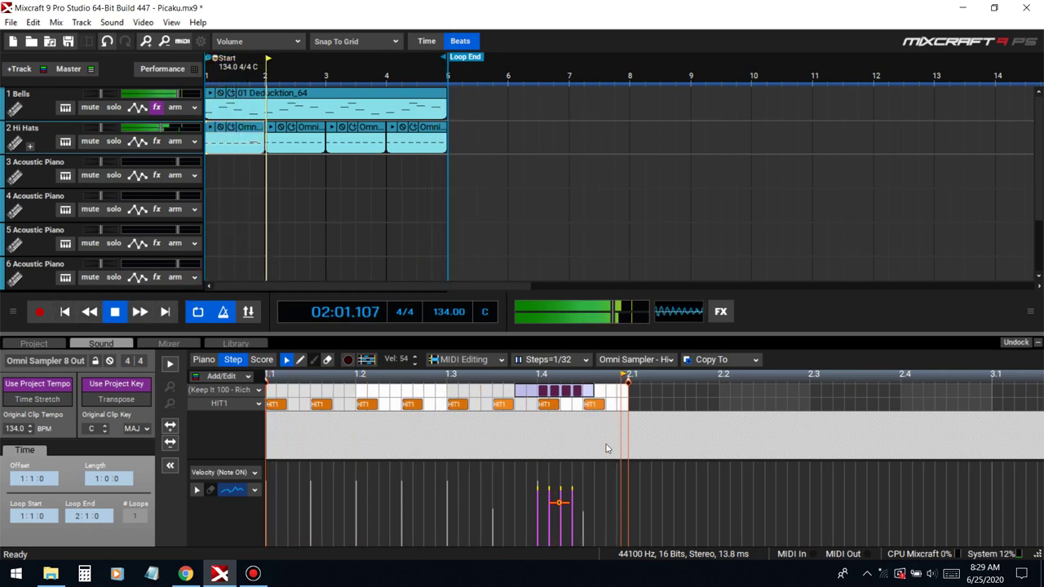
{"action": "left_click", "coordinate": [578, 393]}
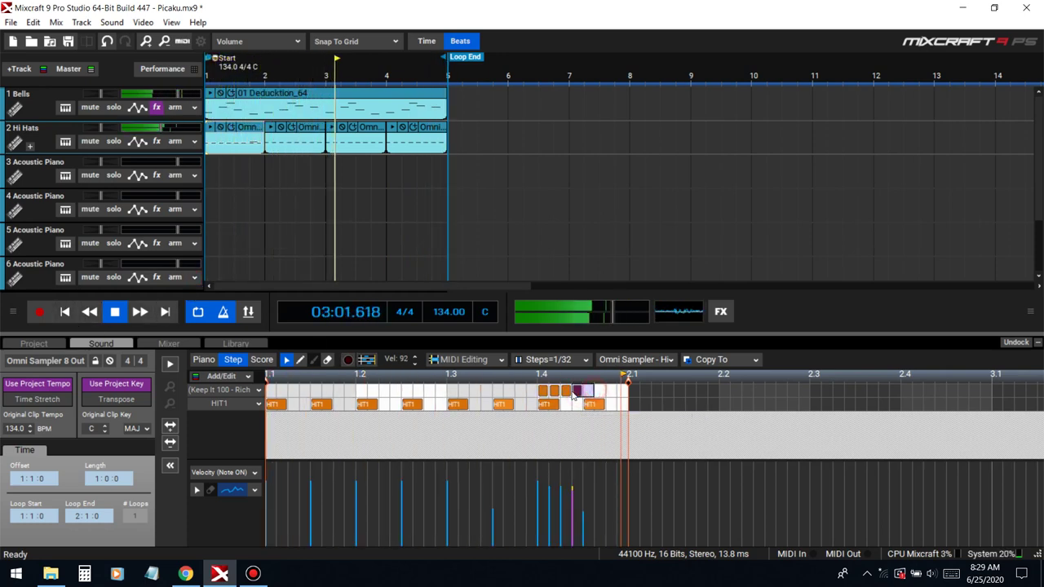
{"action": "key", "text": "space"}
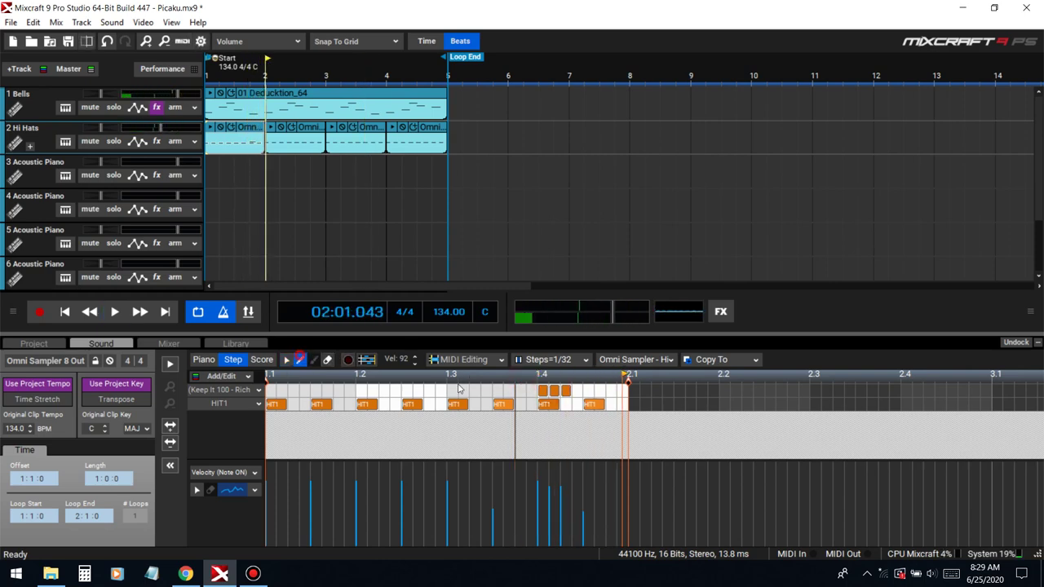
{"action": "key", "text": "space"}
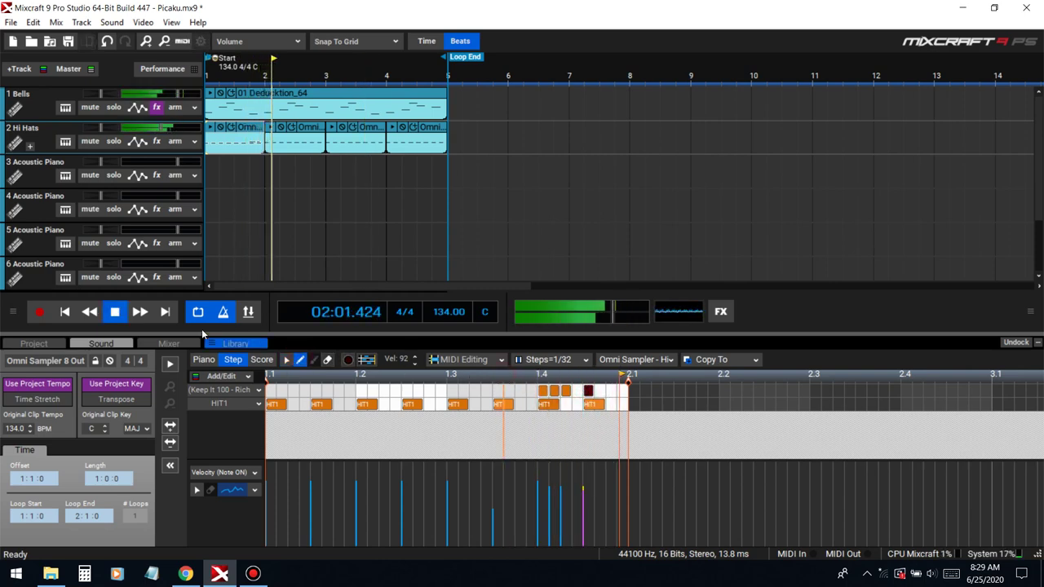
- Place three consecutive 1/16 Hi-Hat 1 hits starting on beat 2 of the first clip and play the beat from the start
{"action": "key", "text": "space"}
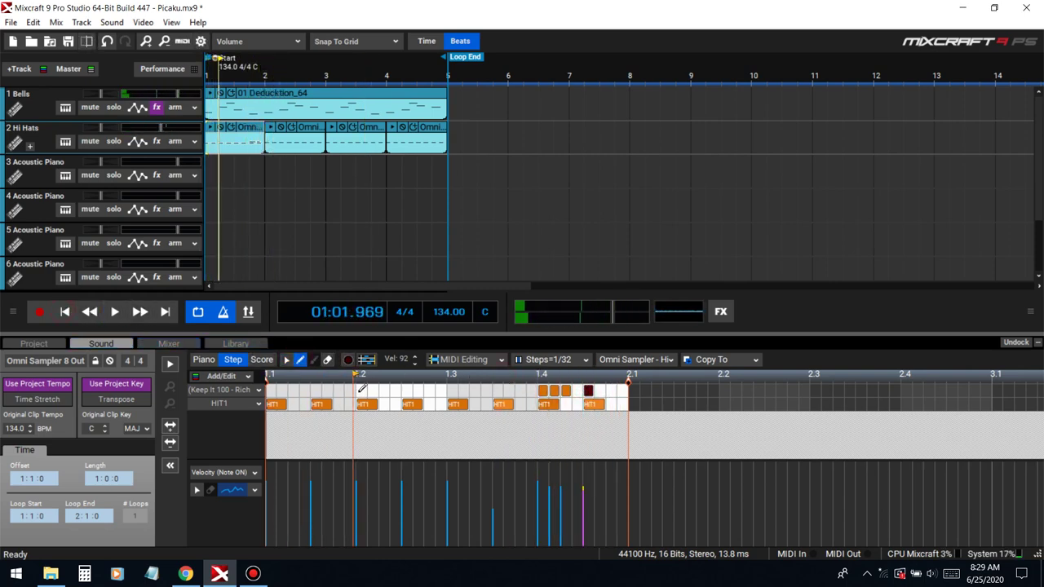
{"action": "left_click_drag", "start_coordinate": [362, 391], "coordinate": [408, 391]}
{"action": "left_click", "coordinate": [64, 311]}
{"action": "key", "text": "space"}
{"action": "key", "text": "space"}
{"action": "key", "text": "5"}
{"action": "left_click", "coordinate": [72, 313]}
{"action": "key", "text": "space"}
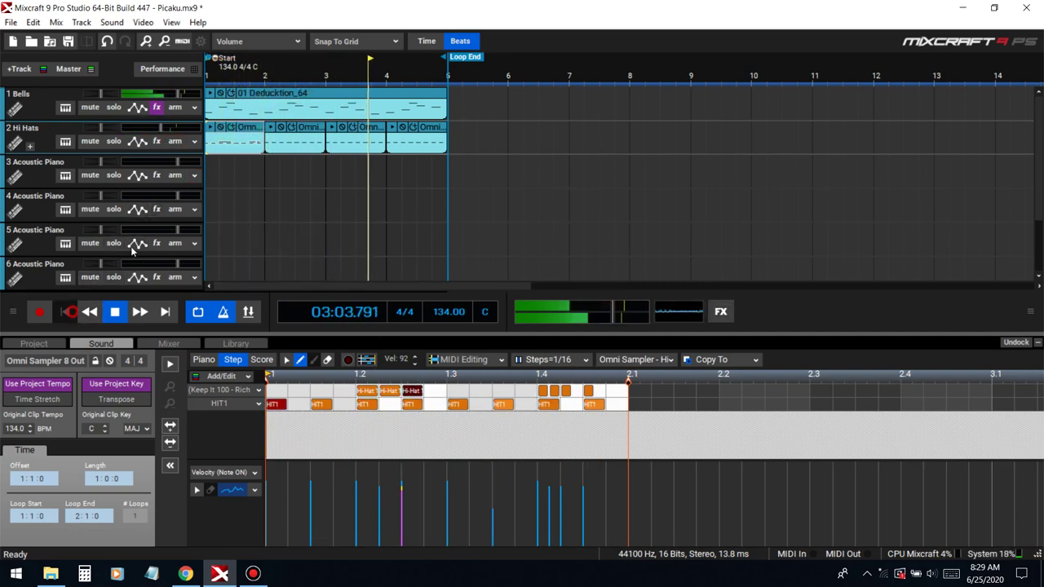
- Add the Hi-Hat 1 row to the second hi-hat clip and place three consecutive 1/32 hits halfway through beat 3
{"action": "left_click", "coordinate": [312, 137]}
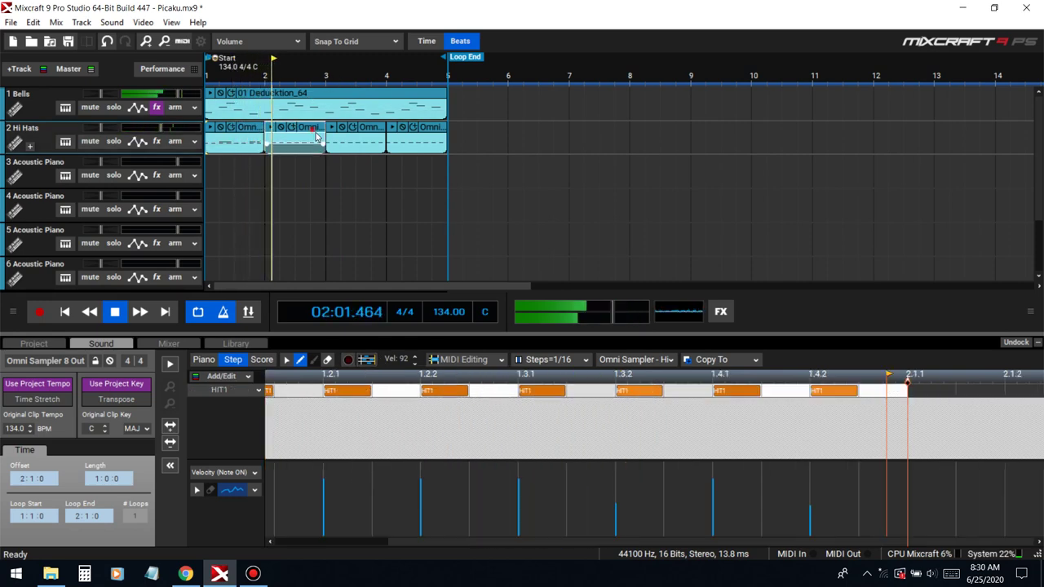
{"action": "left_click", "coordinate": [240, 378]}
{"action": "left_click", "coordinate": [249, 404]}
{"action": "key", "text": "3"}
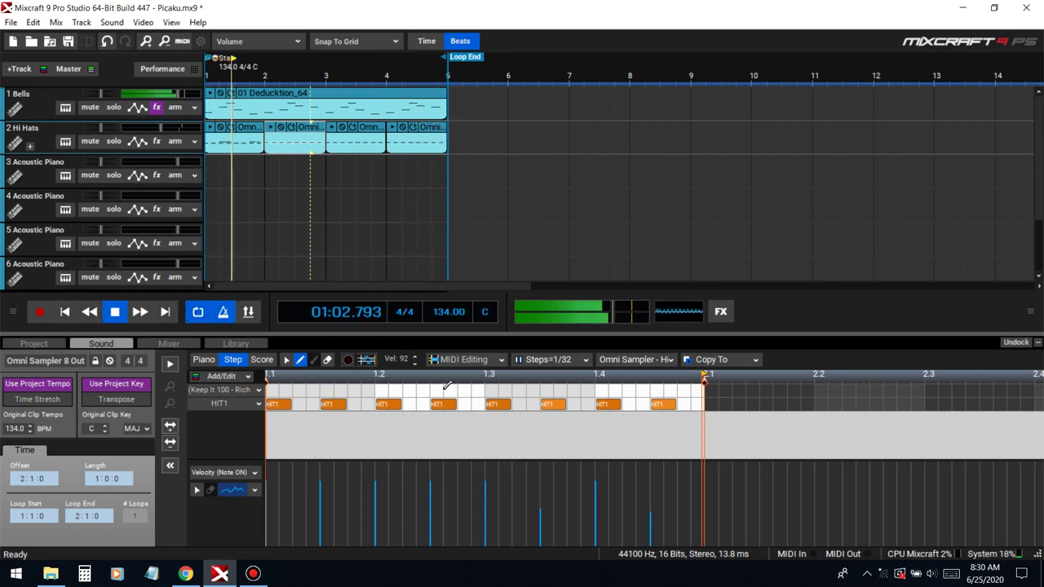
{"action": "left_click_drag", "start_coordinate": [490, 389], "coordinate": [574, 389]}
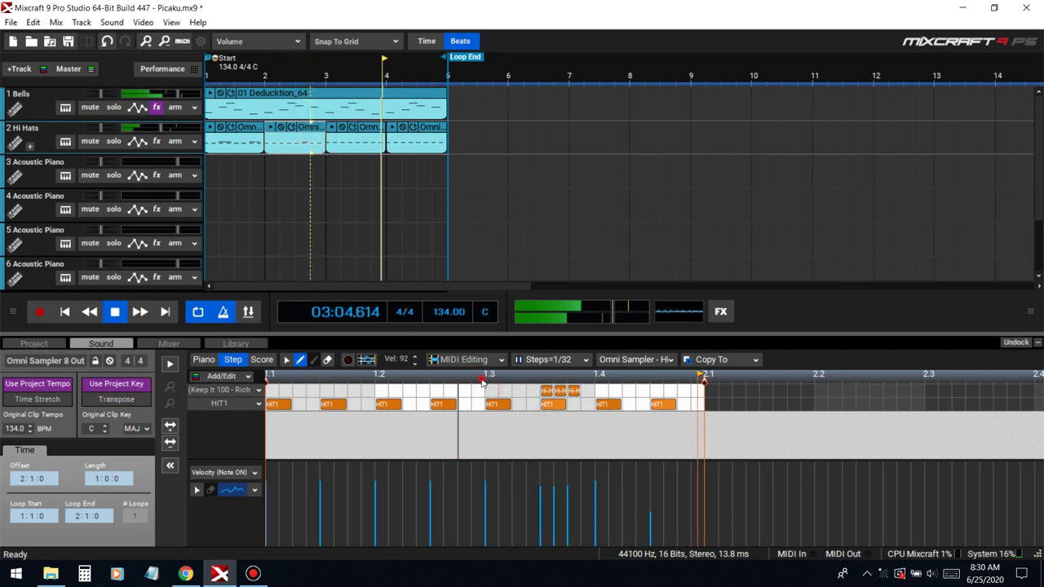
- Rework the second clip's Hi-Hat 1 fill to two 1/32 hits on beat 3 and three each halfway through beats 3 and 4
{"action": "left_click", "coordinate": [574, 390]}
{"action": "left_click_drag", "start_coordinate": [603, 391], "coordinate": [633, 390]}
{"action": "left_click", "coordinate": [479, 390]}
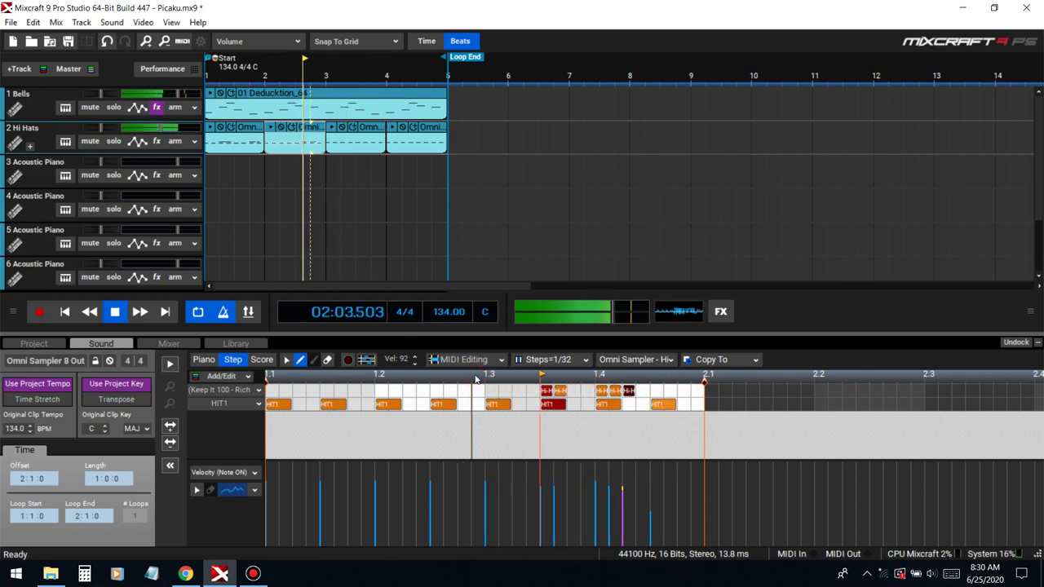
{"action": "left_click", "coordinate": [492, 390]}
{"action": "left_click", "coordinate": [506, 390]}
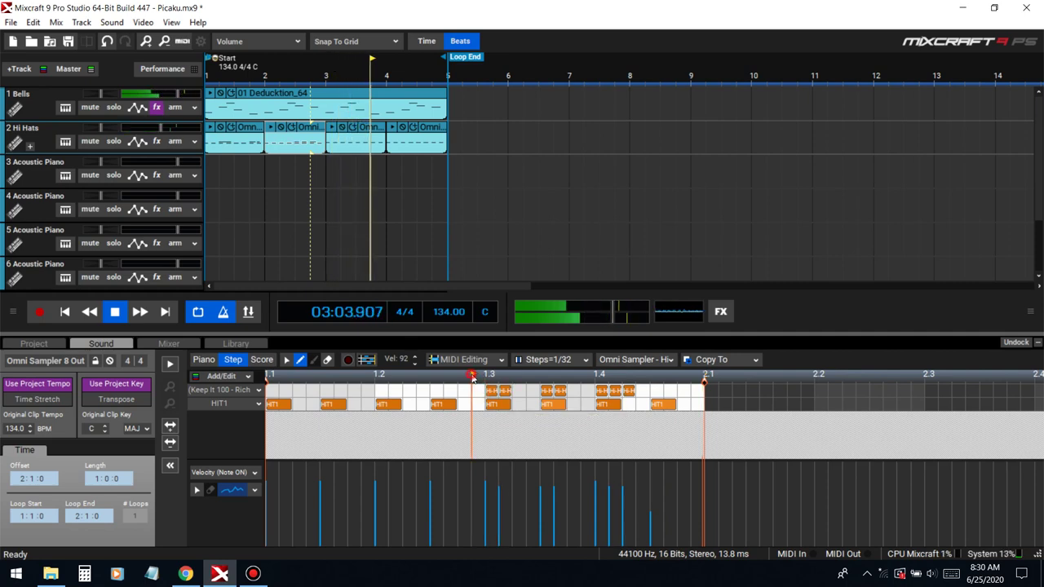
{"action": "left_click", "coordinate": [569, 390]}
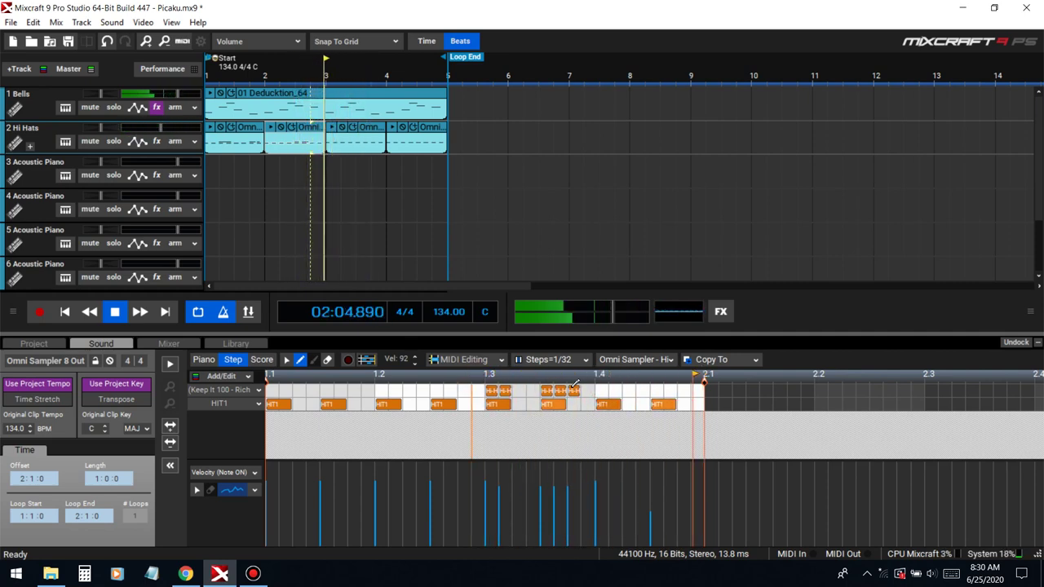
{"action": "left_click", "coordinate": [658, 390]}
{"action": "left_click", "coordinate": [670, 390]}
{"action": "left_click", "coordinate": [683, 390]}
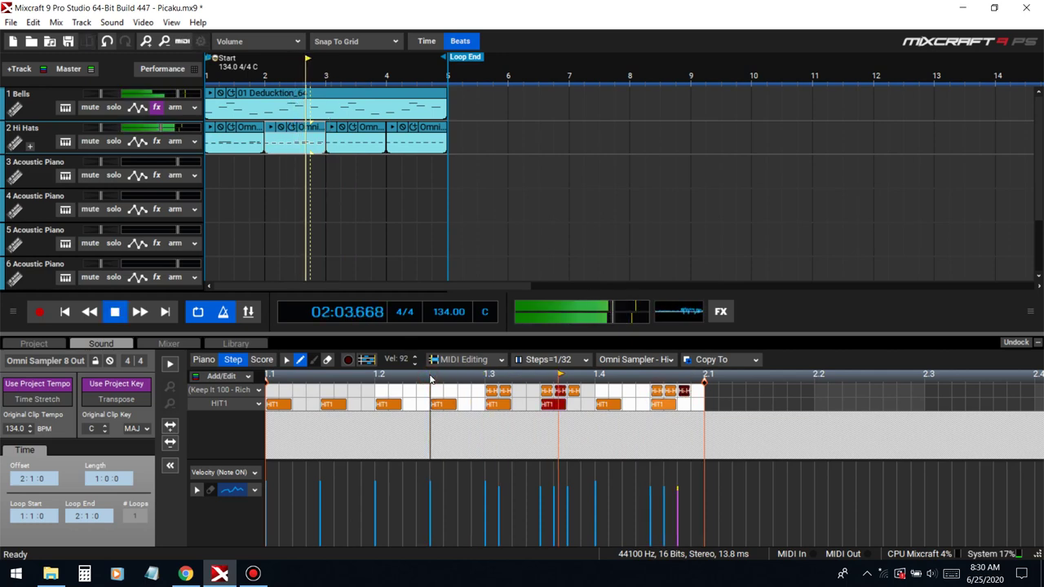
- Merge the first two hi-hat clips on the Hi Hats track into one two-bar clip
{"action": "left_click_drag", "start_coordinate": [236, 184], "coordinate": [296, 142]}
{"action": "key", "text": "ctrl+w"}
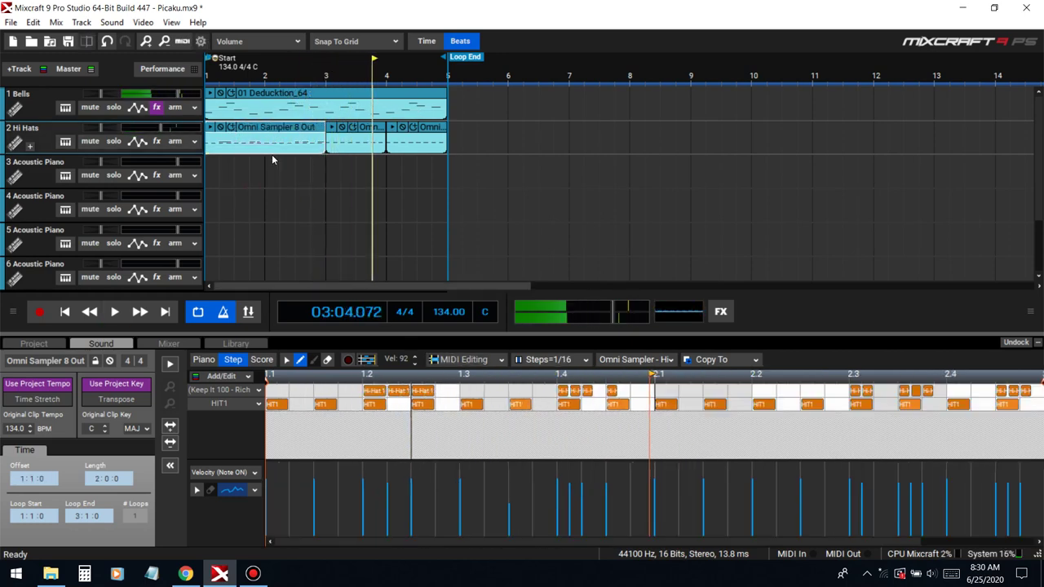
- Replace the last two one-bar clips on the Hi Hats track with a copy of the two-bar clip in bars 3 and 4
{"action": "left_click_drag", "start_coordinate": [484, 142], "coordinate": [447, 140]}
{"action": "key", "text": "Delete"}
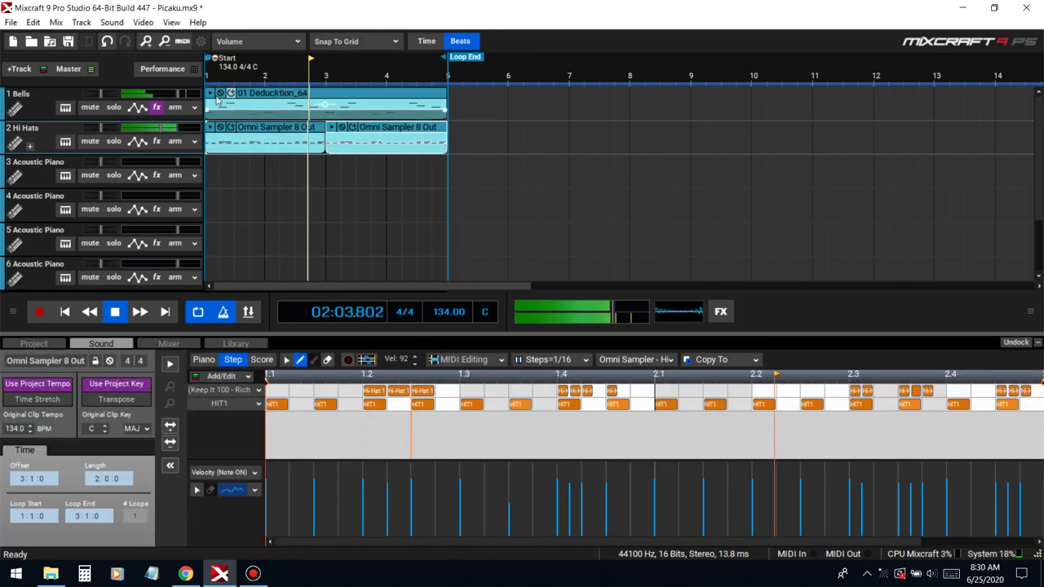
{"action": "left_click", "coordinate": [1039, 342]}
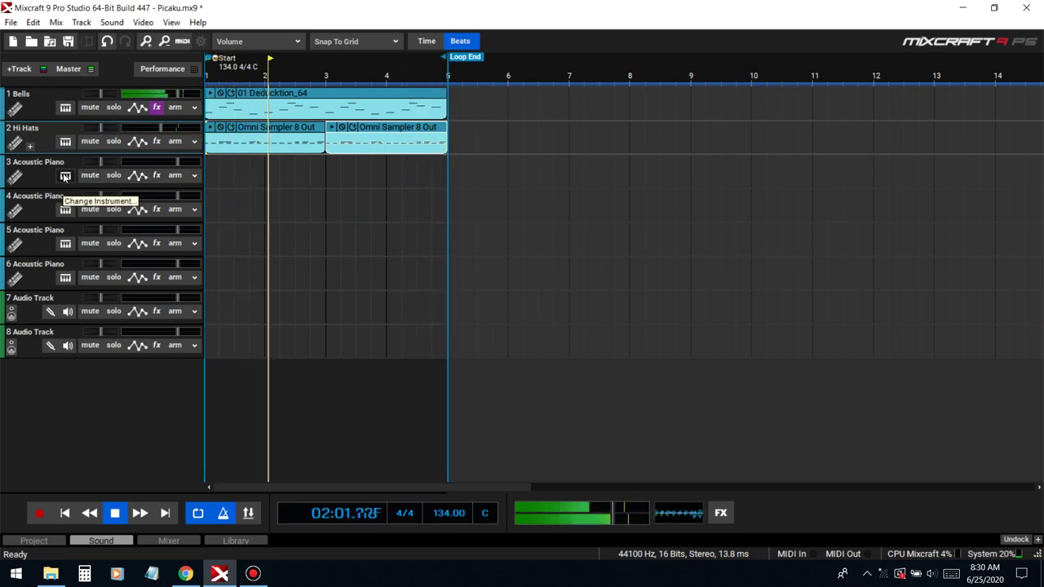
- Check the HIT1 pad in the Hi Hats track's Omni Sampler and close the instrument windows
{"action": "left_click", "coordinate": [367, 181]}
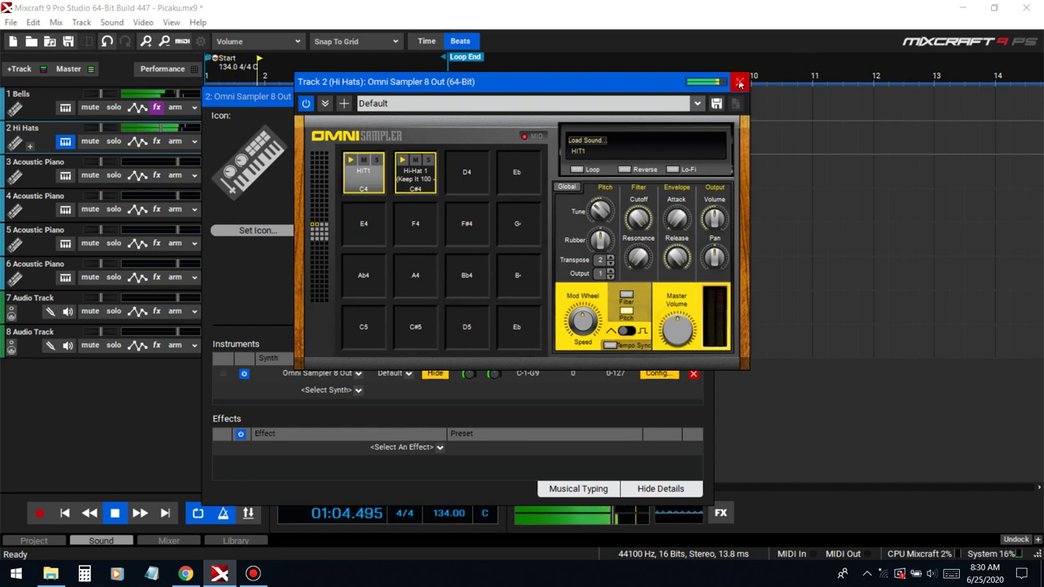
{"action": "left_click", "coordinate": [739, 82]}
{"action": "left_click", "coordinate": [704, 96]}
- Change the instrument of track 3 to Omni Sampler 8 Out
{"action": "left_click", "coordinate": [65, 175]}
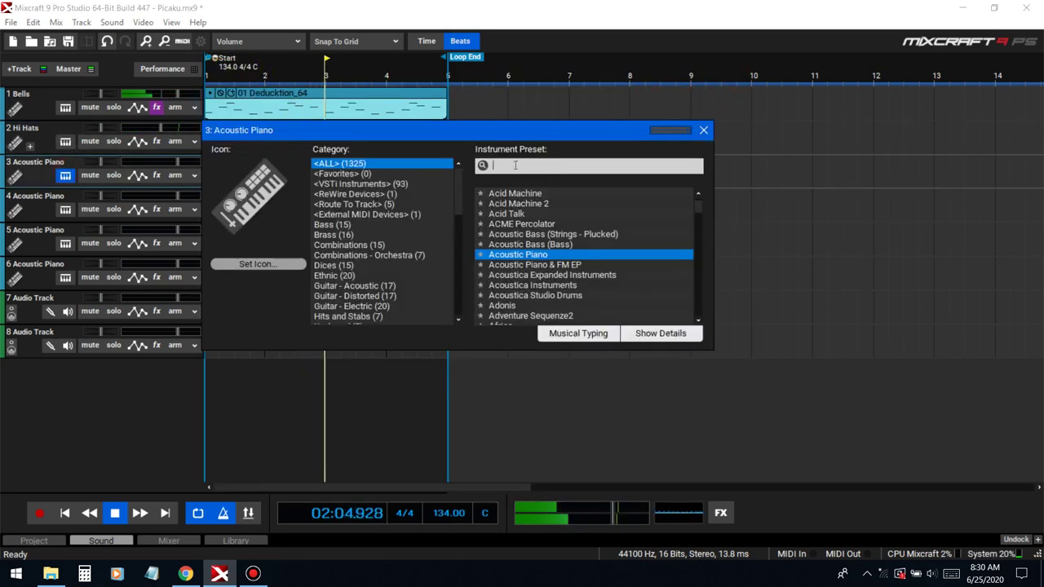
{"action": "type", "text": "omni"}
{"action": "left_click", "coordinate": [542, 203]}
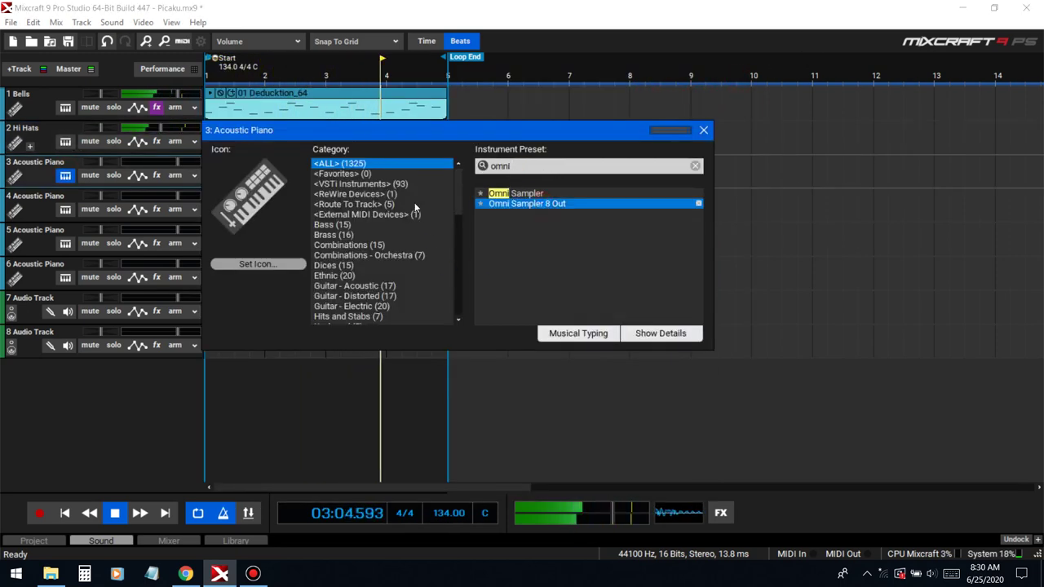
- Load Clap 3 from the Claps folder of $umeenk Drum Kit Vol. 1 onto the sampler's D4 pad
{"action": "double_click", "coordinate": [456, 174]}
{"action": "left_click", "coordinate": [440, 79]}
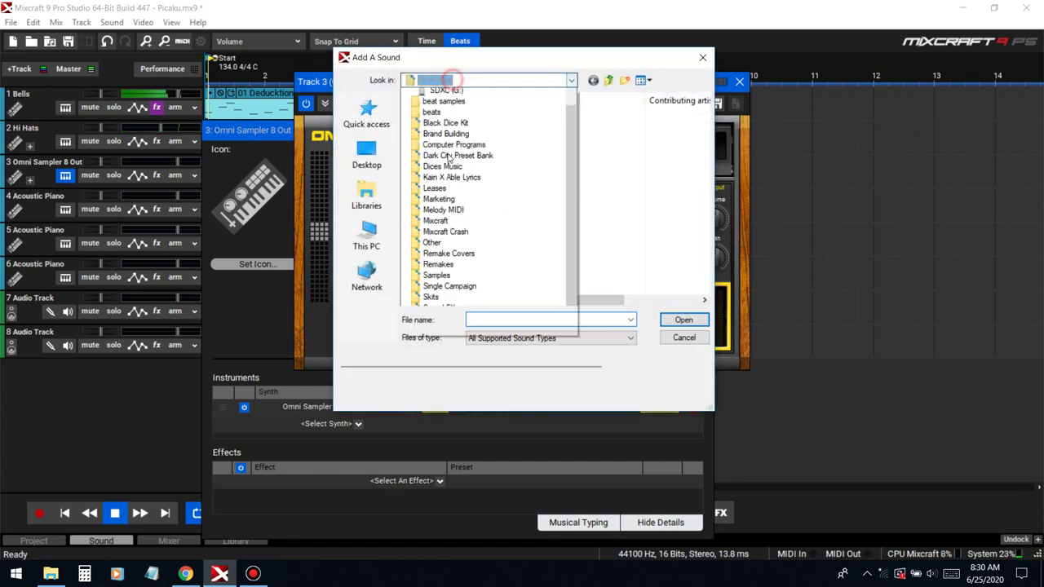
{"action": "left_click", "coordinate": [451, 139]}
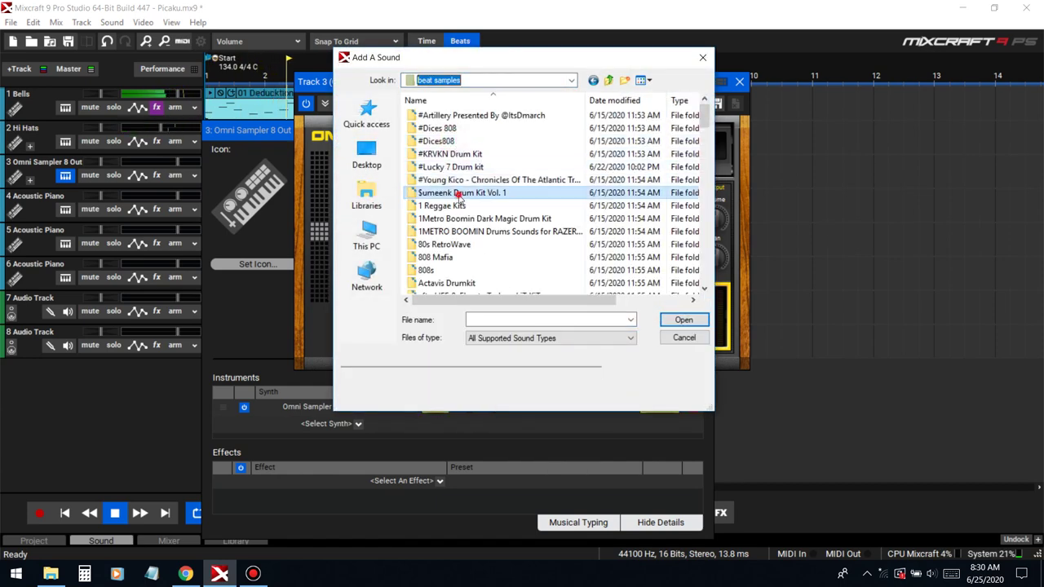
{"action": "double_click", "coordinate": [451, 191]}
{"action": "double_click", "coordinate": [436, 153]}
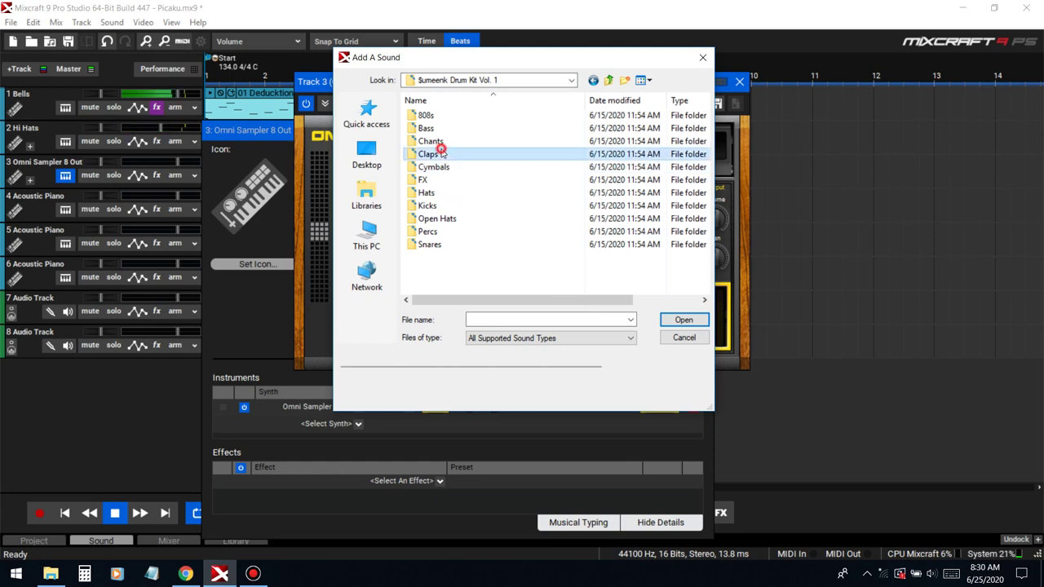
{"action": "double_click", "coordinate": [429, 141]}
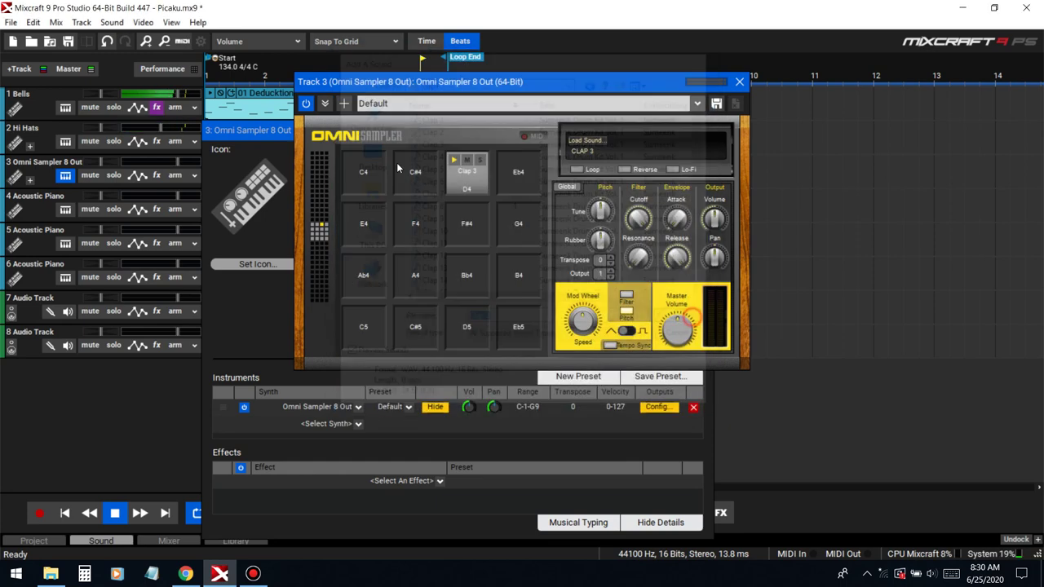
- Load Perc 8 from the drum kit's Percs folder onto the Eb4 pad and close the sampler and instrument windows
{"action": "double_click", "coordinate": [511, 175]}
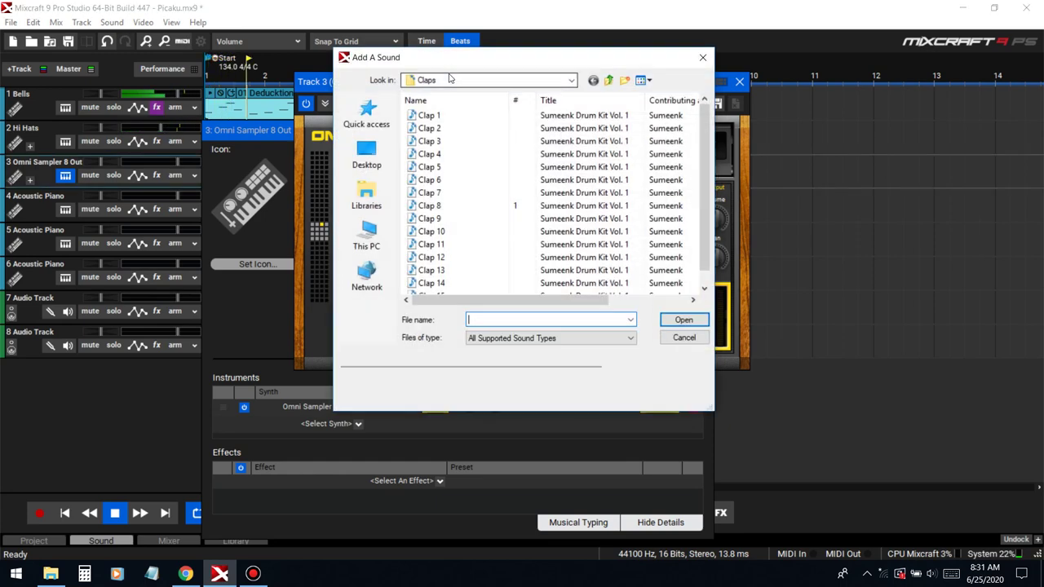
{"action": "left_click", "coordinate": [440, 80]}
{"action": "left_click", "coordinate": [481, 149]}
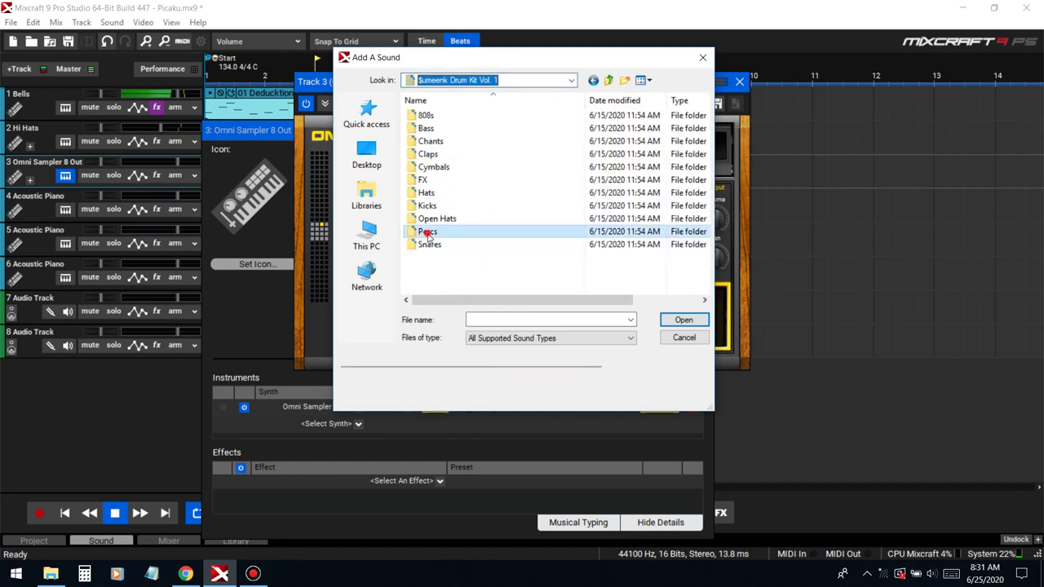
{"action": "double_click", "coordinate": [427, 233]}
{"action": "left_click", "coordinate": [444, 205]}
{"action": "left_click", "coordinate": [437, 218]}
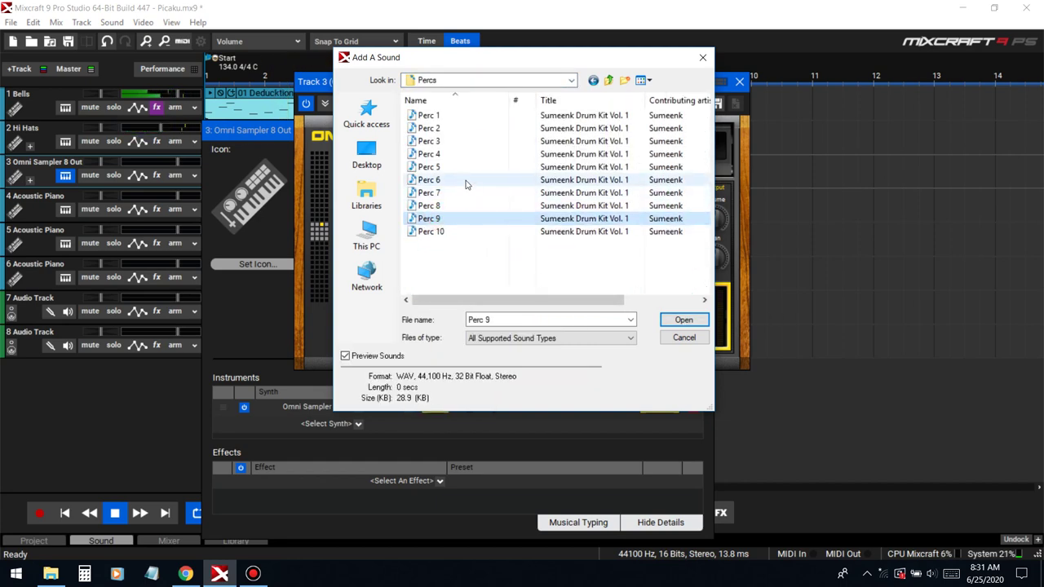
{"action": "left_click", "coordinate": [433, 205]}
{"action": "left_click", "coordinate": [674, 320]}
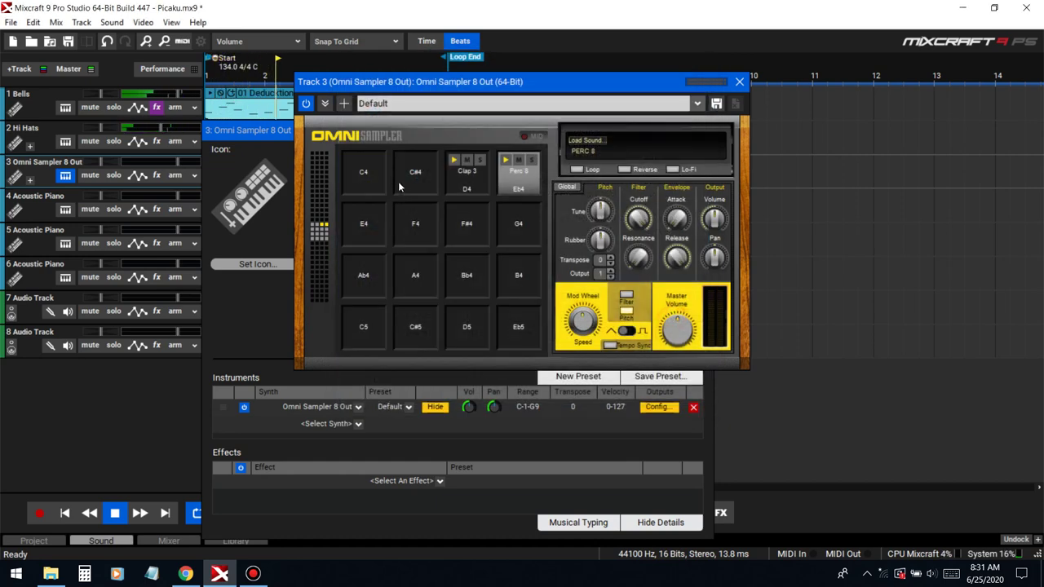
{"action": "left_click", "coordinate": [744, 81]}
{"action": "left_click", "coordinate": [701, 134]}
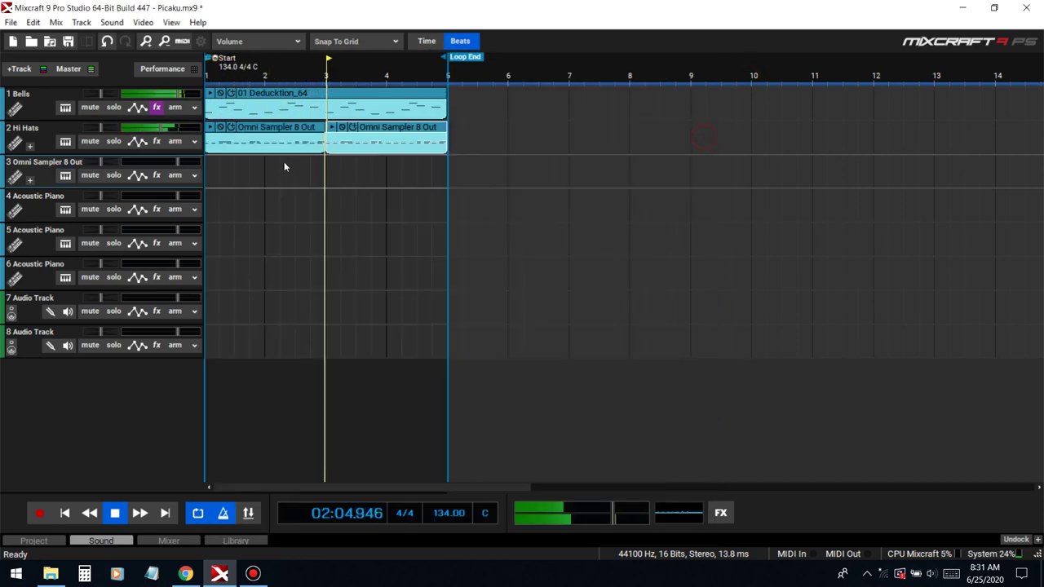
- Create a one-bar clip at the start of track 3 with step rows for Perc 8 and Clap 3
{"action": "key", "text": "space"}
{"action": "double_click", "coordinate": [206, 169]}
{"action": "key", "text": "space"}
{"action": "scroll", "coordinate": [387, 392], "scroll_direction": "down", "scroll_amount": 2}
{"action": "key", "text": "space"}
{"action": "left_click", "coordinate": [67, 311]}
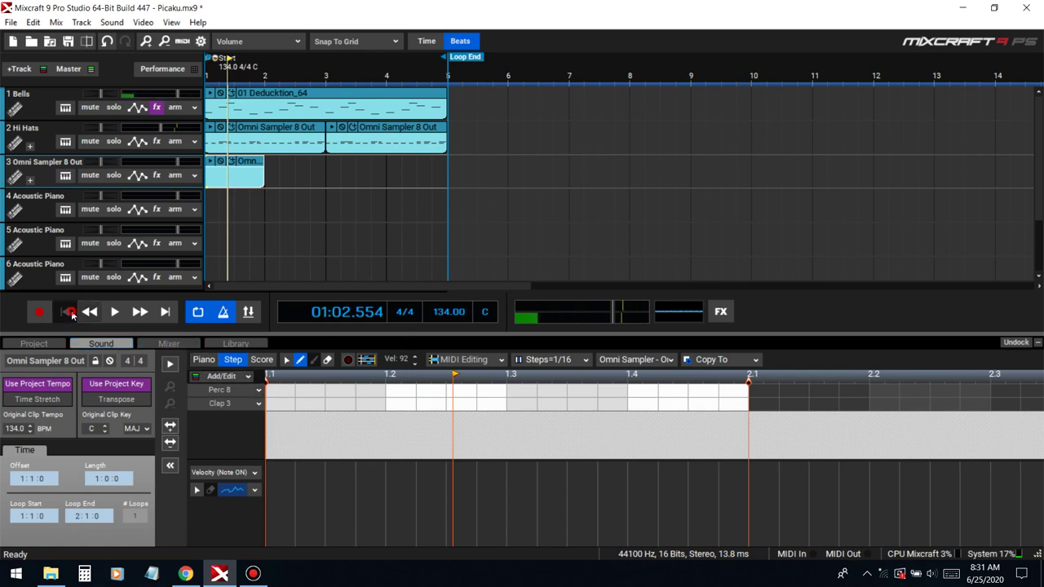
{"action": "key", "text": "space"}
- Place a Perc 8 hit on beat 2 and a Clap 3 hit on beat 3, and play the beat from the start
{"action": "left_click", "coordinate": [340, 390]}
{"action": "left_click", "coordinate": [115, 316]}
{"action": "key", "text": "space"}
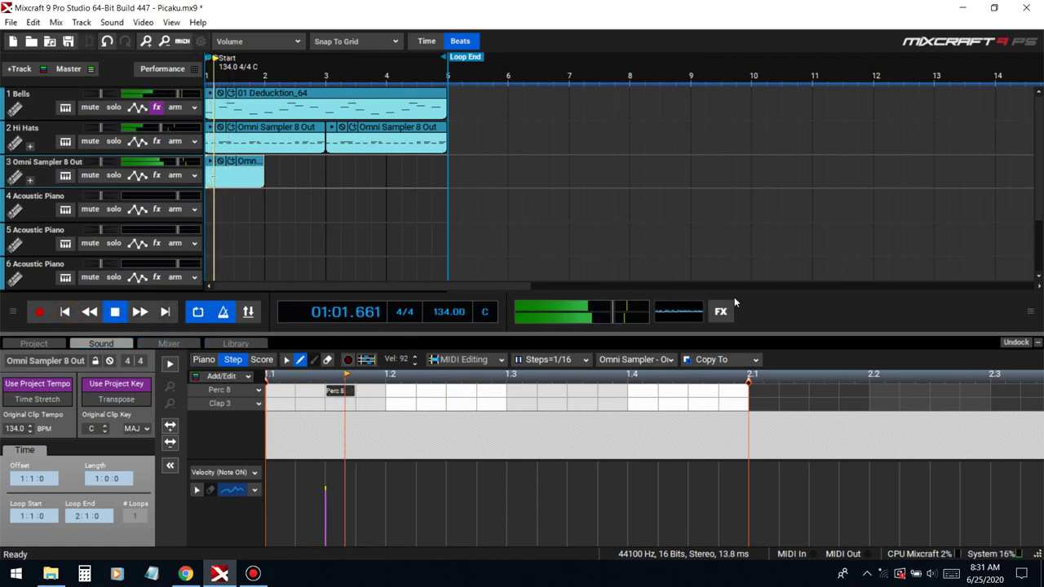
{"action": "key", "text": "space"}
{"action": "left_click", "coordinate": [340, 391]}
{"action": "left_click", "coordinate": [368, 390]}
{"action": "key", "text": "space"}
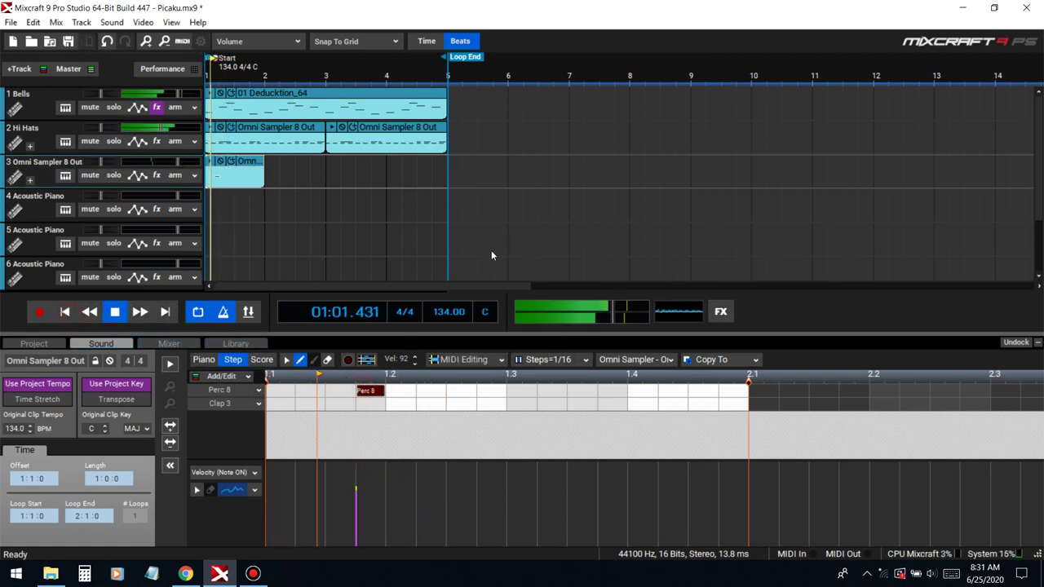
{"action": "key", "text": "space"}
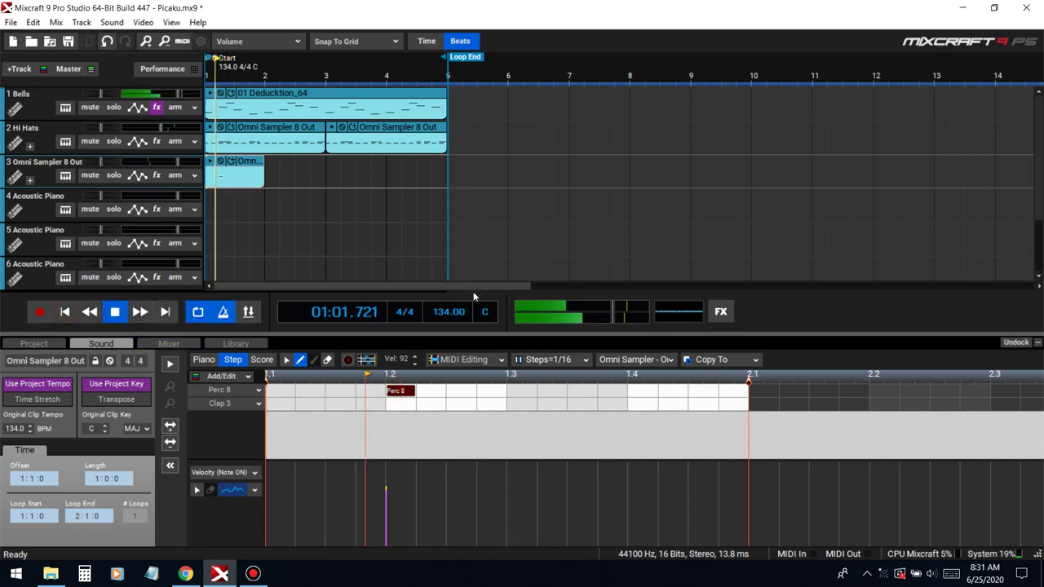
{"action": "key", "text": "space"}
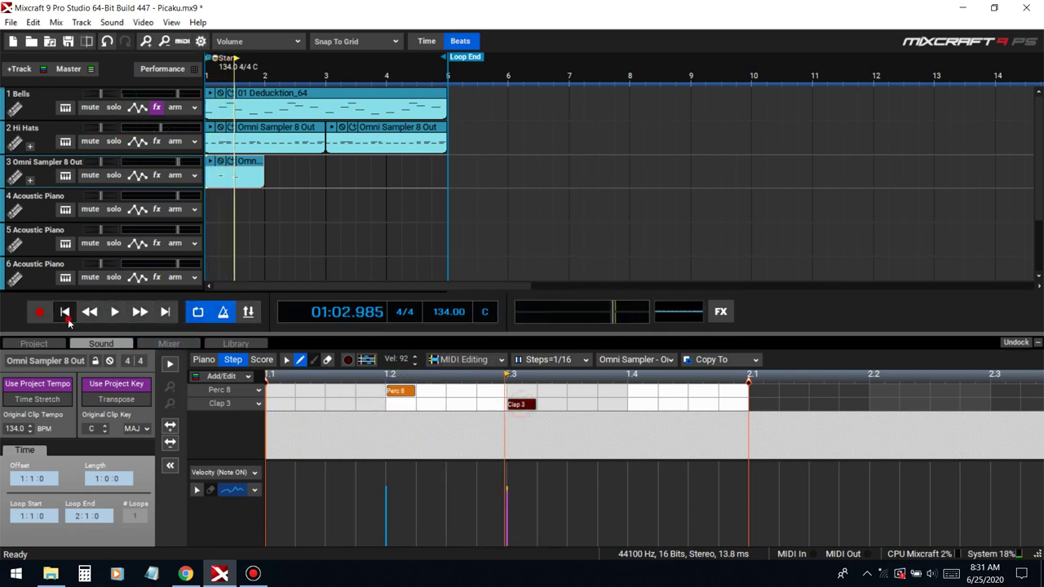
{"action": "left_click", "coordinate": [68, 319]}
{"action": "key", "text": "space"}
- Copy the one-bar clap and perc clip to bars 2, 3 and 4 of track 3
{"action": "left_click_drag", "start_coordinate": [259, 164], "coordinate": [321, 162]}
{"action": "left_click_drag", "start_coordinate": [371, 185], "coordinate": [251, 161]}
{"action": "left_click_drag", "start_coordinate": [251, 161], "coordinate": [393, 171]}
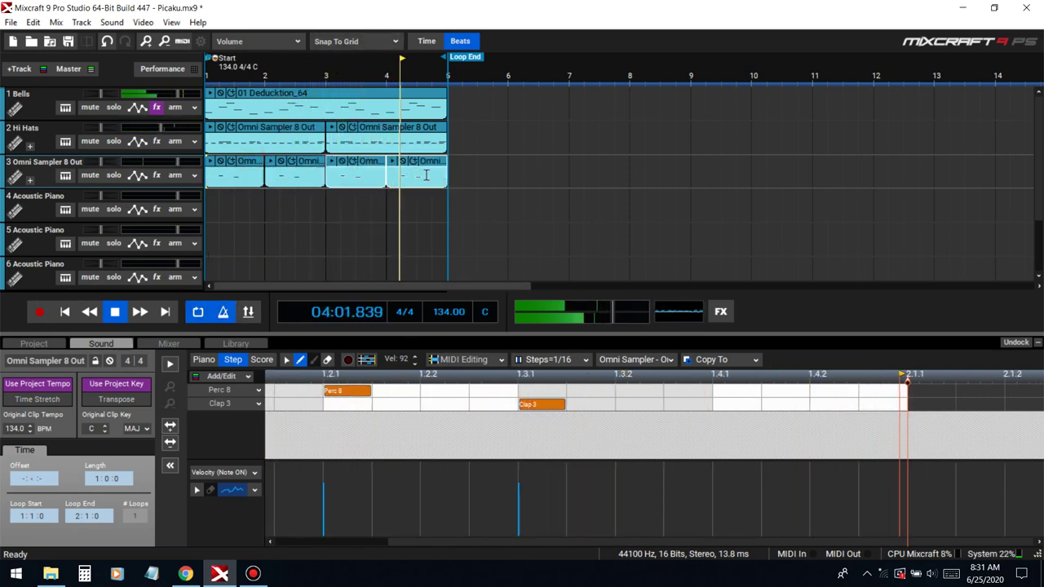
- Add a Clap 3 hit on beat 2 of track 3's second clip, set its velocity to 65, and play it back from bar 2
{"action": "left_click", "coordinate": [306, 165]}
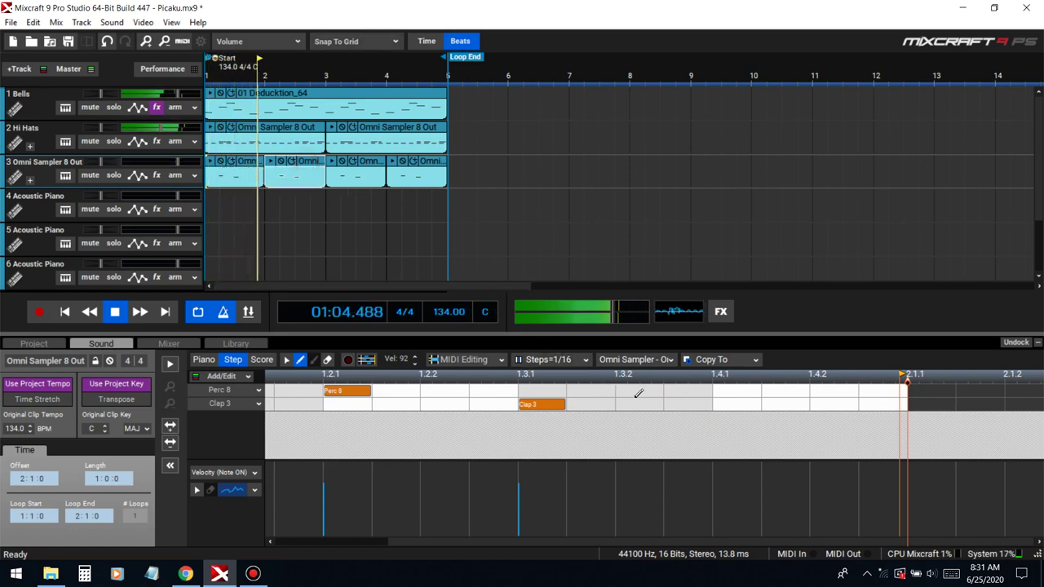
{"action": "left_click", "coordinate": [486, 404]}
{"action": "left_click", "coordinate": [254, 222]}
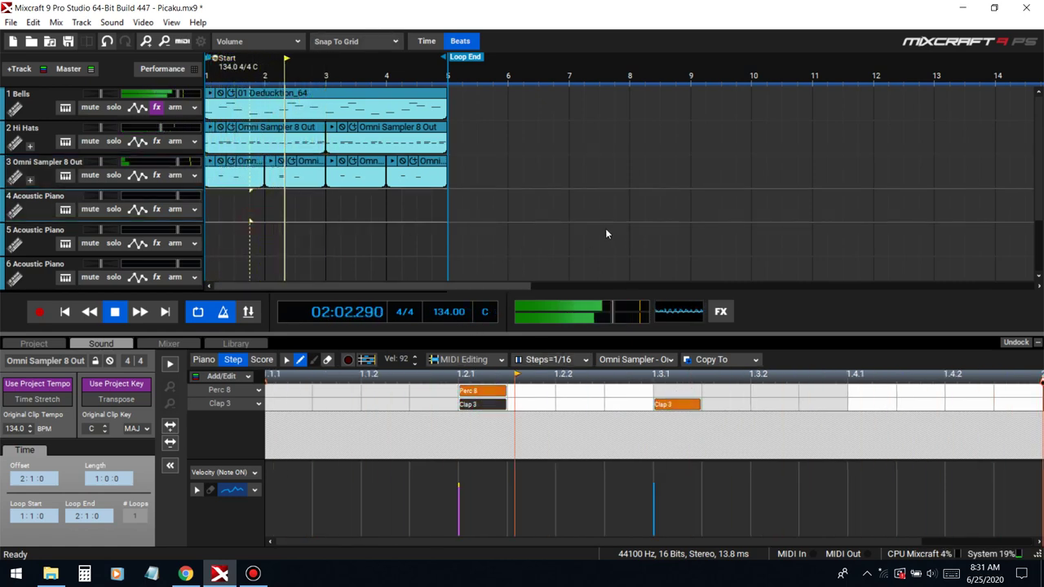
{"action": "left_click_drag", "start_coordinate": [460, 489], "coordinate": [460, 530]}
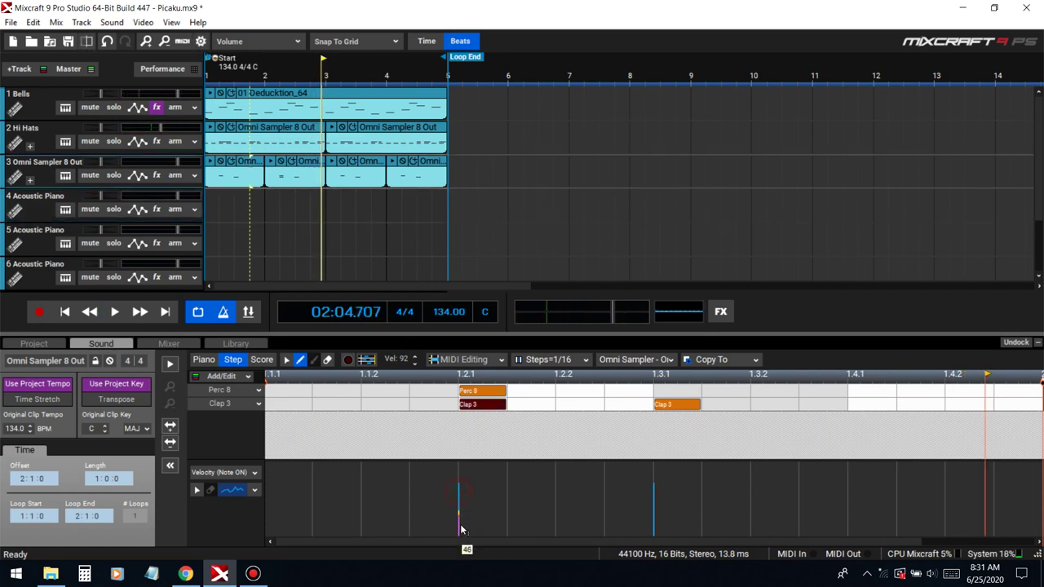
{"action": "left_click", "coordinate": [265, 222]}
{"action": "key", "text": "space"}
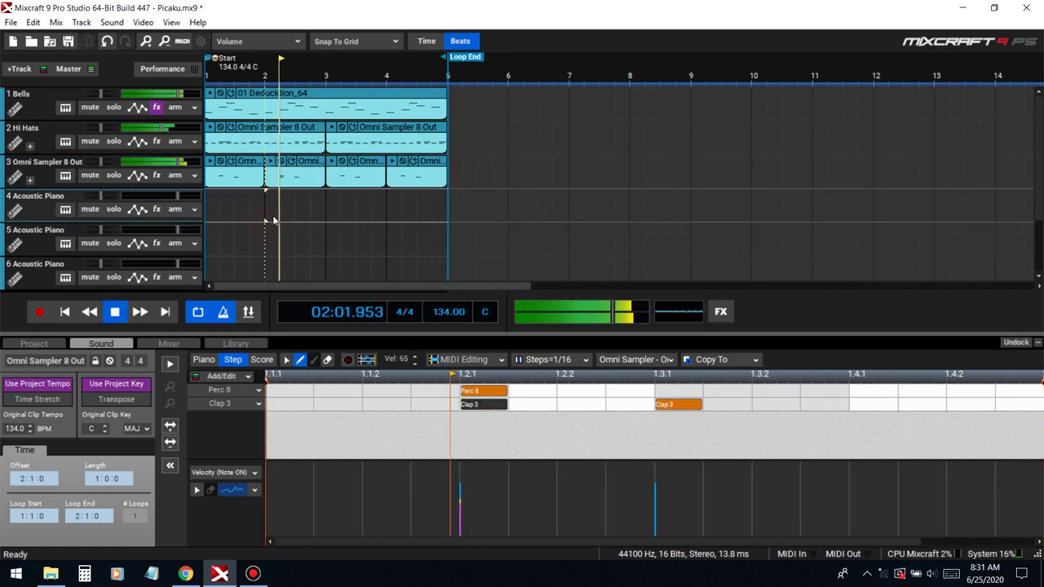
- Merge track 3's first two clips, delete the remaining two, and copy the merged two-bar clip to bars 3 and 4
{"action": "left_click_drag", "start_coordinate": [256, 196], "coordinate": [458, 185]}
{"action": "key", "text": "ctrl+w"}
{"action": "key", "text": "Delete"}
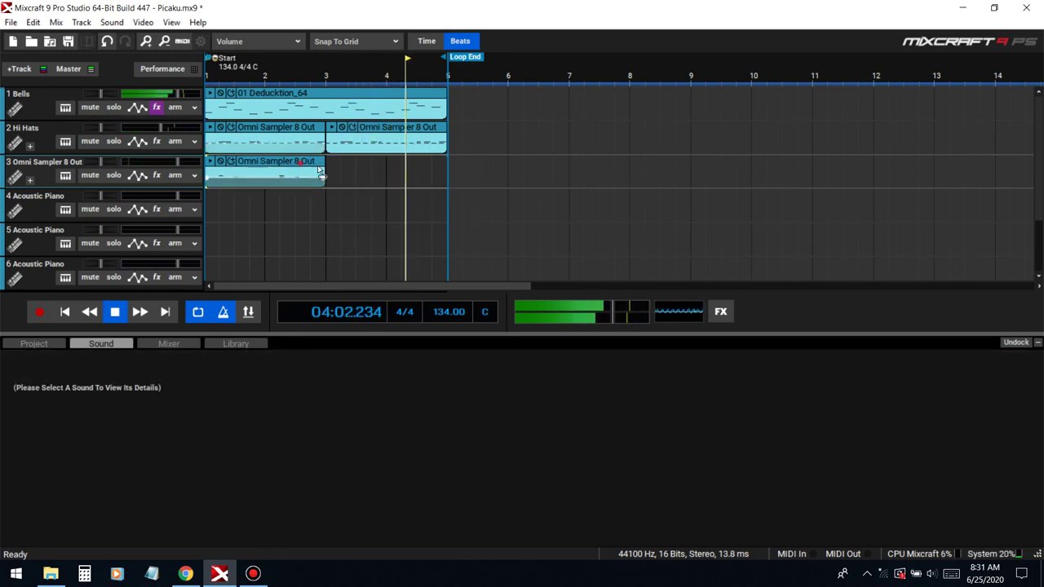
{"action": "left_click_drag", "start_coordinate": [315, 170], "coordinate": [436, 168], "text": "alt"}
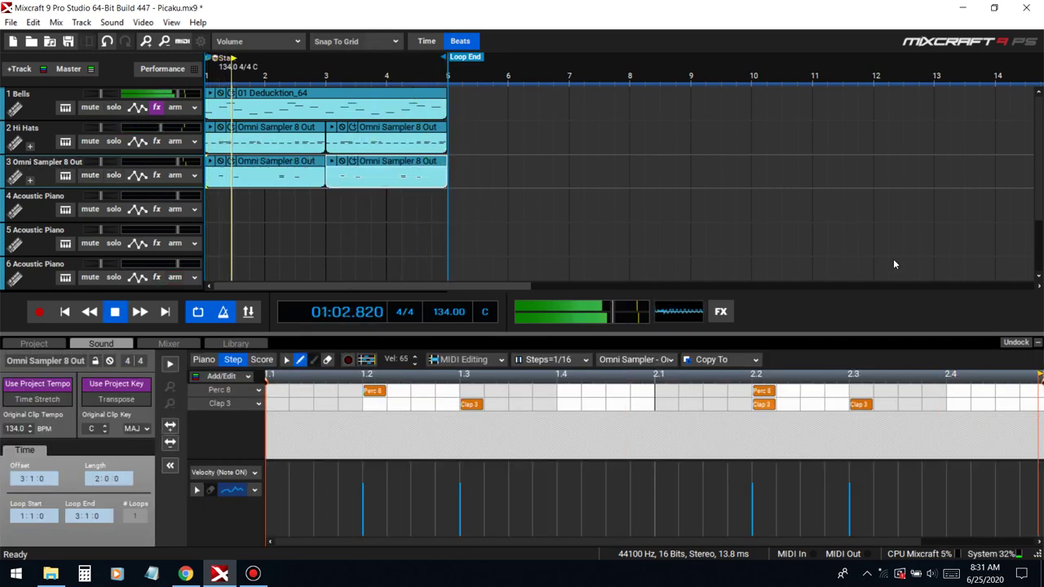
{"action": "left_click", "coordinate": [1037, 342]}
{"action": "double_click", "coordinate": [32, 162]}
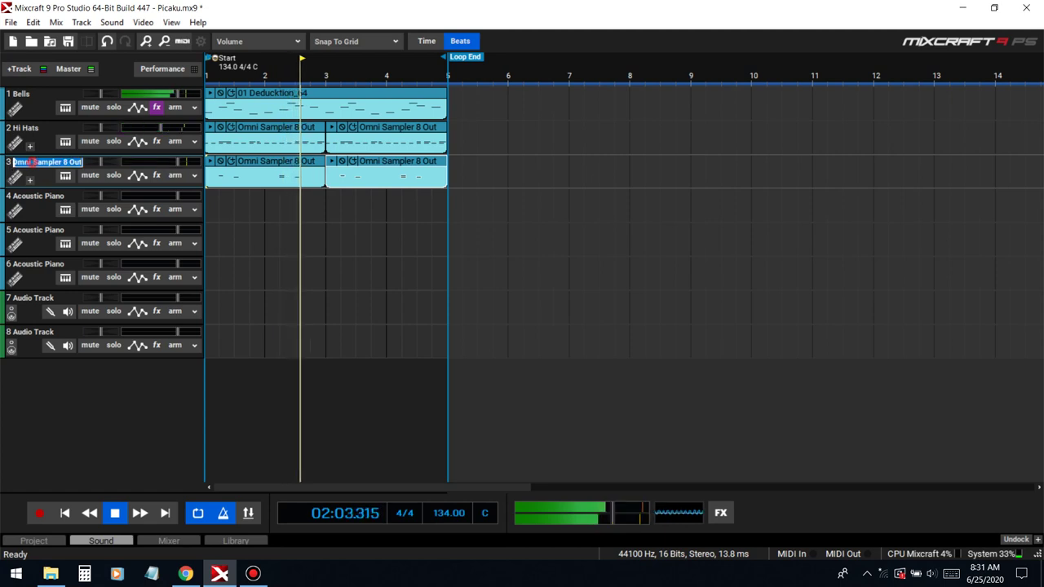
- Move the first audio track to the top of the track list and arm it with the JV603PRO microphone as input
{"action": "left_click", "coordinate": [25, 318]}
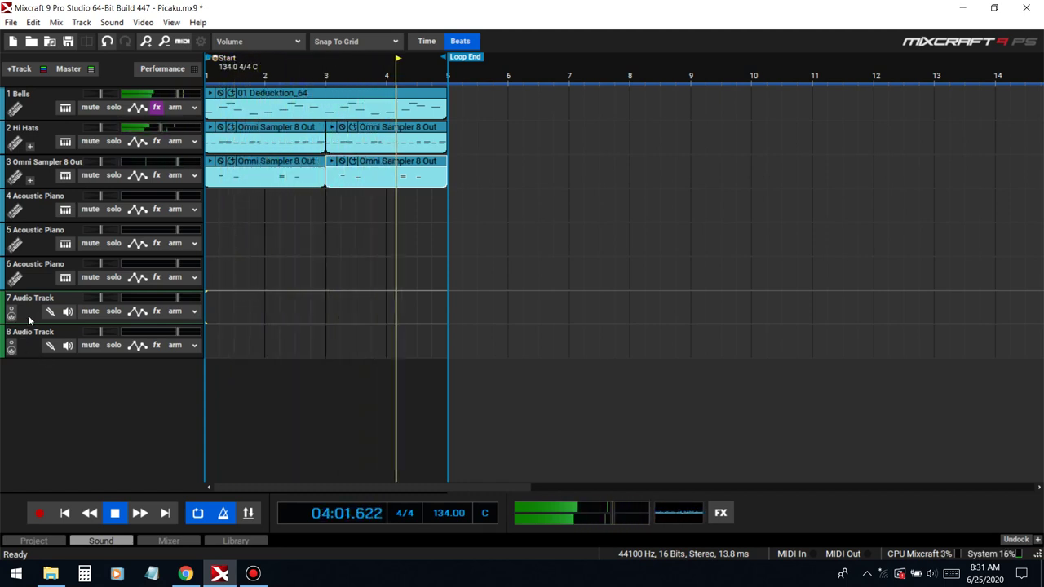
{"action": "left_click_drag", "start_coordinate": [24, 312], "coordinate": [33, 96]}
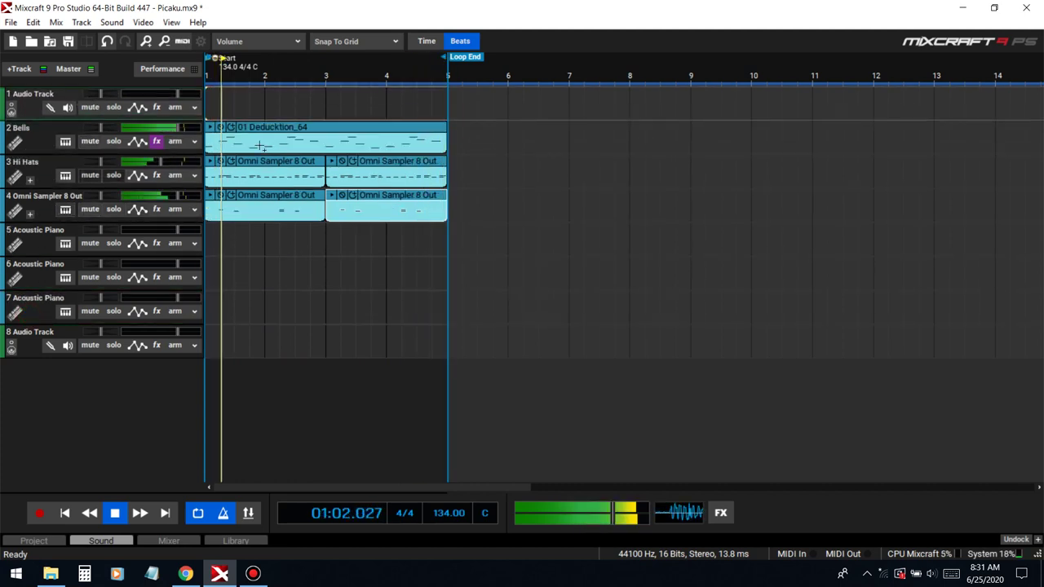
{"action": "left_click", "coordinate": [196, 108]}
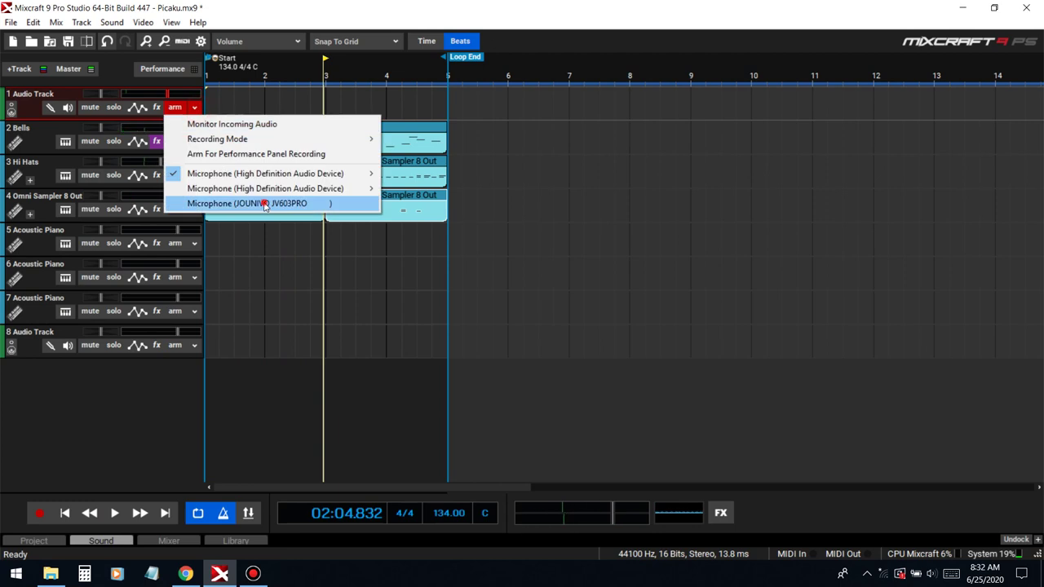
{"action": "left_click", "coordinate": [269, 203]}
- Record a four-bar microphone take on the first audio track and disarm the track
{"action": "left_click", "coordinate": [40, 513]}
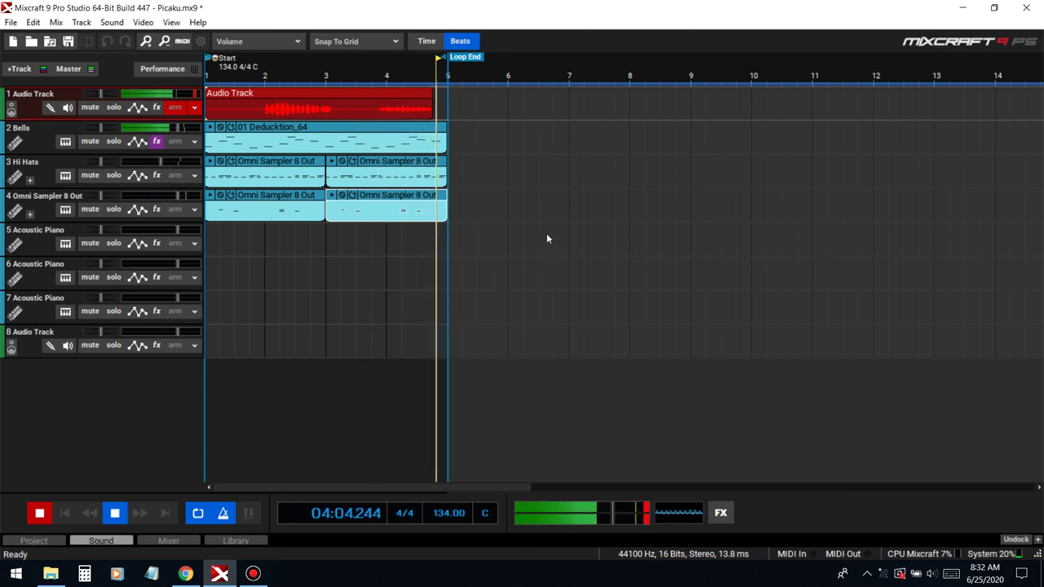
{"action": "key", "text": "space"}
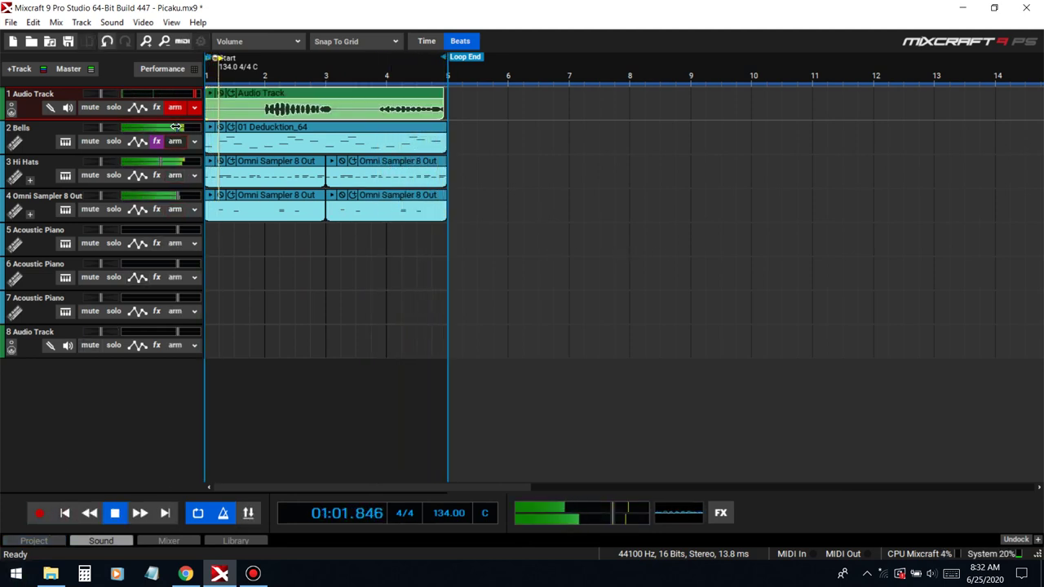
{"action": "left_click", "coordinate": [175, 107]}
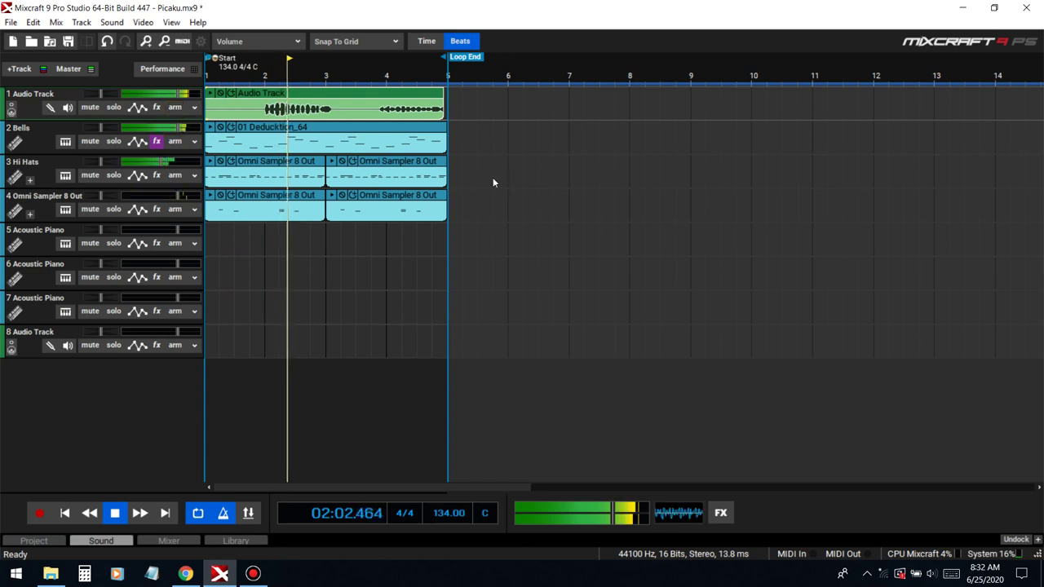
- Add the Auto-Tune_Evo_VST effect to the recorded audio track
{"action": "left_click", "coordinate": [156, 107]}
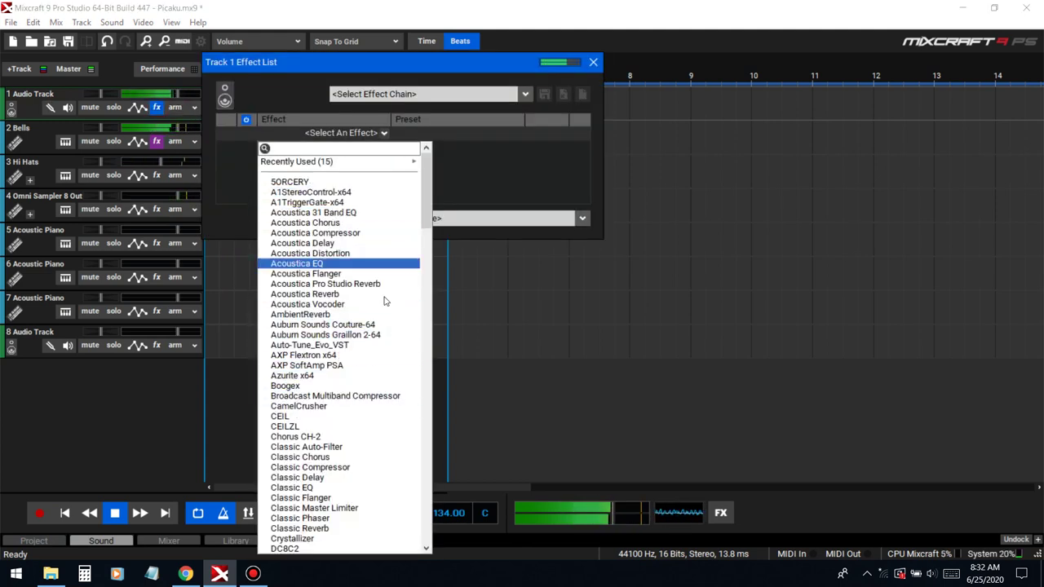
{"action": "left_click", "coordinate": [336, 346]}
{"action": "left_click", "coordinate": [224, 63]}
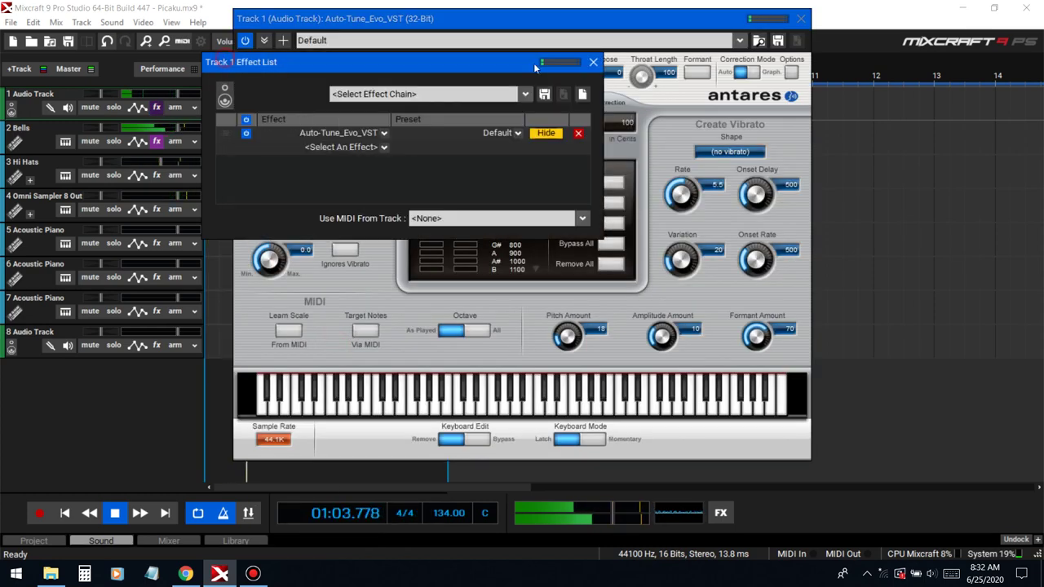
- Check the notes of the Bells clip and set the Auto-Tune key to Bb and the scale to Major
{"action": "left_click", "coordinate": [593, 64]}
{"action": "left_click_drag", "start_coordinate": [539, 18], "coordinate": [728, 50]}
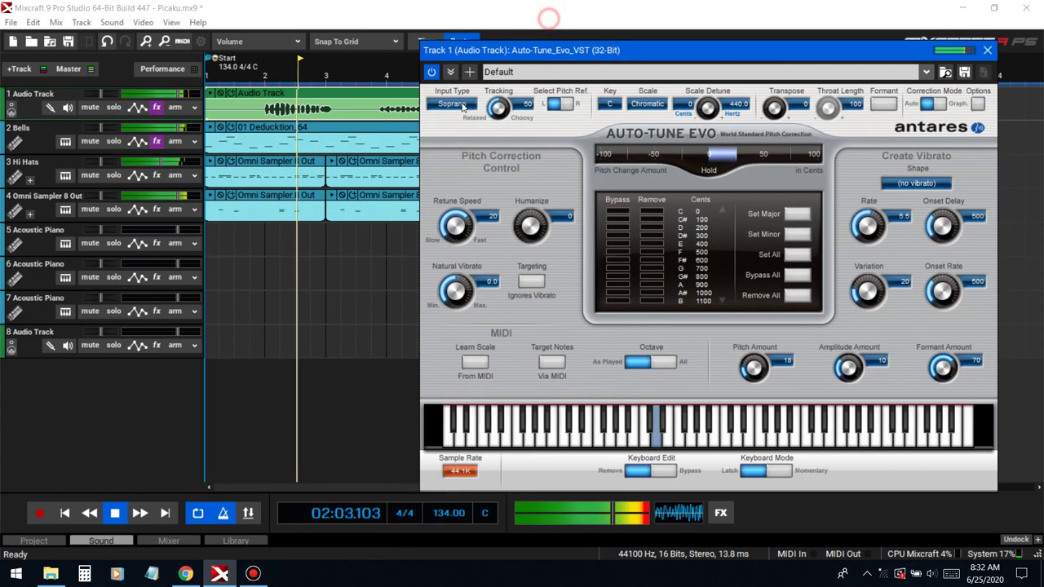
{"action": "left_click", "coordinate": [309, 127]}
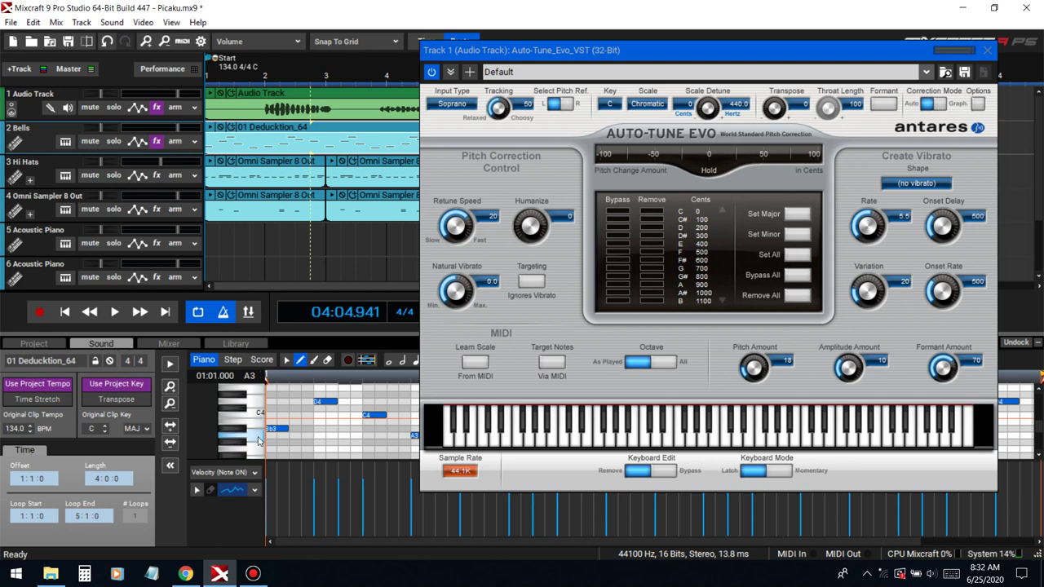
{"action": "left_click", "coordinate": [605, 112]}
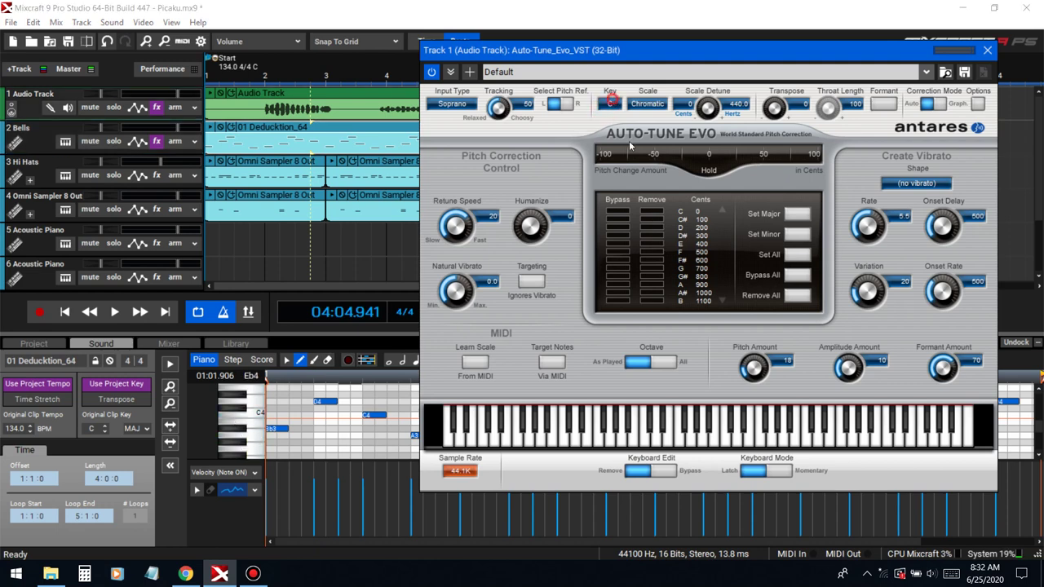
{"action": "left_click", "coordinate": [609, 104]}
{"action": "left_click", "coordinate": [634, 269]}
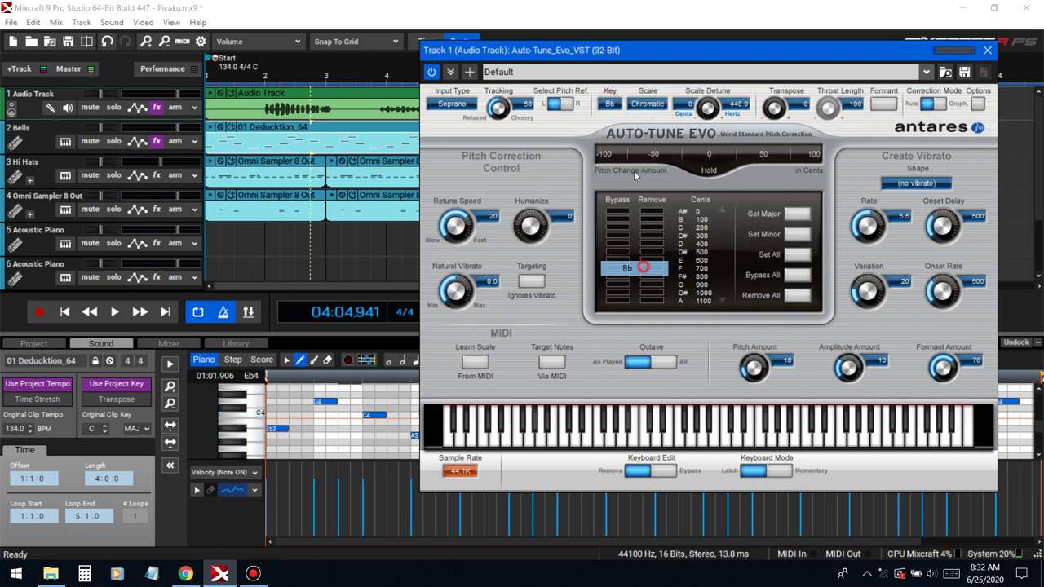
{"action": "left_click", "coordinate": [647, 104]}
{"action": "left_click", "coordinate": [657, 118]}
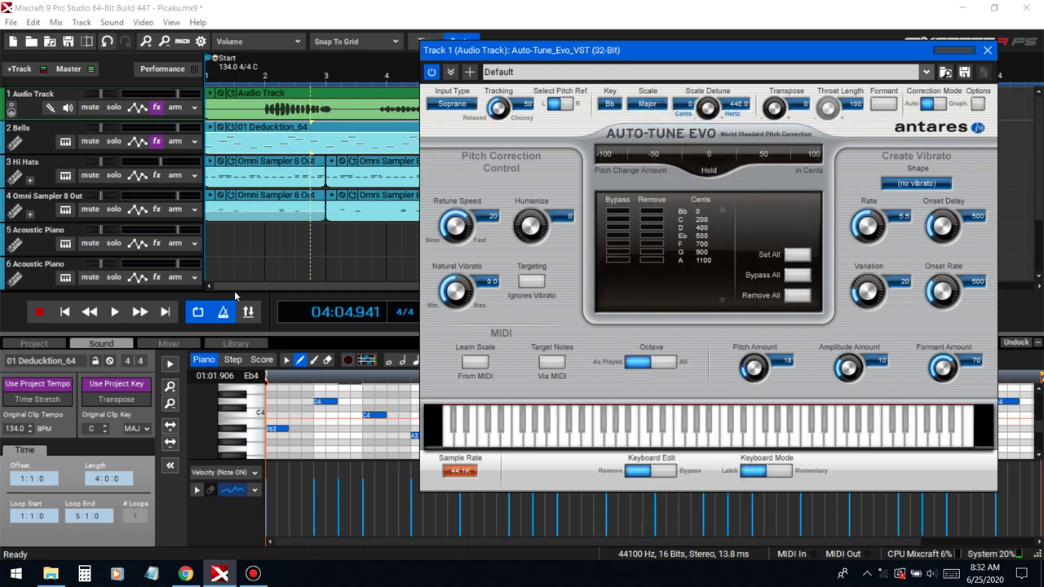
- Play the loop from the start, set Auto-Tune's retune speed to 0 and its input type to Alto/Tenor
{"action": "left_click", "coordinate": [65, 311]}
{"action": "left_click", "coordinate": [114, 311]}
{"action": "left_click_drag", "start_coordinate": [455, 226], "coordinate": [466, 123]}
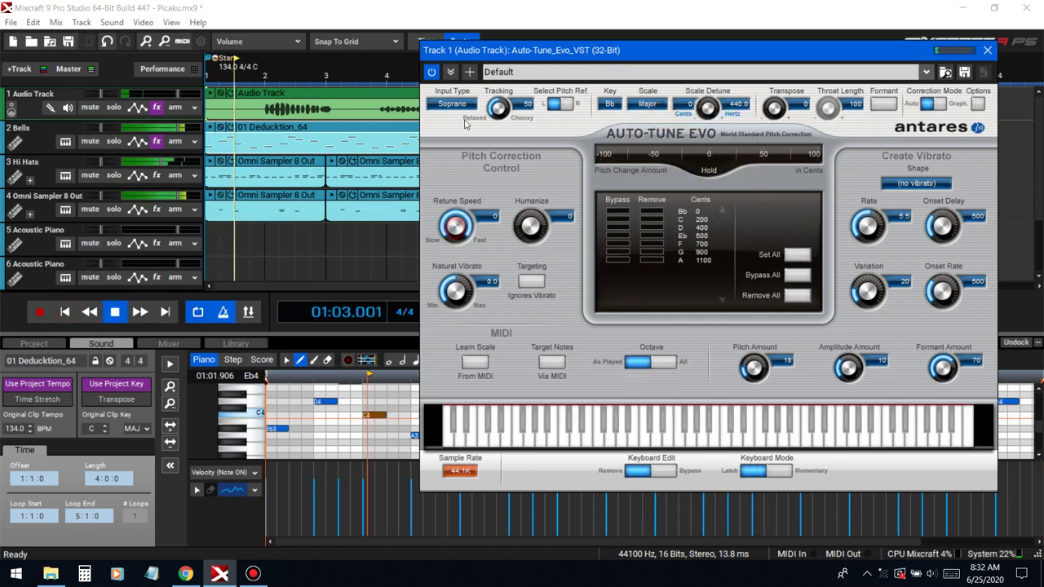
{"action": "left_click", "coordinate": [453, 104]}
{"action": "left_click", "coordinate": [474, 149]}
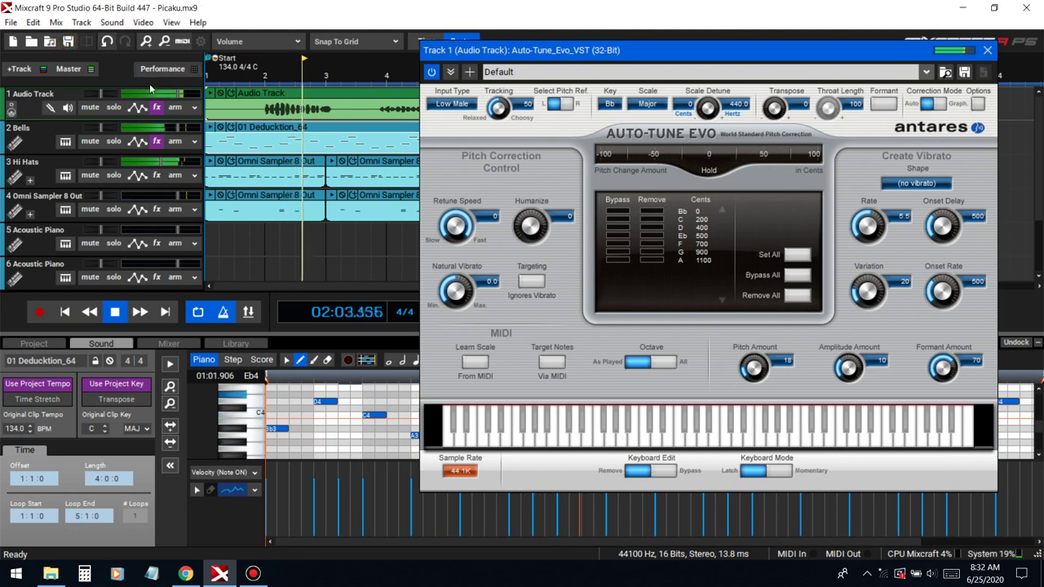
{"action": "left_click", "coordinate": [445, 104]}
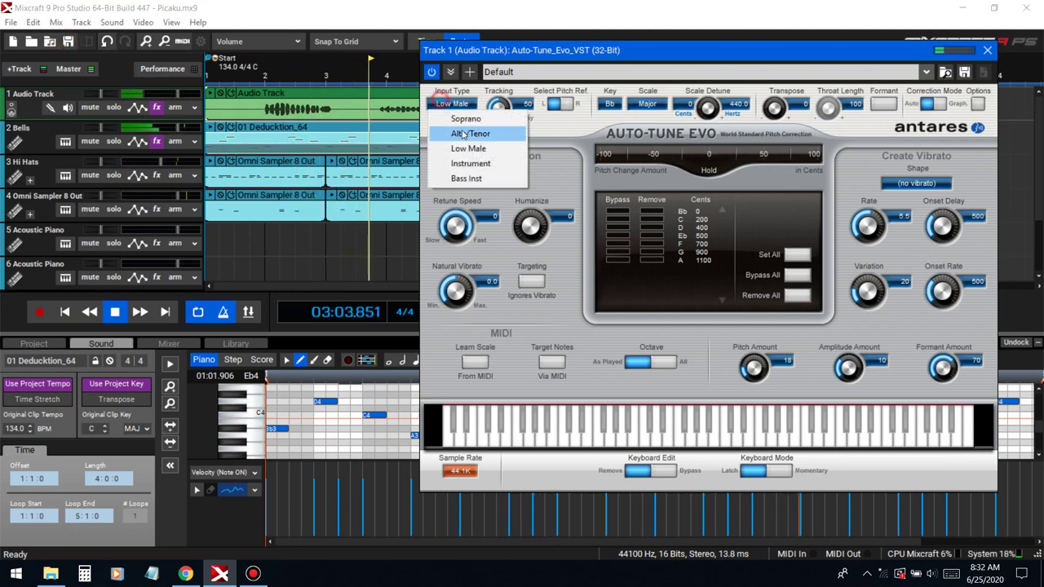
{"action": "left_click", "coordinate": [469, 134]}
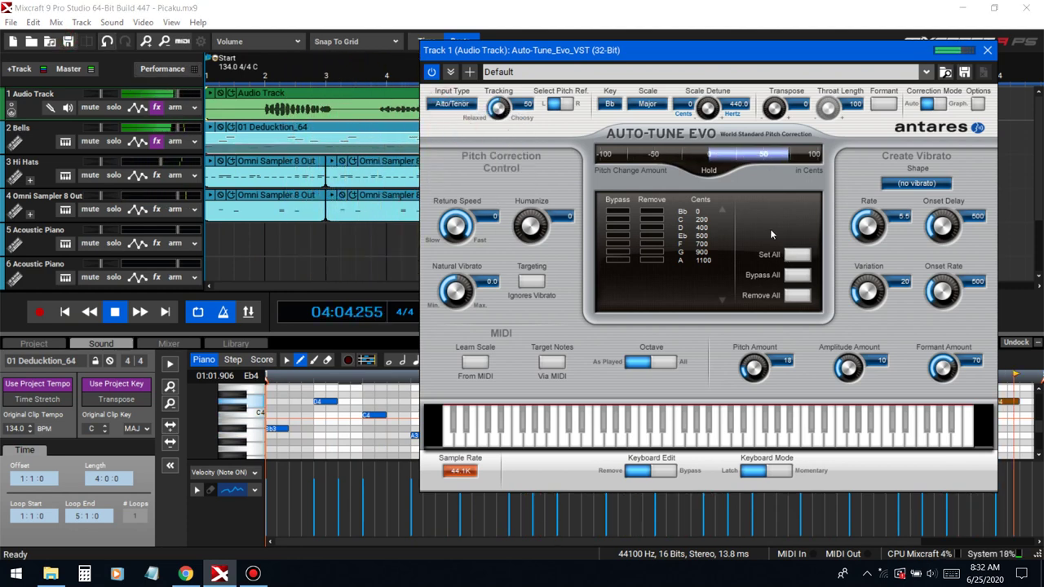
- Enable formant correction in Auto-Tune and set transpose to 12 and throat length to 156
{"action": "left_click", "coordinate": [884, 104]}
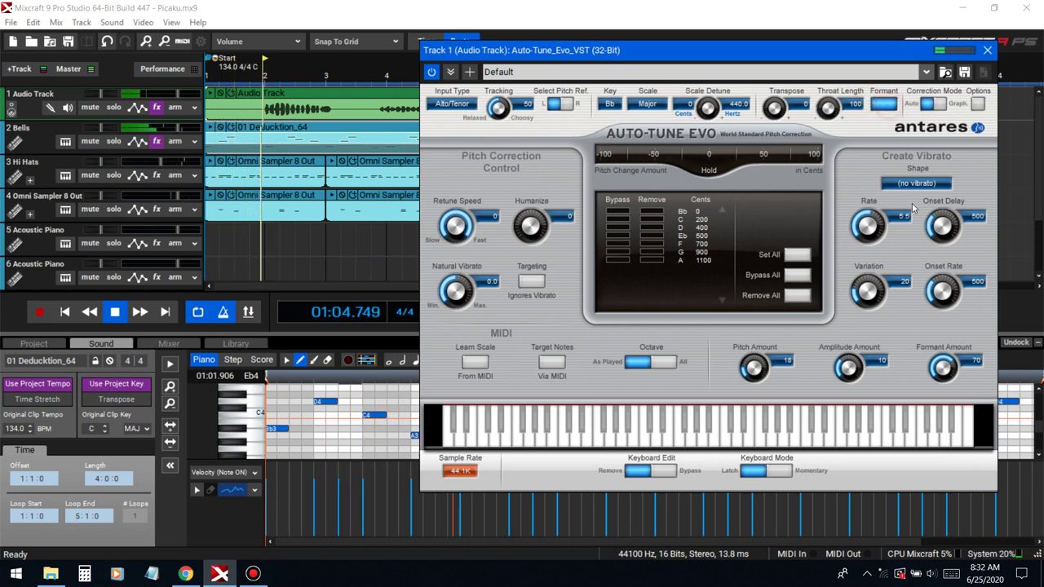
{"action": "left_click", "coordinate": [987, 50]}
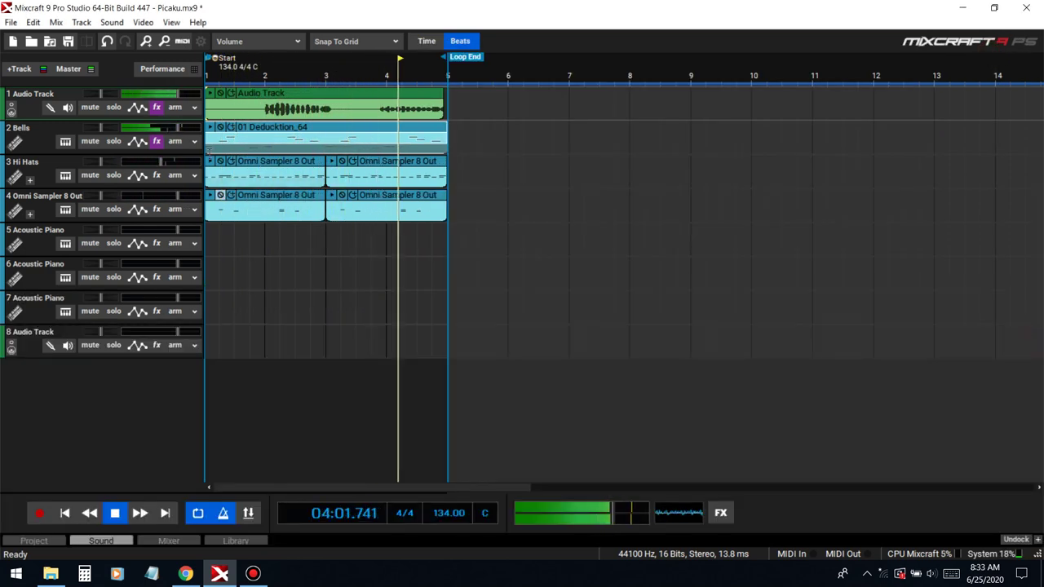
{"action": "left_click", "coordinate": [156, 107]}
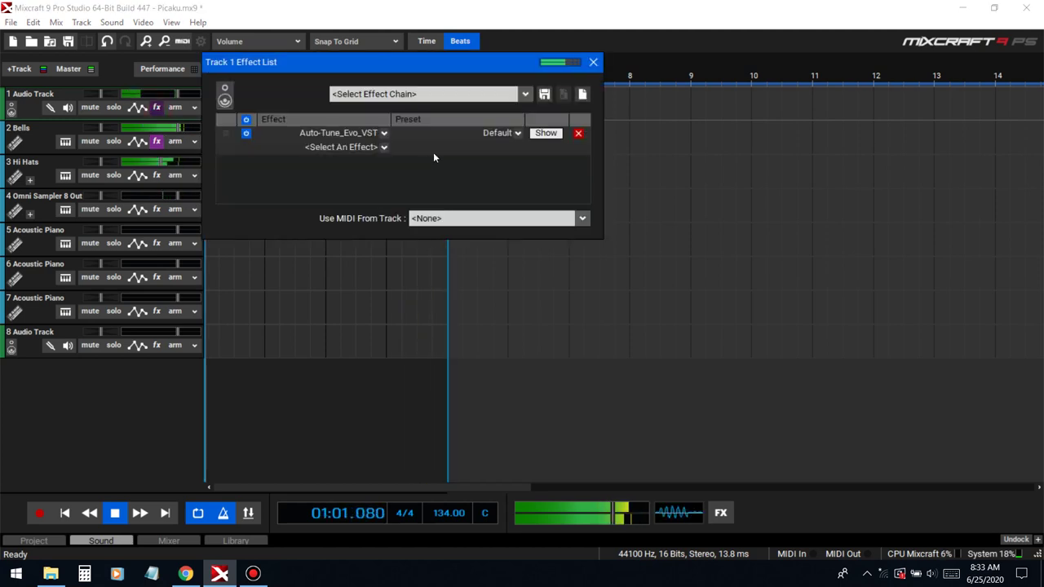
{"action": "left_click", "coordinate": [546, 133]}
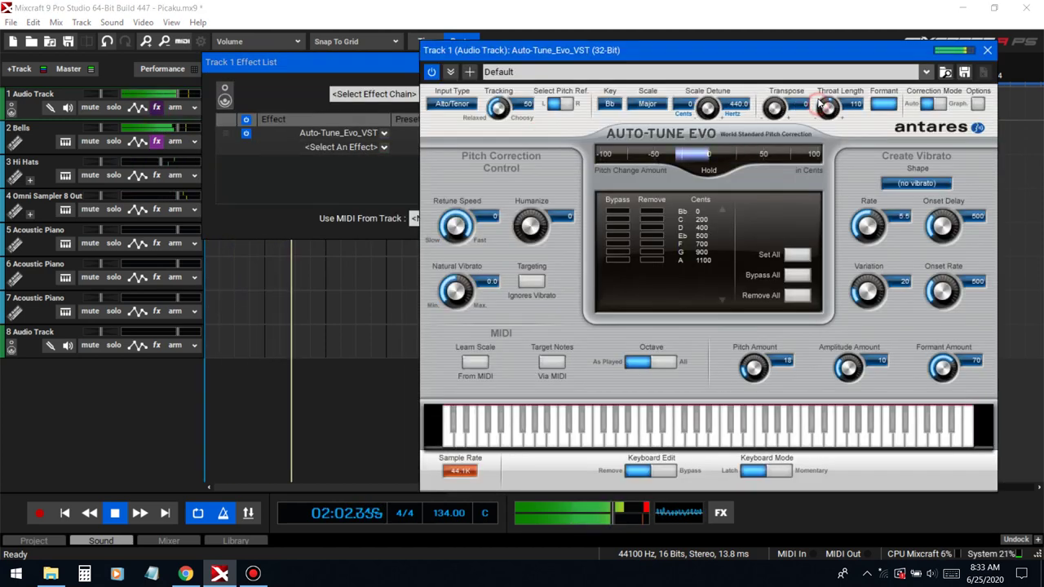
{"action": "left_click_drag", "start_coordinate": [821, 104], "coordinate": [774, 93]}
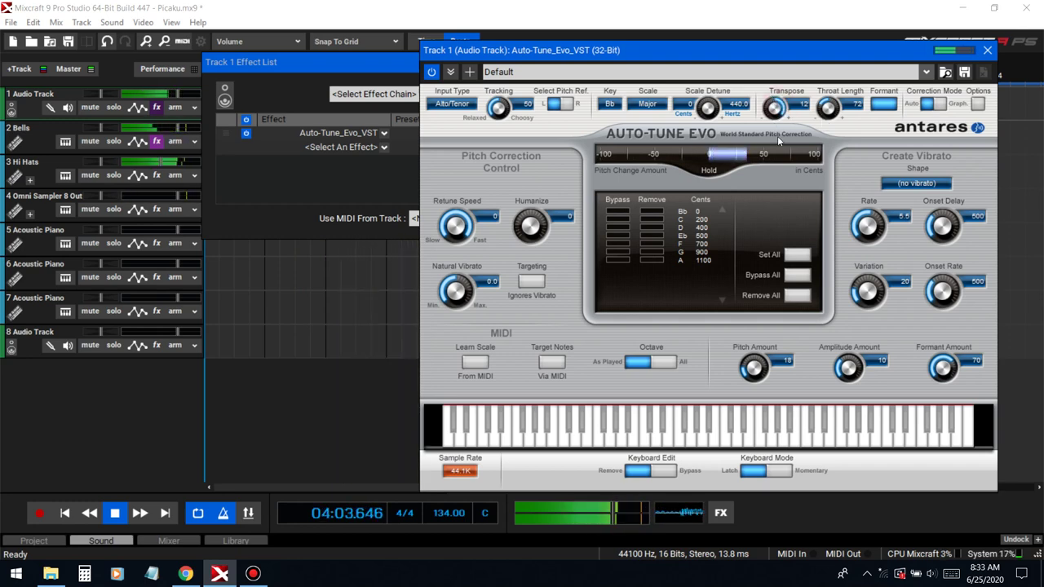
{"action": "mouse_move", "coordinate": [832, 108]}
{"action": "left_mouse_down"}
{"action": "mouse_move", "coordinate": [830, 75]}
{"action": "mouse_move", "coordinate": [828, 106]}
{"action": "left_mouse_up"}
{"action": "left_click", "coordinate": [987, 50]}
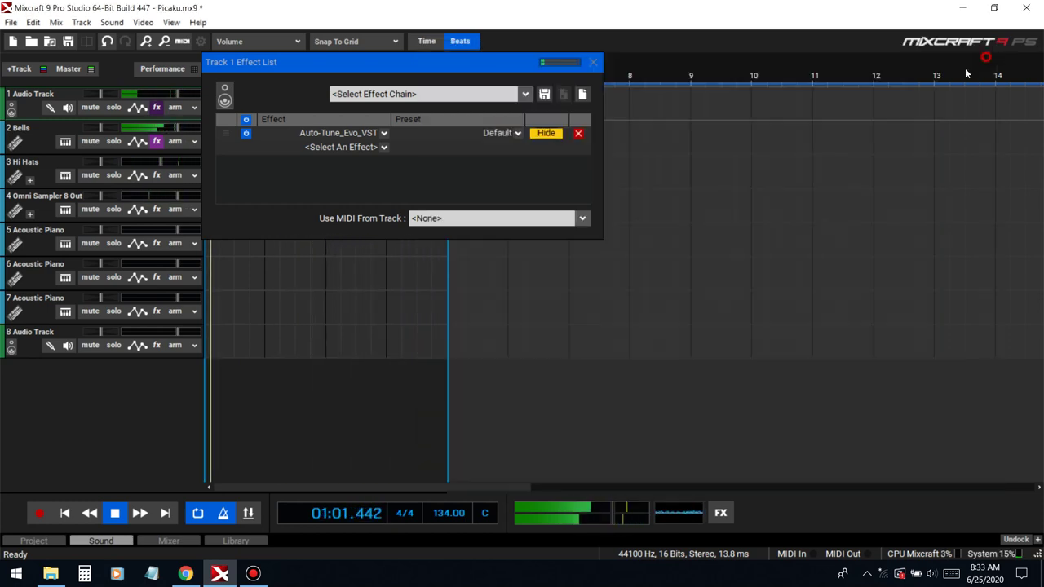
- Add the AXP SoftAmp PSA effect after Auto-Tune on the first audio track
{"action": "left_click", "coordinate": [342, 147]}
{"action": "scroll", "coordinate": [383, 439], "scroll_direction": "down", "scroll_amount": 2}
{"action": "scroll", "coordinate": [379, 416], "scroll_direction": "up", "scroll_amount": 3}
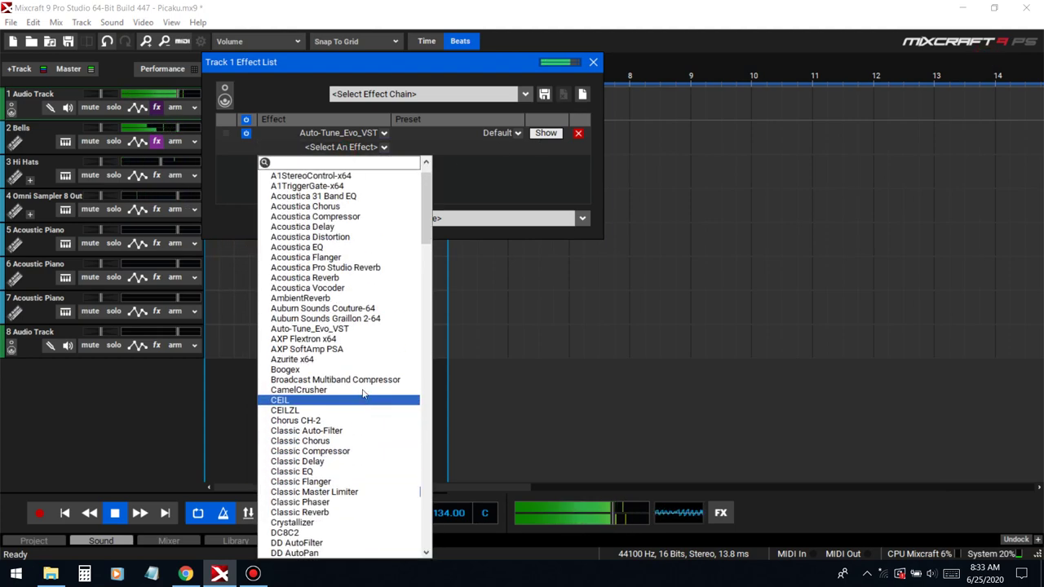
{"action": "left_click", "coordinate": [327, 348]}
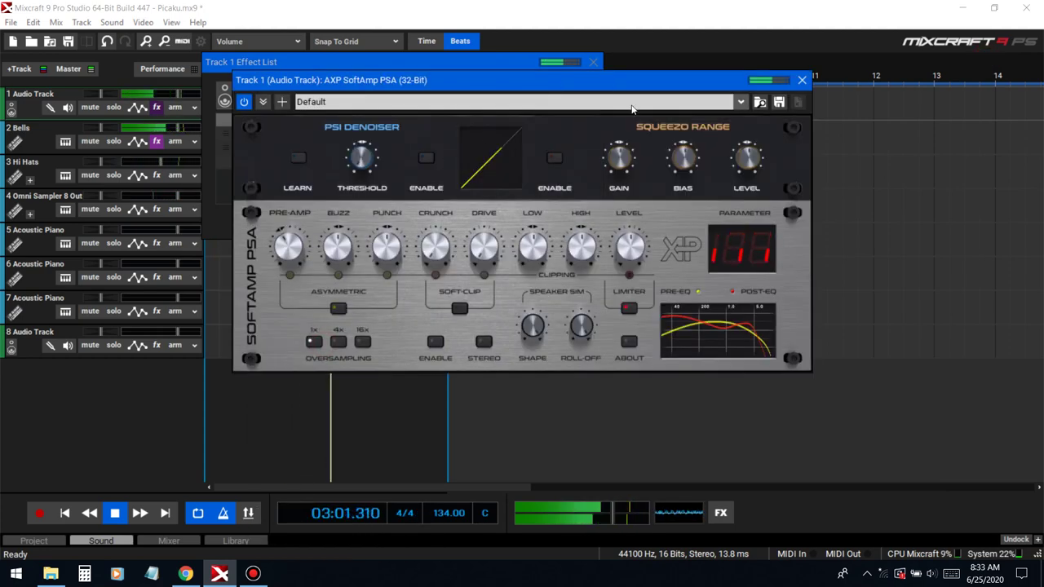
{"action": "left_click", "coordinate": [802, 79]}
- Use AXP Flextron x64 as the second effect on the first audio track and close its effect list
{"action": "left_click", "coordinate": [327, 146]}
{"action": "left_click", "coordinate": [308, 360]}
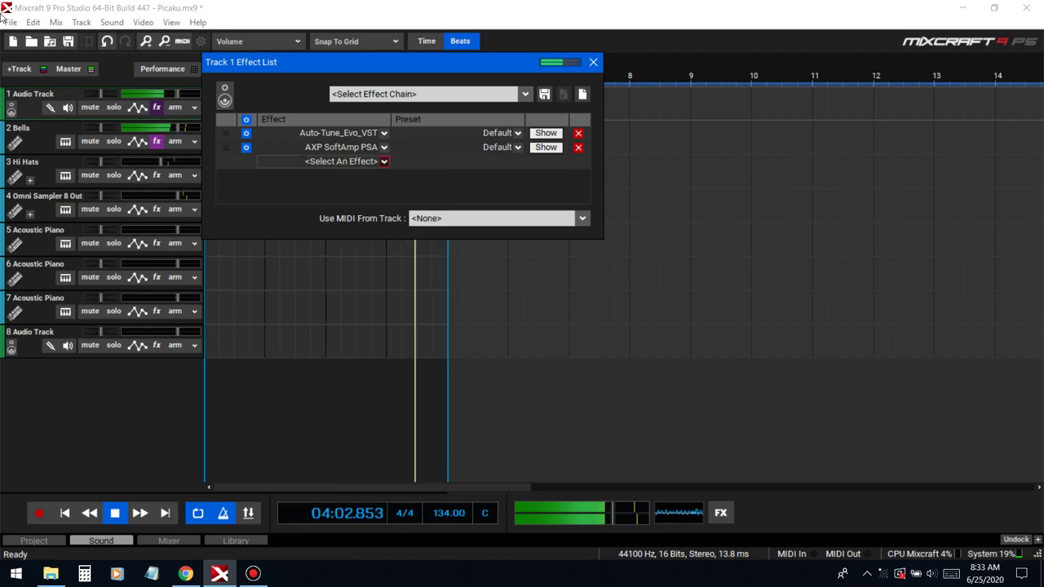
{"action": "left_click", "coordinate": [860, 80]}
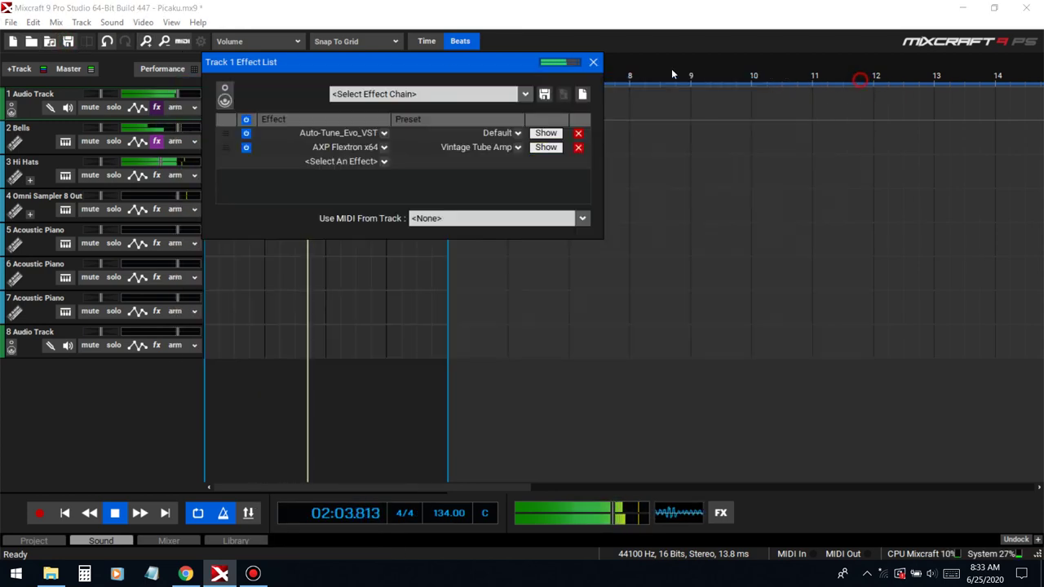
{"action": "left_click", "coordinate": [593, 62]}
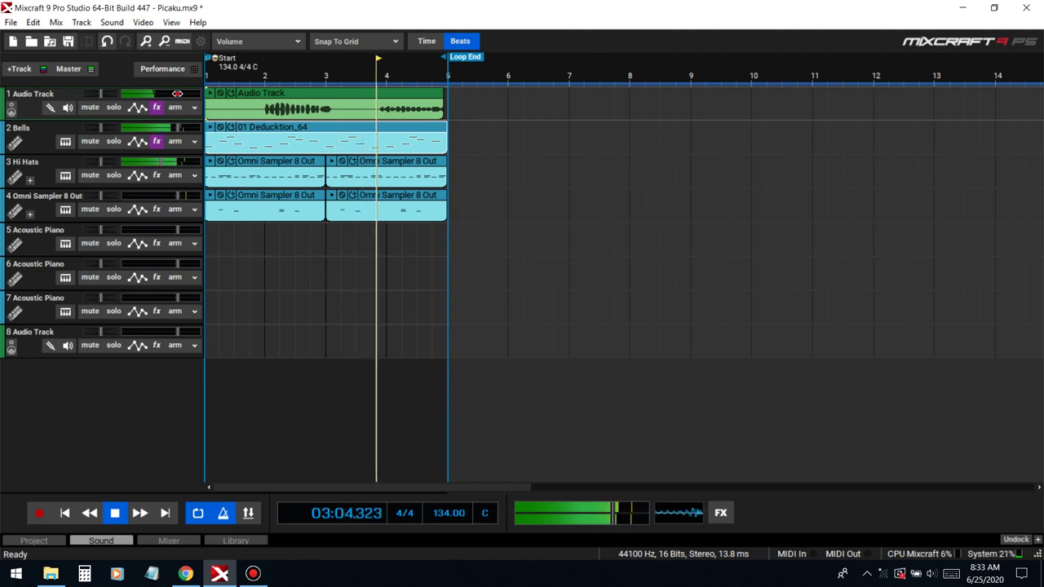
- Load the X8 Lite instrument on track 5 in place of Acoustic Piano
{"action": "left_click", "coordinate": [65, 243]}
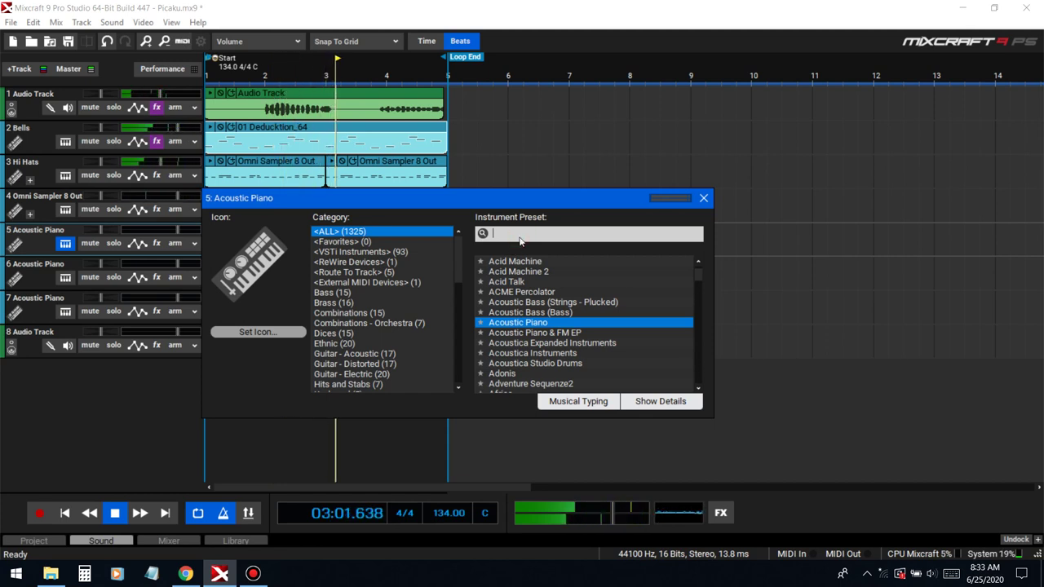
{"action": "type", "text": "x"}
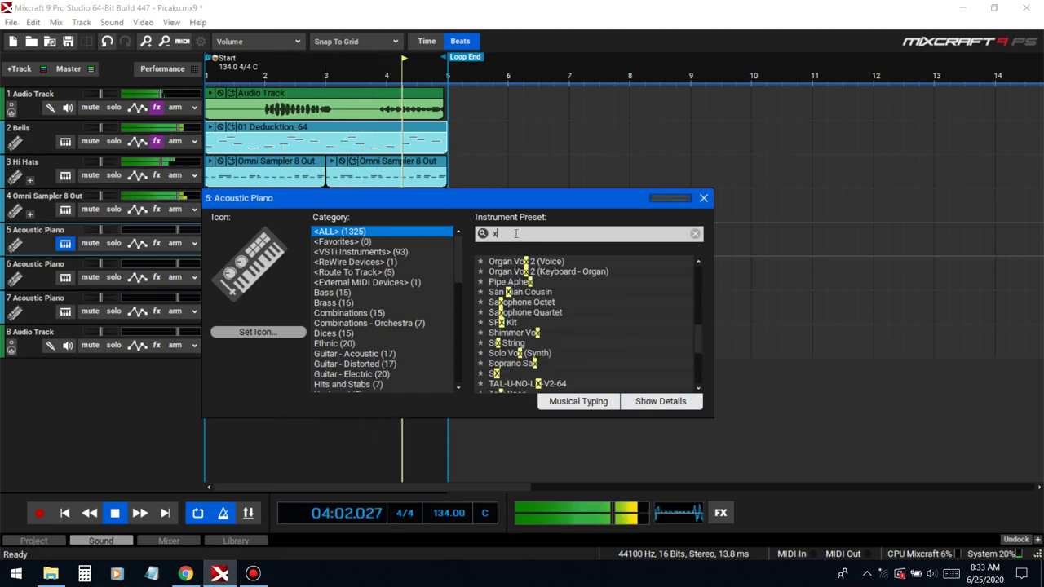
{"action": "type", "text": "8"}
{"action": "left_click", "coordinate": [510, 261]}
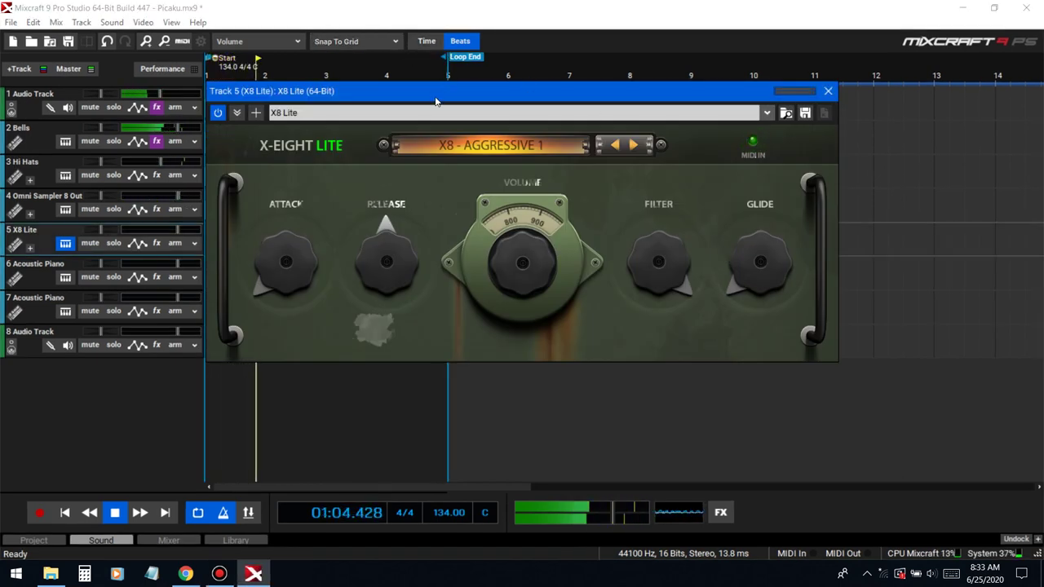
{"action": "left_click_drag", "start_coordinate": [436, 95], "coordinate": [605, 121]}
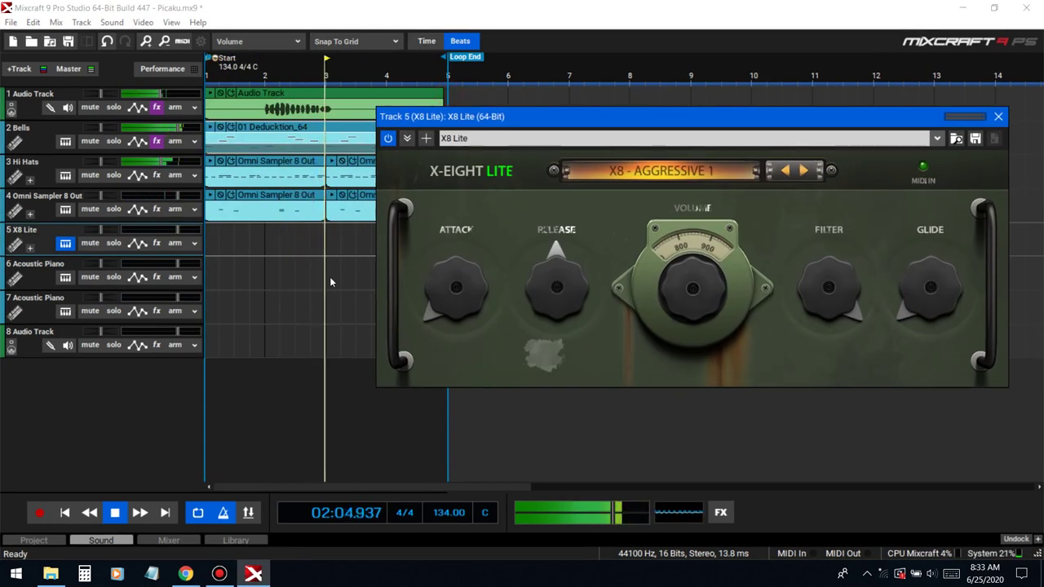
- Open the Musical Typing keyboard, stop playback, and arrange it beside the X8 Lite window
{"action": "key", "text": "ctrl+alt+k"}
{"action": "left_click", "coordinate": [434, 399]}
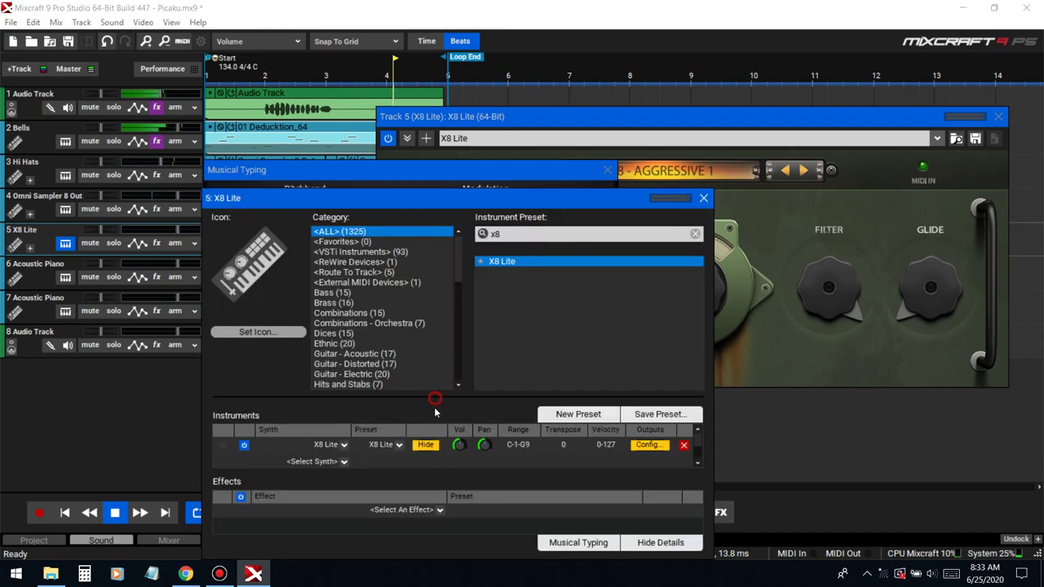
{"action": "left_click", "coordinate": [703, 197]}
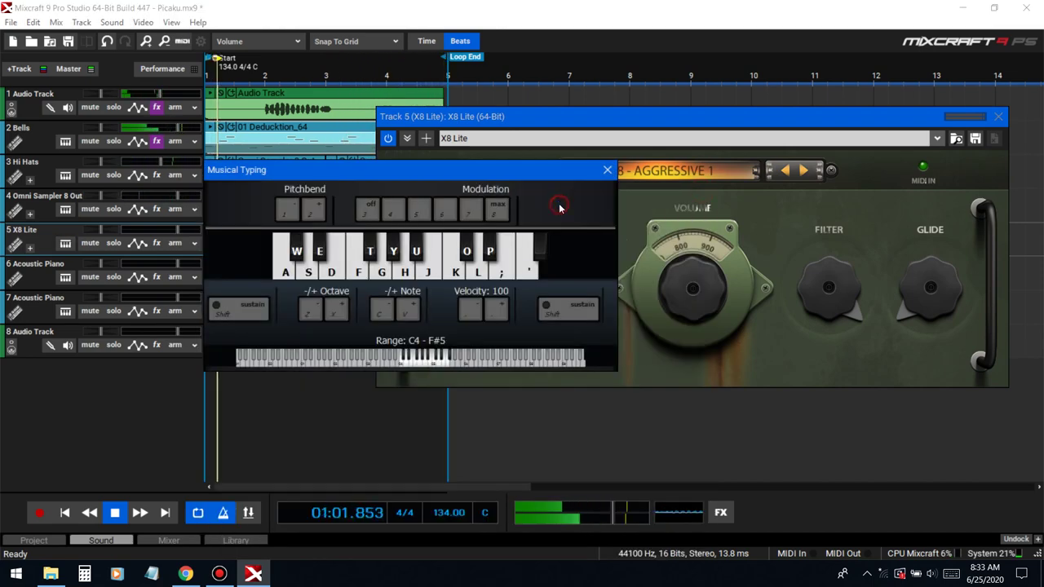
{"action": "key", "text": "space"}
{"action": "left_click_drag", "start_coordinate": [552, 170], "coordinate": [548, 173]}
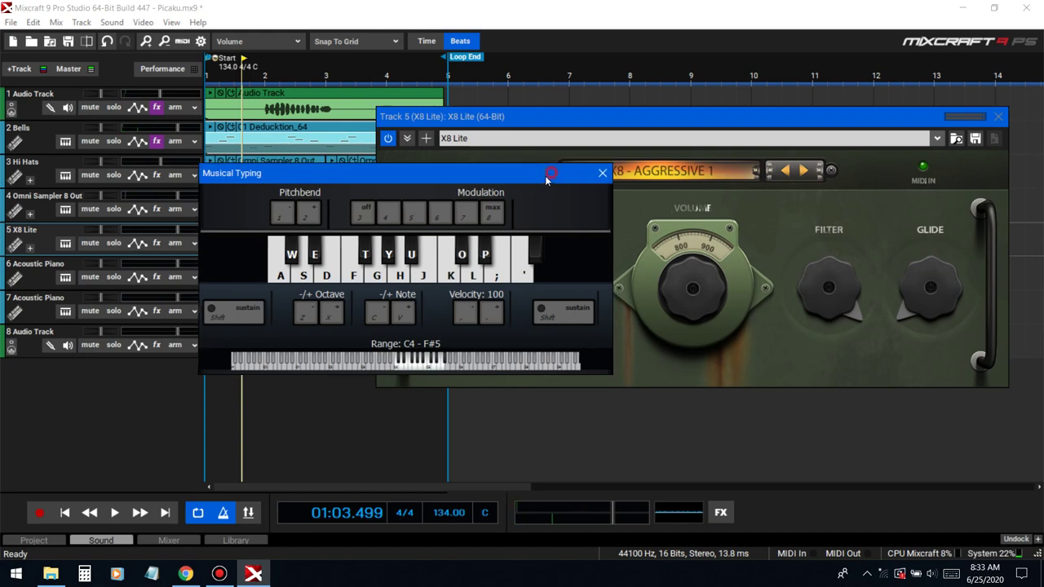
{"action": "left_click", "coordinate": [563, 119]}
{"action": "left_click_drag", "start_coordinate": [564, 120], "coordinate": [615, 115]}
- Audition the X8 - AGGRESSIVE 1 preset by playing C, D# and G on the Musical Typing keyboard
{"action": "left_click", "coordinate": [242, 212]}
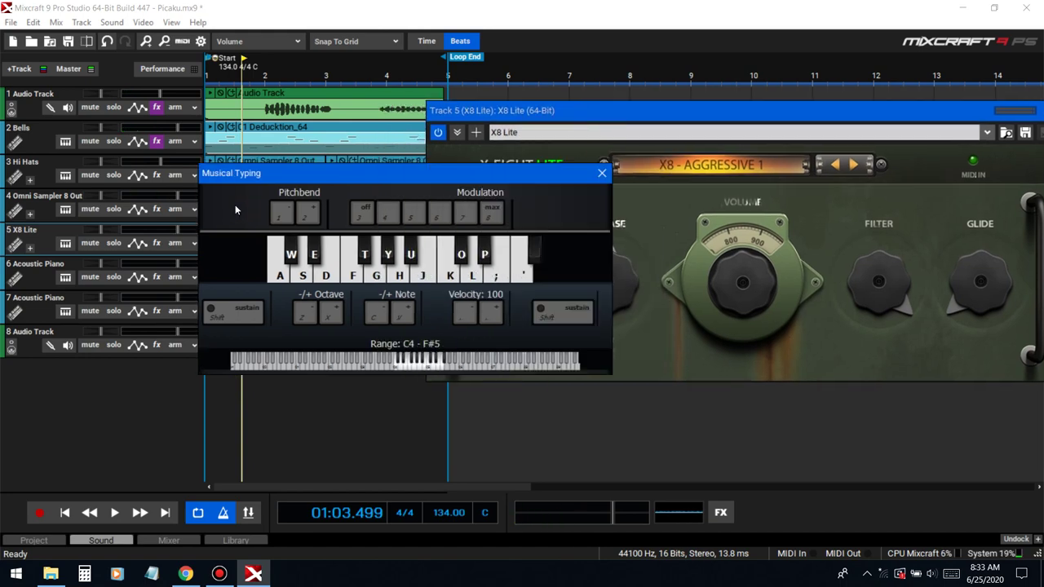
{"action": "key", "text": "a"}
{"action": "key", "text": "a"}
{"action": "key", "text": "e"}
{"action": "key", "text": "g"}
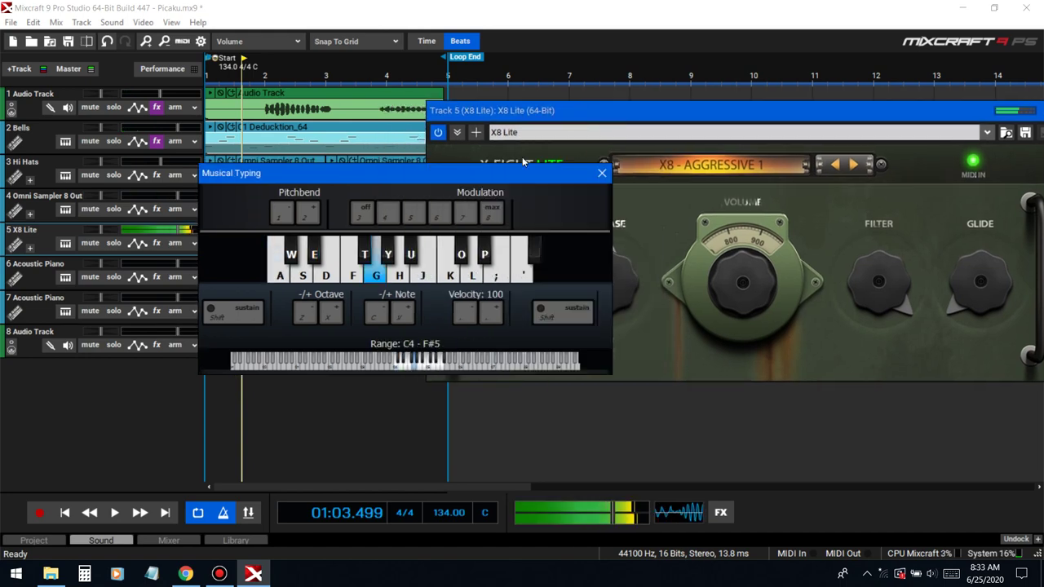
- Switch X8 Lite to the X8 - AGGRESSIVE 21 preset and audition it on the Musical Typing keyboard
{"action": "left_click", "coordinate": [710, 165]}
{"action": "left_click", "coordinate": [365, 238]}
{"action": "left_click", "coordinate": [243, 213]}
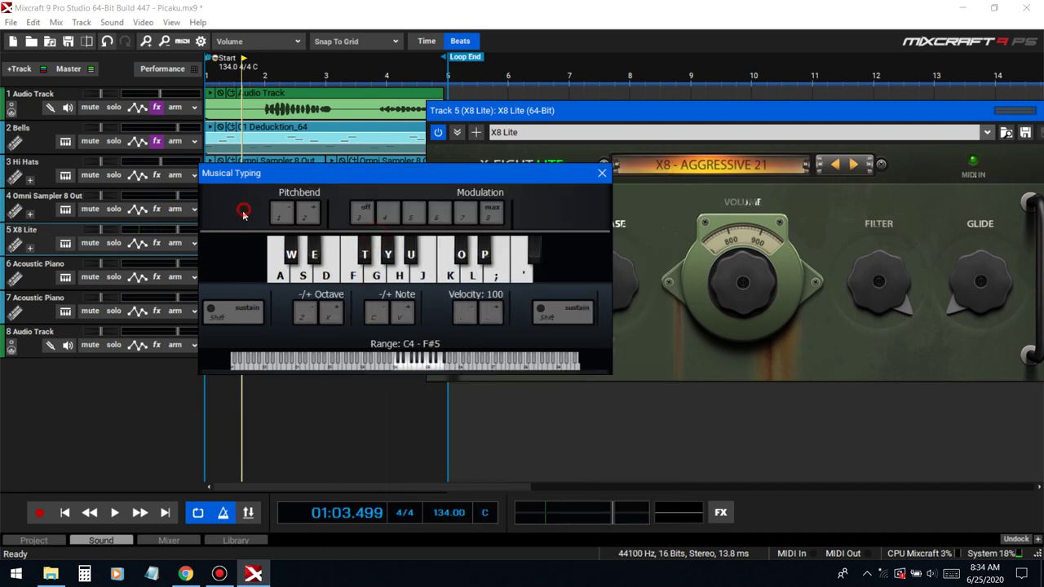
{"action": "key", "text": "a"}
{"action": "key", "text": "u"}
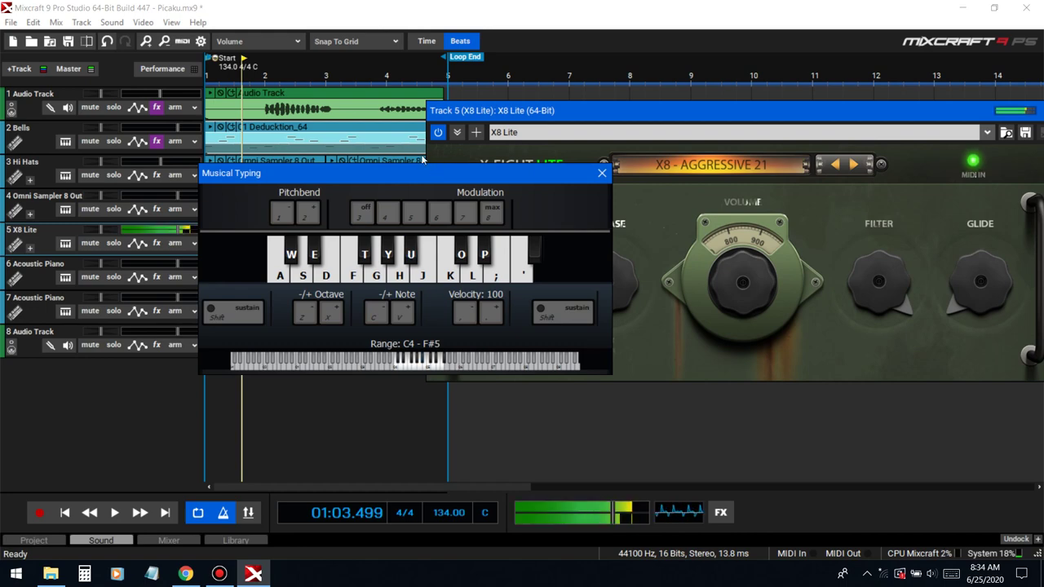
- Reopen the first audio track's Auto-Tune to check its key and scale, and return to the Musical Typing keyboard
{"action": "left_click", "coordinate": [247, 140]}
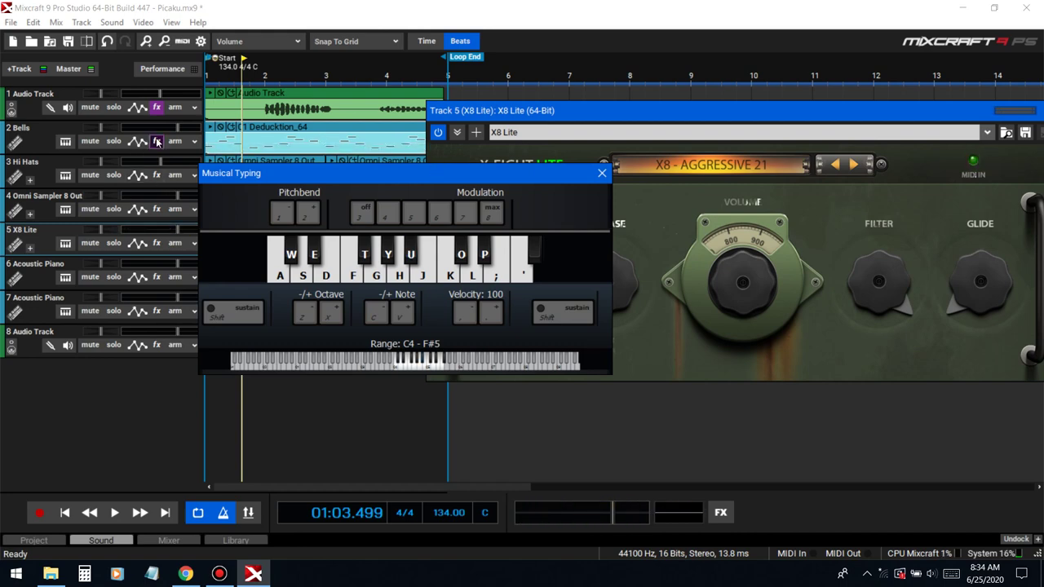
{"action": "left_click", "coordinate": [157, 141]}
{"action": "left_click", "coordinate": [546, 134]}
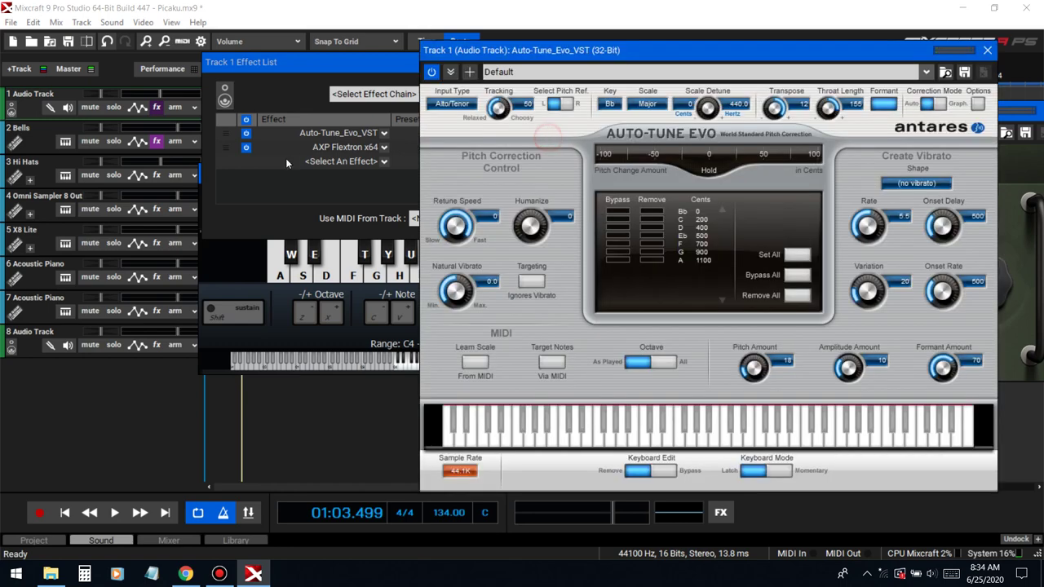
{"action": "left_click", "coordinate": [401, 69]}
{"action": "left_click", "coordinate": [593, 63]}
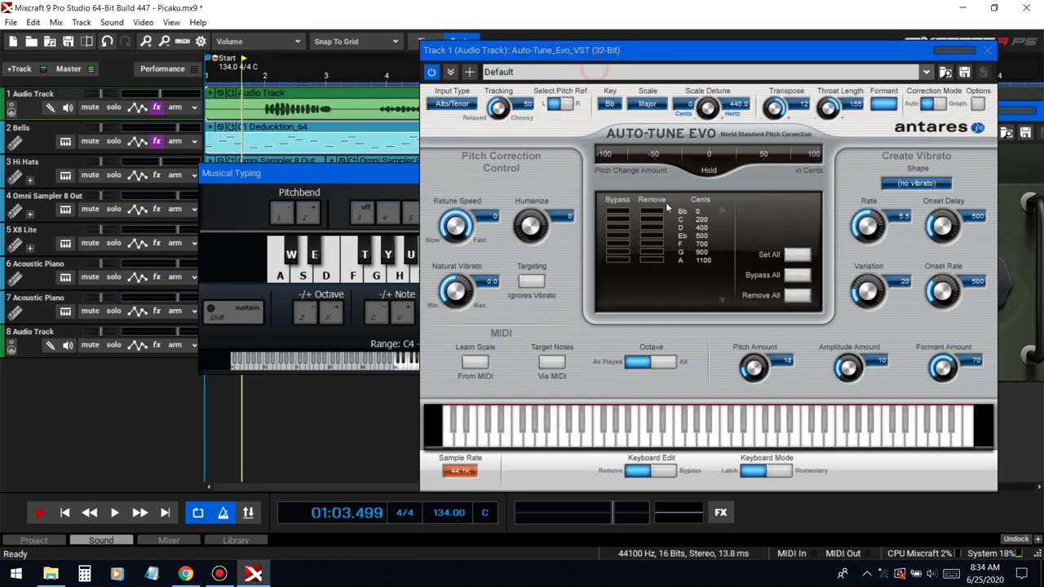
{"action": "left_click", "coordinate": [212, 201]}
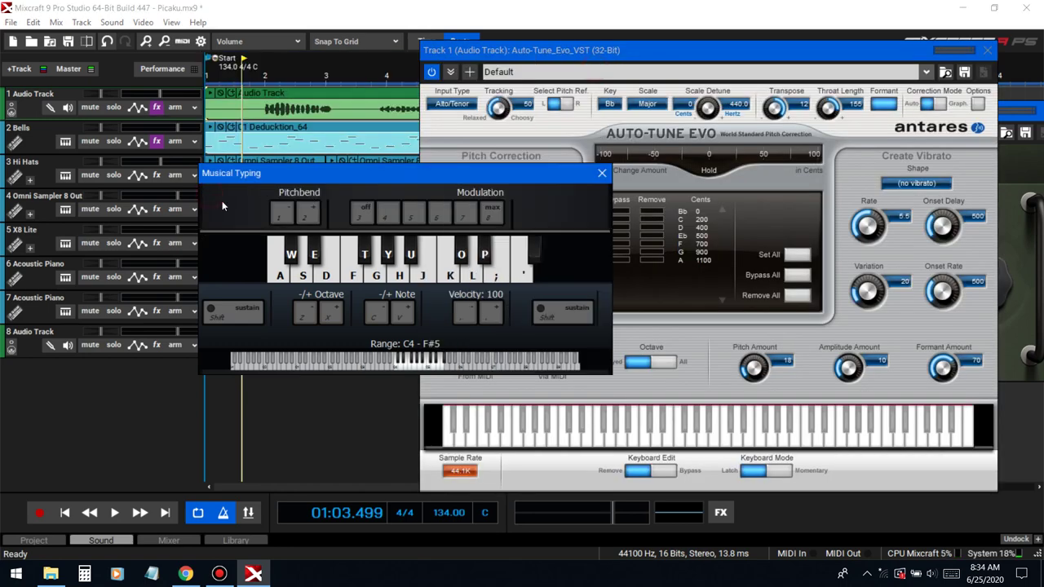
- Place the Musical Typing keyboard beside Auto-Tune and play the listed scale notes, including C, D, D#, F, G and A, through X8 Lite
{"action": "left_click_drag", "start_coordinate": [301, 173], "coordinate": [114, 173]}
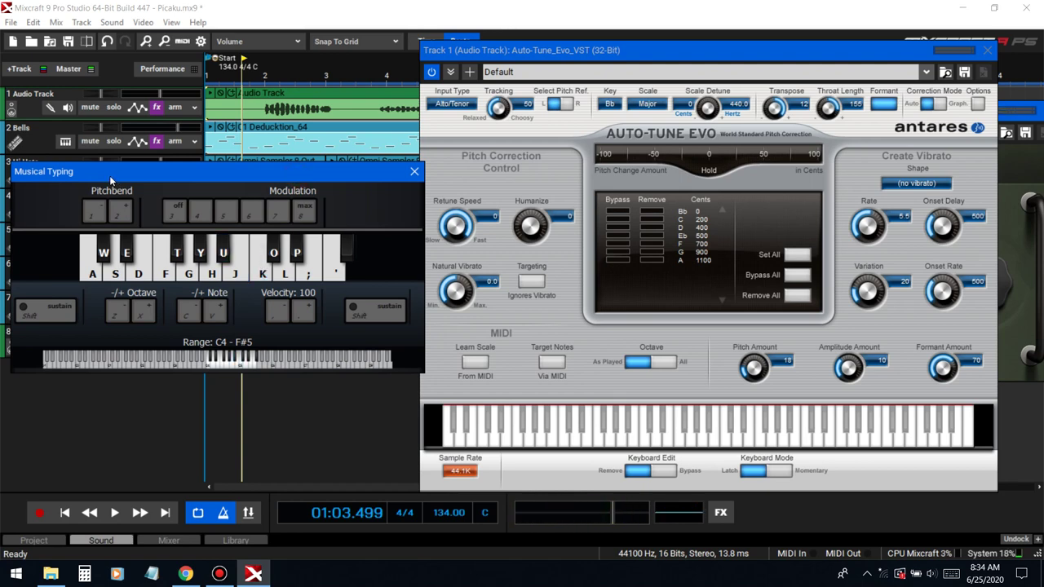
{"action": "key", "text": "a"}
{"action": "key", "text": "s"}
{"action": "key", "text": "e"}
{"action": "key", "text": "e"}
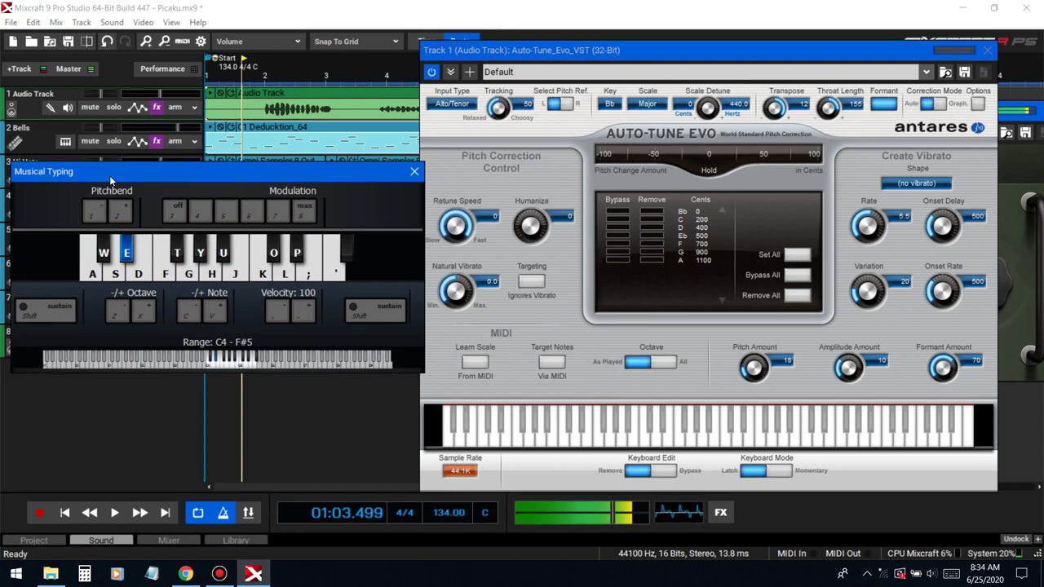
{"action": "key", "text": "f"}
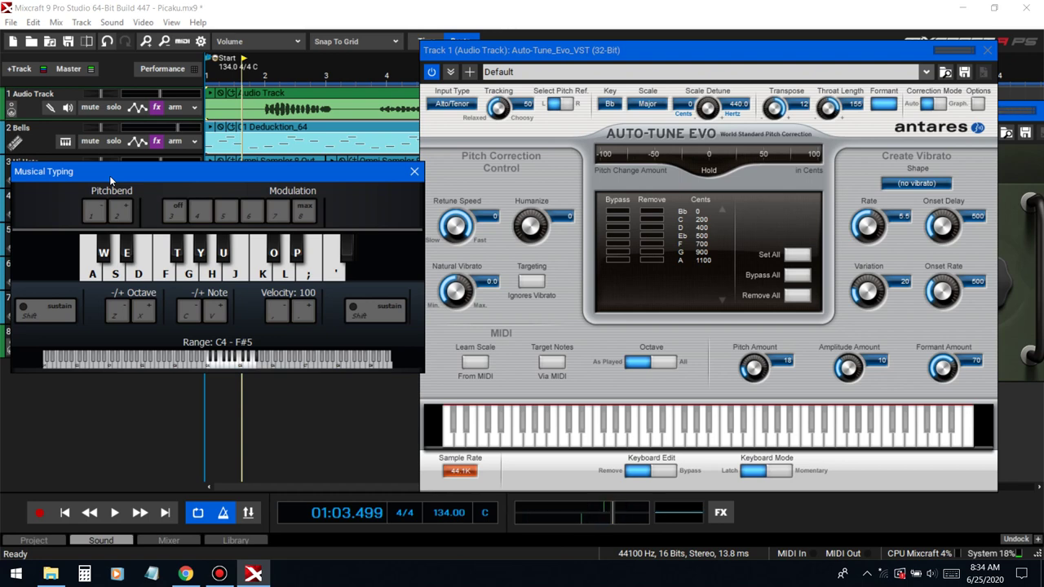
{"action": "key", "text": "g"}
{"action": "key", "text": "h"}
{"action": "key", "text": "u"}
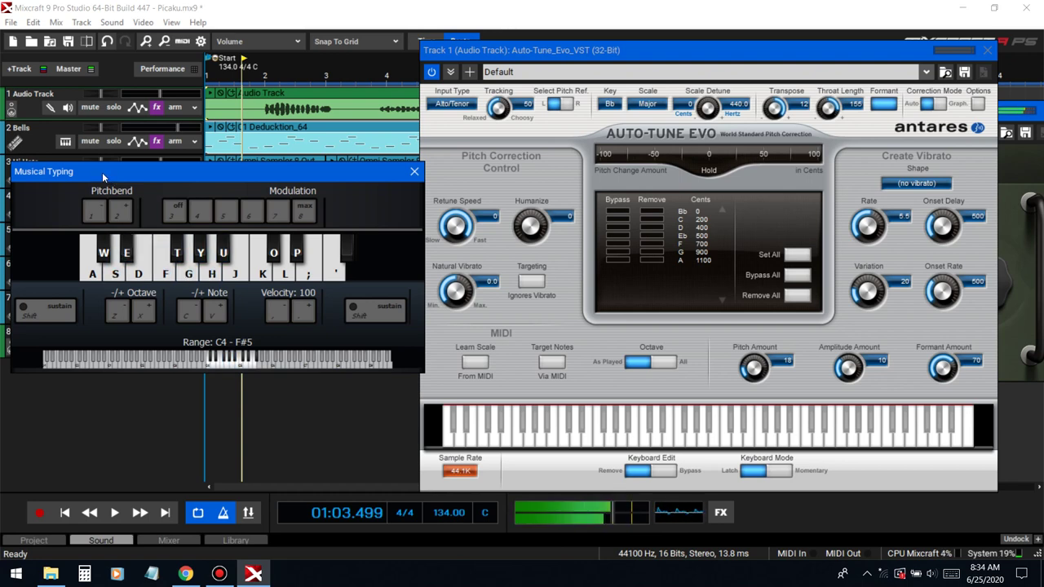
{"action": "key", "text": "w"}
{"action": "key", "text": "s"}
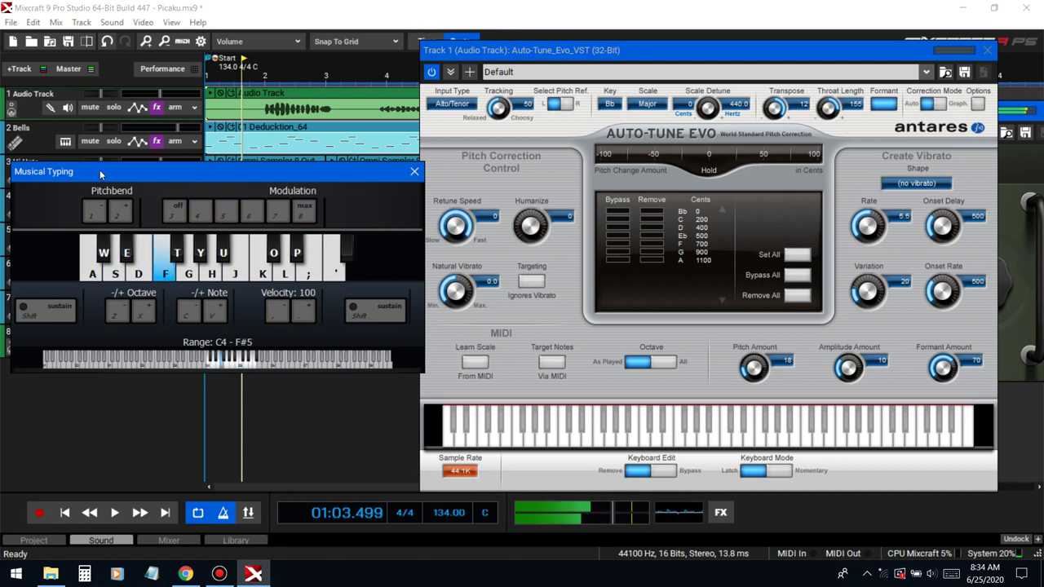
{"action": "key", "text": "h"}
{"action": "key", "text": "u"}
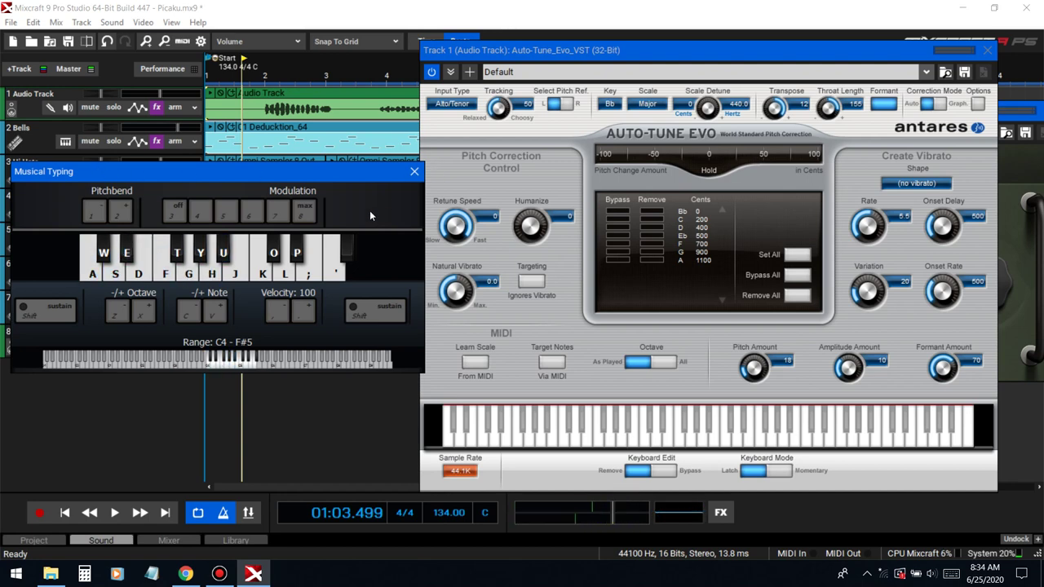
- Close Auto-Tune, load the X8 - AGGRESSIVE 55 preset in X8 Lite, and test it with a C note
{"action": "left_click", "coordinate": [990, 51]}
{"action": "left_click", "coordinate": [693, 167]}
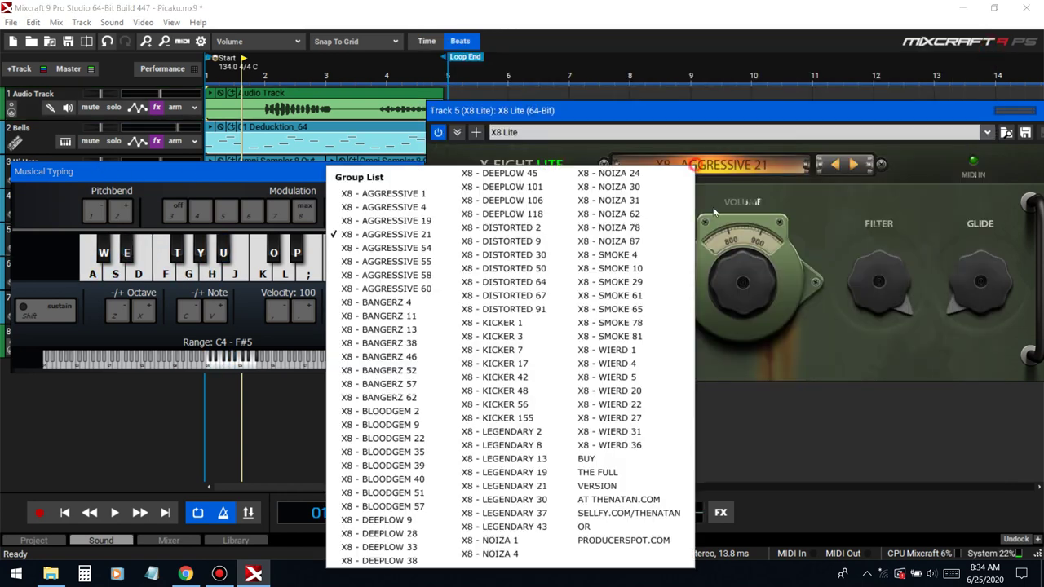
{"action": "left_click", "coordinate": [383, 261]}
{"action": "left_click", "coordinate": [38, 208]}
{"action": "key", "text": "a"}
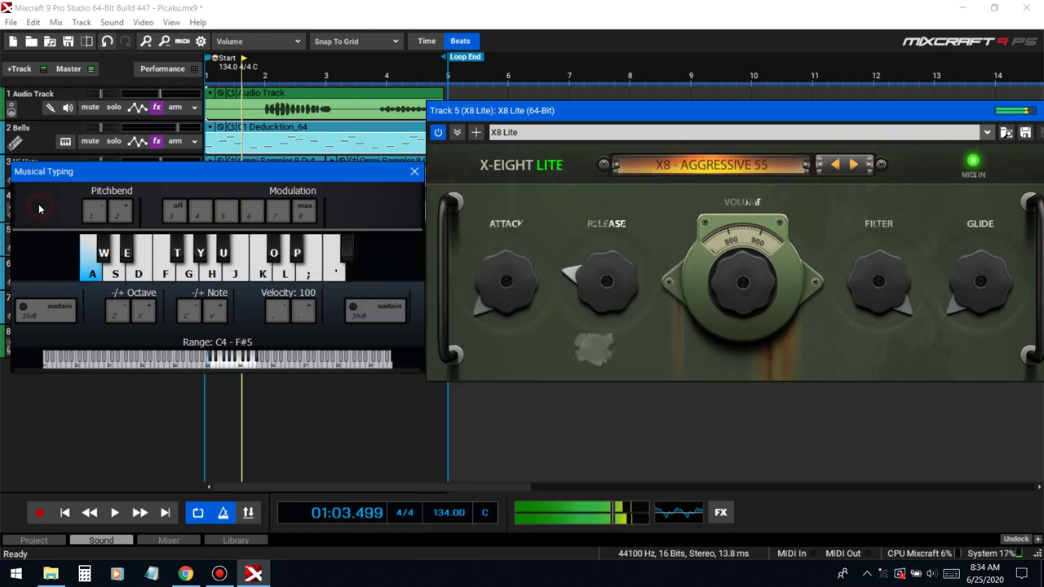
- Lower the Musical Typing range one octave to C3 - F#4 and audition the AGGRESSIVE 55 bass across several notes
{"action": "key", "text": "z"}
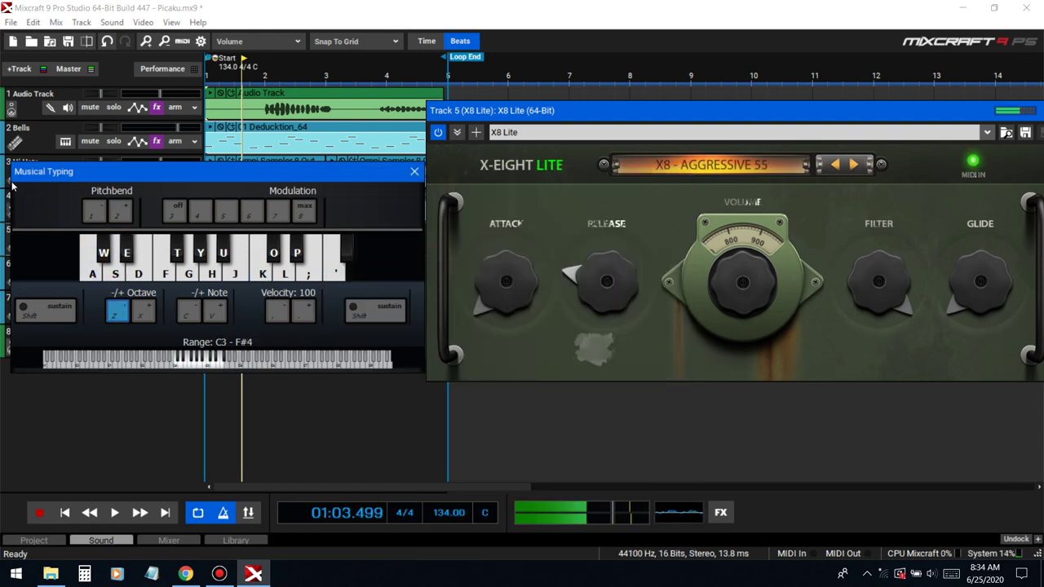
{"action": "key", "text": "d"}
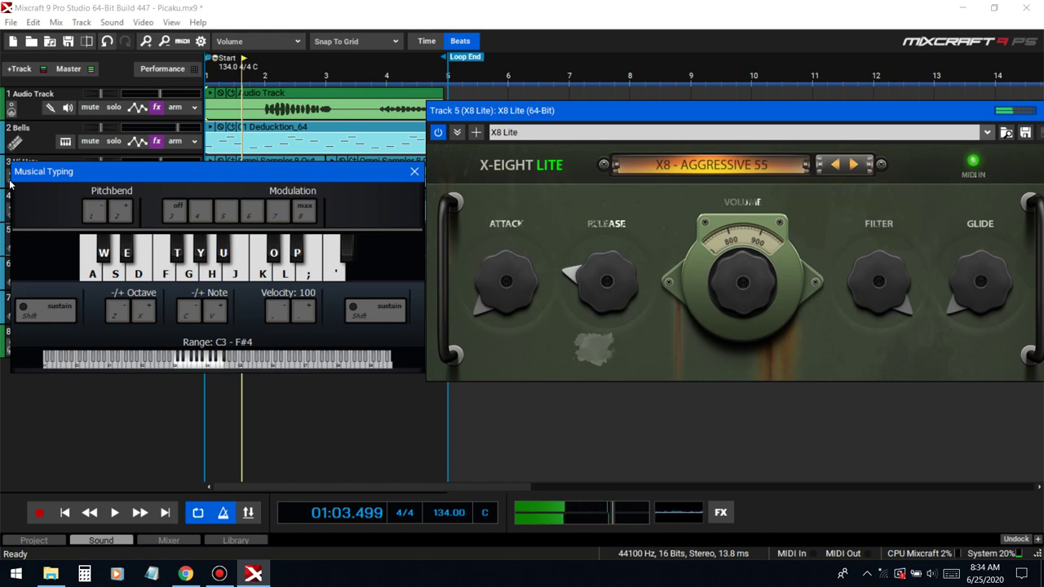
{"action": "key", "text": "g"}
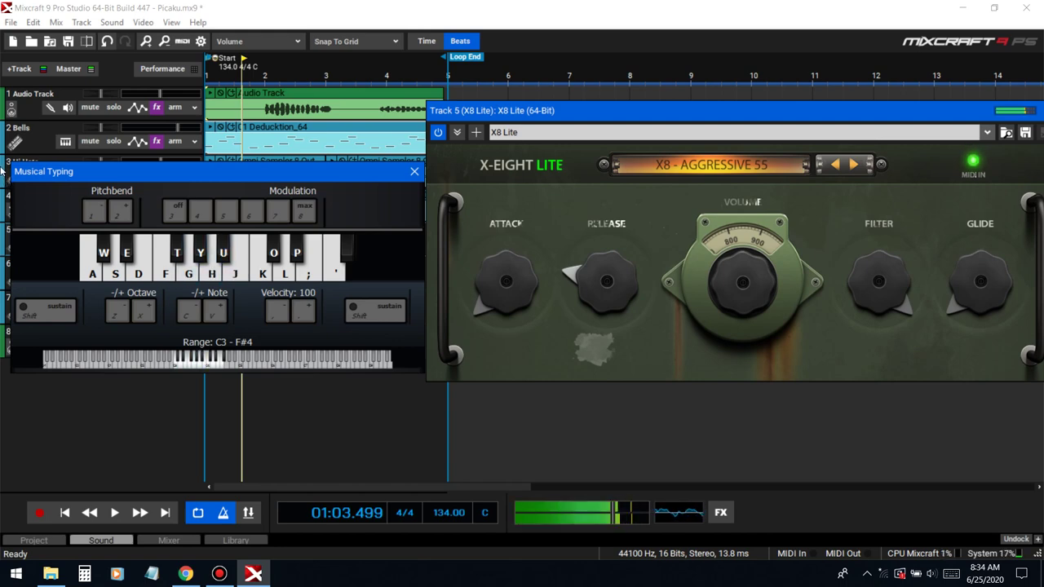
{"action": "key", "text": "h"}
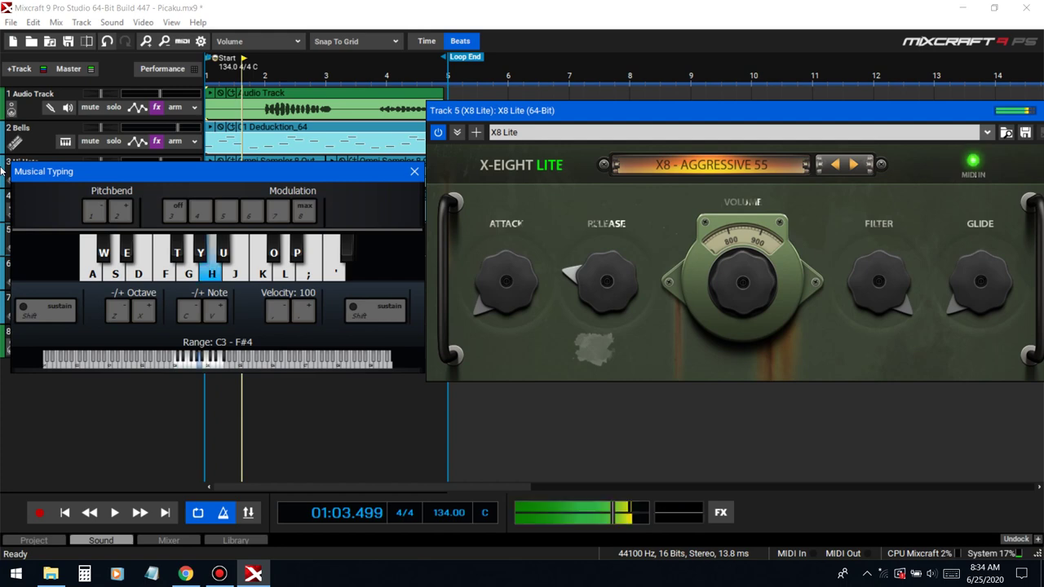
{"action": "key", "text": "a"}
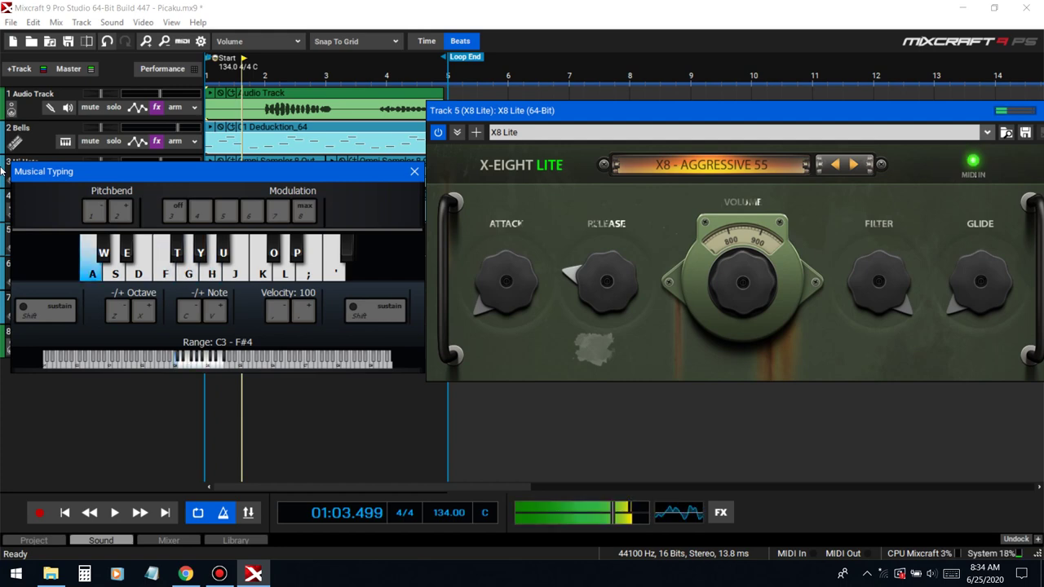
{"action": "key", "text": "s"}
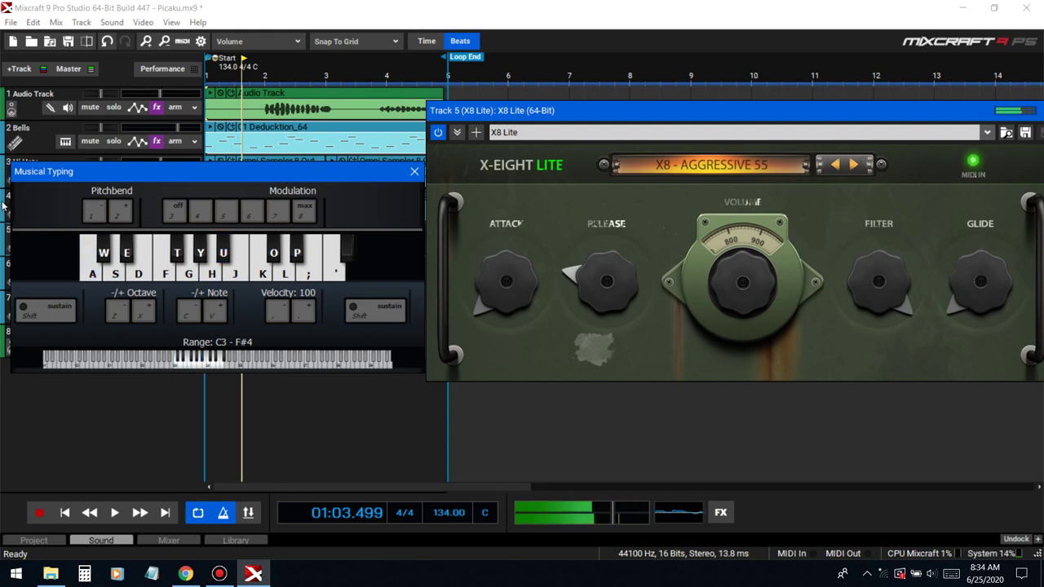
{"action": "key", "text": "e"}
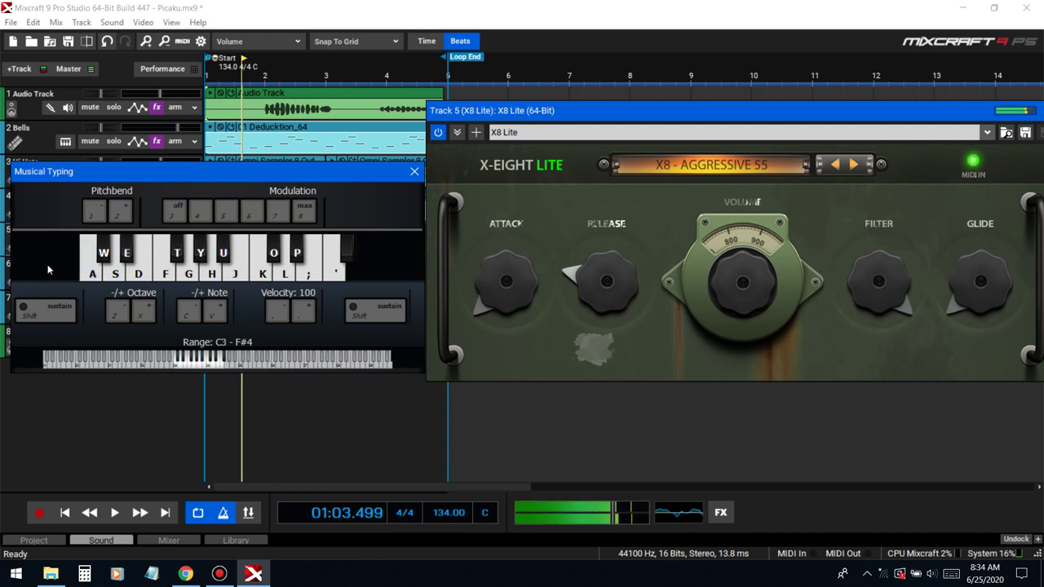
- Play the project from the start and rehearse a bass line of repeated D notes with D#, F, G and A accents, and stop playback
{"action": "left_click", "coordinate": [66, 512]}
{"action": "left_click", "coordinate": [114, 512]}
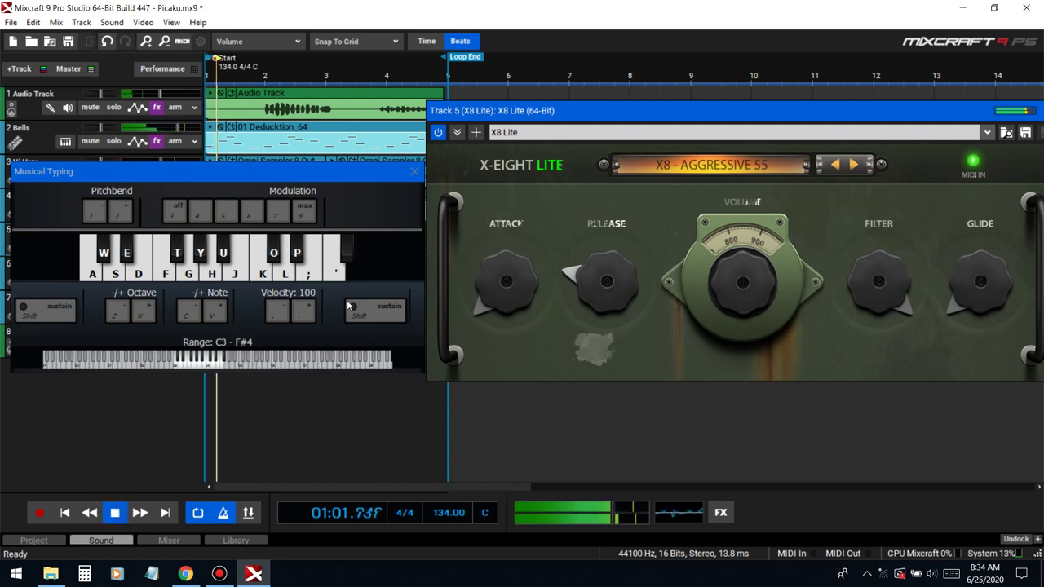
{"action": "key", "text": "s"}
{"action": "key", "text": "s"}
{"action": "key", "text": "e"}
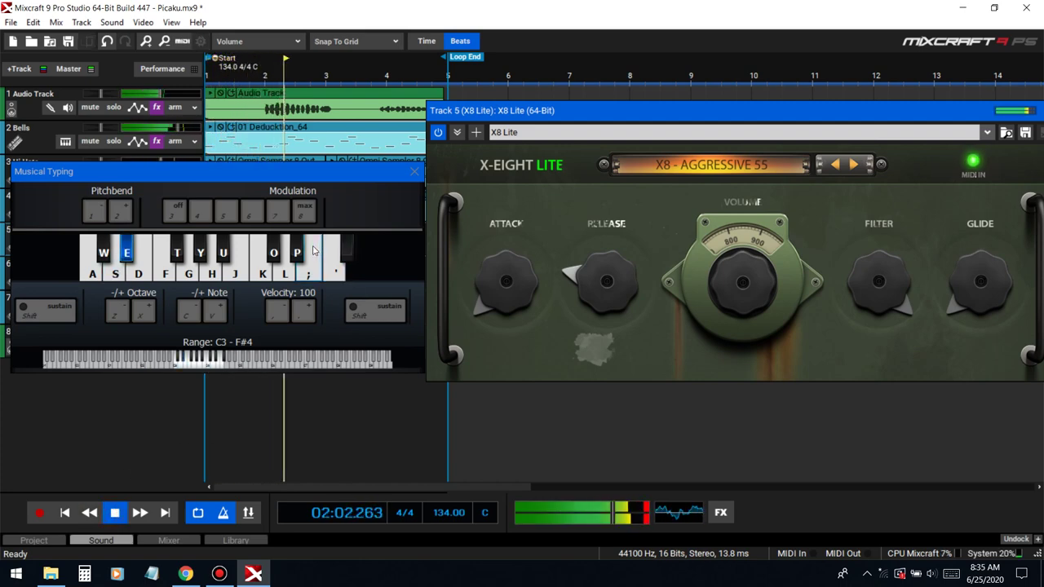
{"action": "key", "text": "p"}
{"action": "key", "text": "s"}
{"action": "key", "text": "s"}
{"action": "key", "text": "s"}
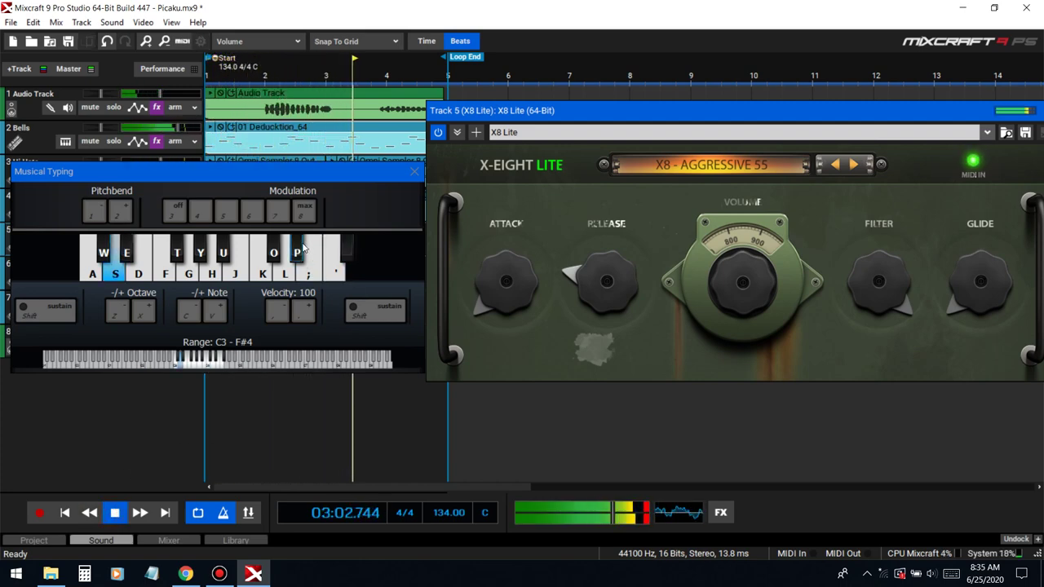
{"action": "key", "text": "e"}
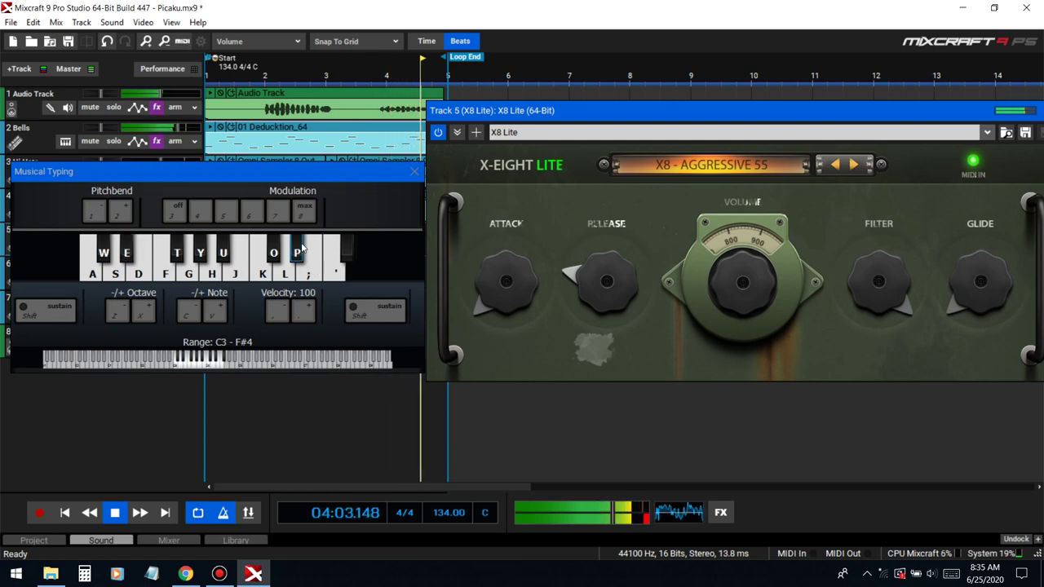
{"action": "key", "text": "s"}
{"action": "key", "text": "s"}
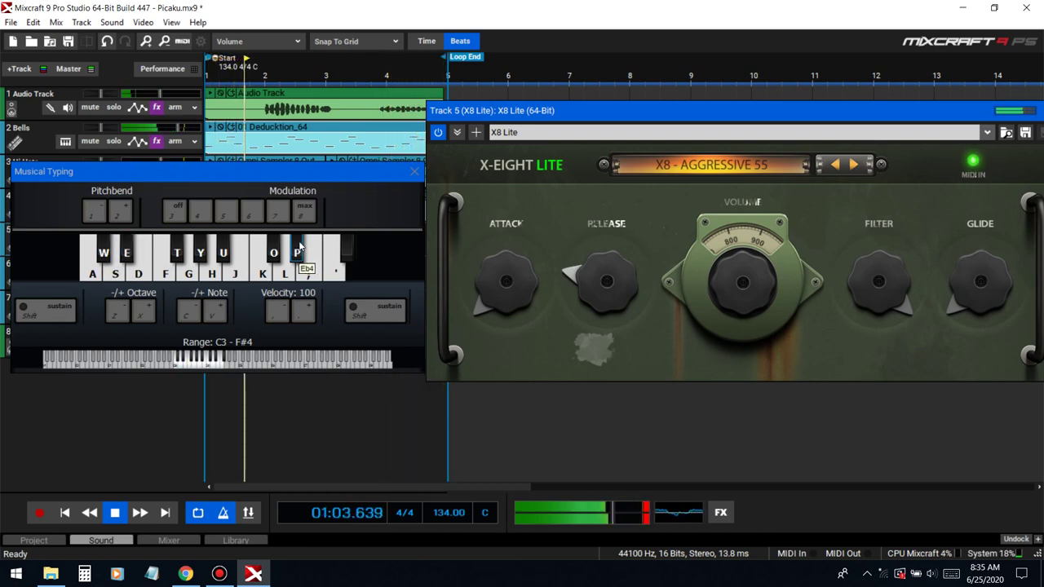
{"action": "key", "text": "s"}
{"action": "key", "text": "f"}
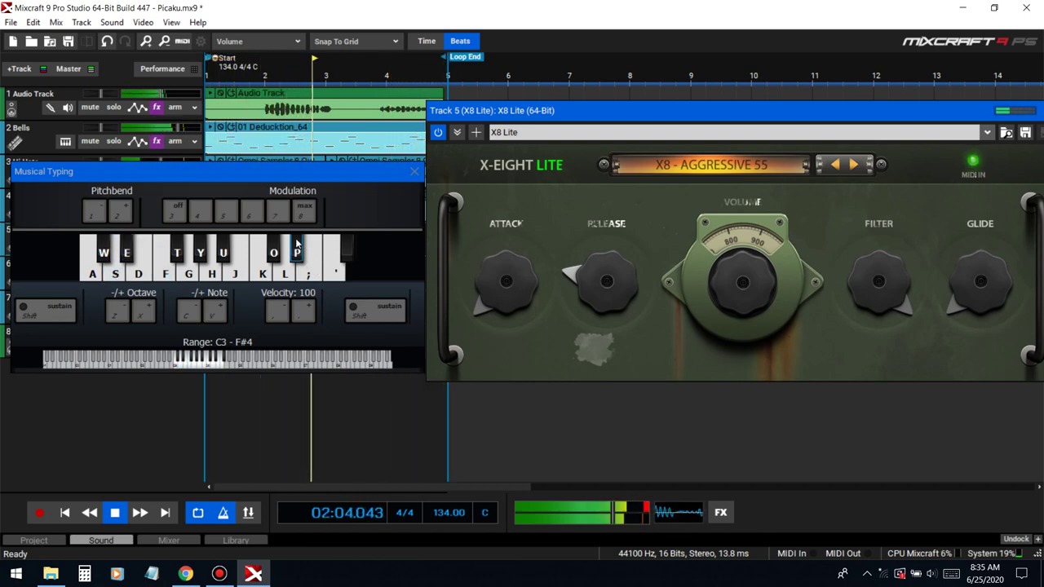
{"action": "key", "text": "s"}
{"action": "key", "text": "s"}
{"action": "key", "text": "s"}
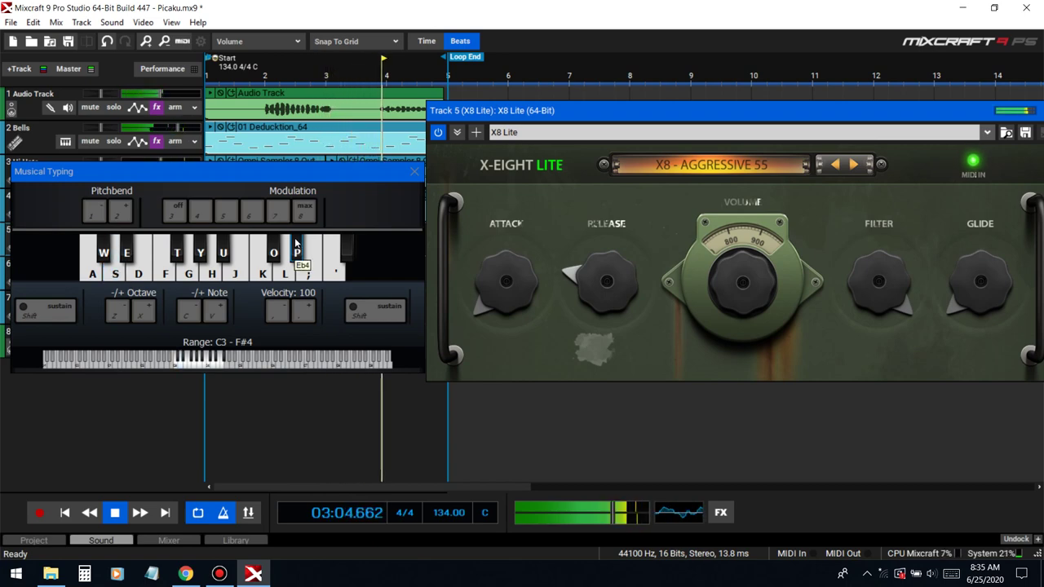
{"action": "key", "text": "s"}
{"action": "key", "text": "g"}
{"action": "key", "text": "s"}
{"action": "key", "text": "s"}
{"action": "key", "text": "s"}
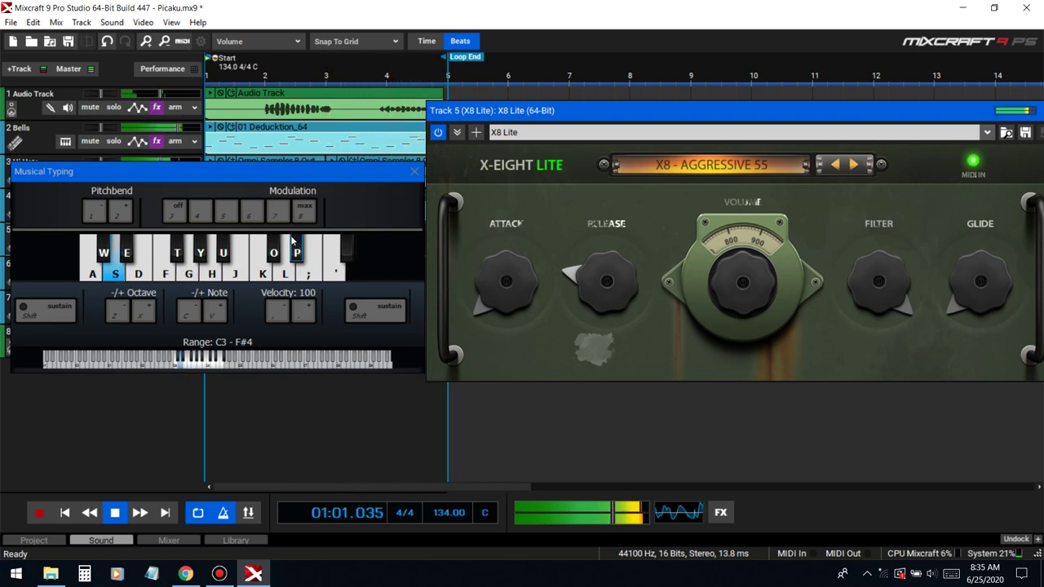
{"action": "key", "text": "s"}
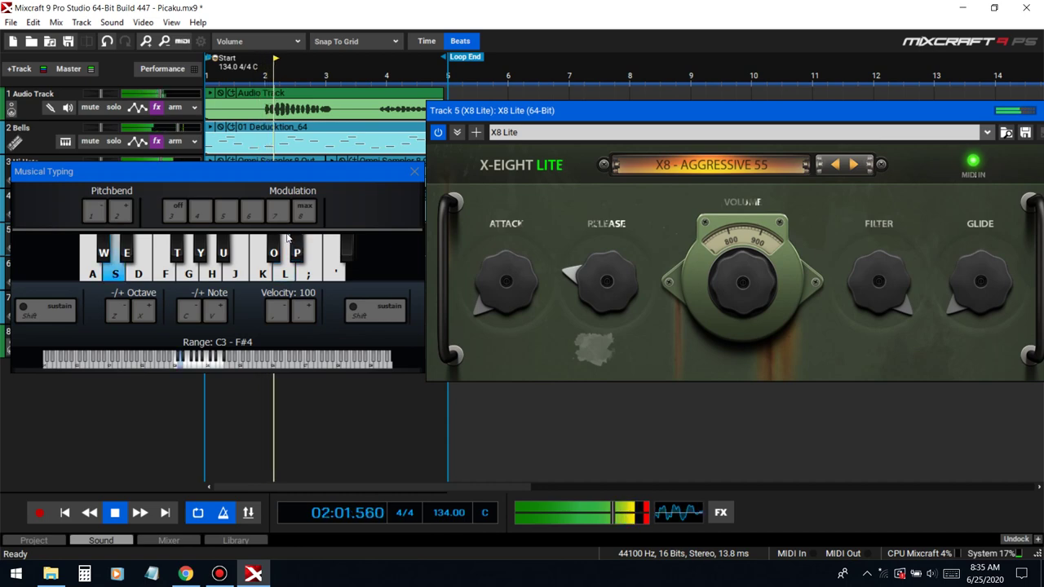
{"action": "key", "text": "h"}
{"action": "key", "text": "s"}
{"action": "key", "text": "s"}
{"action": "key", "text": "s"}
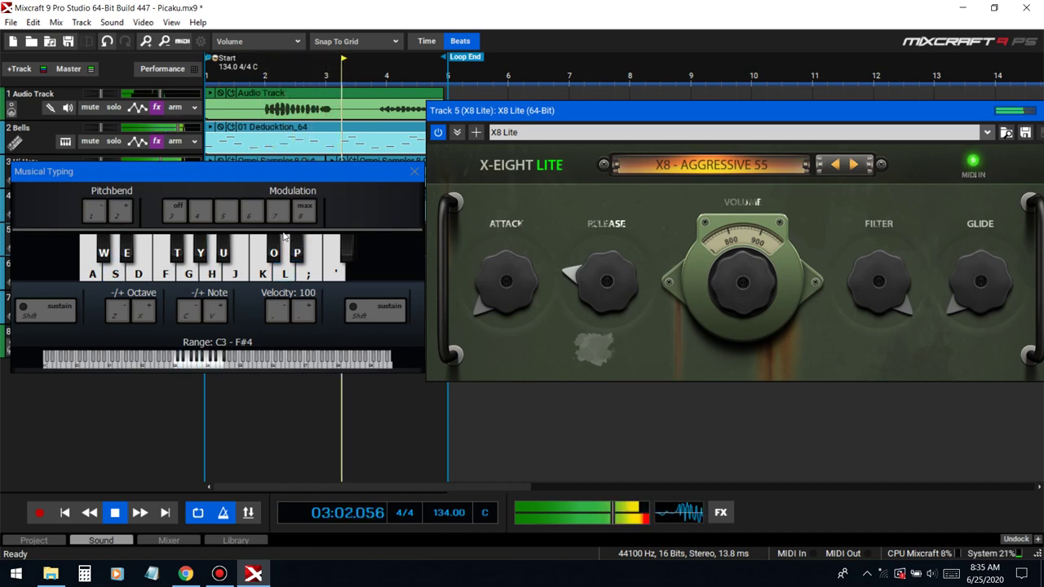
{"action": "key", "text": "s"}
{"action": "key", "text": "f"}
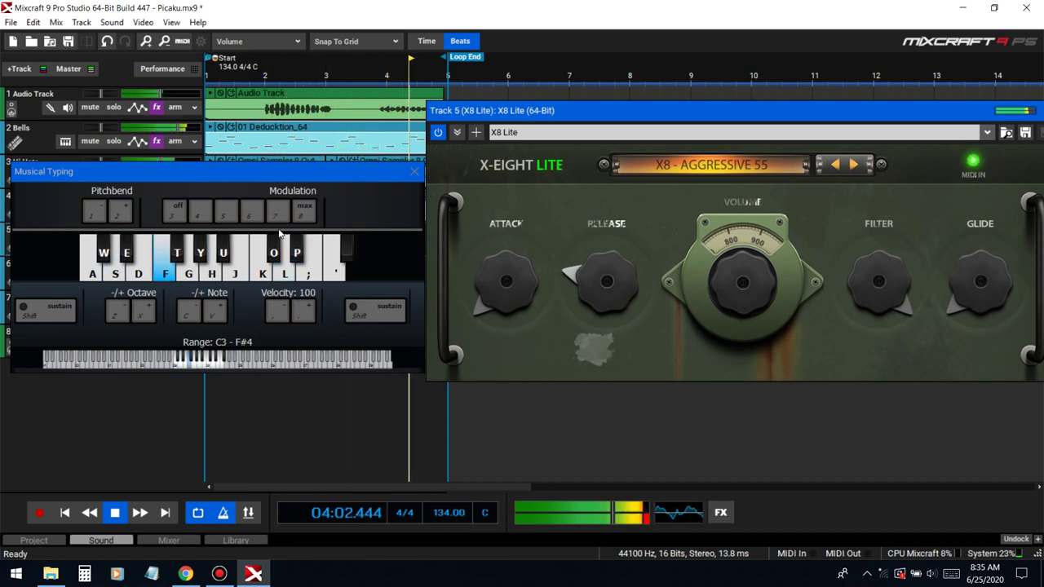
{"action": "key", "text": "space"}
- Record an X8 Lite bass take from the project start, playing repeated D notes on the Musical Typing keyboard
{"action": "left_click", "coordinate": [65, 513]}
{"action": "left_click", "coordinate": [39, 512]}
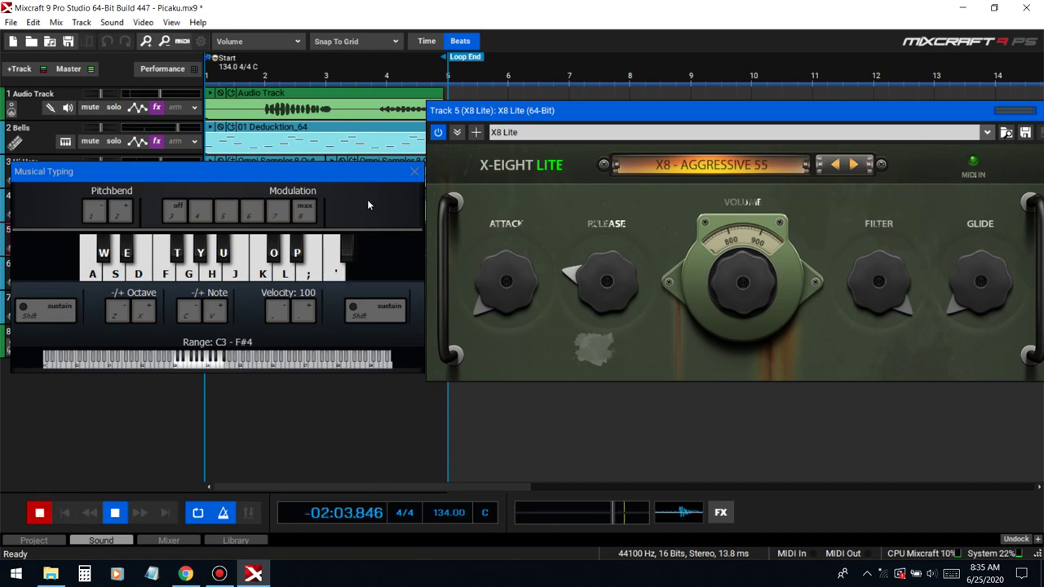
{"action": "left_click", "coordinate": [367, 195]}
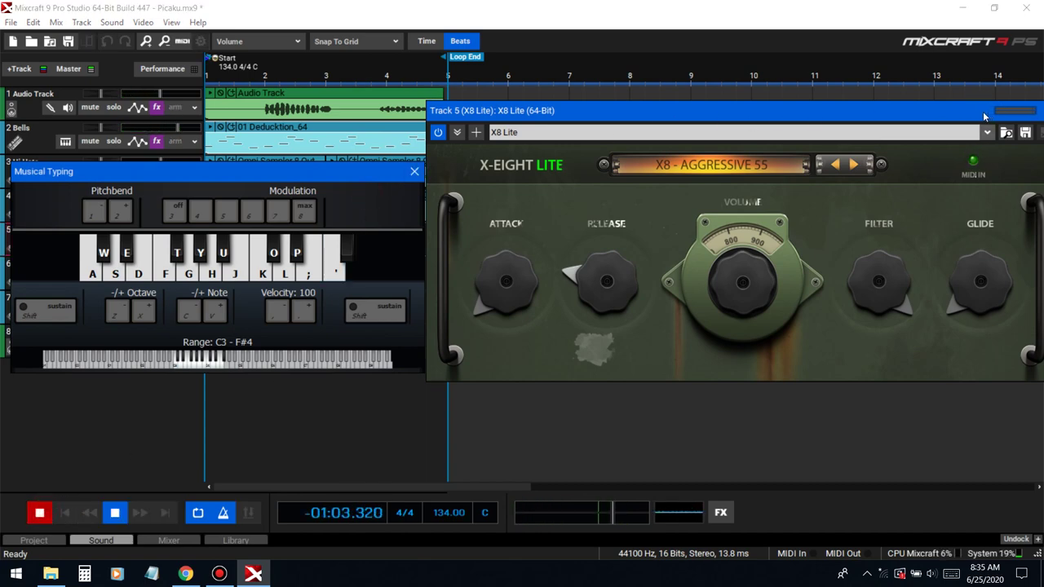
{"action": "key", "text": "s"}
{"action": "key", "text": "s"}
{"action": "key", "text": "s"}
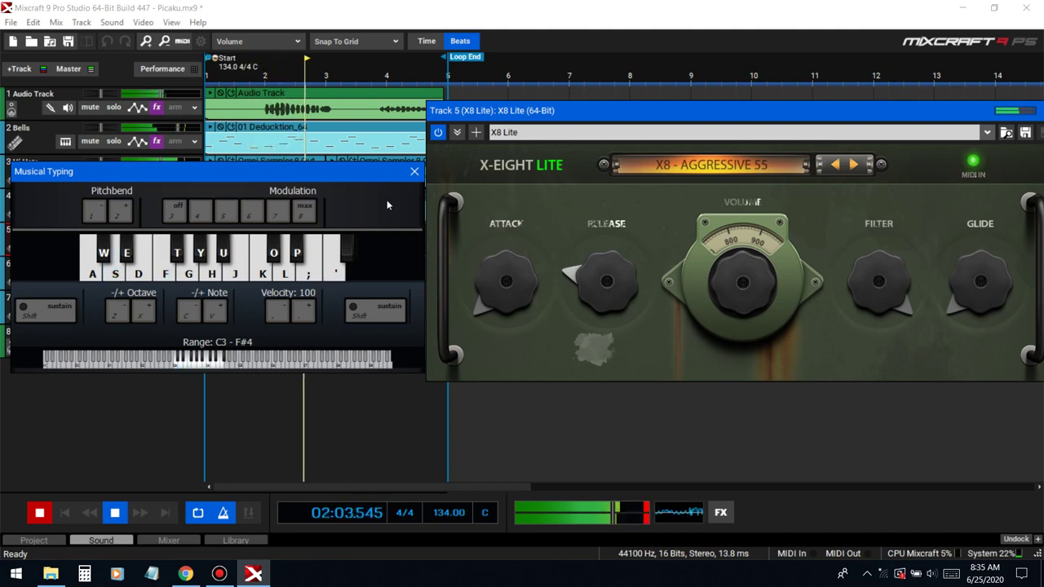
- Record a bass line of D3 and F3 notes on the X8 Lite track and close the instrument windows
{"action": "key", "text": "w"}
{"action": "key", "text": "s"}
{"action": "key", "text": "s"}
{"action": "key", "text": "s"}
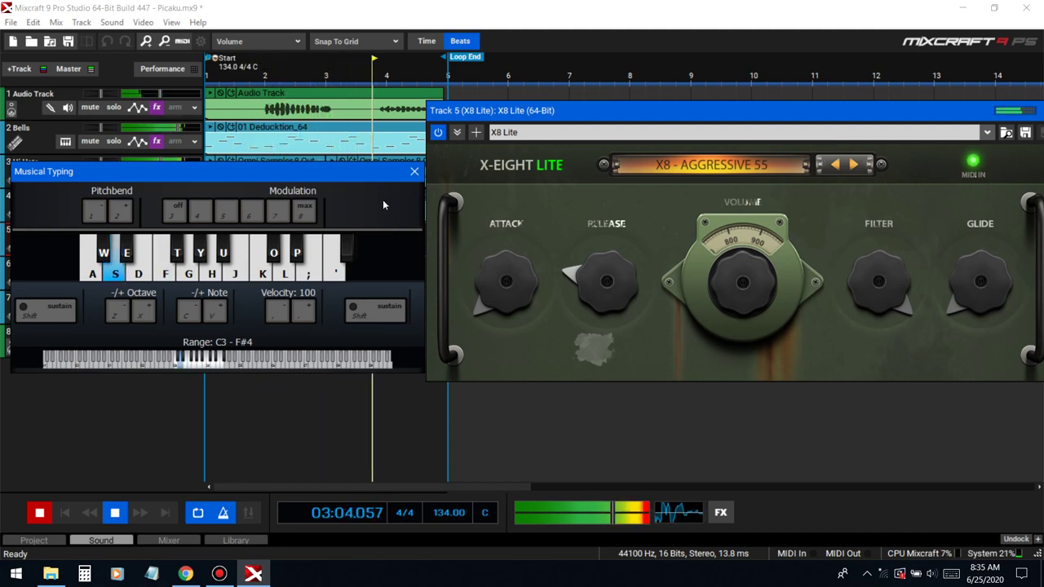
{"action": "key", "text": "f"}
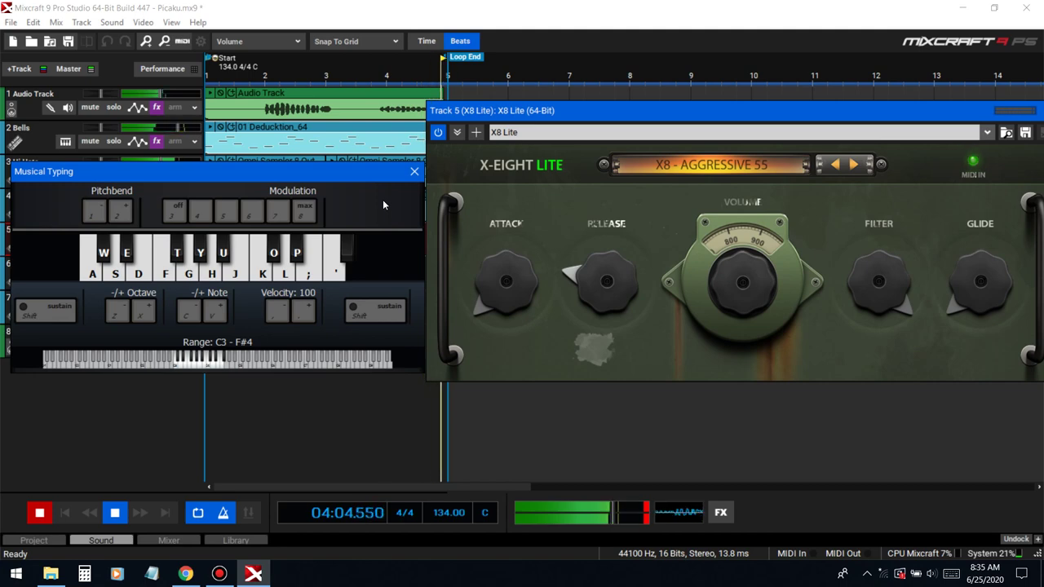
{"action": "key", "text": "space"}
{"action": "left_click", "coordinate": [413, 171]}
{"action": "left_click_drag", "start_coordinate": [516, 111], "coordinate": [358, 105]}
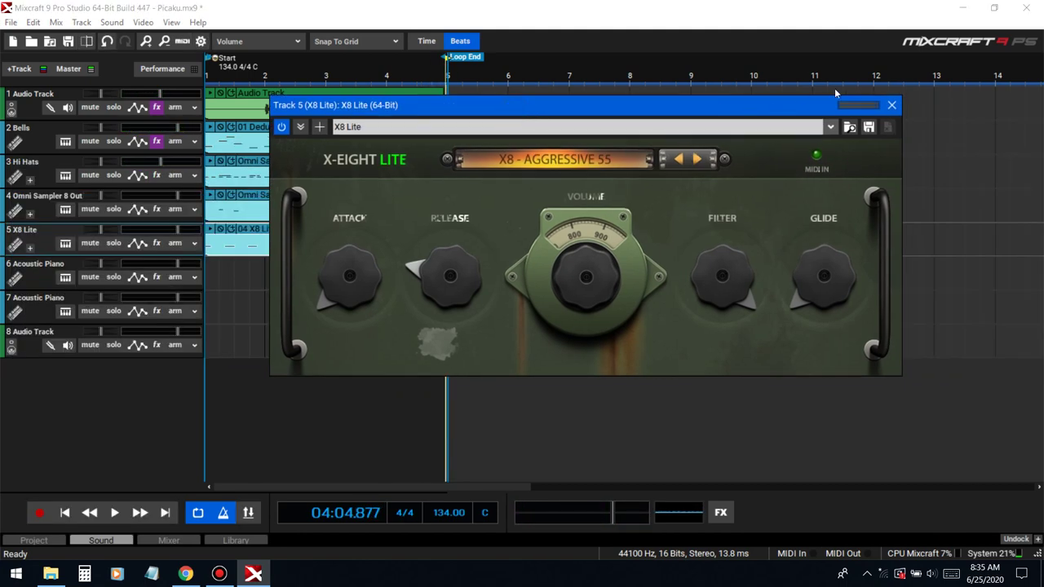
{"action": "left_click", "coordinate": [889, 106]}
- Open the recorded X8 Lite clip for editing and quantize its notes to the grid
{"action": "double_click", "coordinate": [349, 241]}
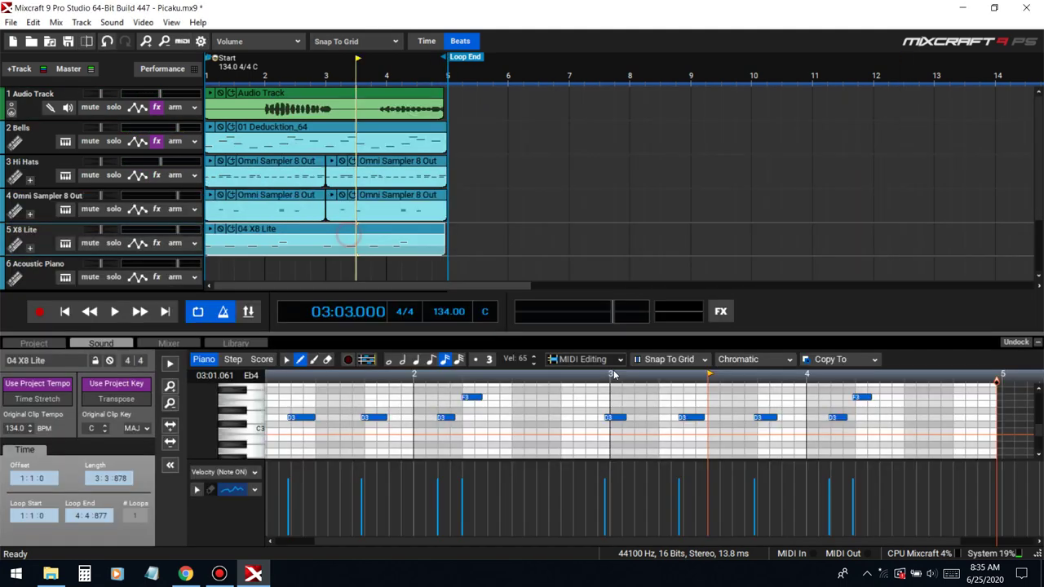
{"action": "left_click", "coordinate": [583, 362]}
{"action": "left_click", "coordinate": [588, 376]}
{"action": "left_click", "coordinate": [581, 363]}
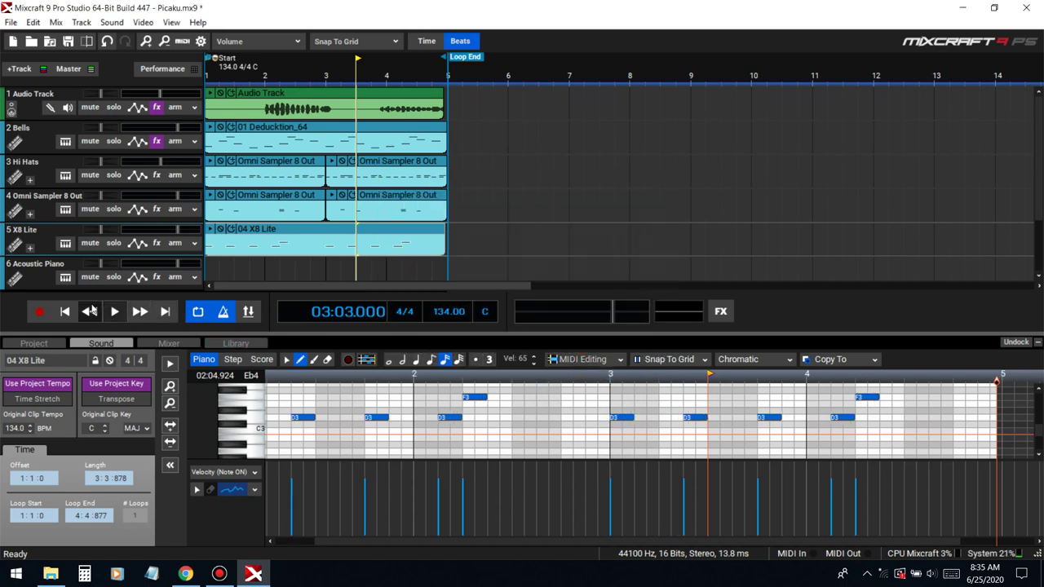
- Play the loop from the start and extend the X8 Lite clip's end to bar 5
{"action": "left_click", "coordinate": [68, 312]}
{"action": "key", "text": "space"}
{"action": "scroll", "coordinate": [636, 434], "scroll_direction": "down", "scroll_amount": 1}
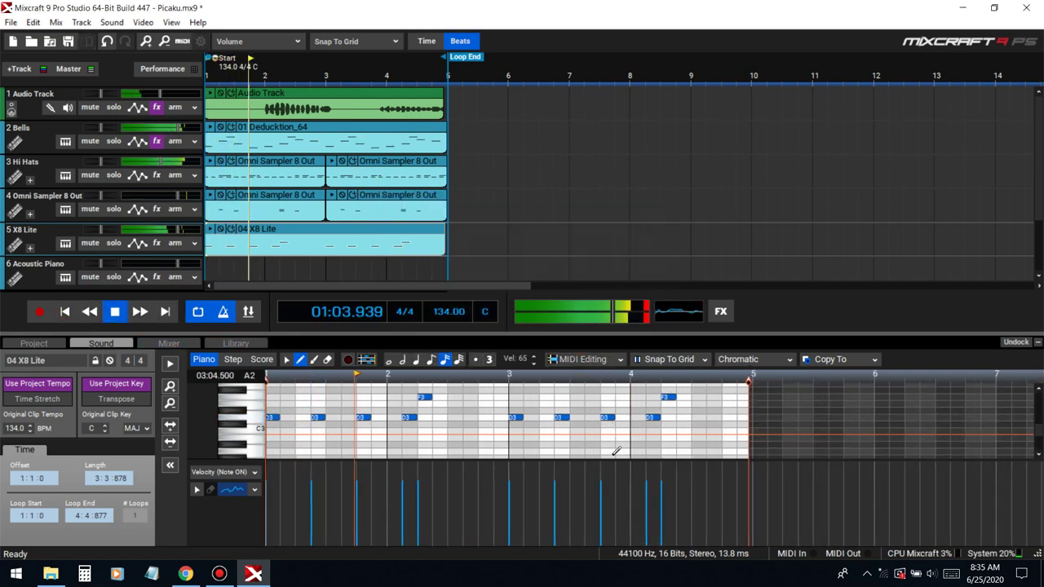
{"action": "left_click_drag", "start_coordinate": [618, 459], "coordinate": [617, 500]}
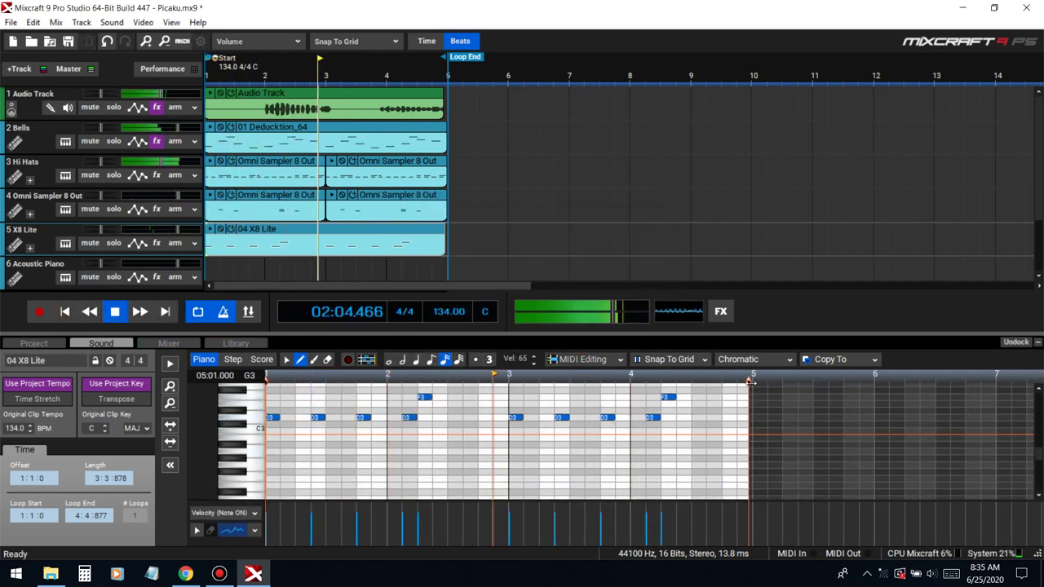
{"action": "left_click_drag", "start_coordinate": [751, 382], "coordinate": [755, 382]}
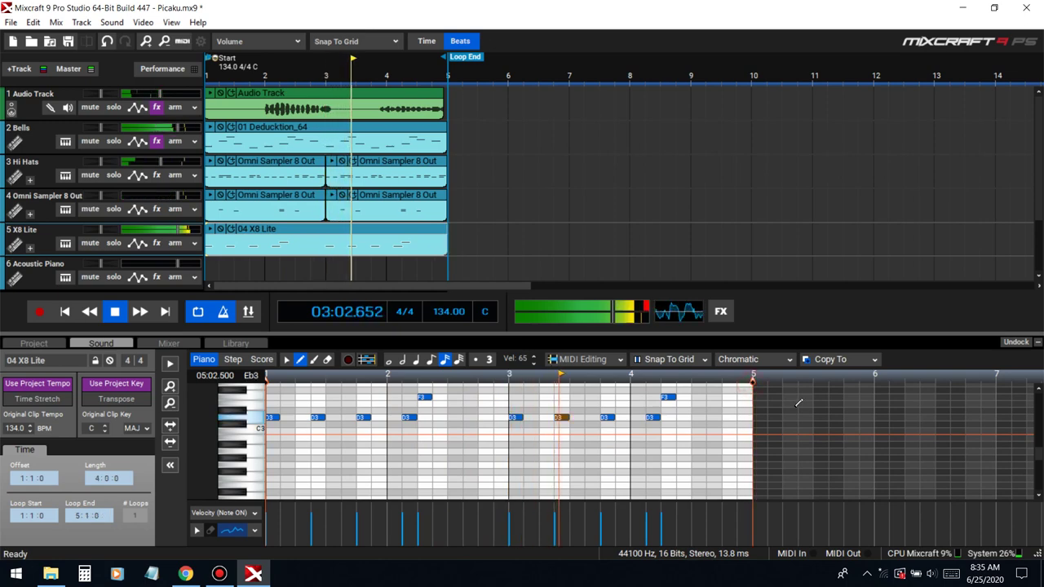
{"action": "left_click", "coordinate": [1036, 343]}
{"action": "key", "text": "space"}
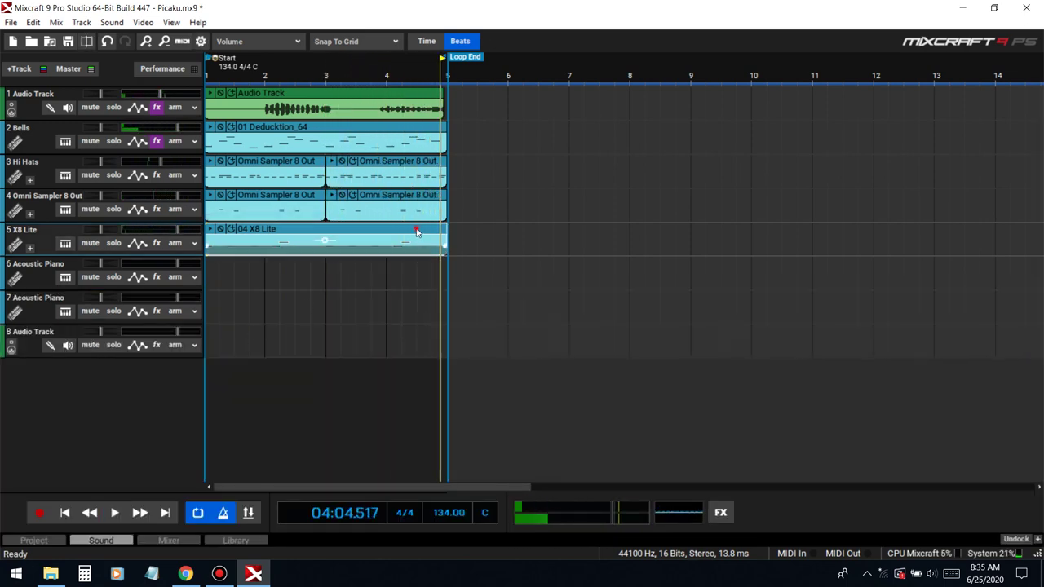
- Add a C3 note on beat 4 of bar 4 in the X8 Lite clip and play the loop
{"action": "double_click", "coordinate": [416, 230]}
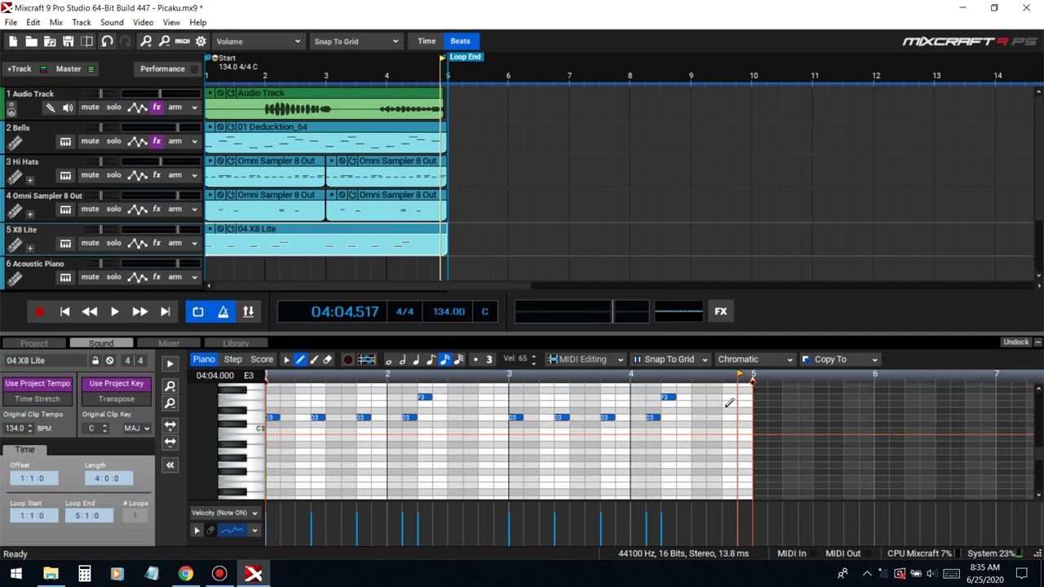
{"action": "left_click", "coordinate": [729, 403]}
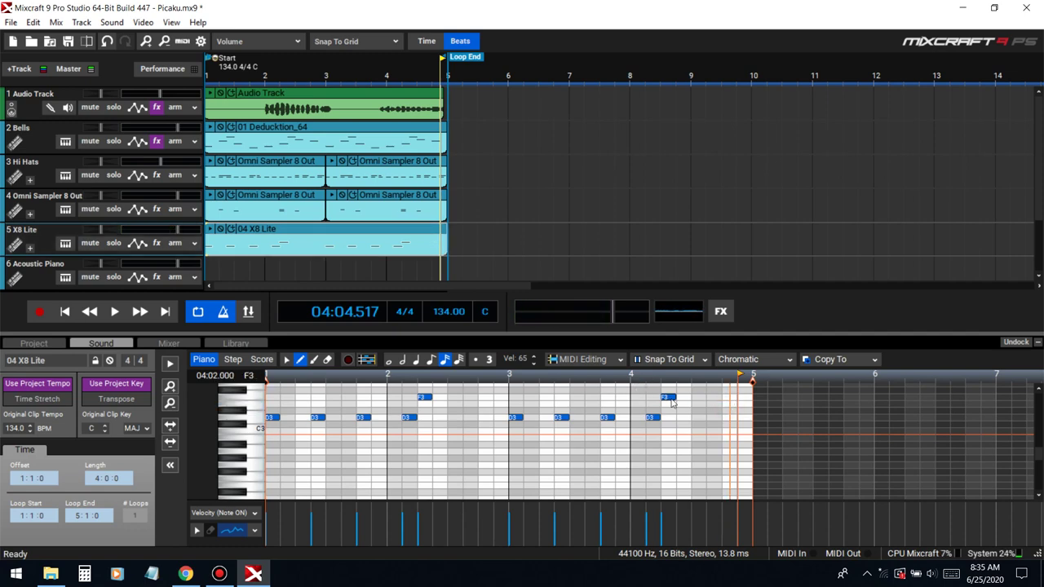
{"action": "left_click", "coordinate": [670, 398]}
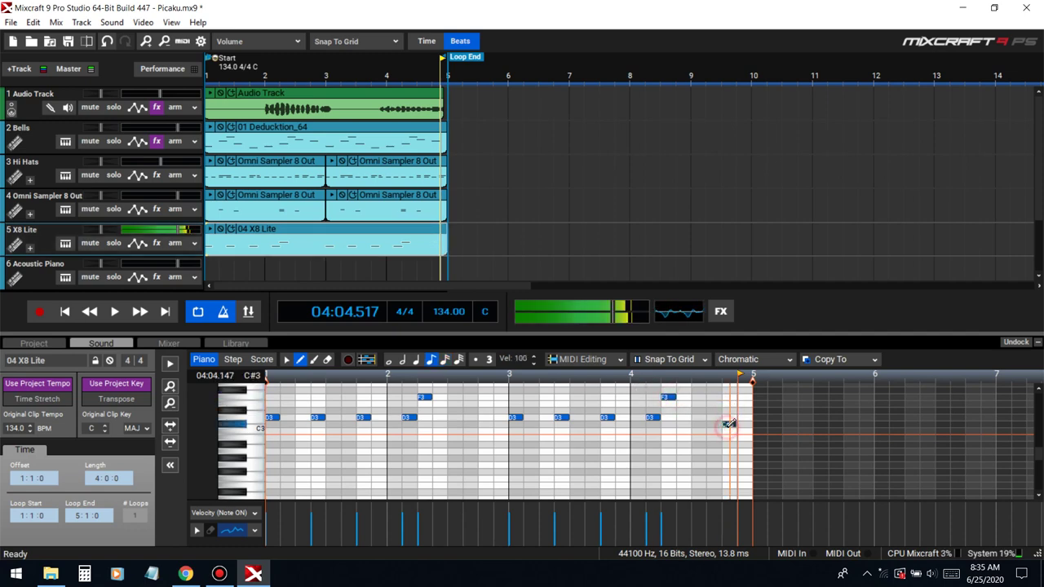
{"action": "key", "text": "space"}
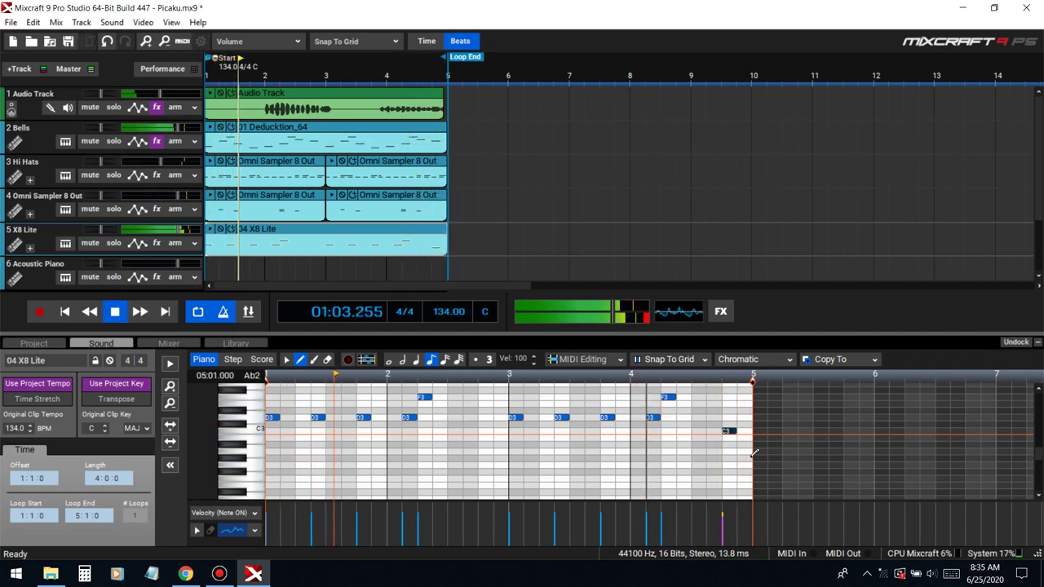
- Add a matching C3 note halfway through beat 3 of bar 2 in the X8 Lite clip and play it back
{"action": "left_click", "coordinate": [467, 438]}
{"action": "left_click", "coordinate": [470, 439]}
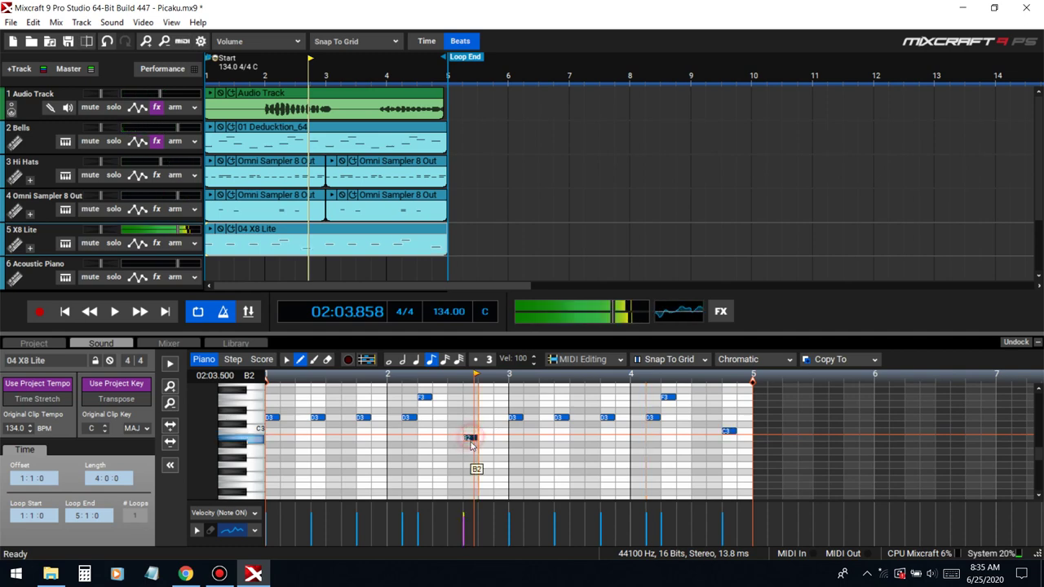
{"action": "key", "text": "space"}
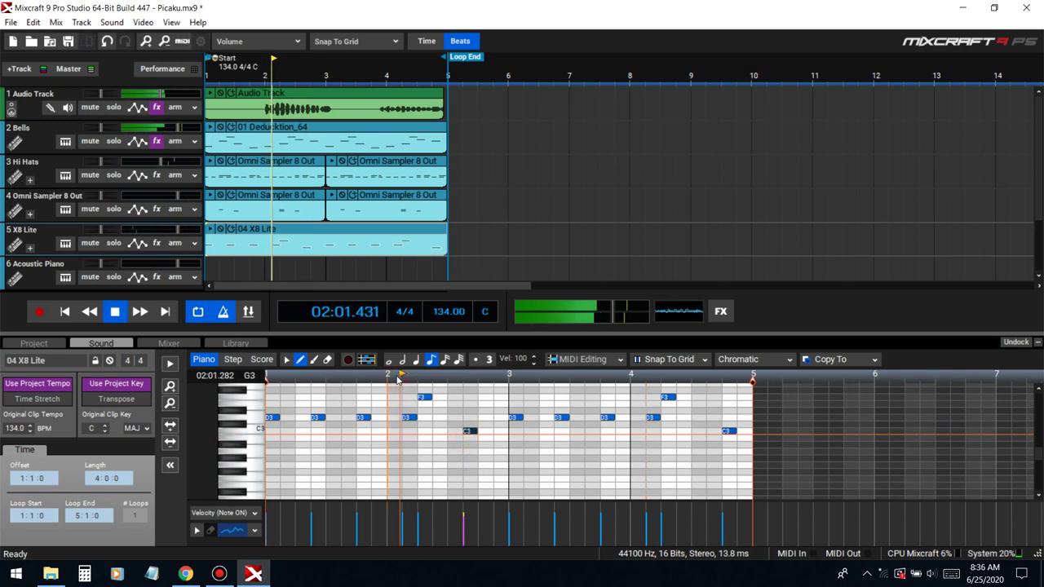
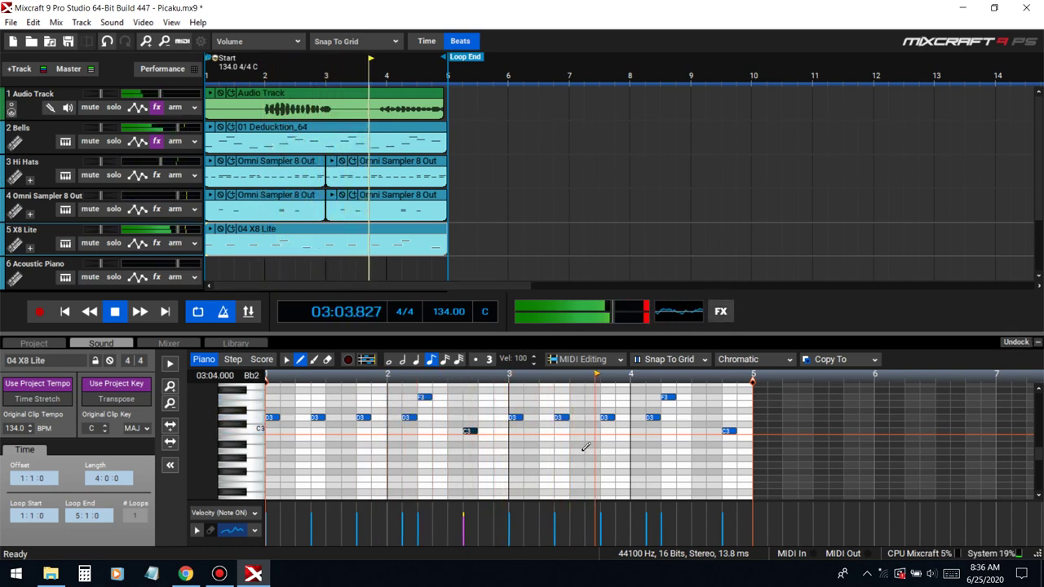
- Move bar 2's C3 note half a beat later and bar 4's C3 note half a beat earlier, checking them in playback
{"action": "key", "text": "space"}
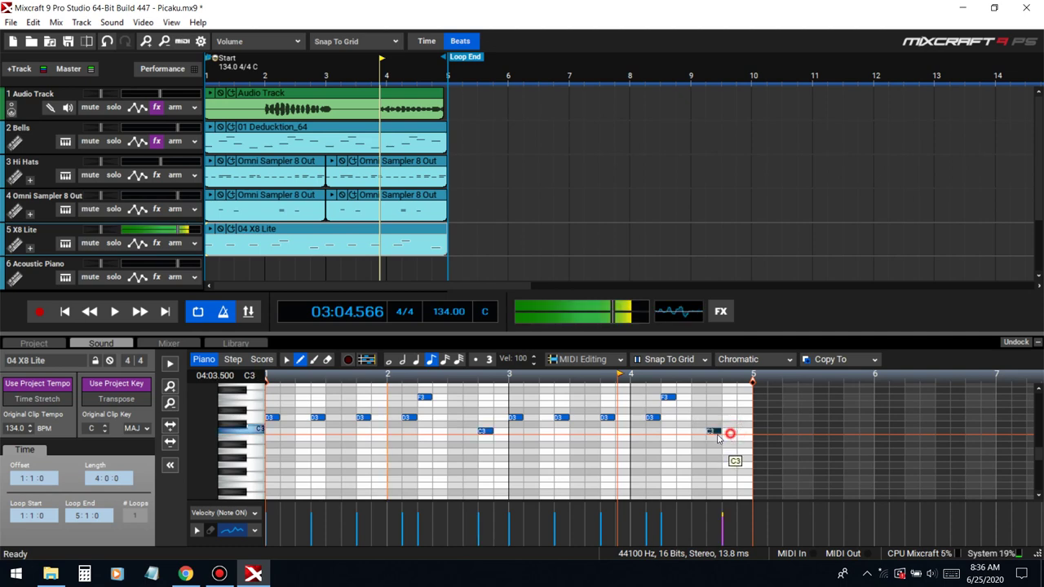
{"action": "key", "text": "space"}
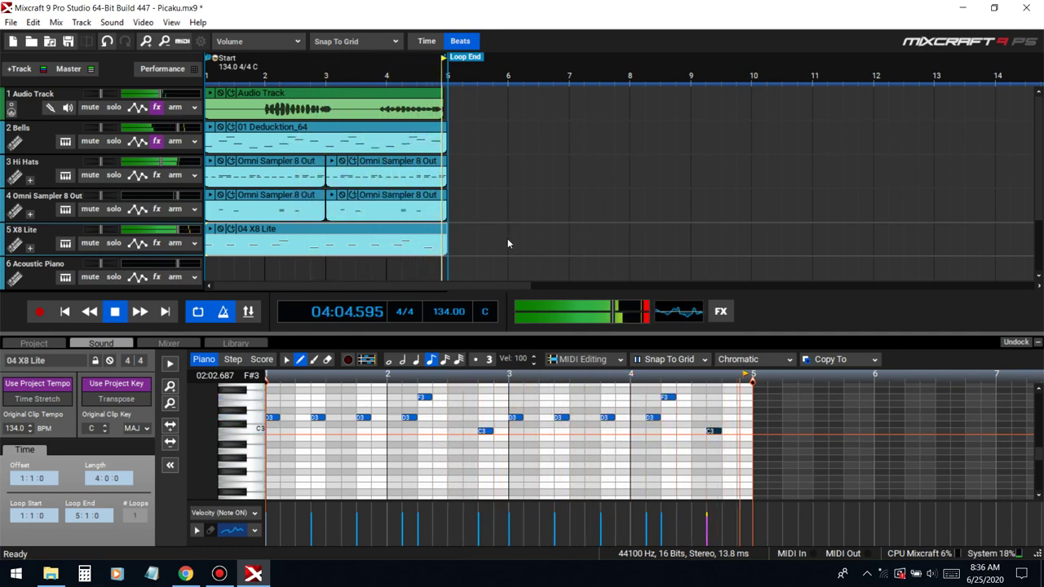
{"action": "left_click", "coordinate": [1038, 343]}
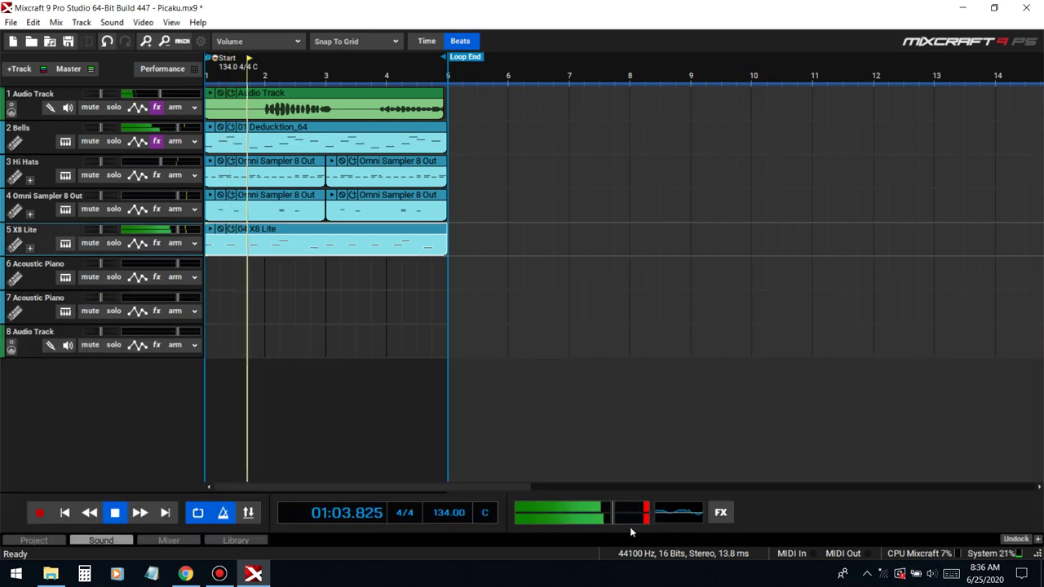
- Add the Limiter6-x64 effect to the master track with its default preset
{"action": "left_click", "coordinate": [721, 512]}
{"action": "mouse_move", "coordinate": [318, 138]}
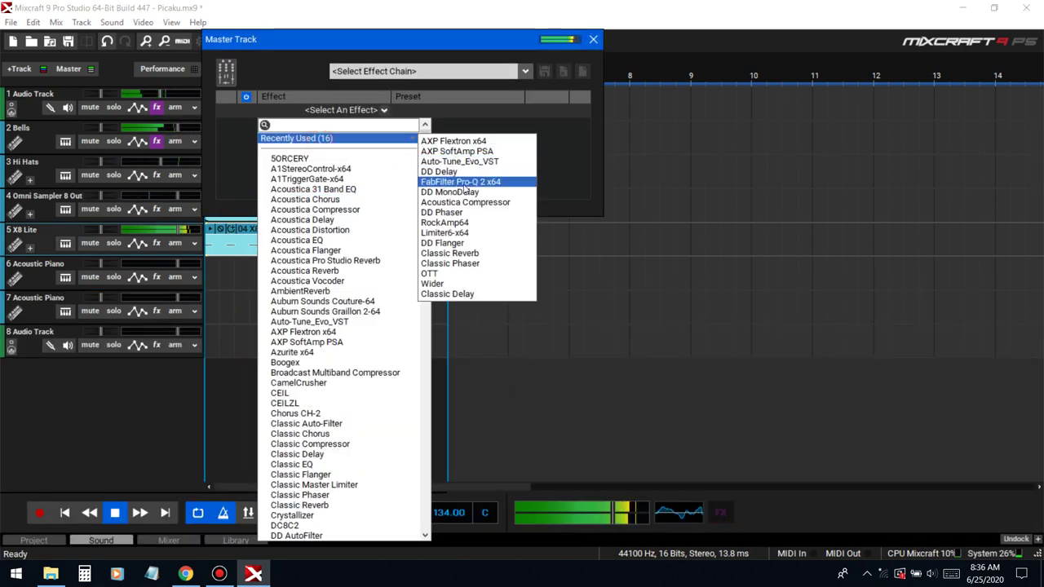
{"action": "left_click", "coordinate": [454, 233]}
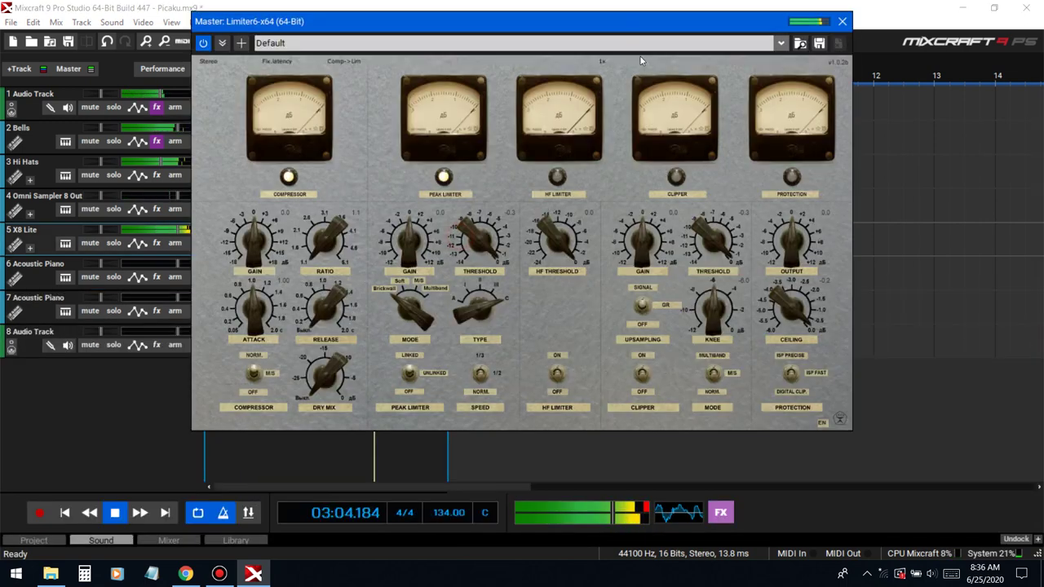
{"action": "left_click", "coordinate": [843, 21]}
{"action": "left_click", "coordinate": [594, 38]}
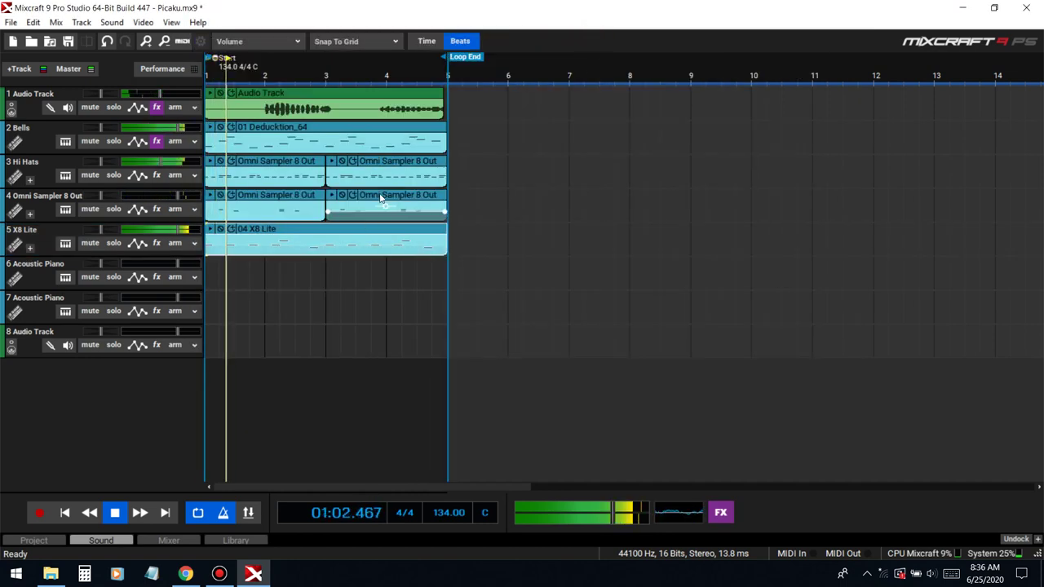
- Rename track 4 as Drums
{"action": "double_click", "coordinate": [41, 196]}
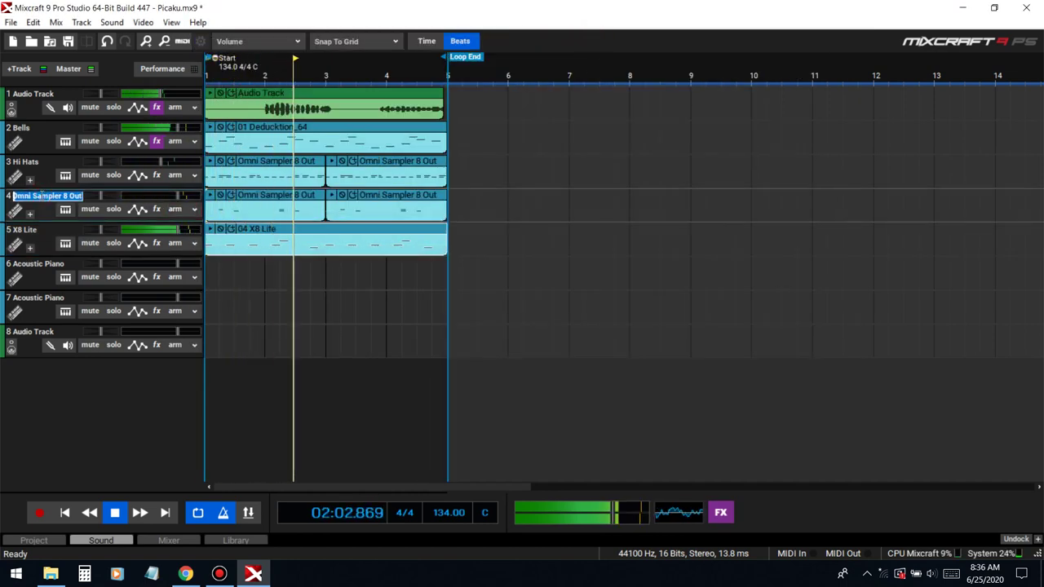
{"action": "type", "text": "Dr"}
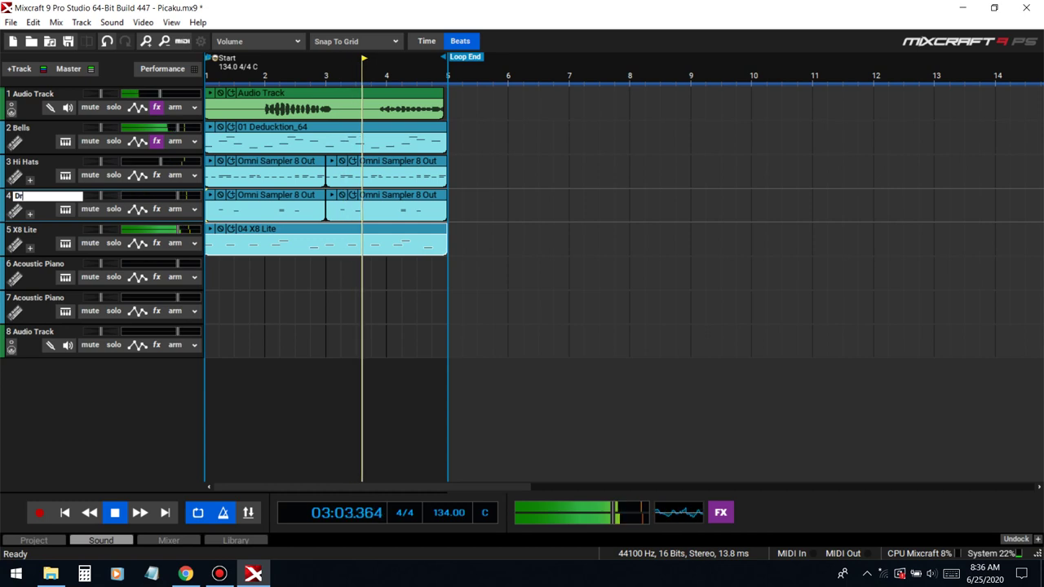
{"action": "type", "text": "ums"}
{"action": "key", "text": "Return"}
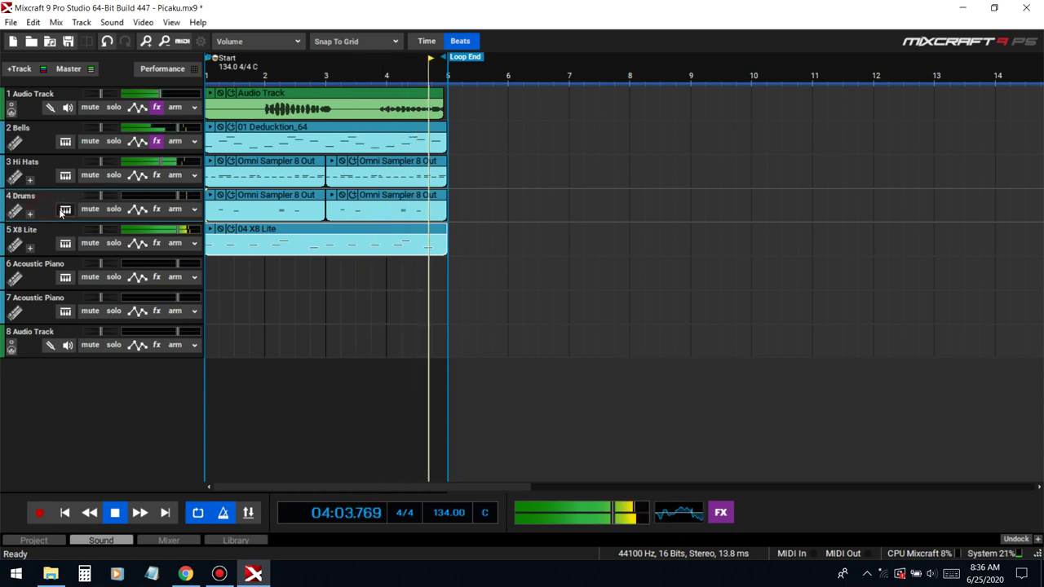
- Open the Omni Sampler of the Drums track and start adding a sound to its empty C4 pad
{"action": "left_click", "coordinate": [66, 210]}
{"action": "left_click", "coordinate": [435, 407]}
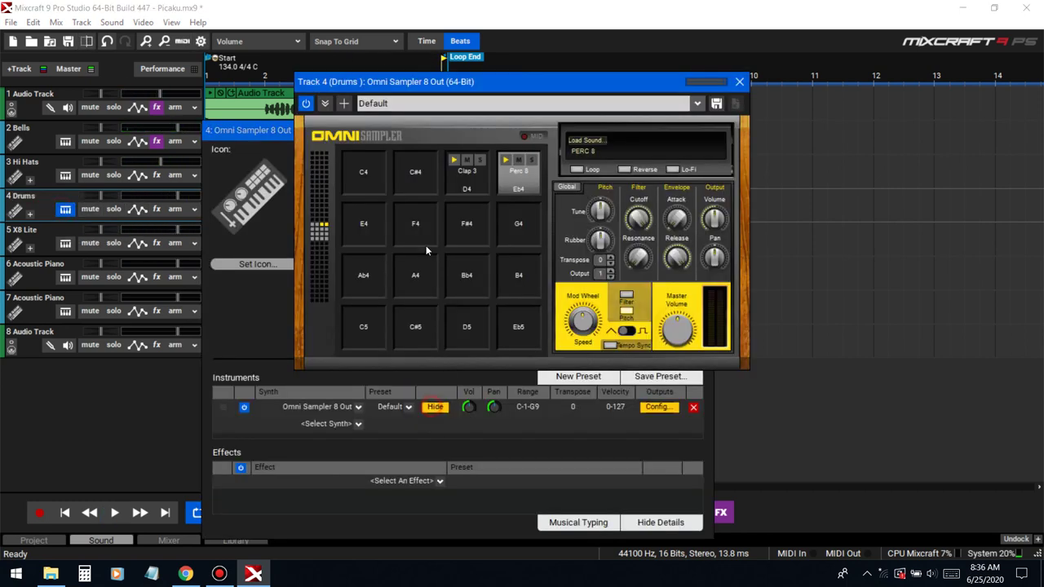
{"action": "left_click", "coordinate": [353, 175]}
{"action": "left_click", "coordinate": [235, 328]}
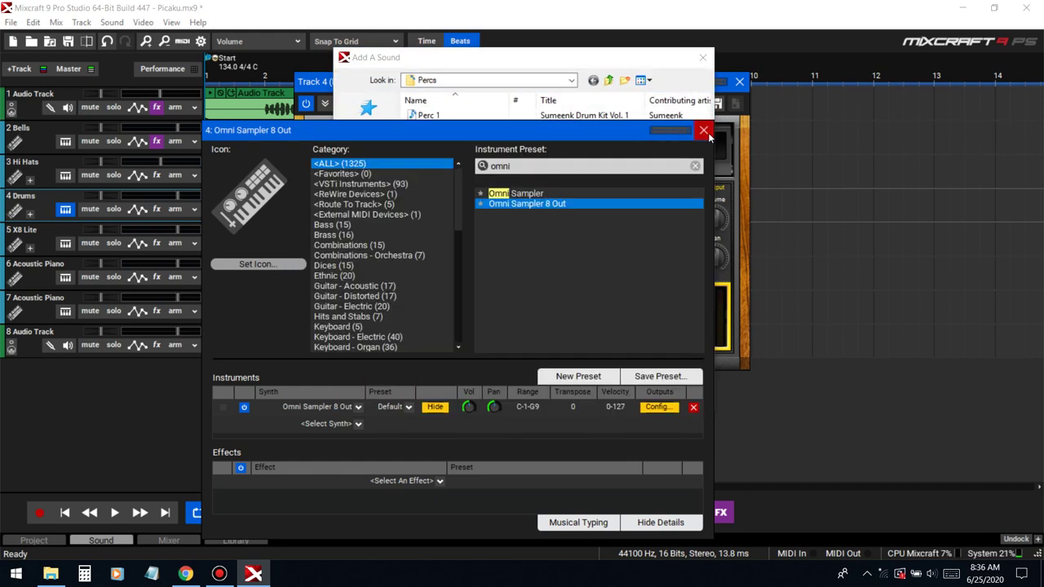
{"action": "left_click", "coordinate": [703, 130]}
- Load Kick 6 from the Kicks folder of $umeenk Drum Kit Vol. 1 onto the C4 pad and close the sampler
{"action": "left_click", "coordinate": [571, 80]}
{"action": "scroll", "coordinate": [454, 173], "scroll_direction": "up", "scroll_amount": 3}
{"action": "left_click", "coordinate": [453, 172]}
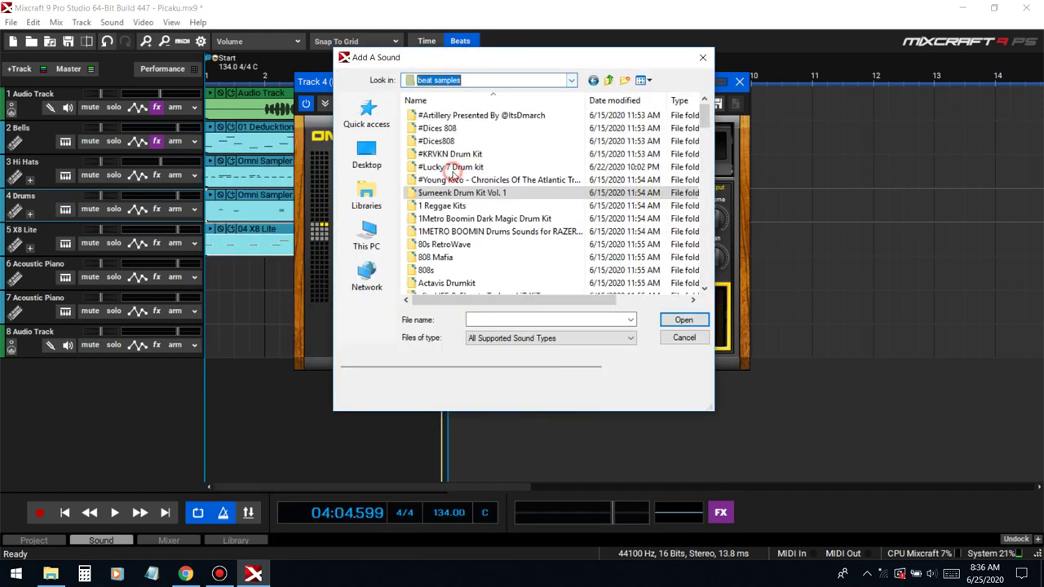
{"action": "left_click", "coordinate": [447, 195]}
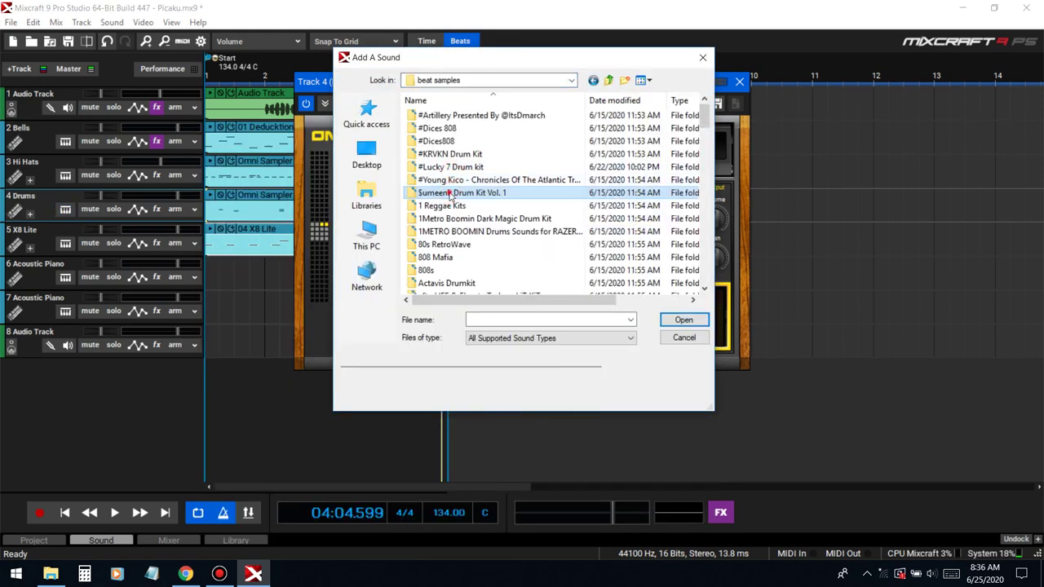
{"action": "double_click", "coordinate": [448, 195]}
{"action": "double_click", "coordinate": [444, 205]}
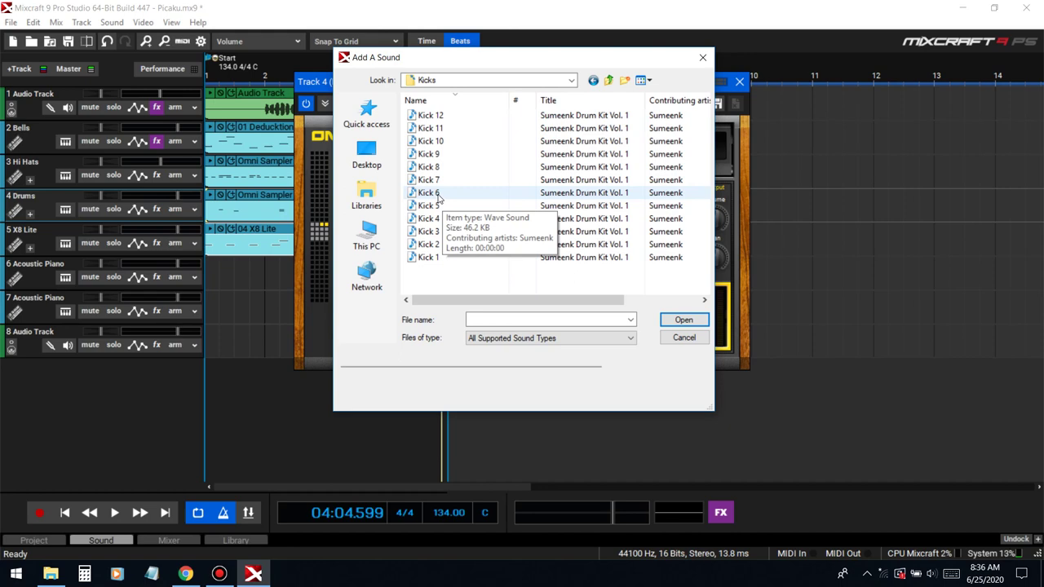
{"action": "left_click", "coordinate": [432, 192]}
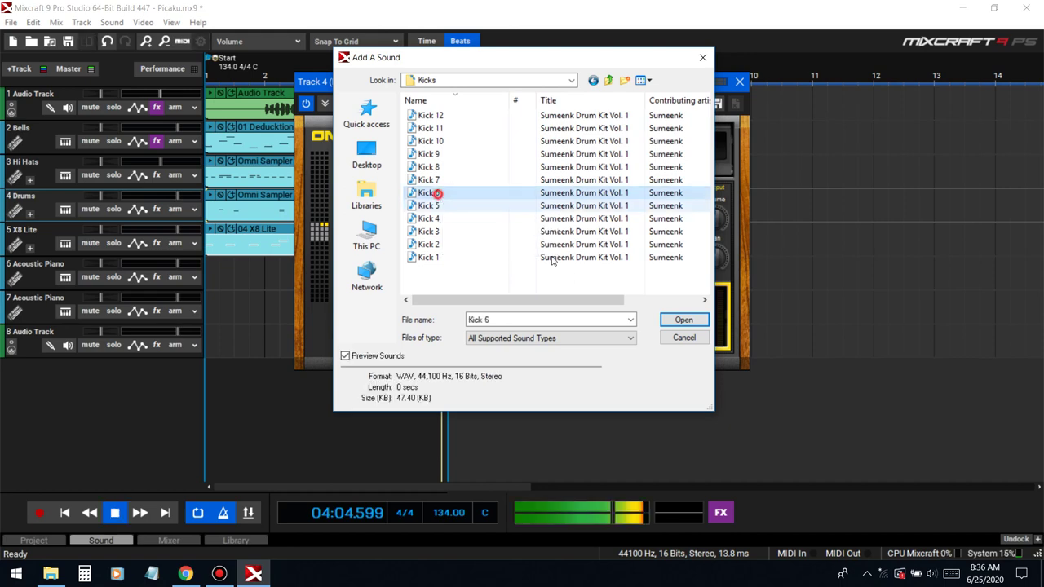
{"action": "left_click", "coordinate": [683, 320]}
{"action": "left_click", "coordinate": [739, 81]}
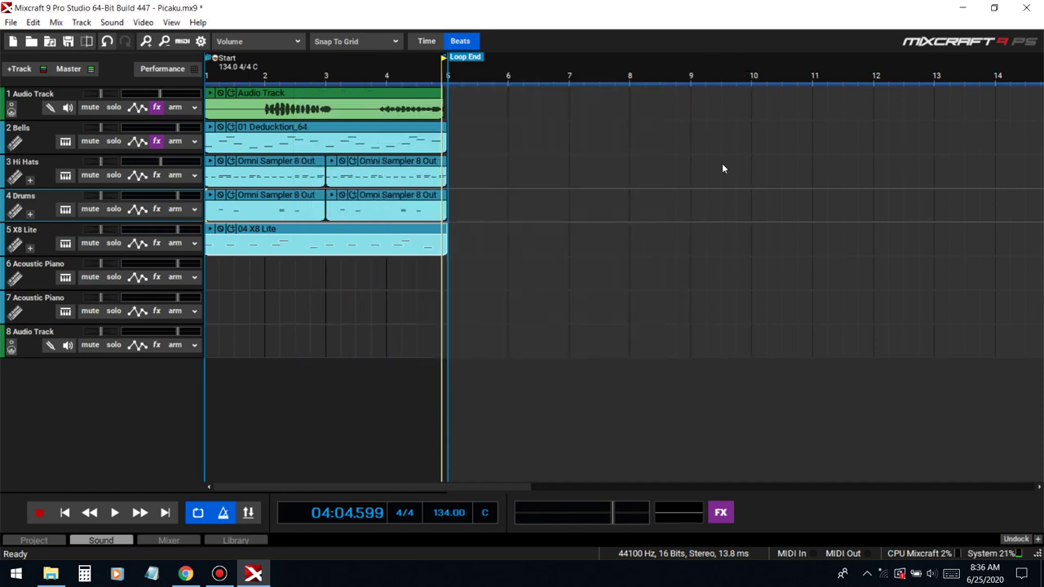
- Place the Musical Typing keyboard clear of the tracks and play the loop from the start
{"action": "key", "text": "ctrl+k"}
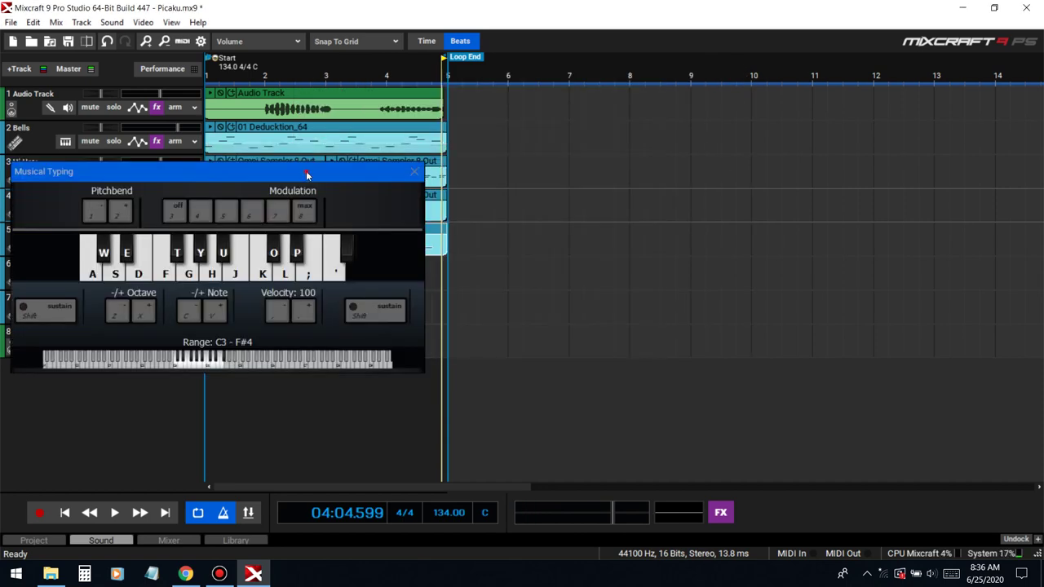
{"action": "left_click_drag", "start_coordinate": [306, 170], "coordinate": [764, 186]}
{"action": "left_click", "coordinate": [90, 512]}
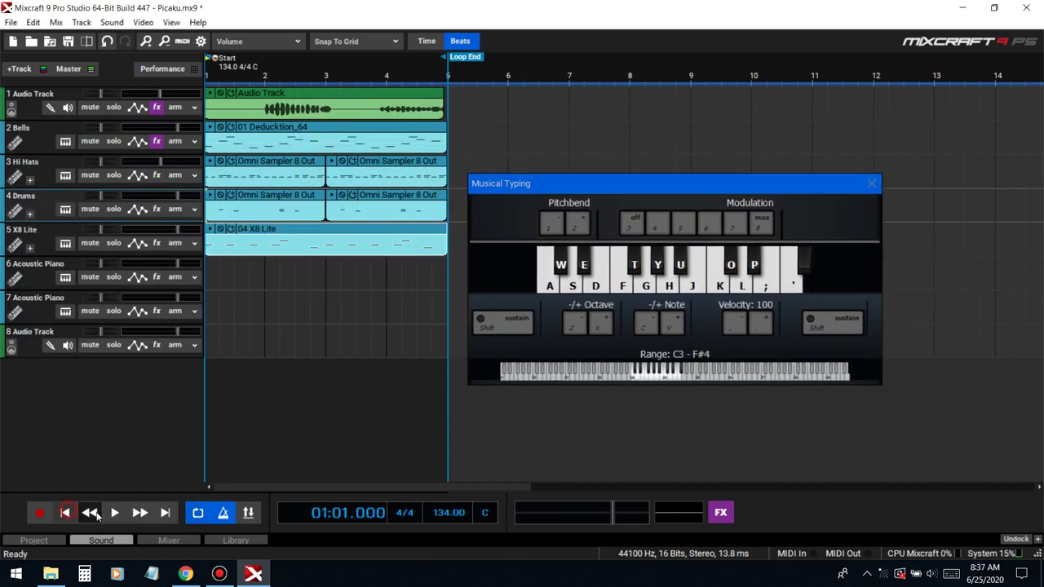
{"action": "left_click", "coordinate": [109, 513]}
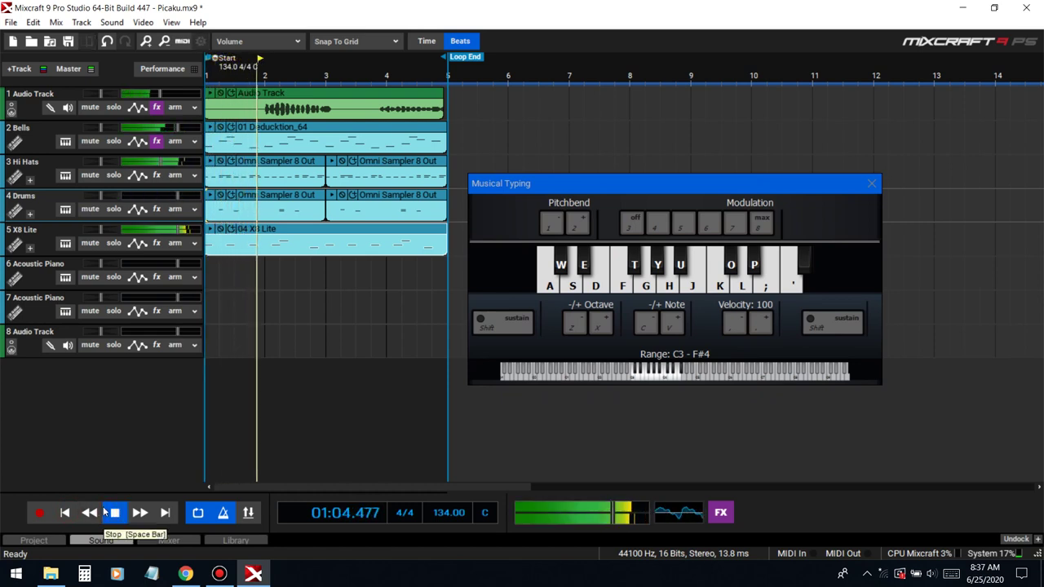
- Raise the Musical Typing range to C4 - F#5 and rehearse the kick pattern over the playing loop
{"action": "key", "text": "x"}
{"action": "key", "text": "a"}
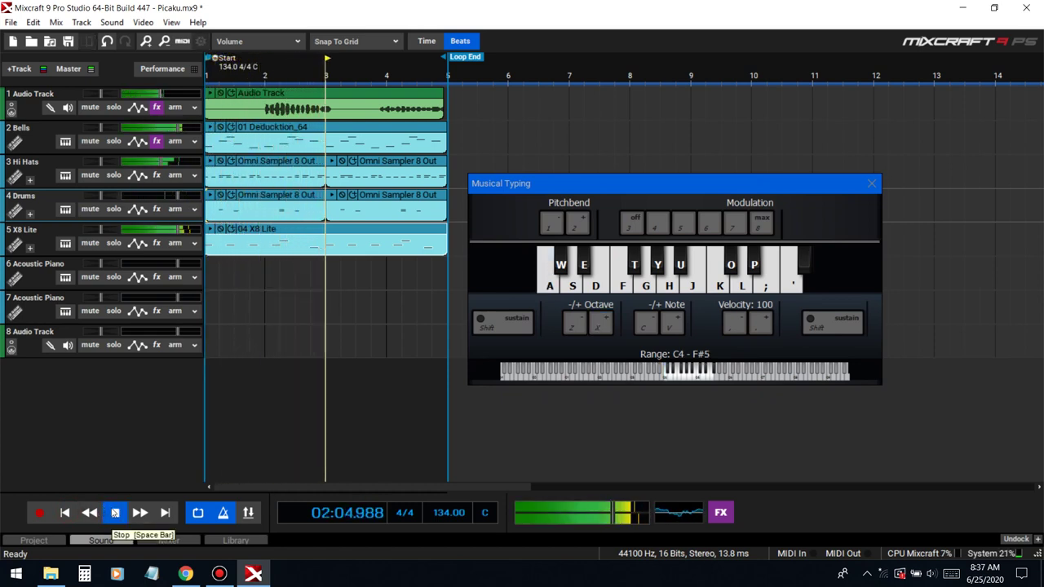
{"action": "key", "text": "a"}
{"action": "key", "text": "a"}
{"action": "key", "text": "a"}
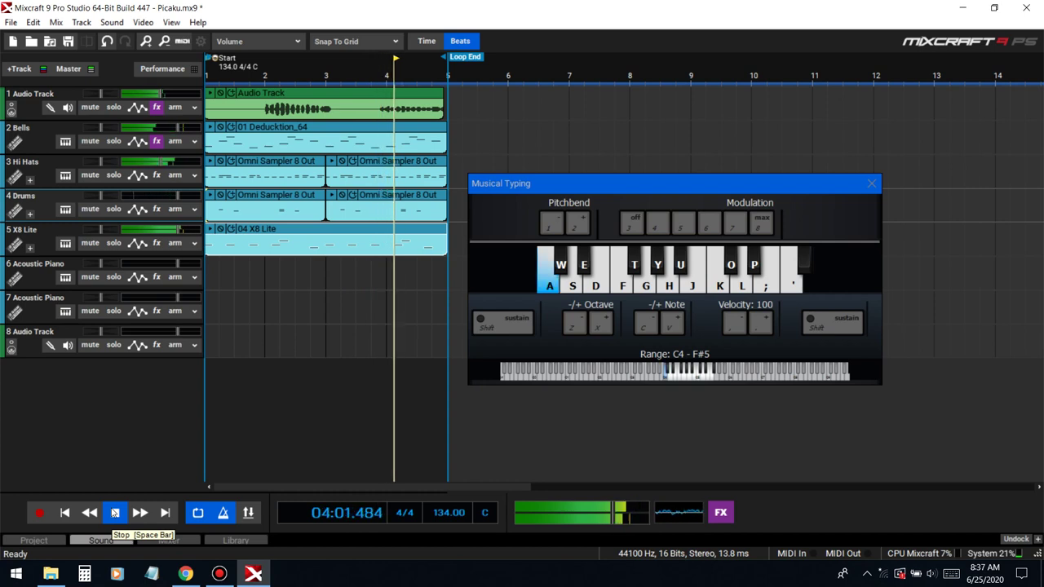
{"action": "key", "text": "a"}
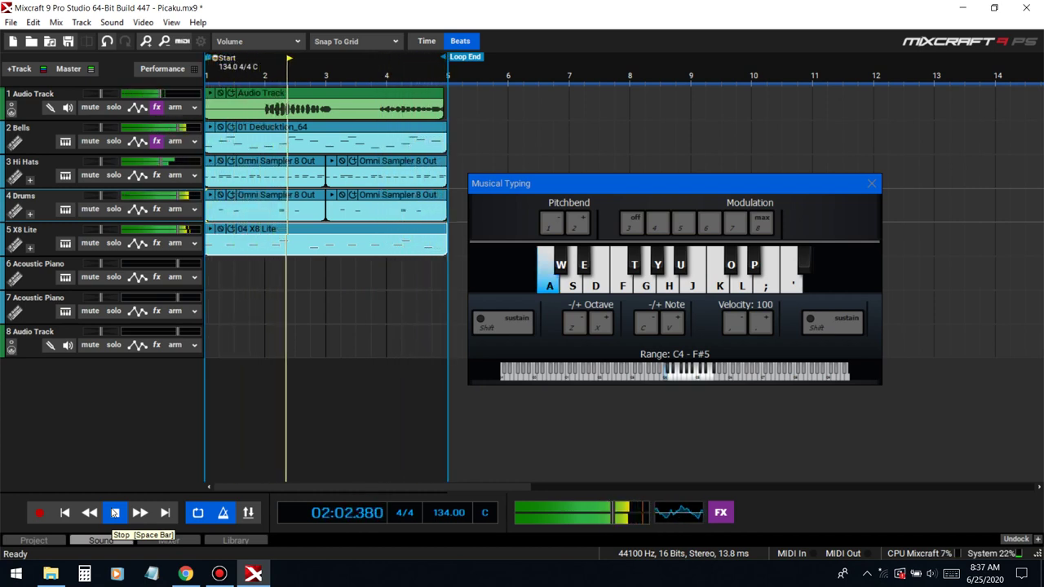
{"action": "key", "text": "a"}
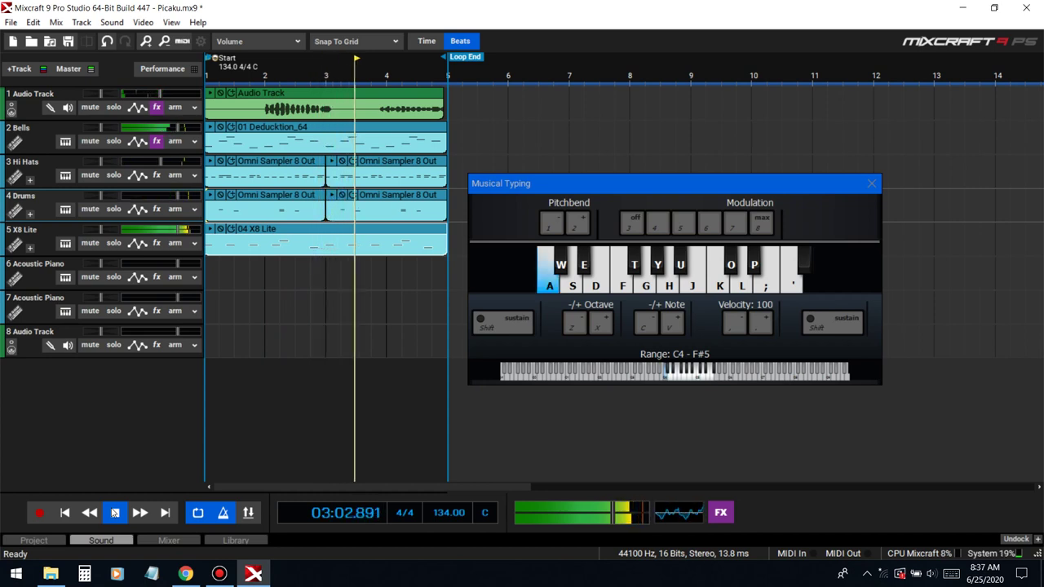
{"action": "key", "text": "a"}
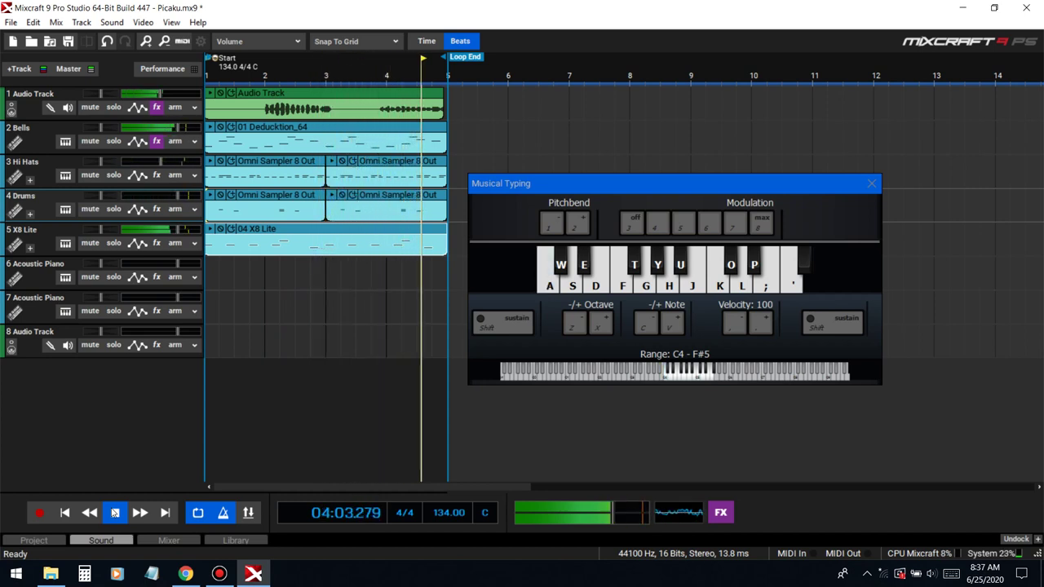
{"action": "key", "text": "a"}
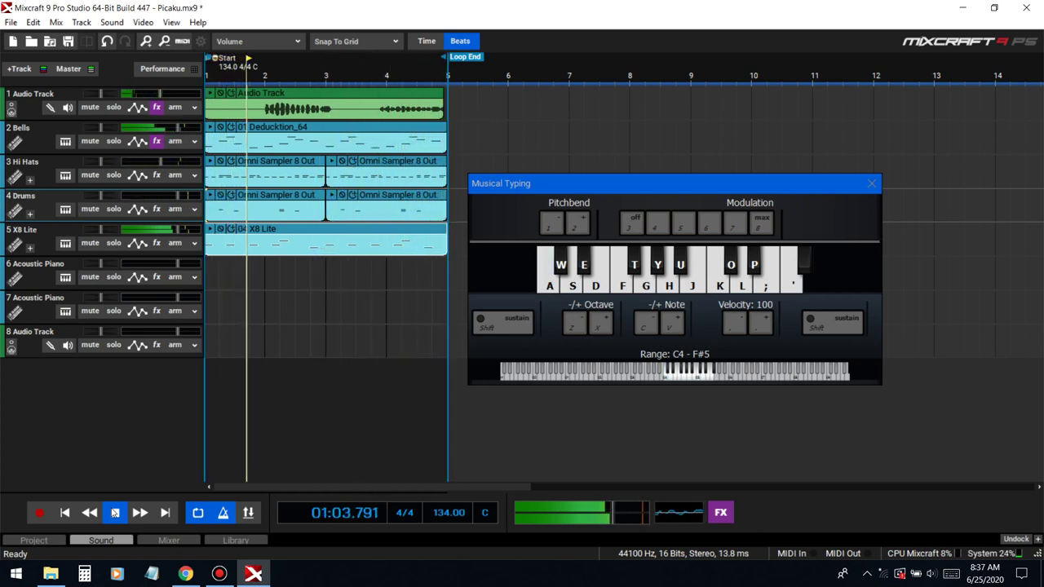
{"action": "key", "text": "a"}
{"action": "key", "text": "a"}
{"action": "left_click", "coordinate": [115, 512]}
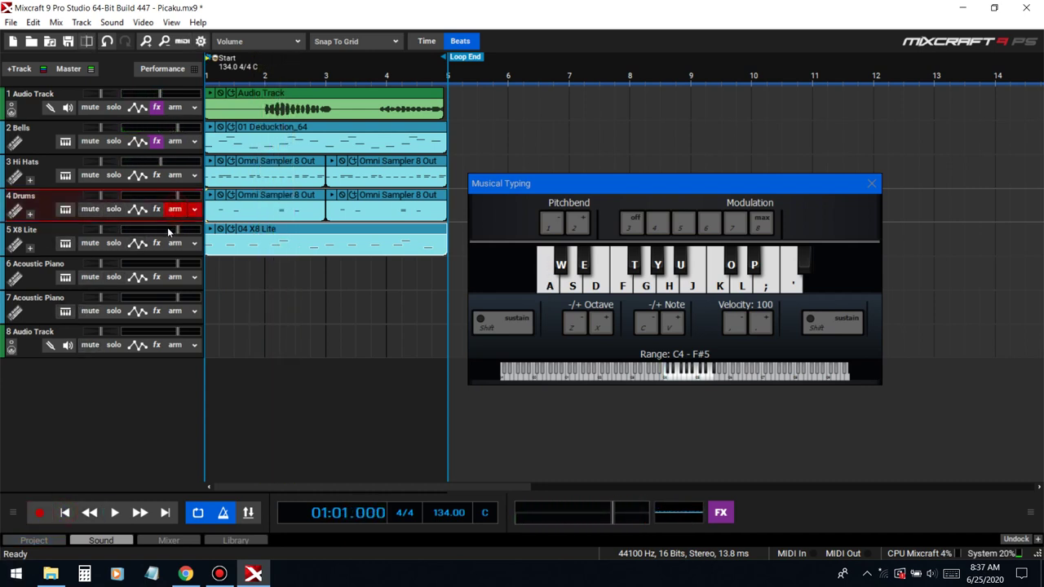
- Record a Kick 6 pattern across the four-bar loop on the Drums track and close the Musical Typing keyboard
{"action": "key", "text": "r"}
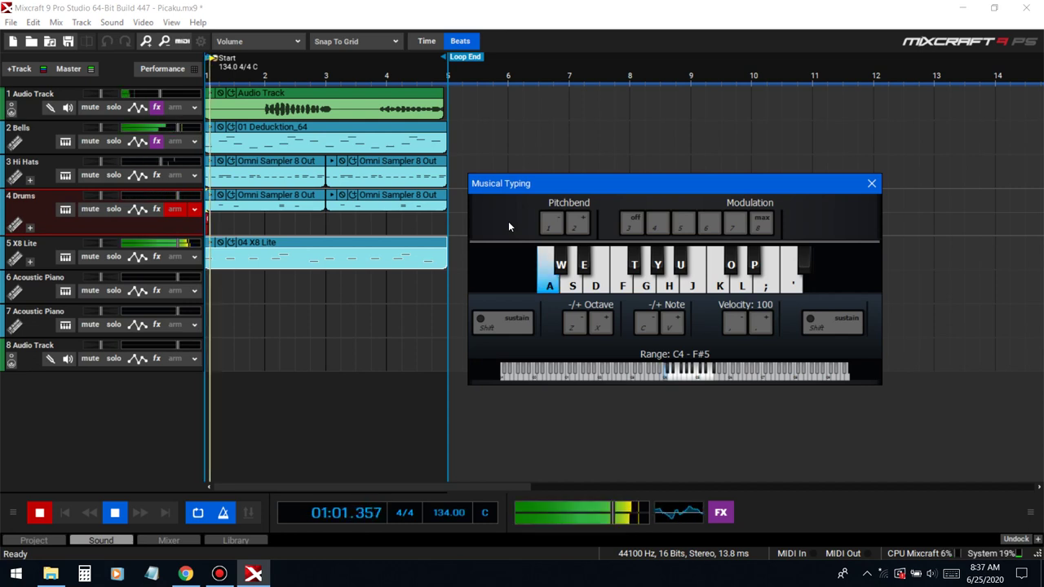
{"action": "key", "text": "a"}
{"action": "key", "text": "a"}
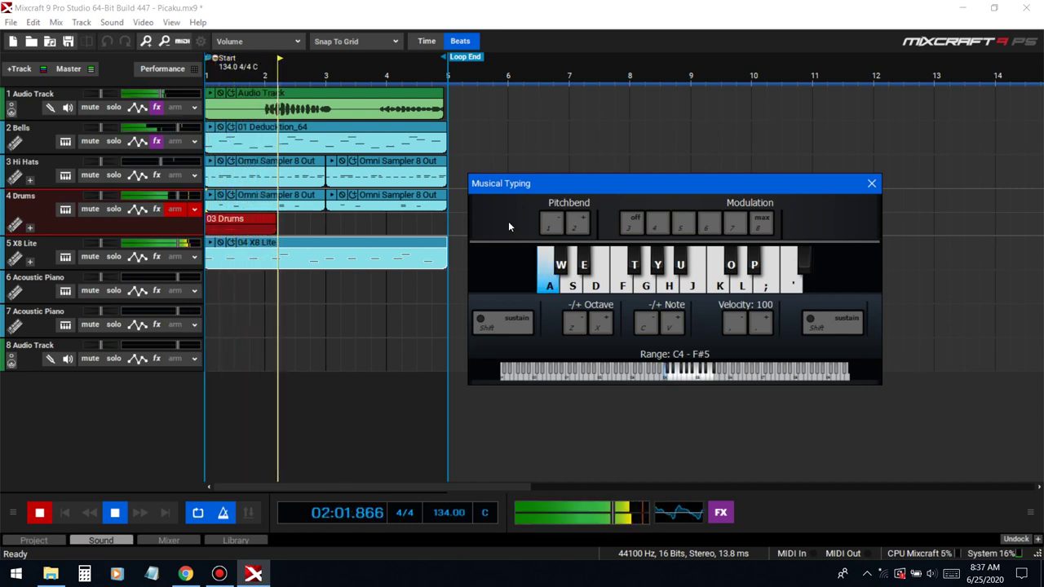
{"action": "key", "text": "a"}
{"action": "key", "text": "a"}
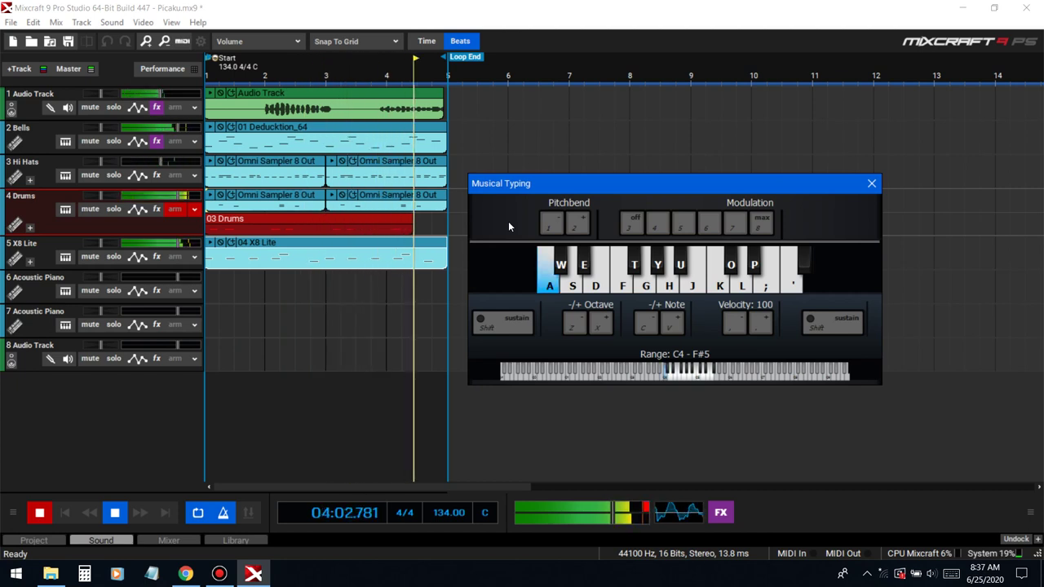
{"action": "left_click", "coordinate": [871, 184]}
- Open the recorded 03 Drums clip and quantize all its notes to 1/8 Notes at 100% strength
{"action": "double_click", "coordinate": [362, 222]}
{"action": "left_click", "coordinate": [576, 360]}
{"action": "left_click", "coordinate": [588, 377]}
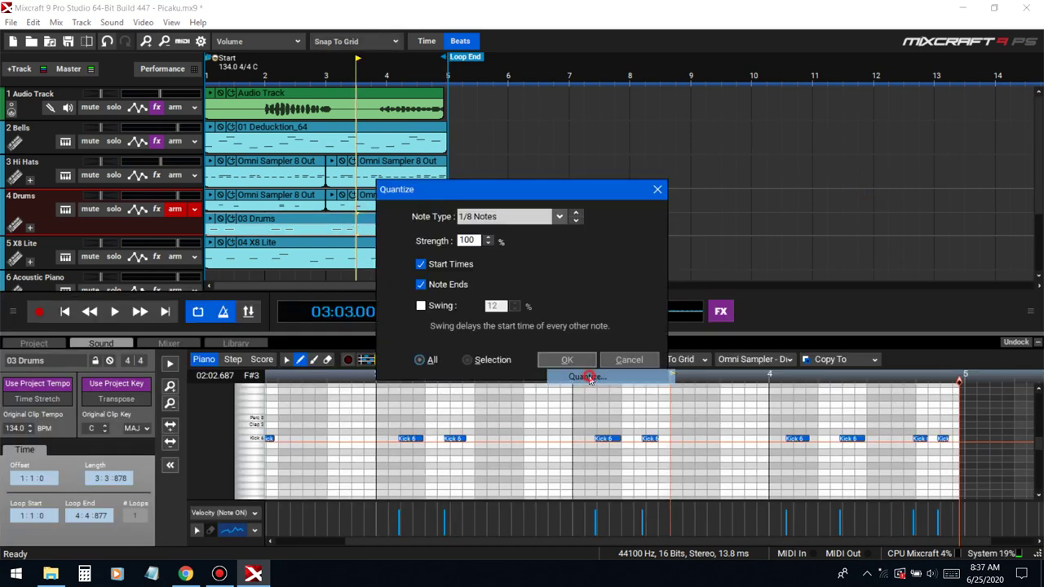
{"action": "left_click", "coordinate": [567, 360]}
- Add Kick 6 notes on the first beats of bars 3 and 1 in the 03 Drums clip, checking them in playback
{"action": "left_click", "coordinate": [65, 313]}
{"action": "key", "text": "space"}
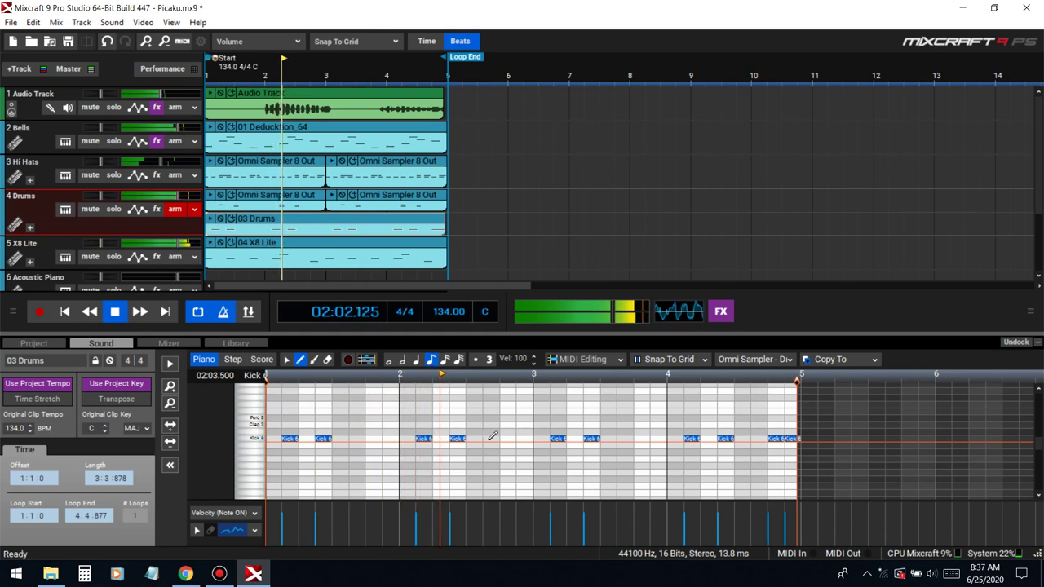
{"action": "left_click", "coordinate": [540, 438]}
{"action": "left_click", "coordinate": [484, 375]}
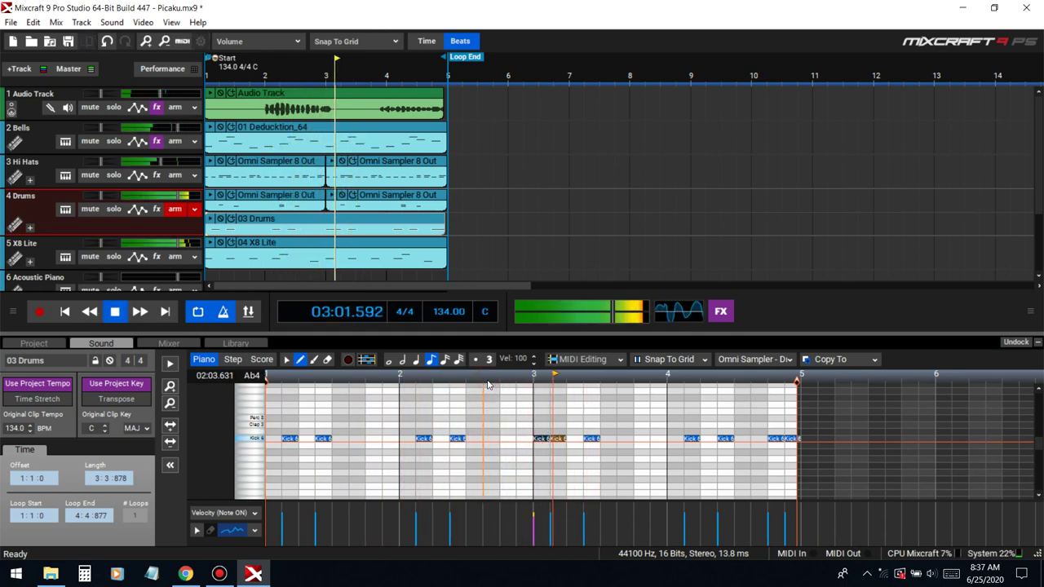
{"action": "left_click", "coordinate": [269, 439]}
{"action": "key", "text": "space"}
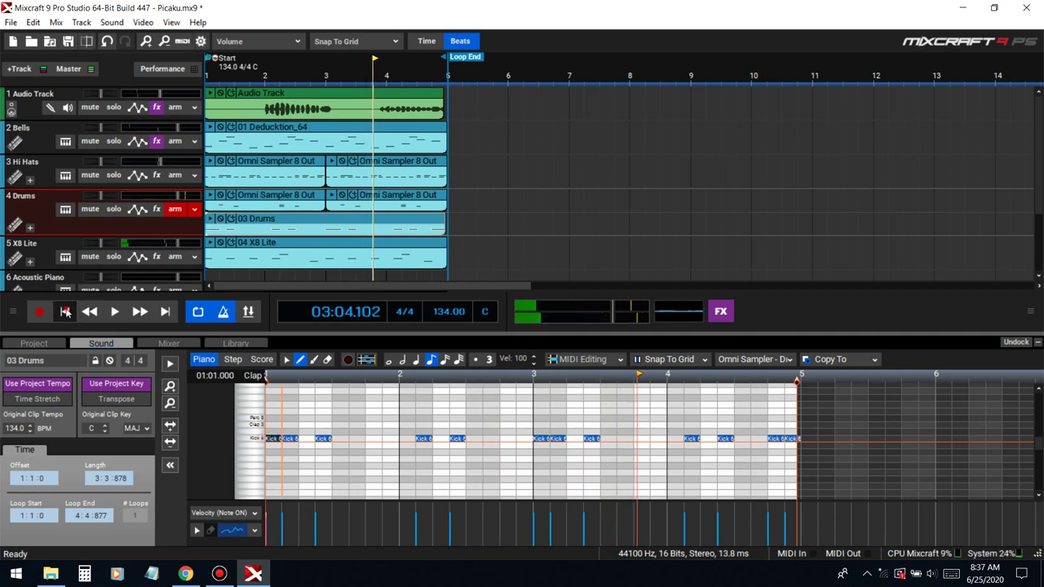
{"action": "left_click", "coordinate": [65, 312]}
{"action": "key", "text": "space"}
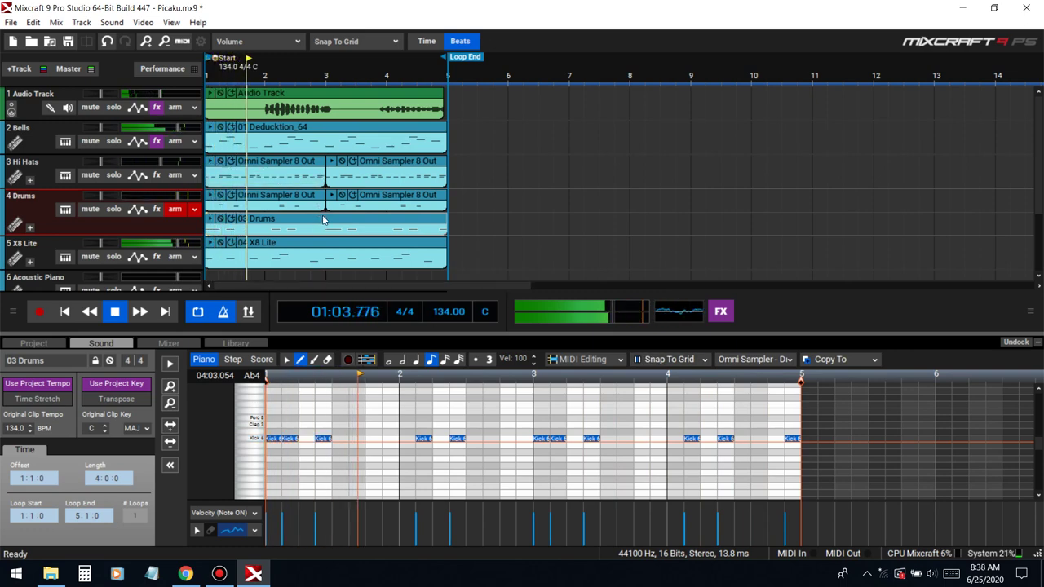
{"action": "left_click_drag", "start_coordinate": [445, 228], "coordinate": [348, 216]}
{"action": "key", "text": "Delete"}
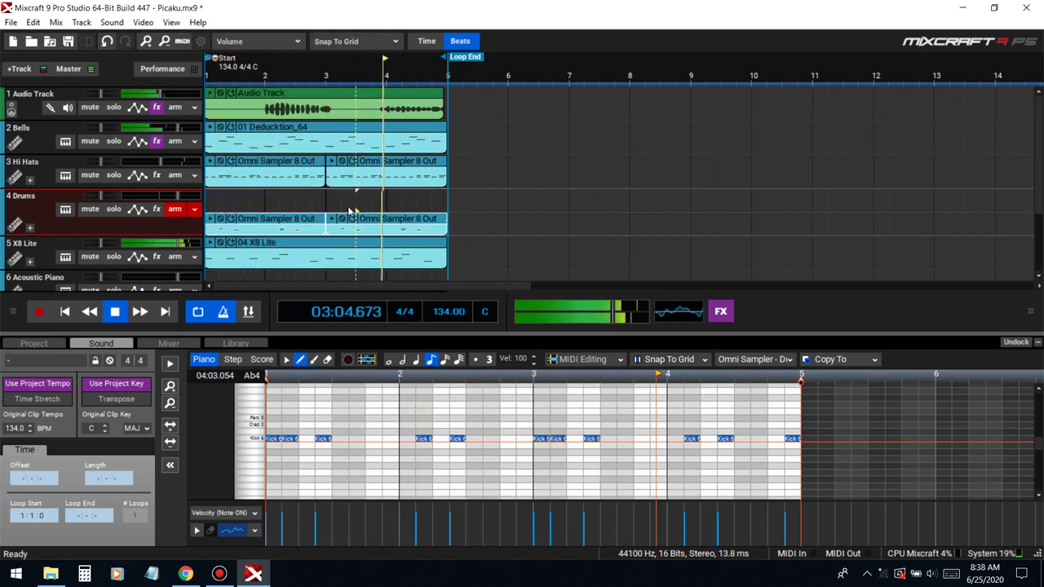
{"action": "left_click", "coordinate": [432, 211]}
{"action": "key", "text": "ctrl+z"}
- Copy the two Omni Sampler clips on the Drums track to bar 5 and merge the originals with the kick clip
{"action": "left_click_drag", "start_coordinate": [461, 205], "coordinate": [327, 192]}
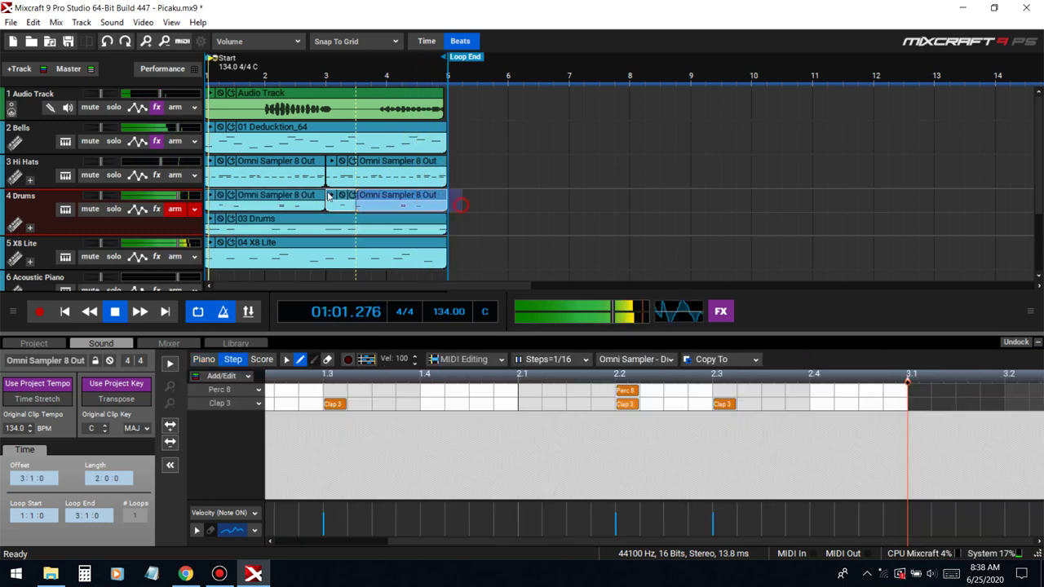
{"action": "left_click_drag", "start_coordinate": [492, 209], "coordinate": [514, 205]}
{"action": "left_click_drag", "start_coordinate": [315, 222], "coordinate": [340, 208]}
{"action": "key", "text": "ctrl+w"}
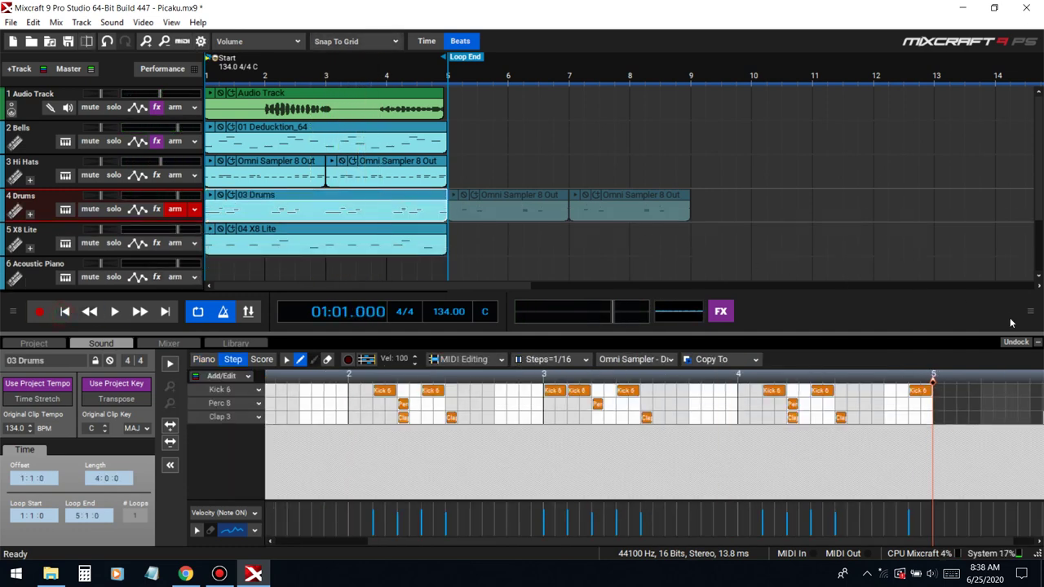
- Play the merged drums from the start, hide the clip editor and disarm the Drums track
{"action": "key", "text": "space"}
{"action": "left_click", "coordinate": [1036, 342]}
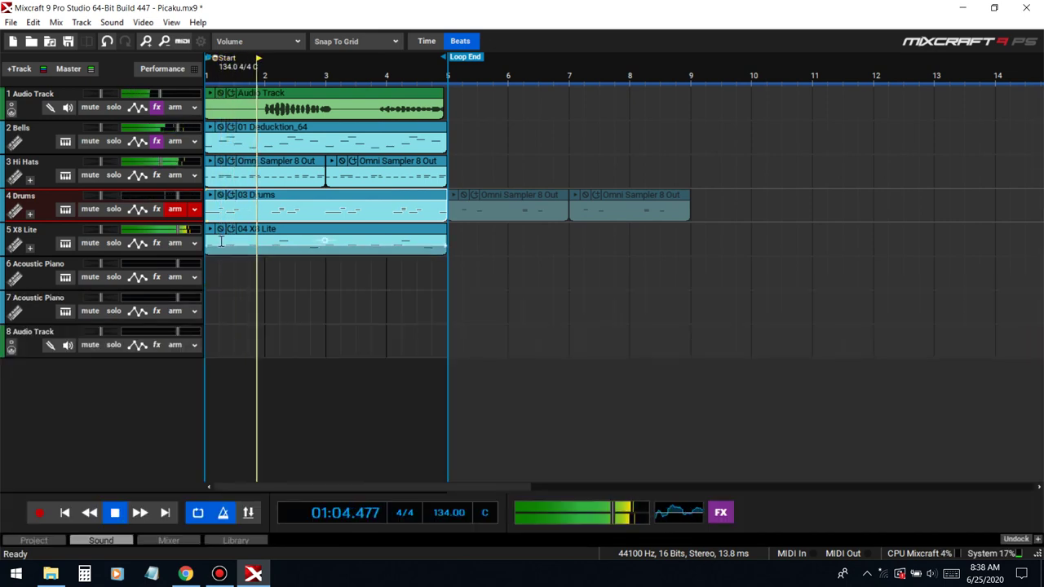
{"action": "left_click", "coordinate": [169, 210]}
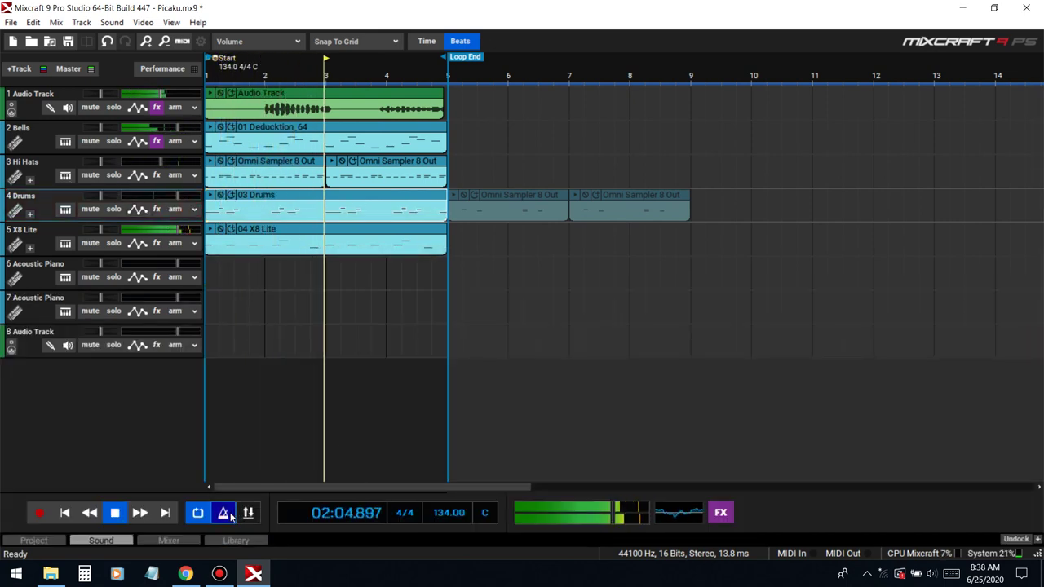
- Duplicate the Bells, Hi Hats and X8 Lite clips to bar 5 with looping turned off
{"action": "left_click_drag", "start_coordinate": [390, 135], "coordinate": [633, 131]}
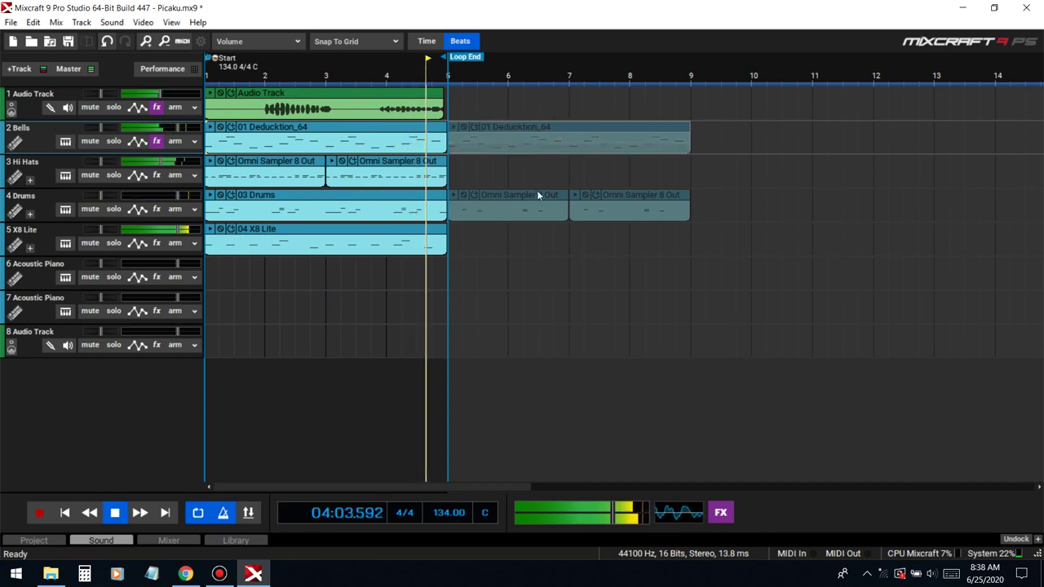
{"action": "left_click", "coordinate": [190, 515]}
{"action": "left_click_drag", "start_coordinate": [461, 165], "coordinate": [528, 170]}
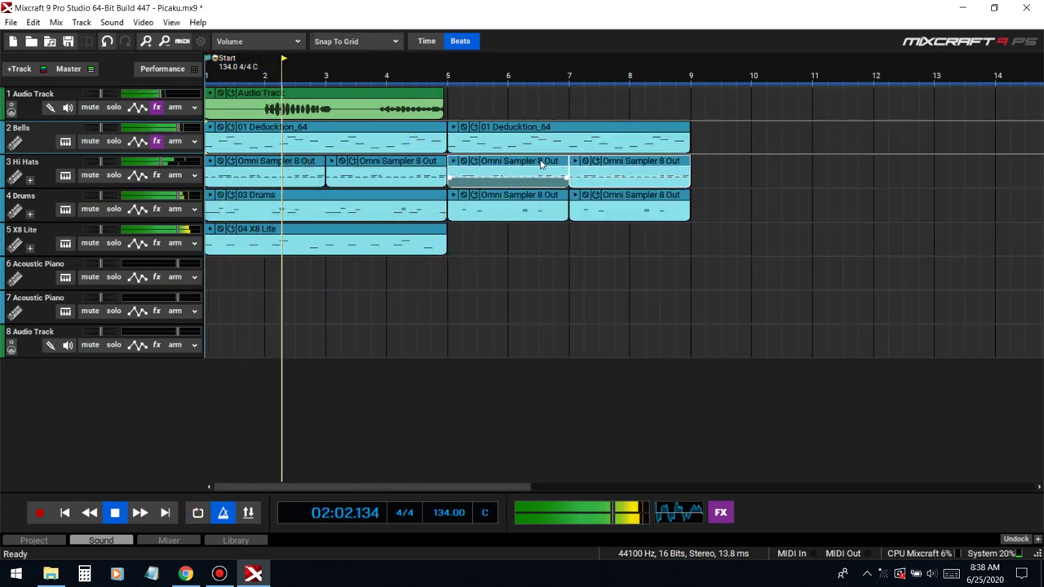
{"action": "left_click_drag", "start_coordinate": [394, 232], "coordinate": [566, 253]}
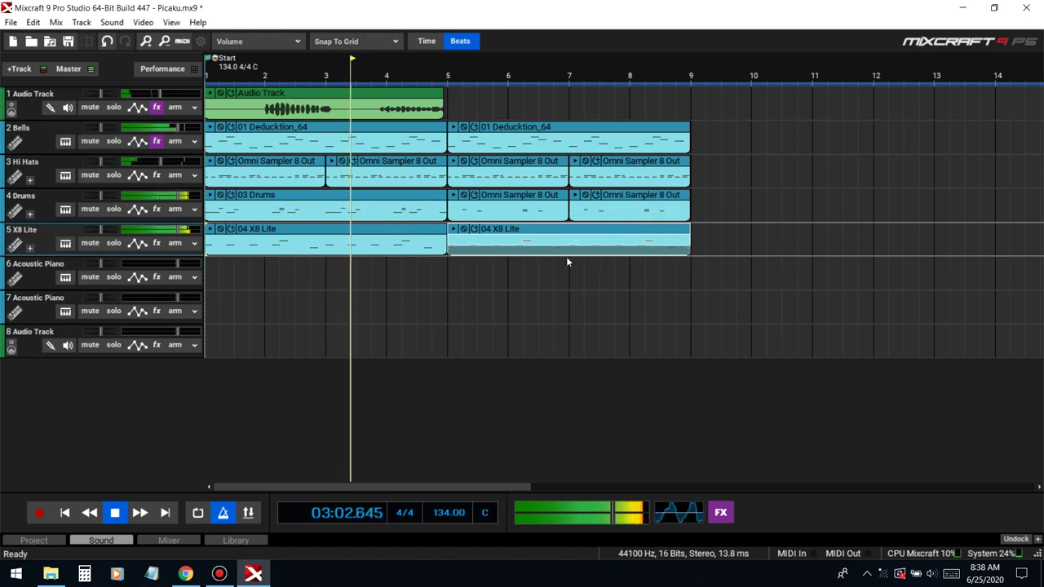
- Select the range from bar 1 to bar 9 and loop it
{"action": "scroll", "coordinate": [566, 256], "scroll_direction": "down", "scroll_amount": 1}
{"action": "left_click_drag", "start_coordinate": [447, 308], "coordinate": [189, 484]}
{"action": "left_click", "coordinate": [198, 512]}
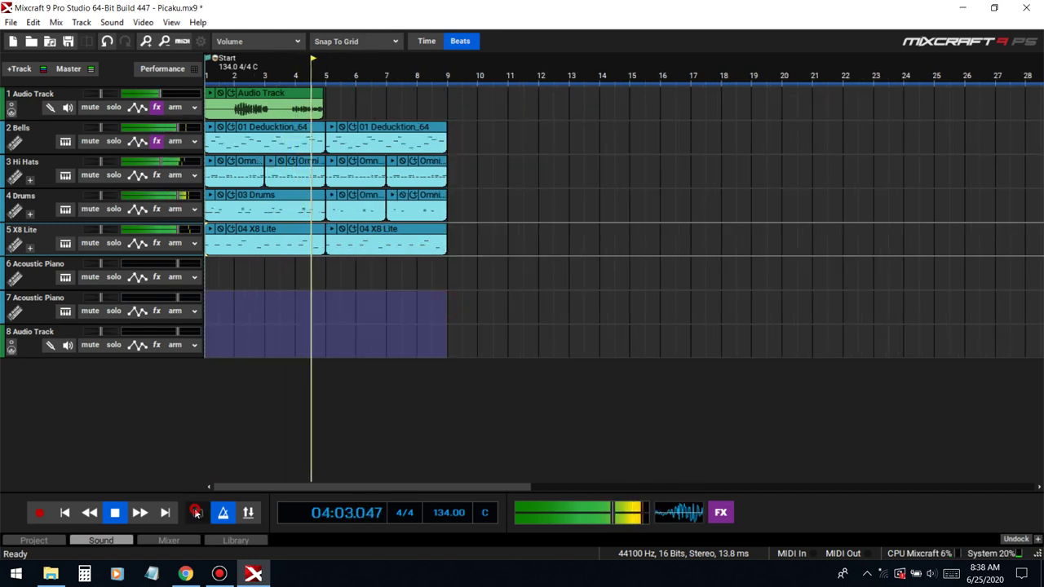
- Duplicate the Audio Track clip to bar 5 and save the project
{"action": "left_click_drag", "start_coordinate": [286, 100], "coordinate": [406, 100]}
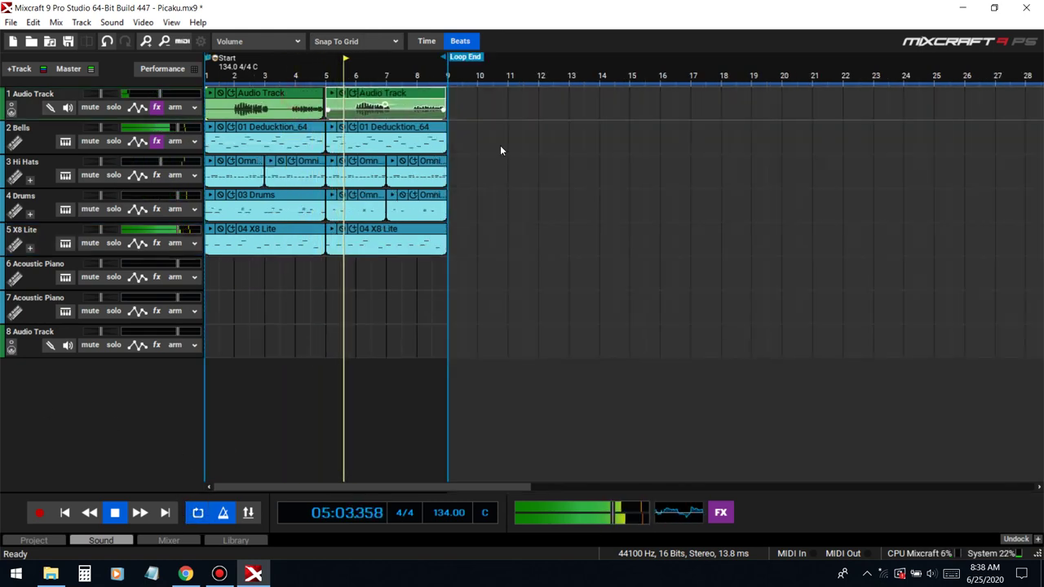
{"action": "left_click", "coordinate": [69, 40]}
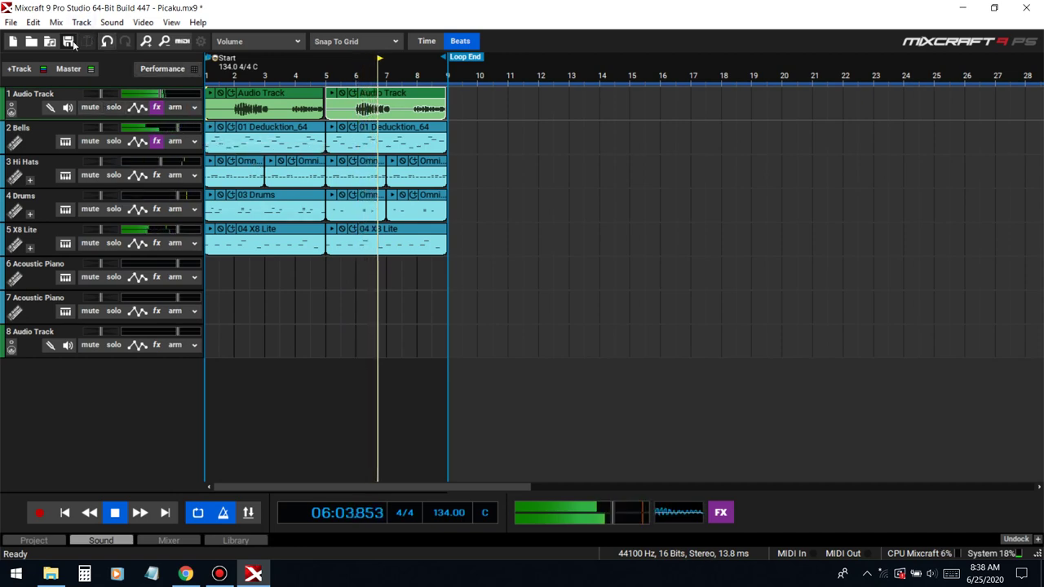
- Add the FabFilter Pro-Q 2 x64 equalizer after DD Delay in the Bells track's effect list
{"action": "left_click", "coordinate": [65, 277]}
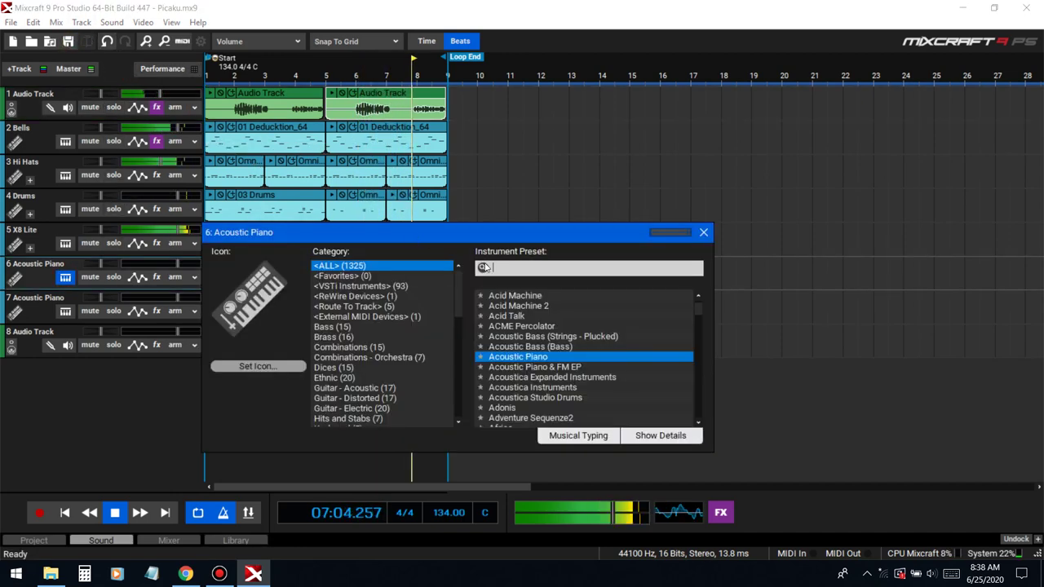
{"action": "left_click", "coordinate": [156, 142]}
{"action": "left_click", "coordinate": [342, 147]}
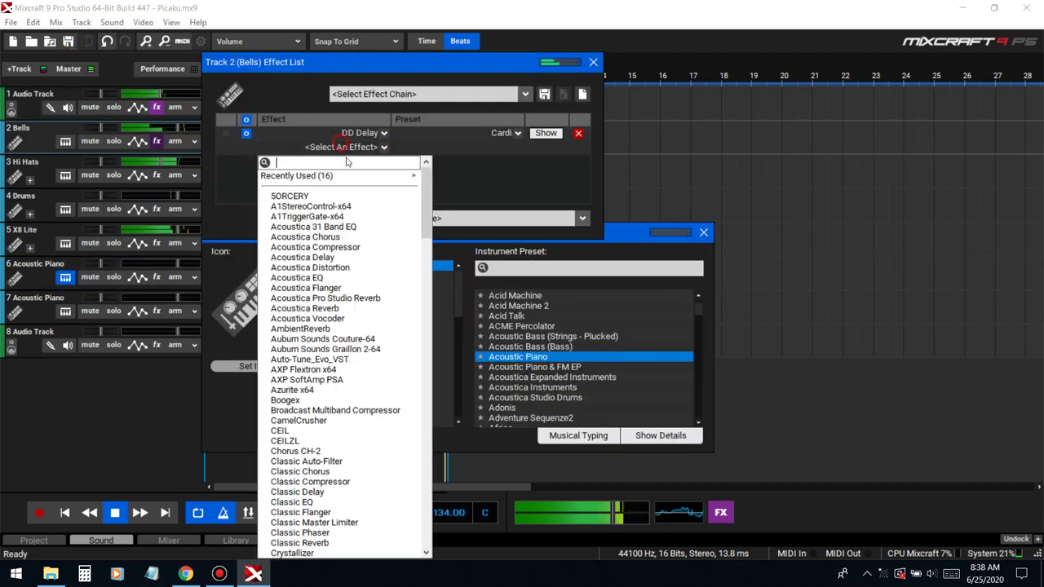
{"action": "left_click", "coordinate": [343, 147]}
{"action": "left_click", "coordinate": [342, 146]}
{"action": "mouse_move", "coordinate": [351, 175]}
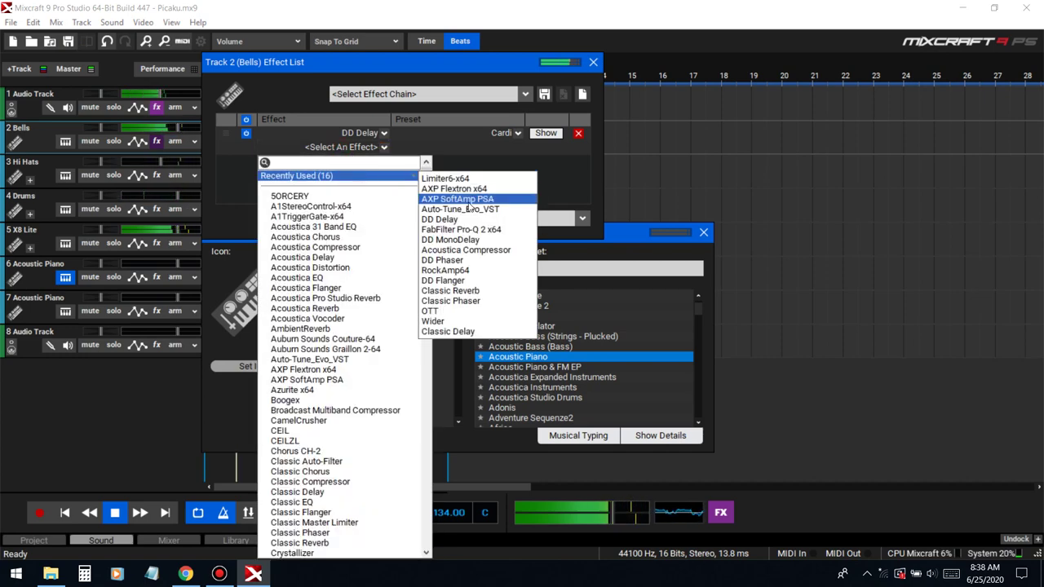
{"action": "left_click", "coordinate": [471, 231]}
- Solo the Bells track, load the Low Cut preset in Pro-Q 2 and move the cut to about 301 Hz
{"action": "left_click", "coordinate": [641, 87]}
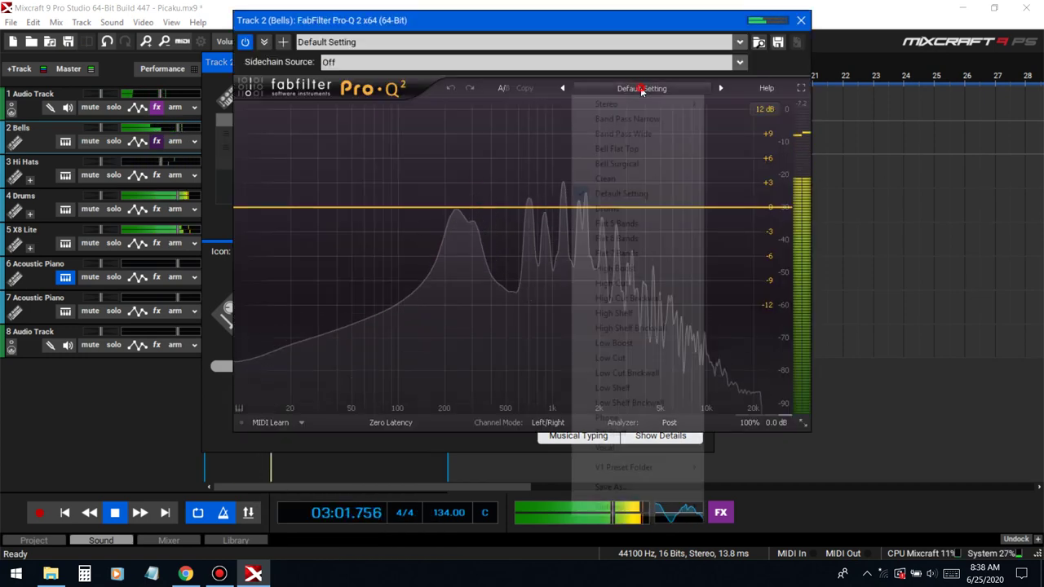
{"action": "left_click", "coordinate": [112, 142]}
{"action": "left_click", "coordinate": [641, 87]}
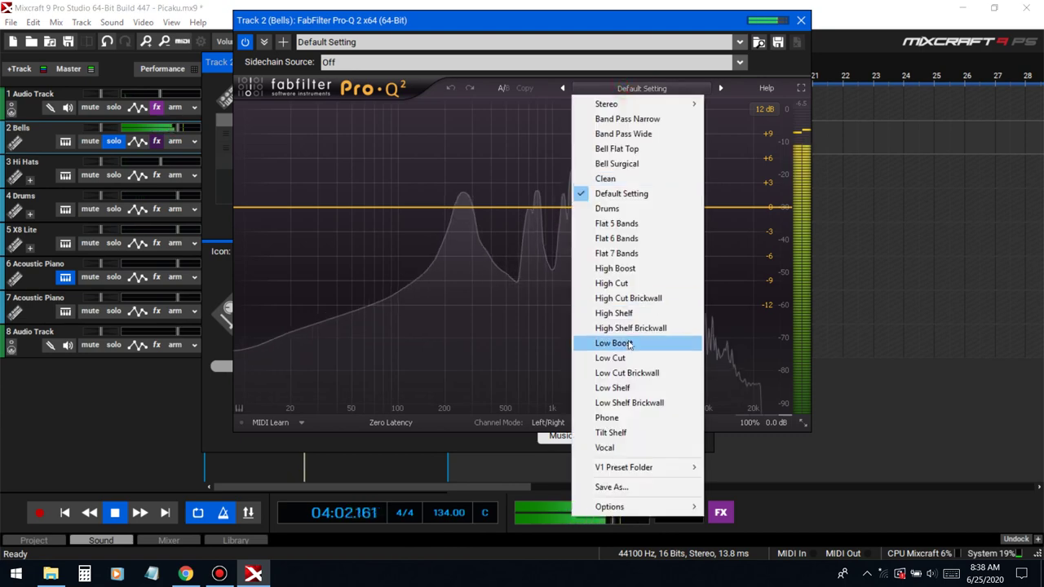
{"action": "left_click", "coordinate": [612, 357]}
{"action": "left_click_drag", "start_coordinate": [352, 208], "coordinate": [473, 213]}
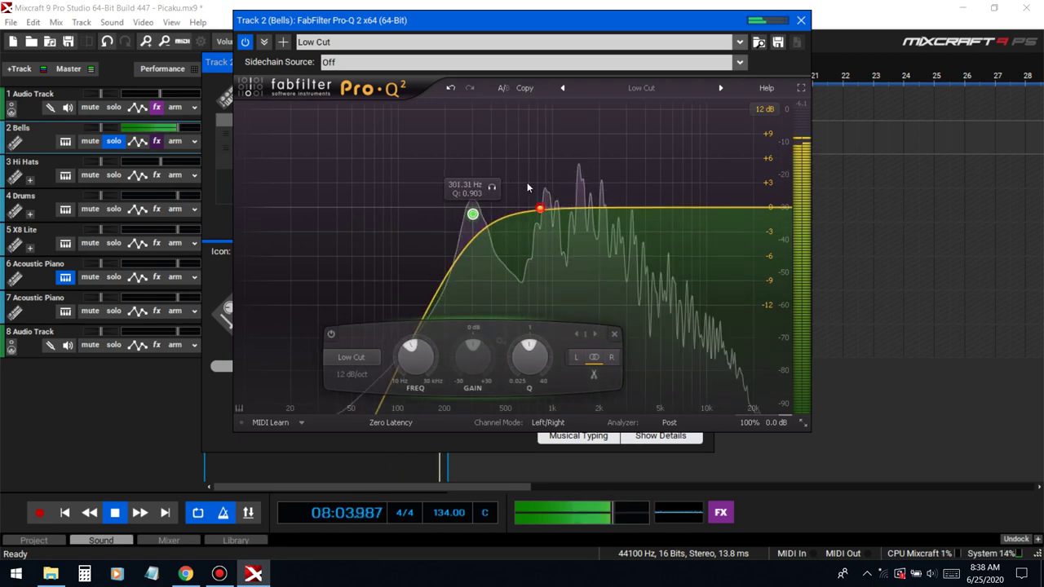
- Add a bell cut of about 3.25 dB near 591 Hz and a bell boost of about 4.35 dB near 5.4 kHz, and close the open windows
{"action": "left_click_drag", "start_coordinate": [534, 195], "coordinate": [521, 235]}
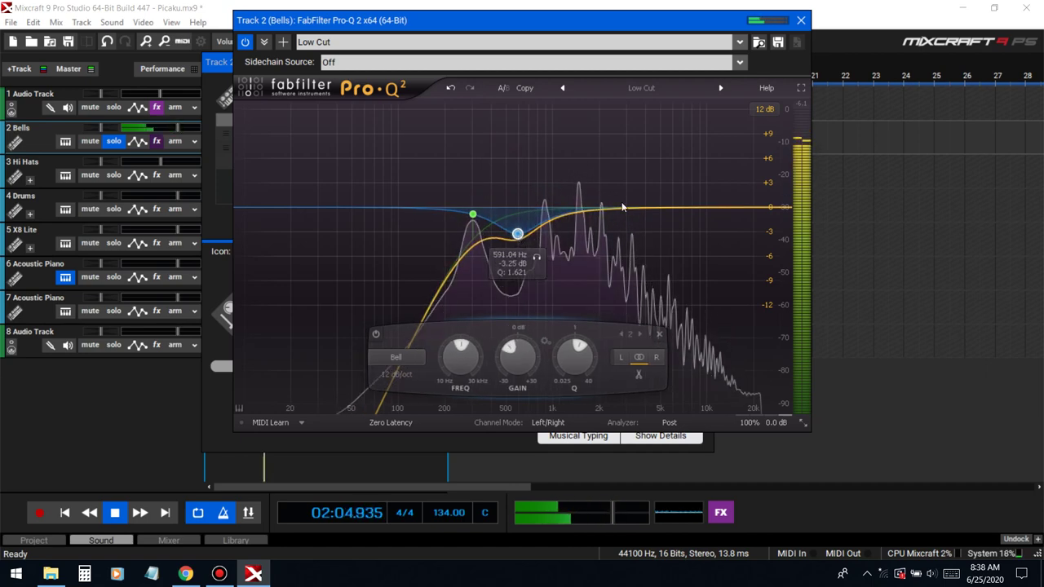
{"action": "left_click_drag", "start_coordinate": [618, 206], "coordinate": [666, 163]}
{"action": "scroll", "coordinate": [566, 159], "scroll_direction": "up", "scroll_amount": 5}
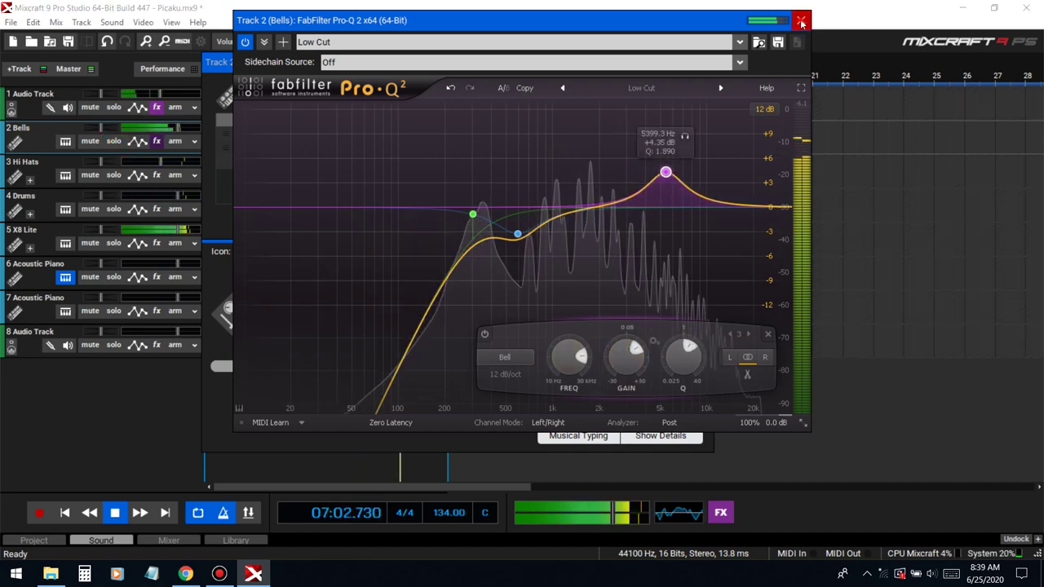
{"action": "left_click", "coordinate": [801, 20]}
{"action": "left_click", "coordinate": [598, 62]}
{"action": "left_click", "coordinate": [703, 233]}
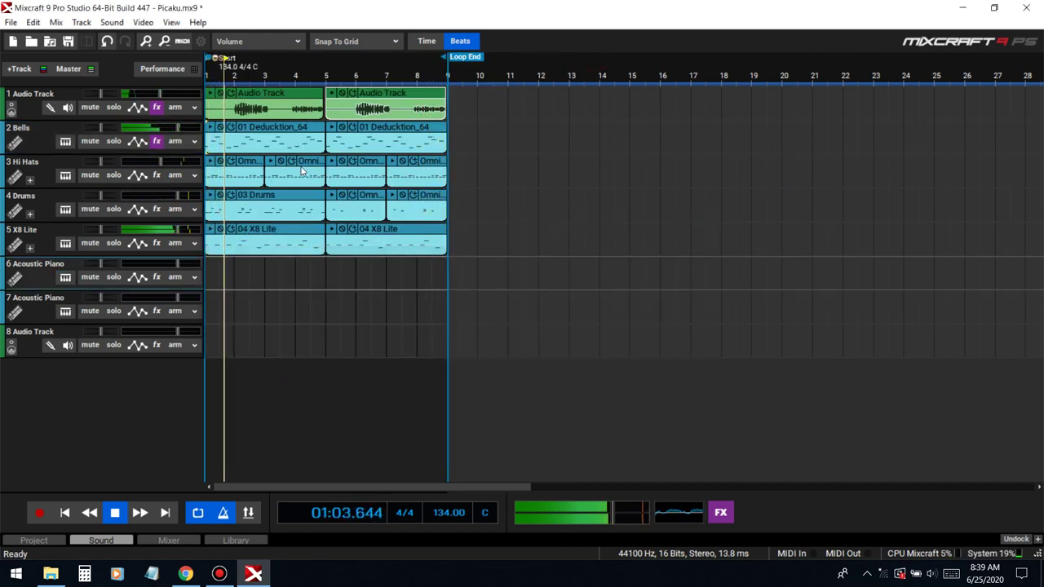
- Replace the instrument on track 6, Acoustic Piano, with the Deducktion_64 VSTi
{"action": "left_click", "coordinate": [65, 277]}
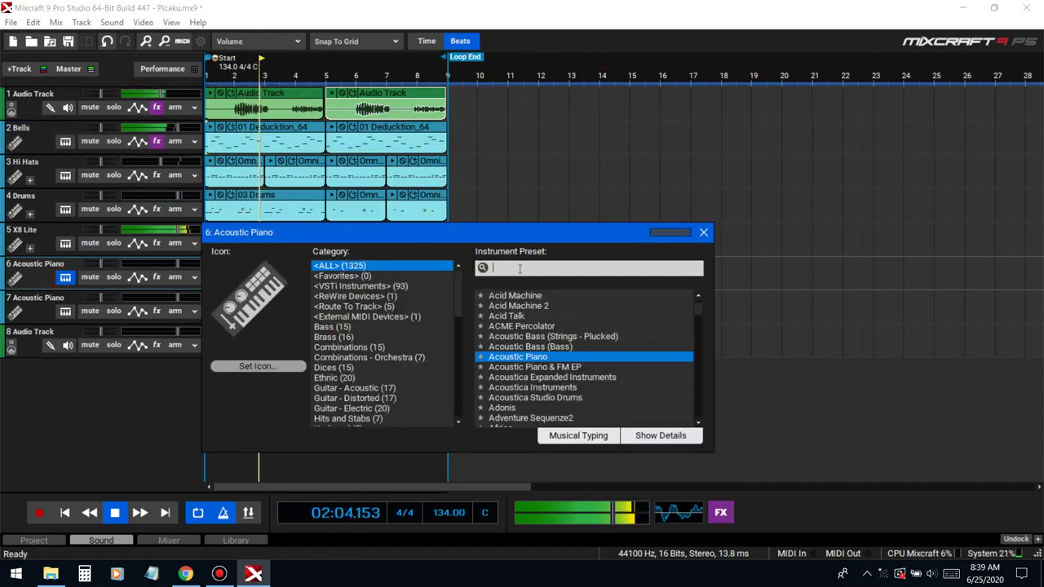
{"action": "left_click", "coordinate": [403, 287]}
{"action": "scroll", "coordinate": [584, 328], "scroll_direction": "down", "scroll_amount": 5}
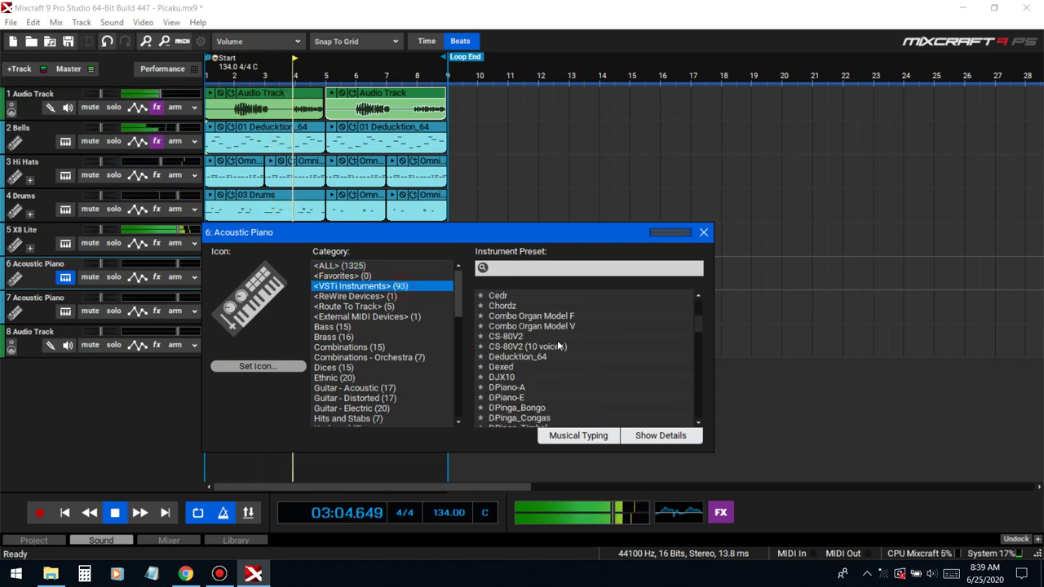
{"action": "double_click", "coordinate": [522, 327]}
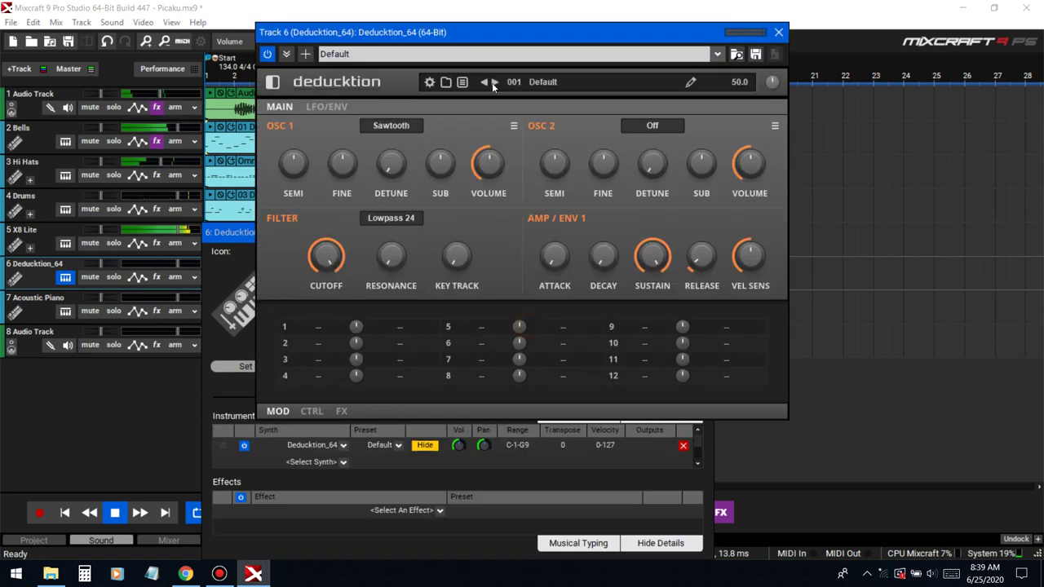
- Load the Dark Wavy Pad preset in Deducktion_64 and open Musical Typing for track 6
{"action": "left_click", "coordinate": [495, 54]}
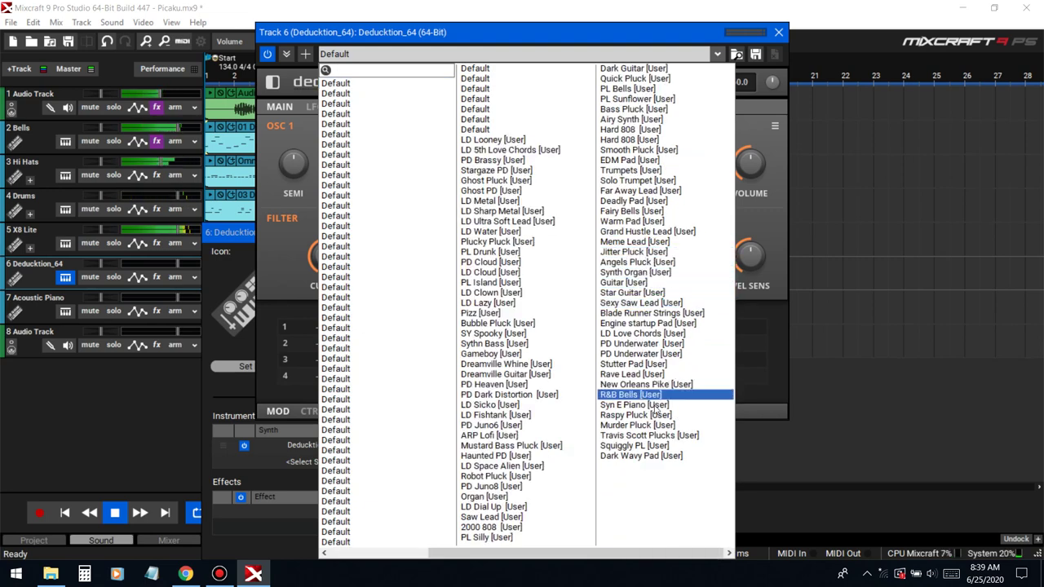
{"action": "left_click", "coordinate": [662, 457]}
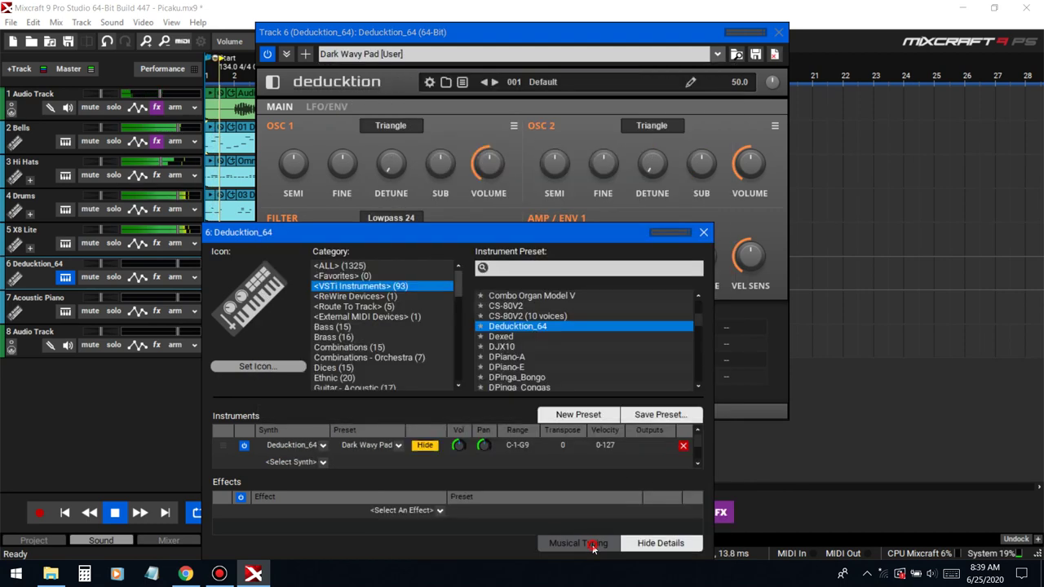
{"action": "left_click", "coordinate": [578, 542]}
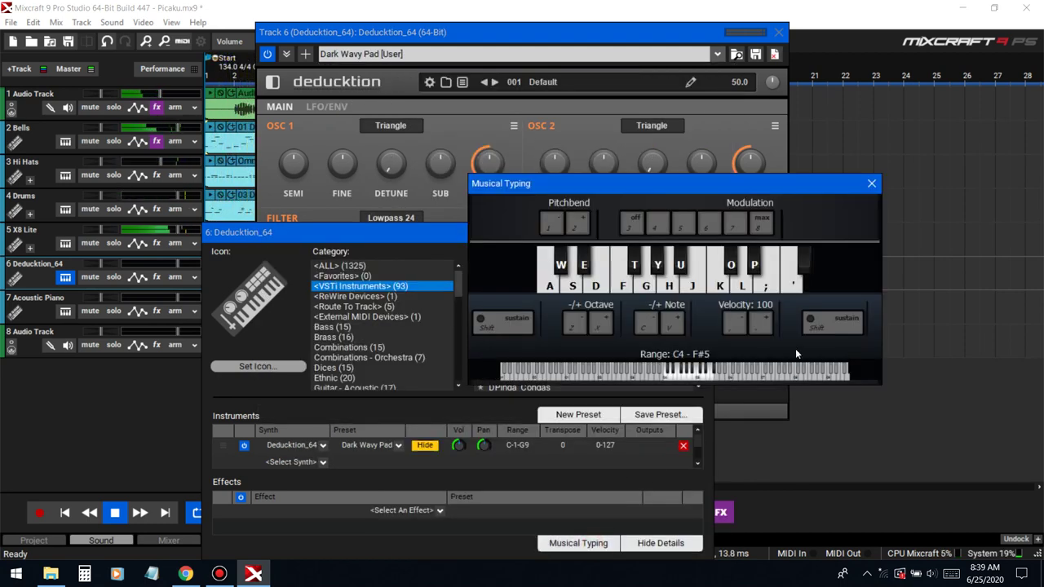
- Raise Musical Typing by one octave to C5–F#6 and try out melody notes with the Dark Wavy Pad sound
{"action": "key", "text": "a"}
{"action": "key", "text": "x"}
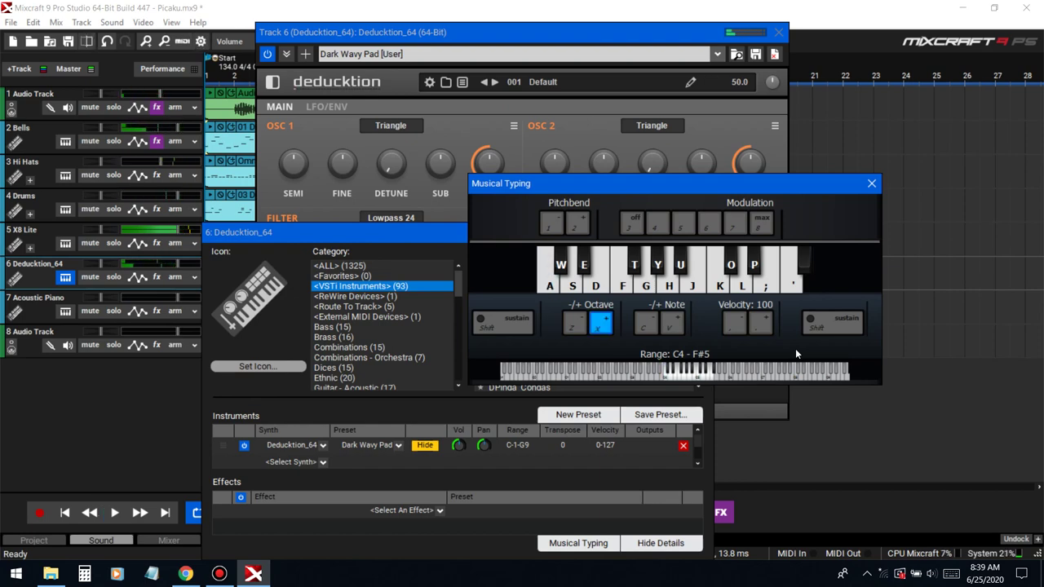
{"action": "key", "text": "a"}
{"action": "key", "text": "e"}
{"action": "key", "text": "a"}
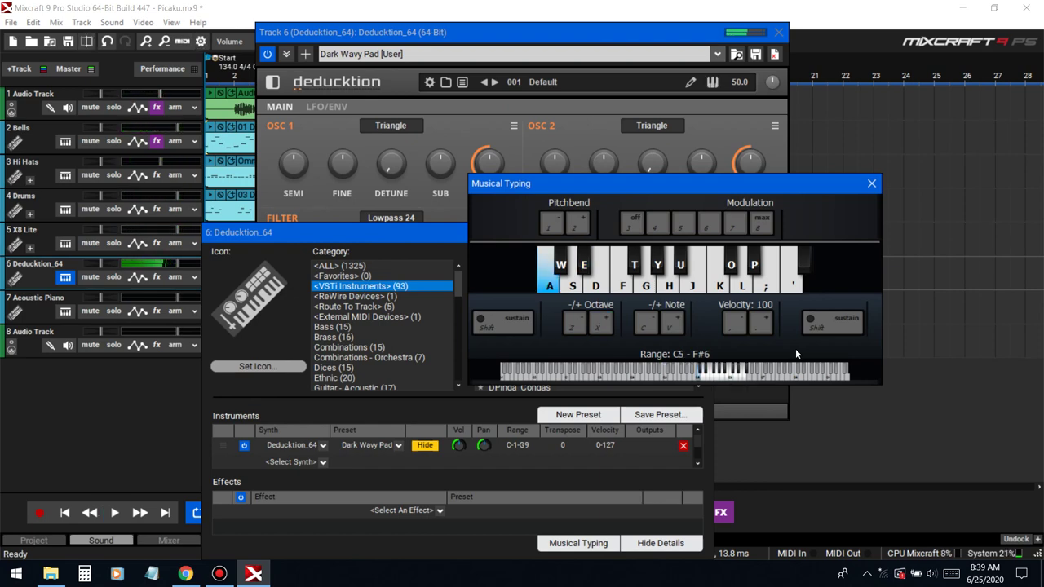
{"action": "key", "text": "s"}
{"action": "key", "text": "s"}
{"action": "key", "text": "a"}
{"action": "key", "text": "h"}
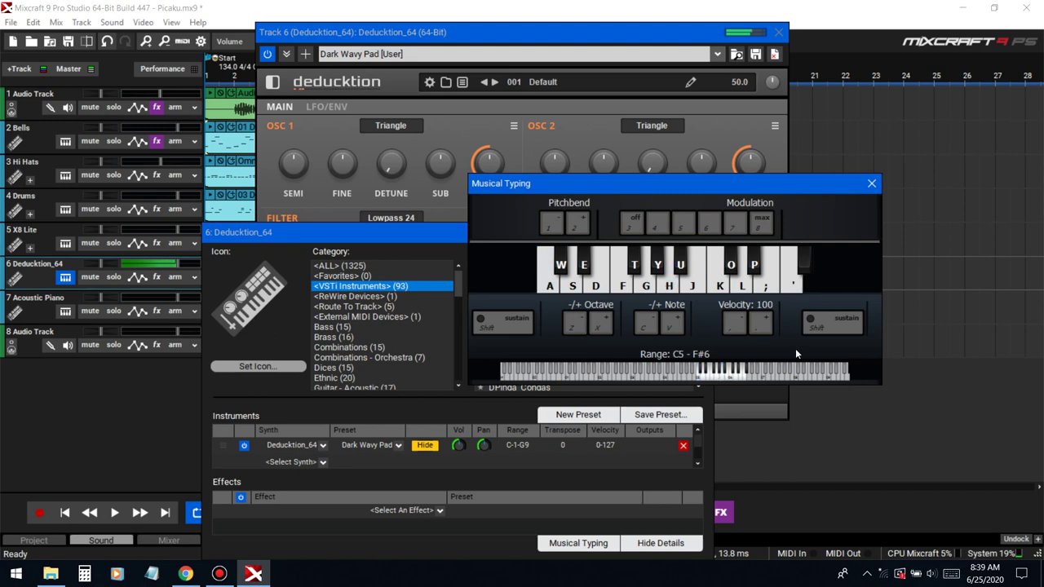
{"action": "key", "text": "a"}
{"action": "key", "text": "u"}
{"action": "key", "text": "h"}
{"action": "key", "text": "g"}
{"action": "key", "text": "f"}
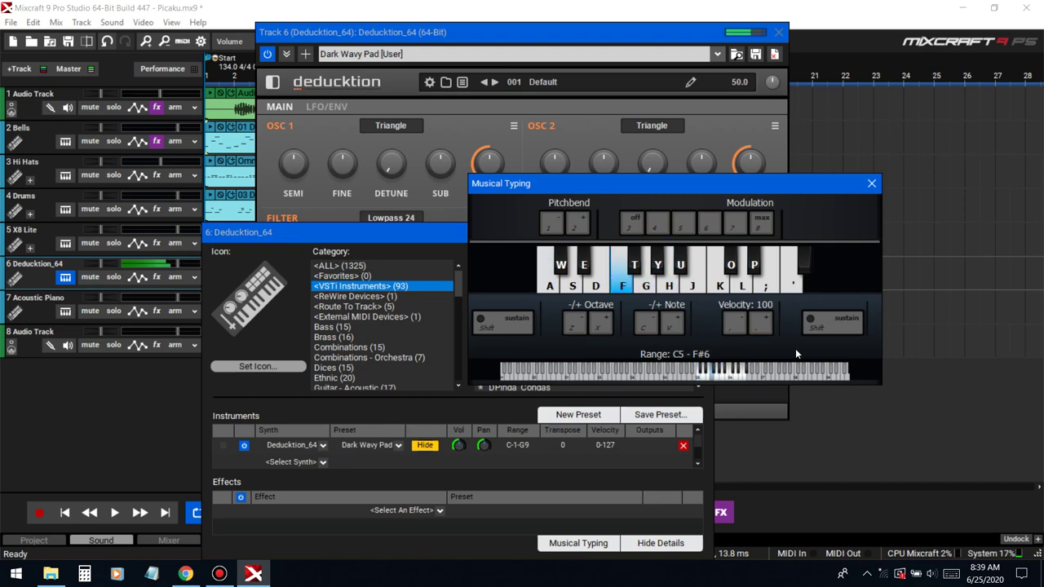
{"action": "key", "text": "f"}
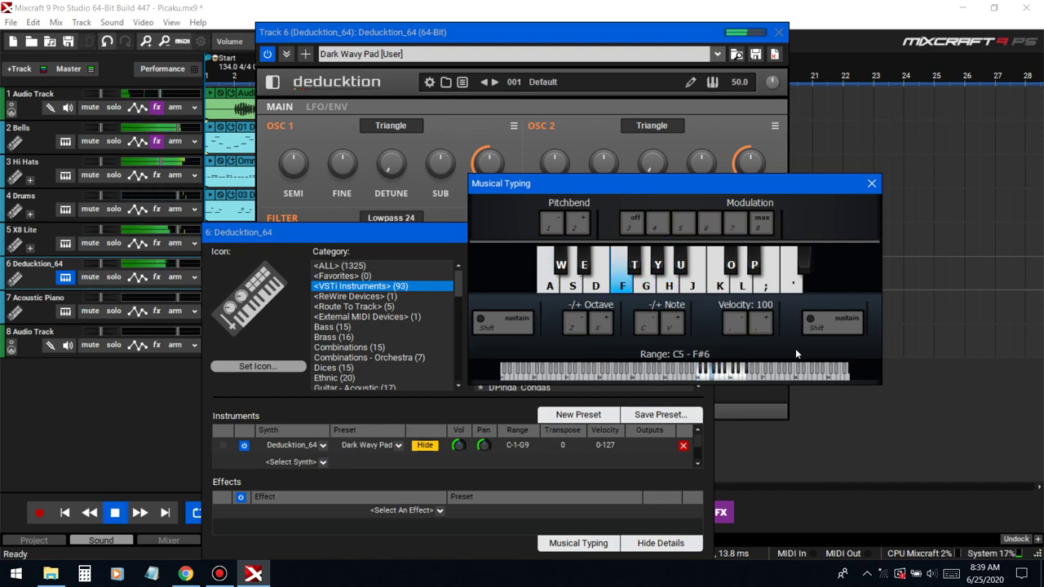
{"action": "key", "text": "u"}
{"action": "key", "text": "u"}
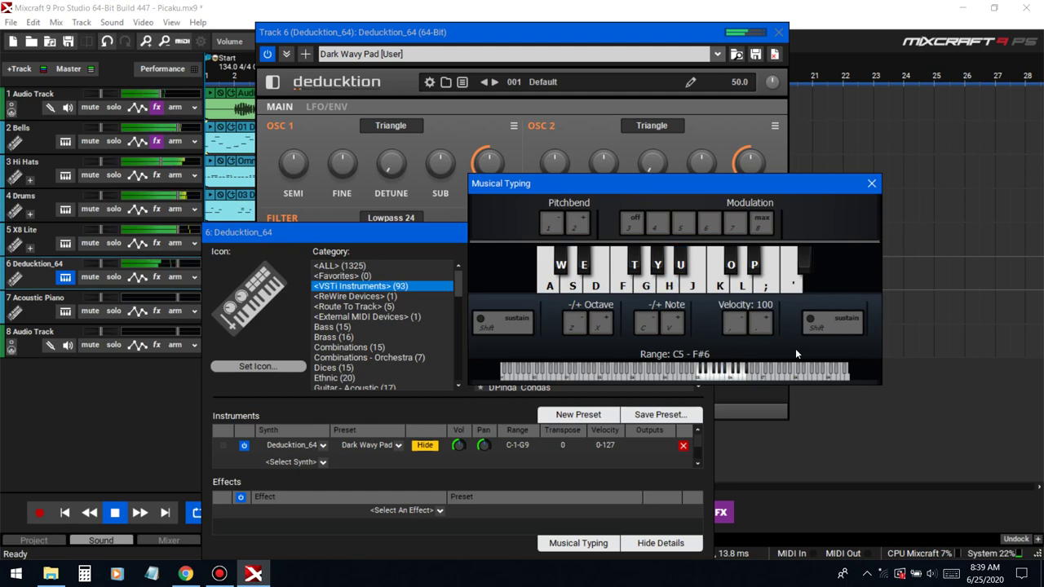
{"action": "key", "text": "a"}
{"action": "key", "text": "f"}
{"action": "key", "text": "a"}
{"action": "key", "text": "h"}
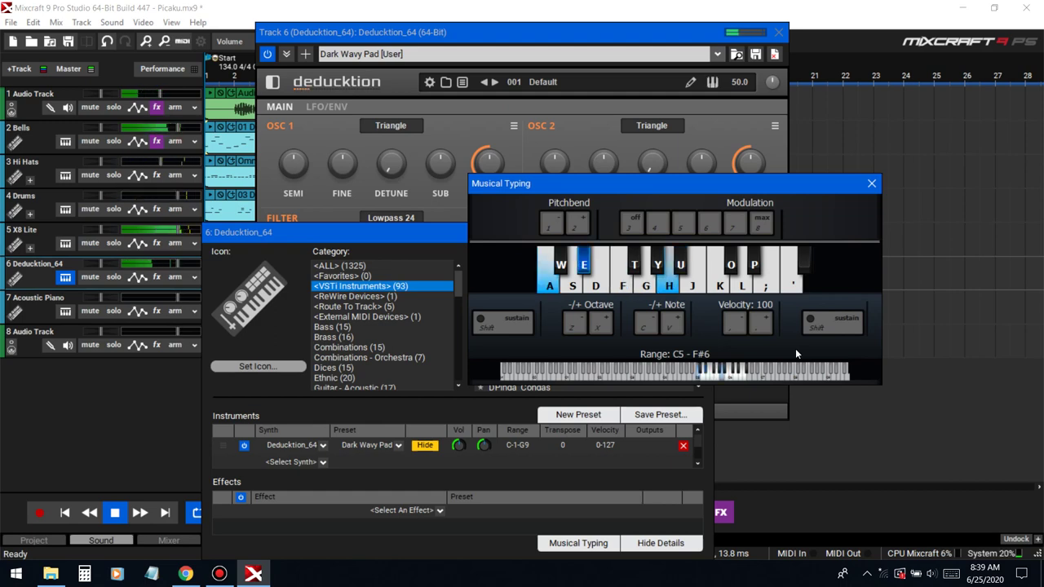
{"action": "key", "text": "g"}
{"action": "key", "text": "u"}
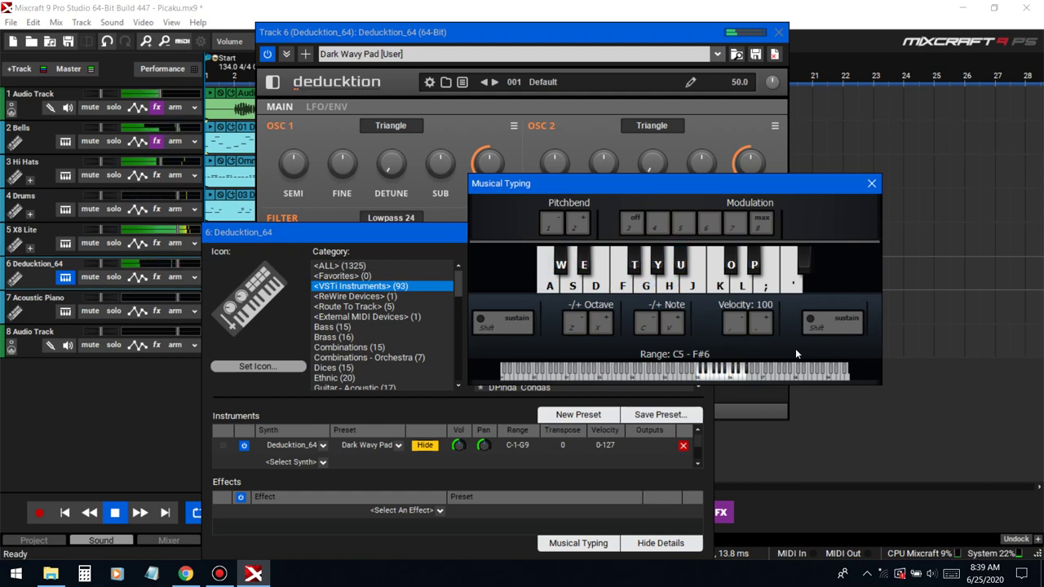
- Lower Musical Typing by one octave to C4–F#5 and try out more melody notes with Dark Wavy Pad
{"action": "key", "text": "z"}
{"action": "key", "text": "g"}
{"action": "key", "text": "u"}
{"action": "key", "text": "g"}
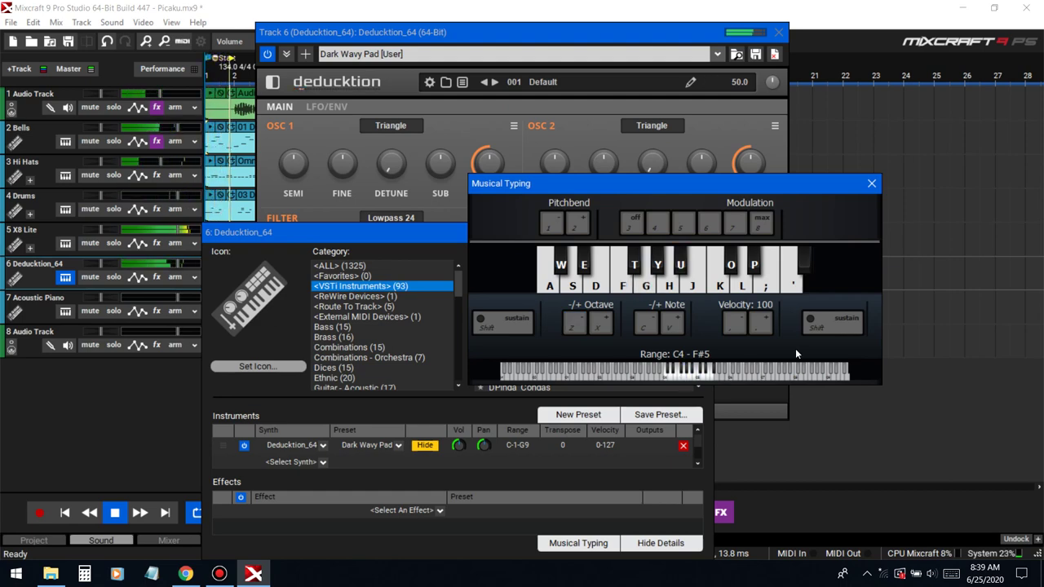
{"action": "key", "text": "g"}
{"action": "key", "text": "a"}
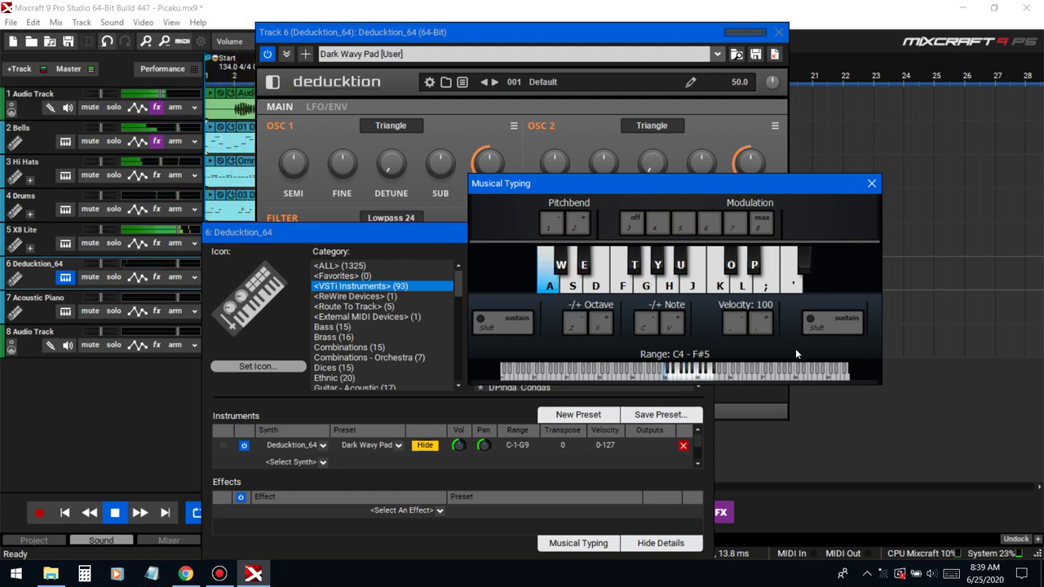
{"action": "key", "text": "s"}
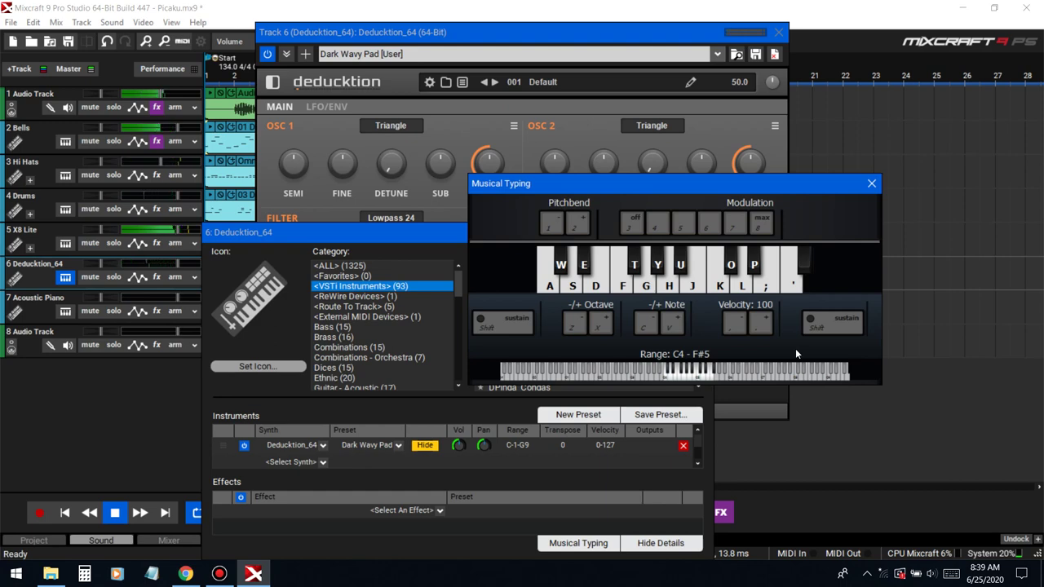
{"action": "key", "text": "w"}
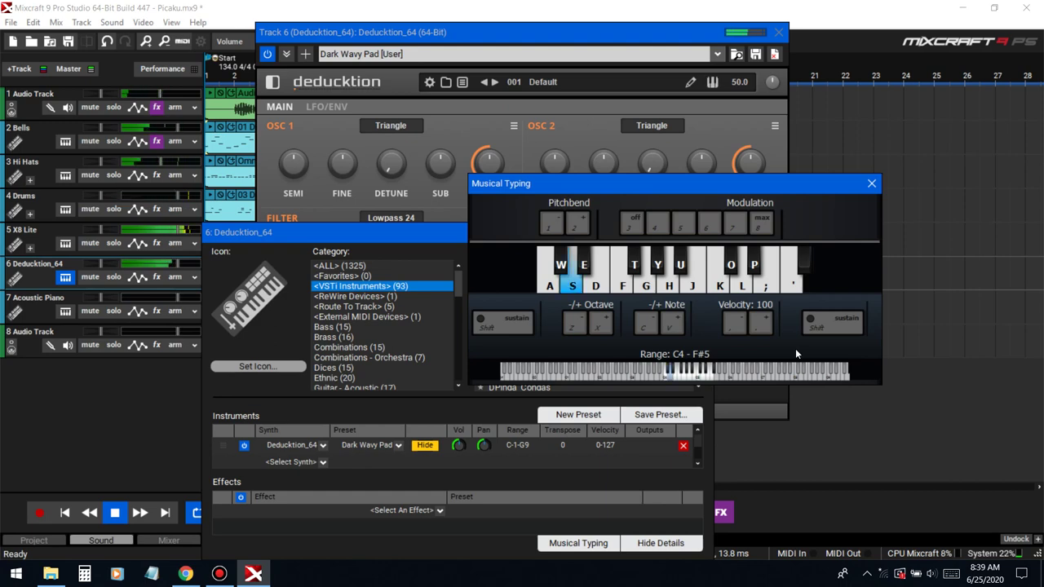
{"action": "key", "text": "y"}
{"action": "key", "text": "t"}
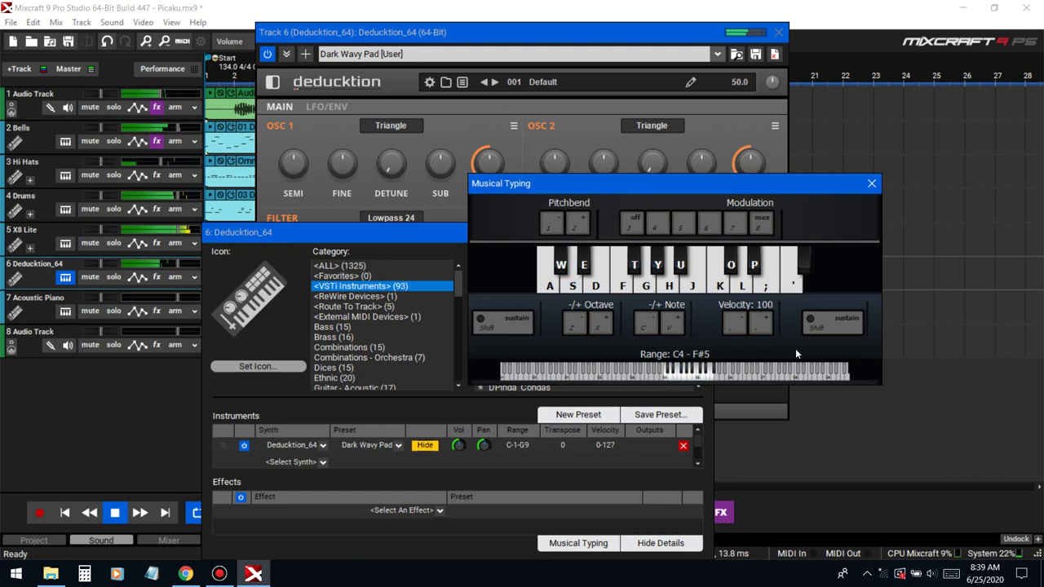
{"action": "key", "text": "g"}
{"action": "key", "text": "f"}
{"action": "key", "text": "e"}
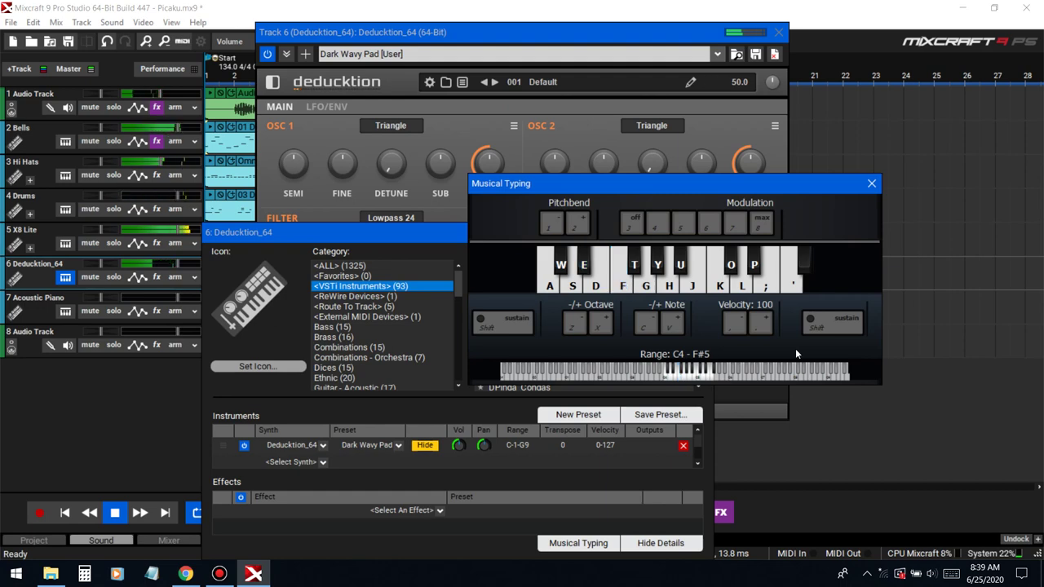
{"action": "key", "text": "s"}
- Switch Deducktion_64 to the Engine startup Pad preset and audition the notes D and F over the beat
{"action": "left_click", "coordinate": [717, 54]}
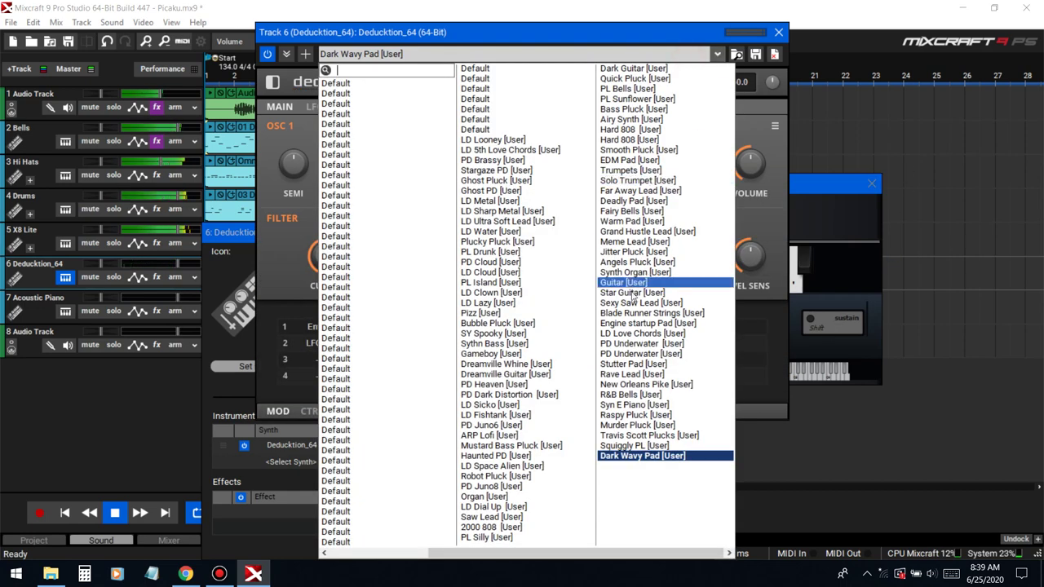
{"action": "left_click", "coordinate": [626, 326]}
{"action": "left_click", "coordinate": [854, 199]}
{"action": "key", "text": "s"}
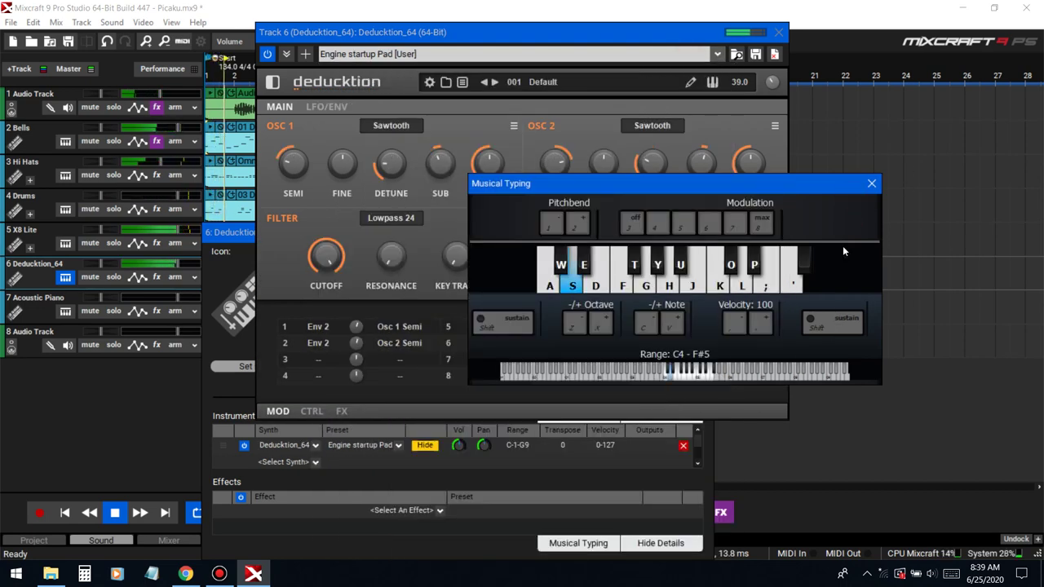
{"action": "key", "text": "f"}
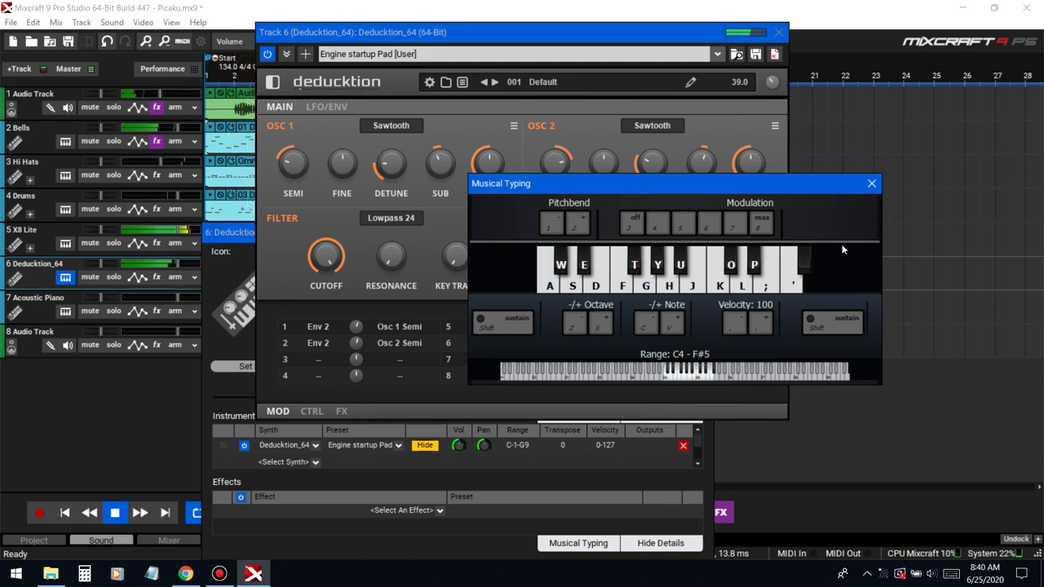
- Load the Blade Runner Strings preset in Deducktion_64 and audition the notes C, D and F over the beat
{"action": "left_click", "coordinate": [589, 55]}
{"action": "left_click", "coordinate": [657, 318]}
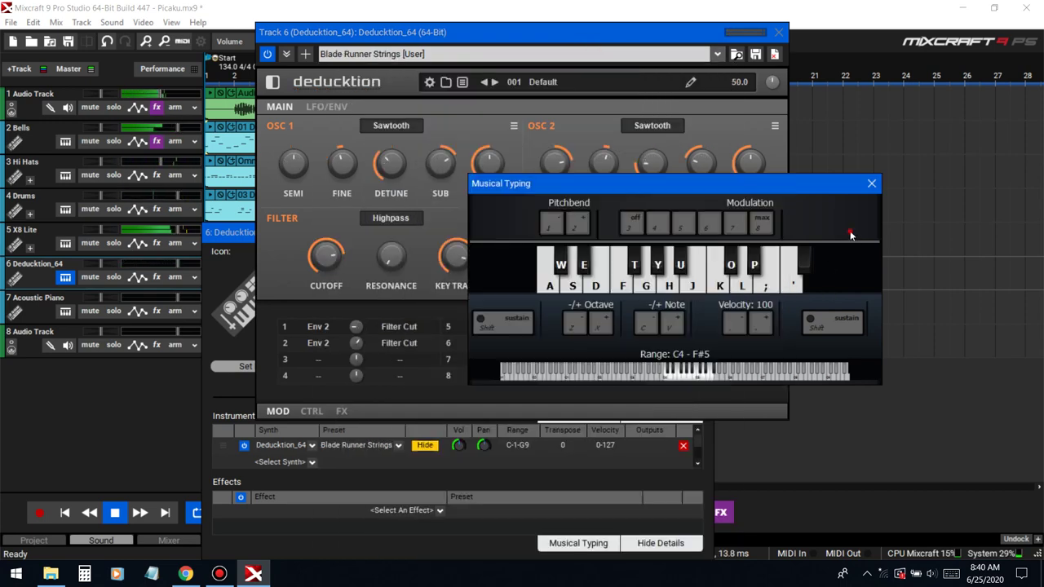
{"action": "key", "text": "a"}
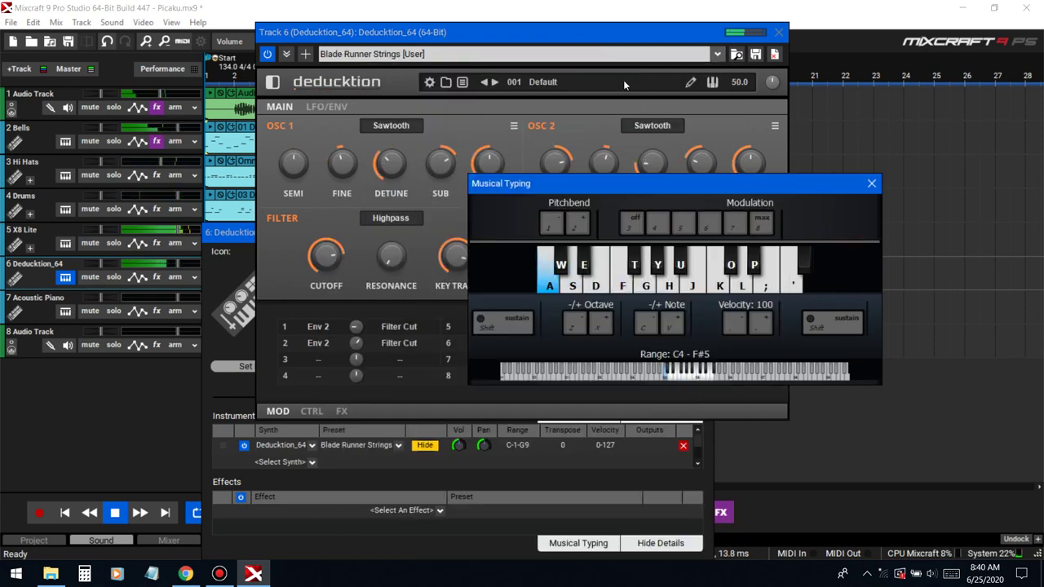
{"action": "key", "text": "s"}
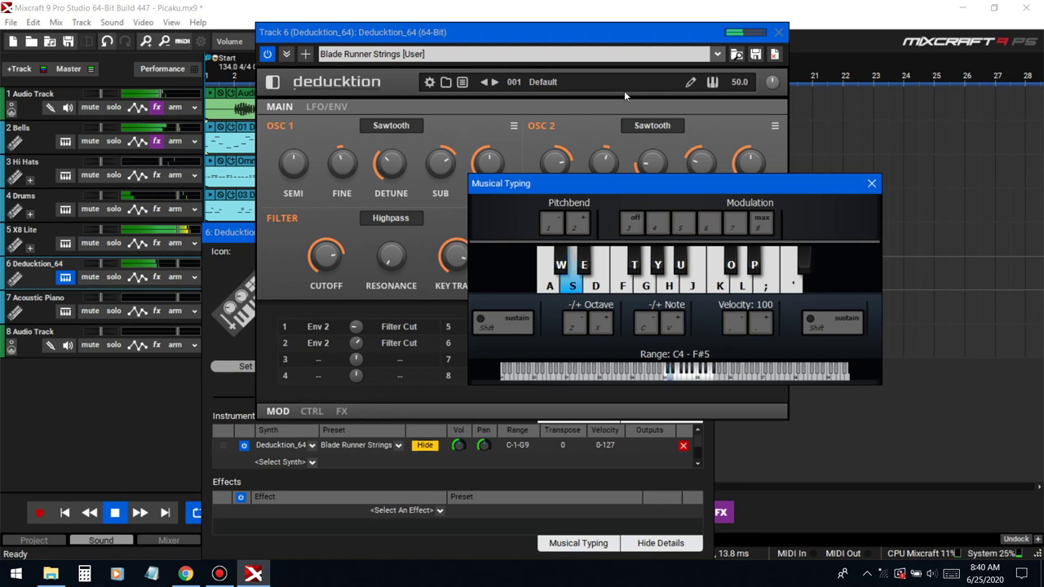
{"action": "key", "text": "f"}
{"action": "key", "text": "a"}
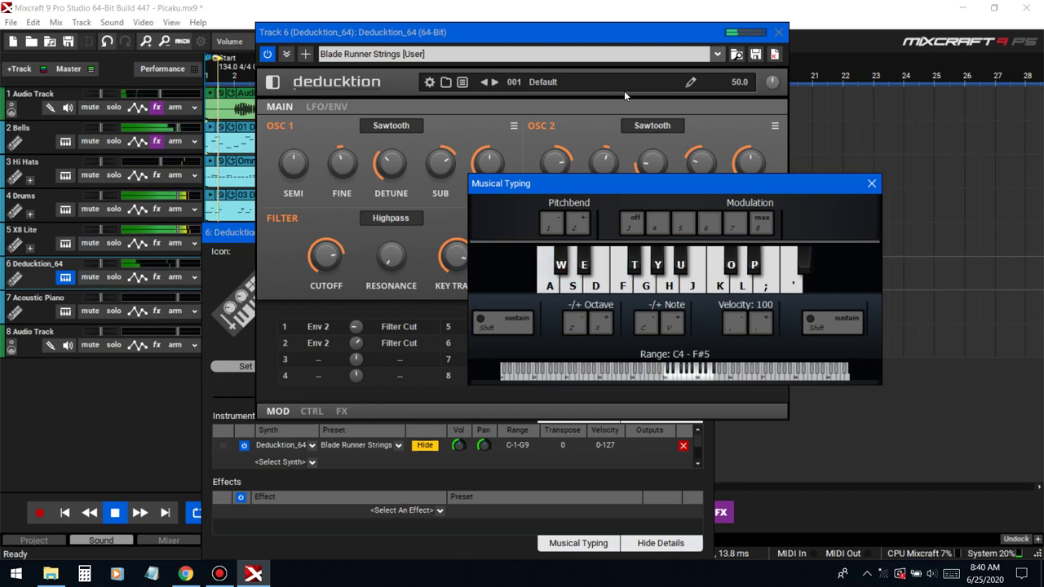
{"action": "key", "text": "z"}
{"action": "key", "text": "s"}
{"action": "key", "text": "f"}
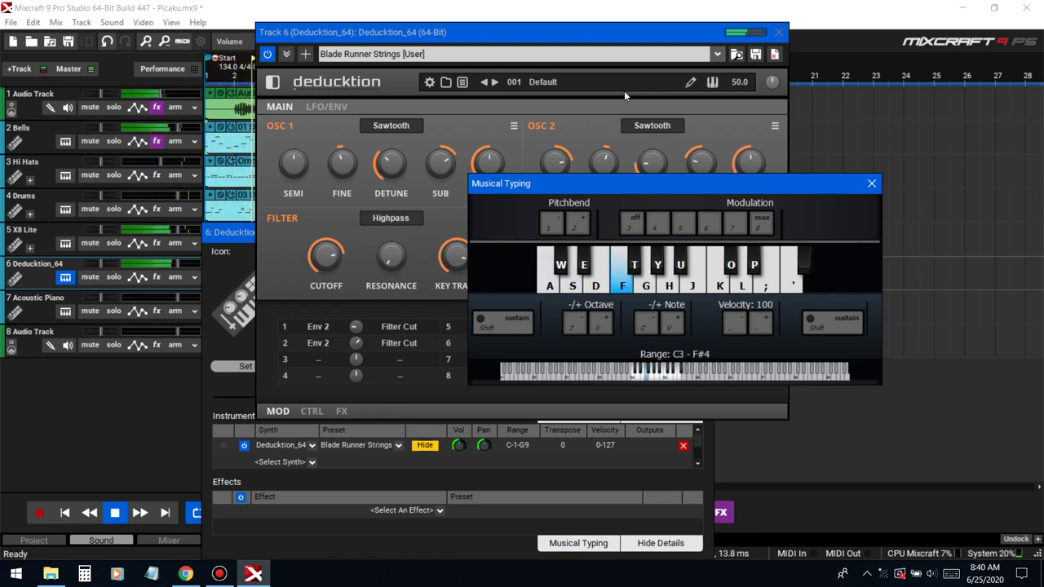
{"action": "key", "text": "a"}
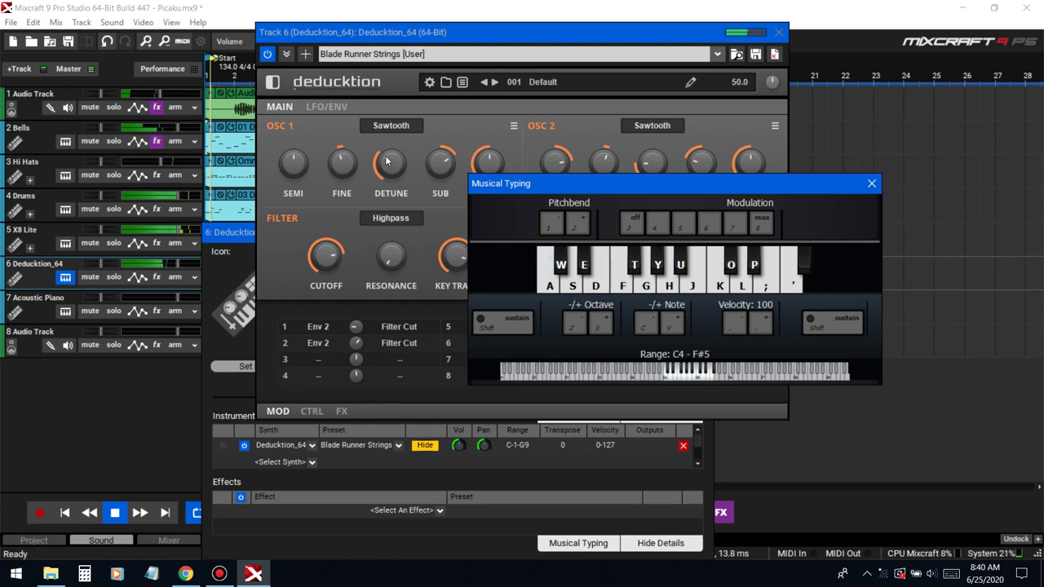
{"action": "key", "text": "s"}
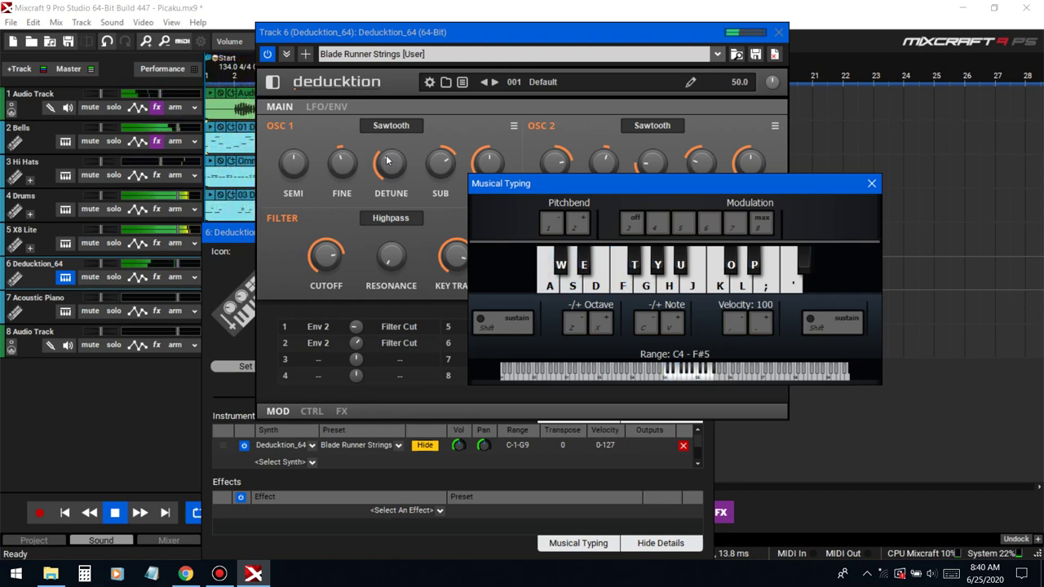
- Start recording on the Deducktion_64 track and close the instrument windows, keeping Musical Typing open
{"action": "left_click", "coordinate": [39, 513]}
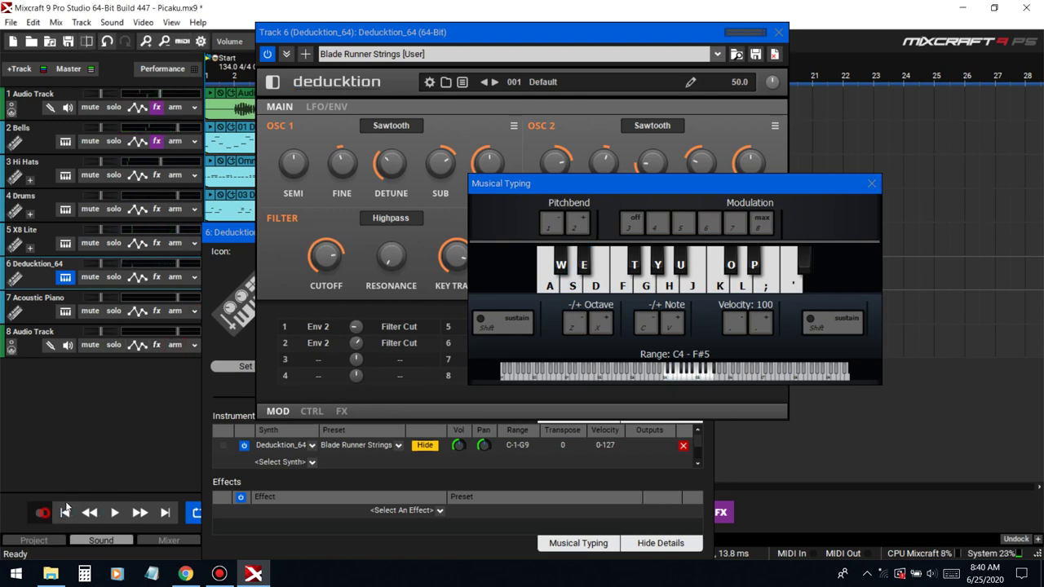
{"action": "left_click", "coordinate": [307, 530]}
{"action": "left_click", "coordinate": [699, 230]}
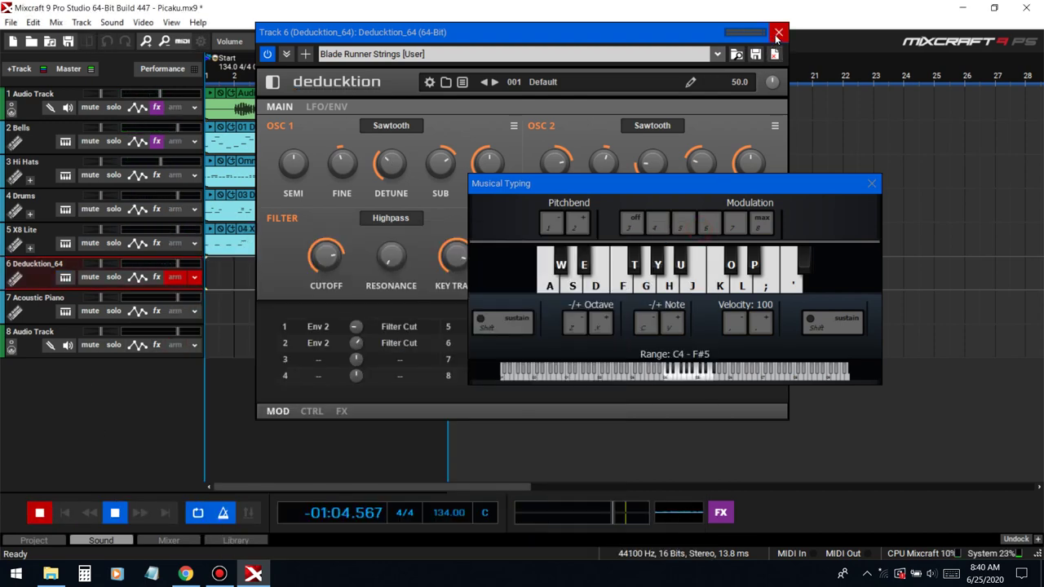
{"action": "left_click", "coordinate": [778, 34]}
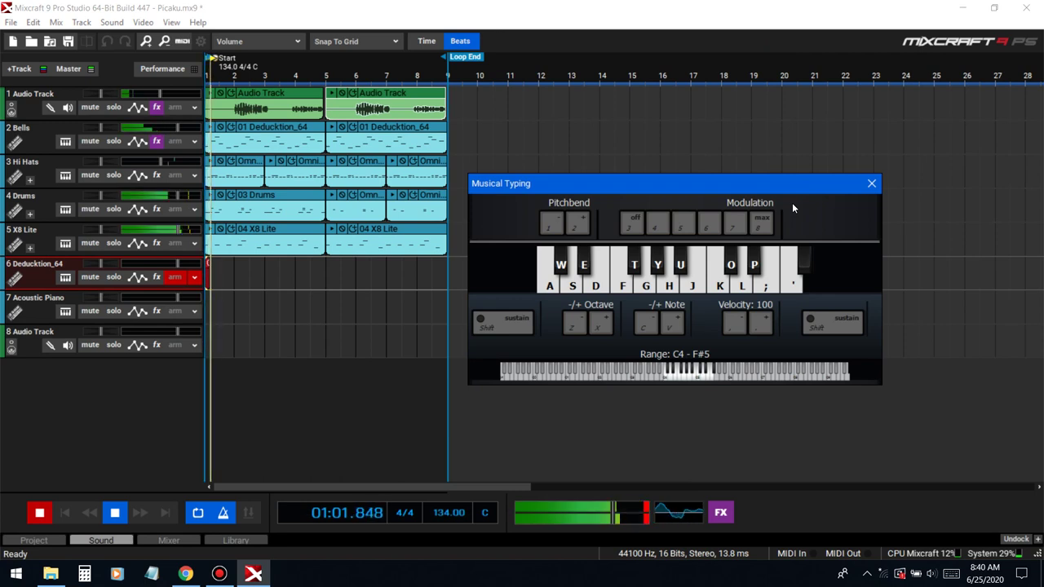
- Record the phrase D, F, C twice on the Deducktion_64 track, stop recording and close Musical Typing
{"action": "key", "text": "s"}
{"action": "key", "text": "f"}
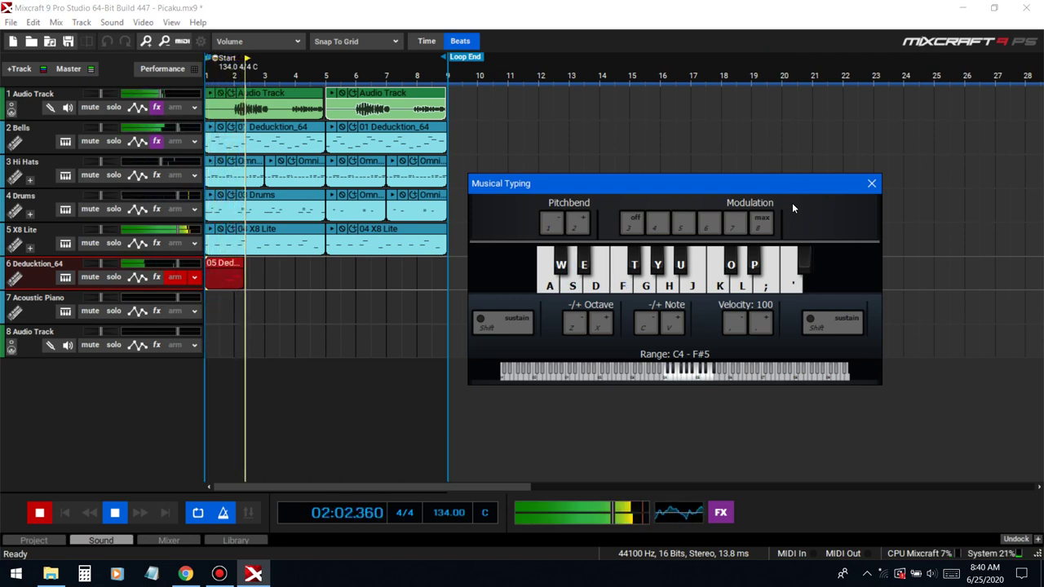
{"action": "key", "text": "a"}
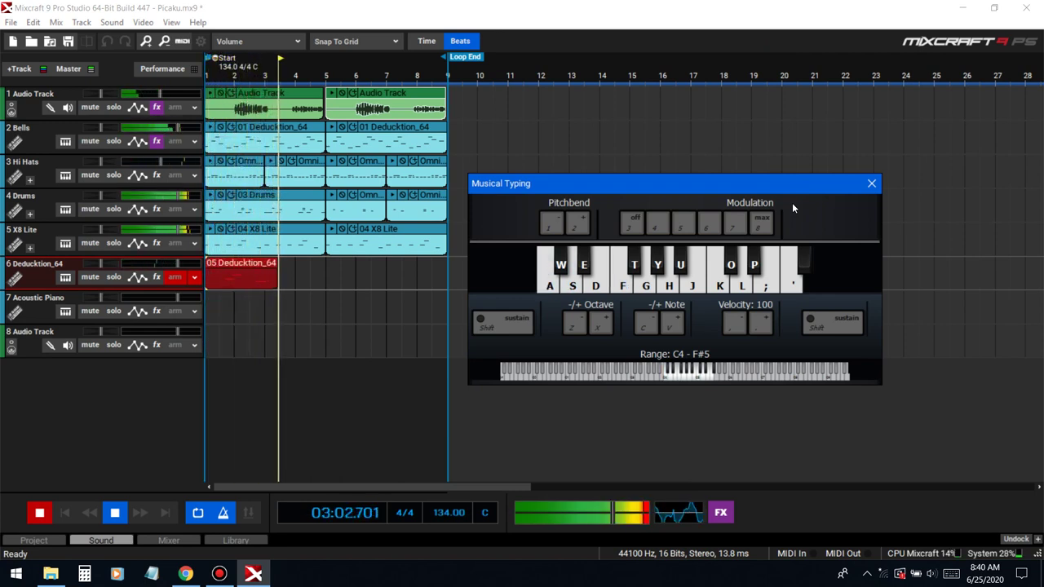
{"action": "key", "text": "s"}
{"action": "key", "text": "f"}
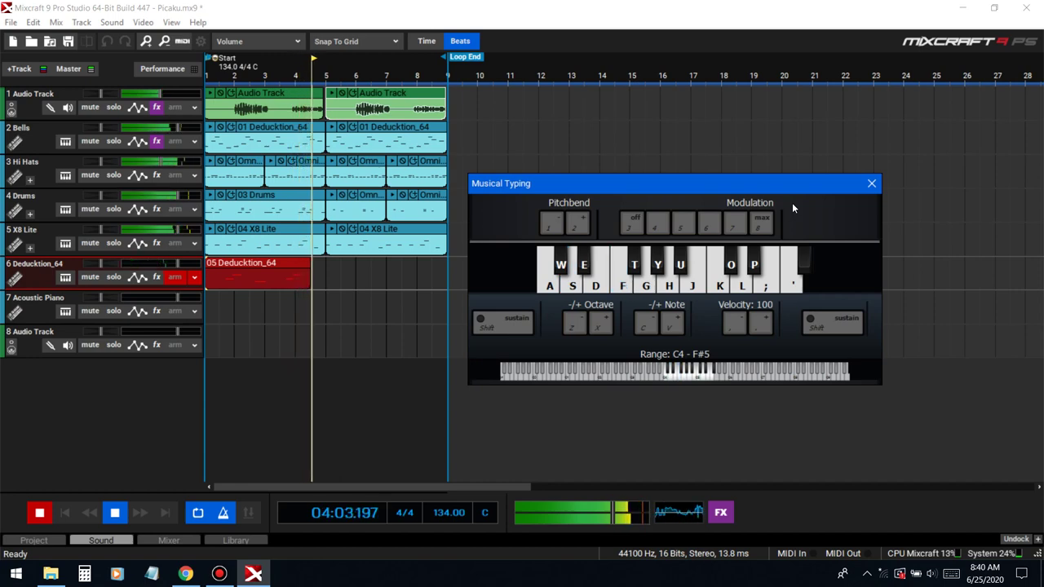
{"action": "key", "text": "a"}
{"action": "key", "text": "space"}
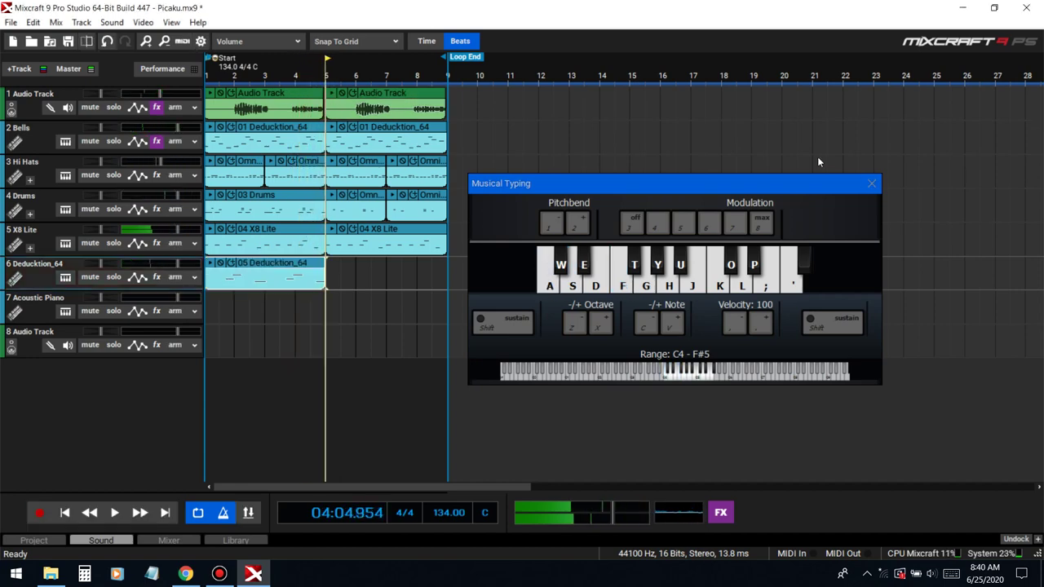
{"action": "left_click", "coordinate": [872, 184]}
- Quantize all notes of the recorded Deducktion_64 clip to 1/8 Notes at 100% strength and play it from the start
{"action": "double_click", "coordinate": [266, 273]}
{"action": "left_click", "coordinate": [593, 365]}
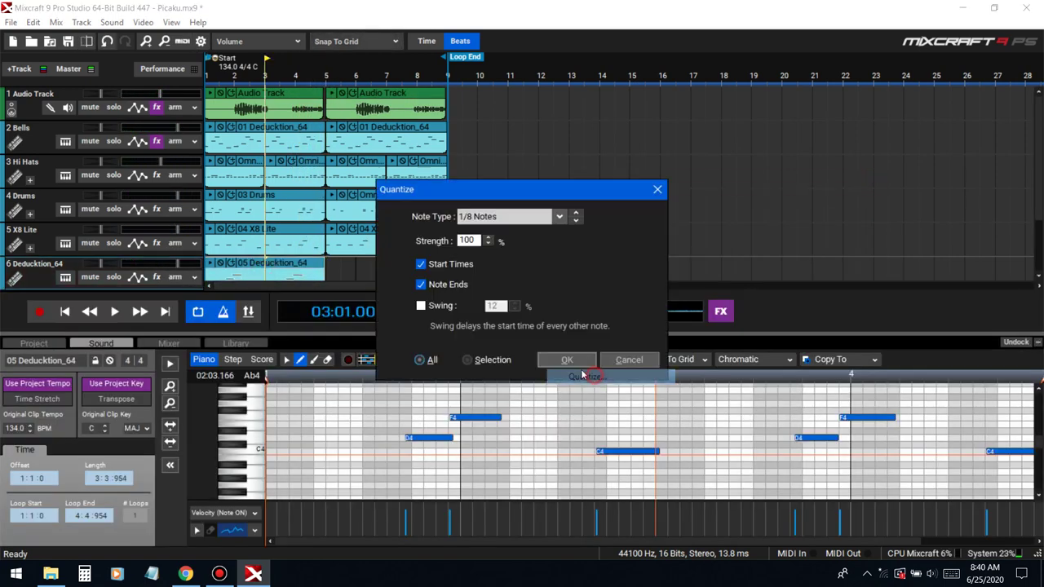
{"action": "left_click", "coordinate": [573, 364]}
{"action": "left_click", "coordinate": [67, 313]}
{"action": "key", "text": "space"}
- Extend the clip's loop end to 5:1:0 and shorten the C4 note that runs past bar 3
{"action": "scroll", "coordinate": [276, 388], "scroll_direction": "down", "scroll_amount": 2}
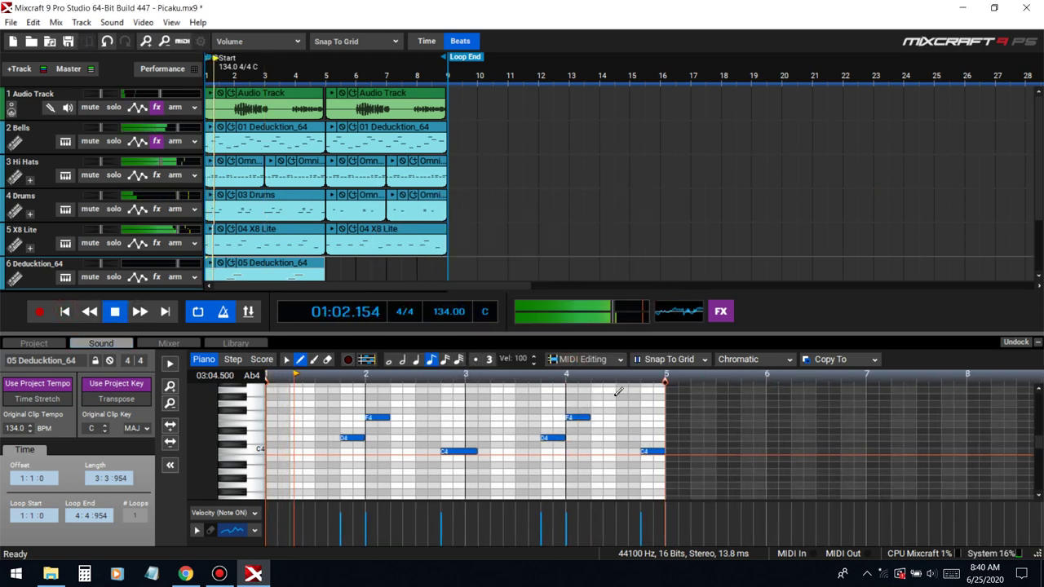
{"action": "left_click_drag", "start_coordinate": [663, 378], "coordinate": [667, 378]}
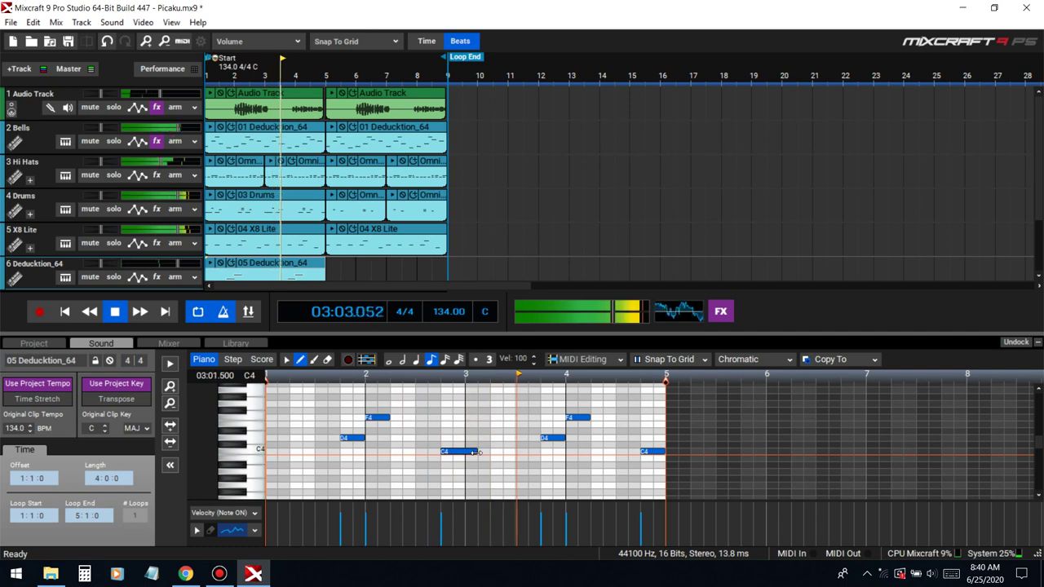
{"action": "left_click_drag", "start_coordinate": [477, 452], "coordinate": [467, 452]}
- Close the note editor and duplicate the track 6 clip at bar 5 to fill the eight-bar loop
{"action": "left_click", "coordinate": [1036, 342]}
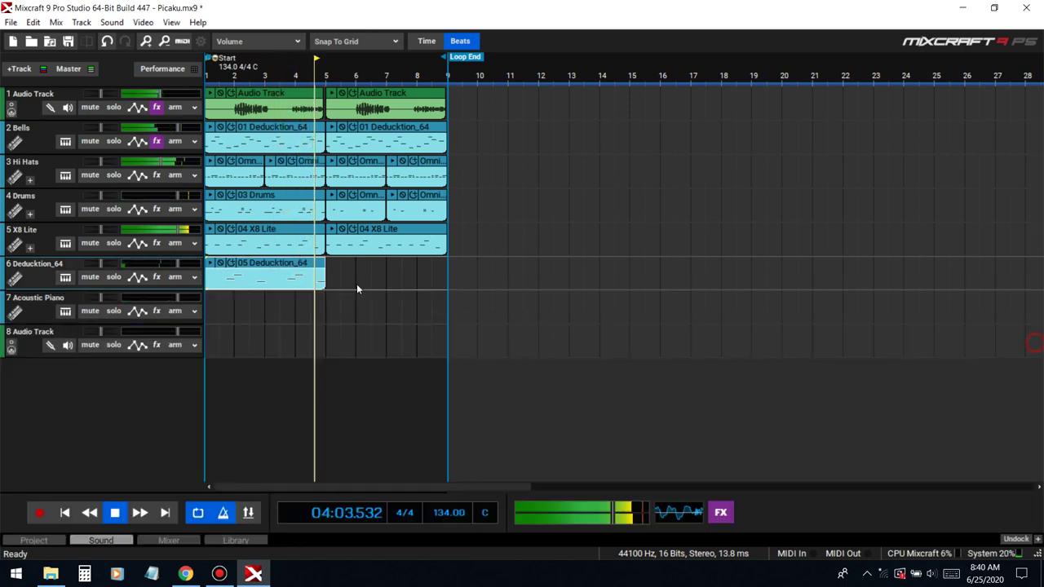
{"action": "left_click_drag", "start_coordinate": [278, 263], "coordinate": [401, 268]}
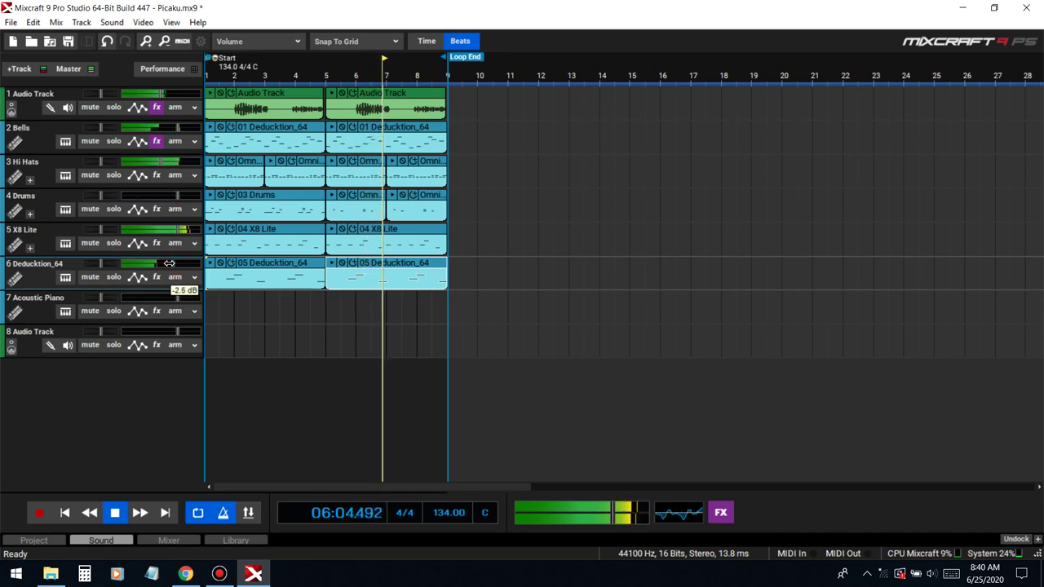
- Solo track 6 and add the DD Flanger effect with the Silly preset
{"action": "left_click", "coordinate": [114, 277]}
{"action": "left_click", "coordinate": [156, 278]}
{"action": "type", "text": "dd f"}
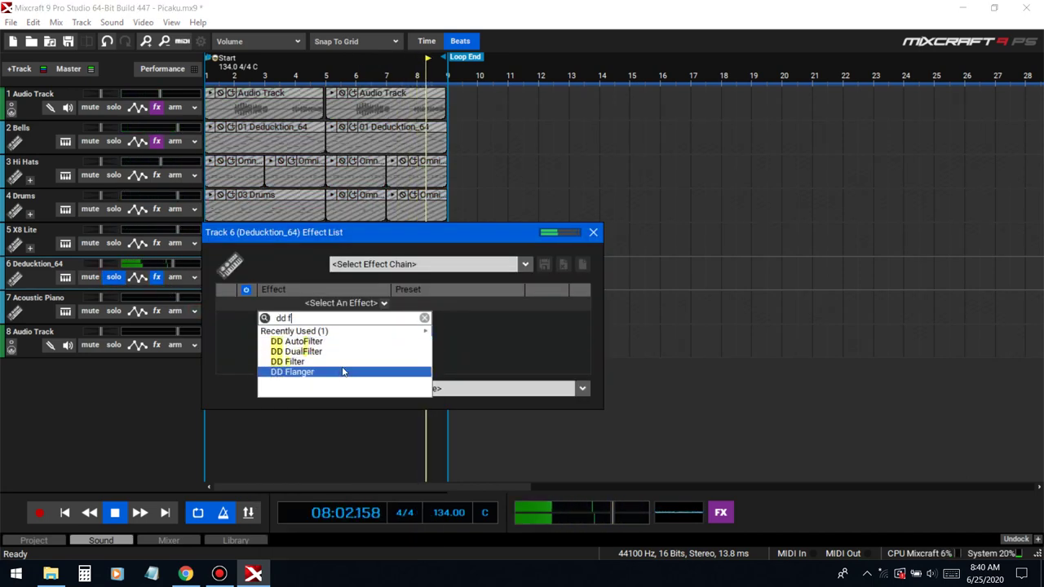
{"action": "left_click", "coordinate": [338, 369]}
{"action": "left_click", "coordinate": [422, 184]}
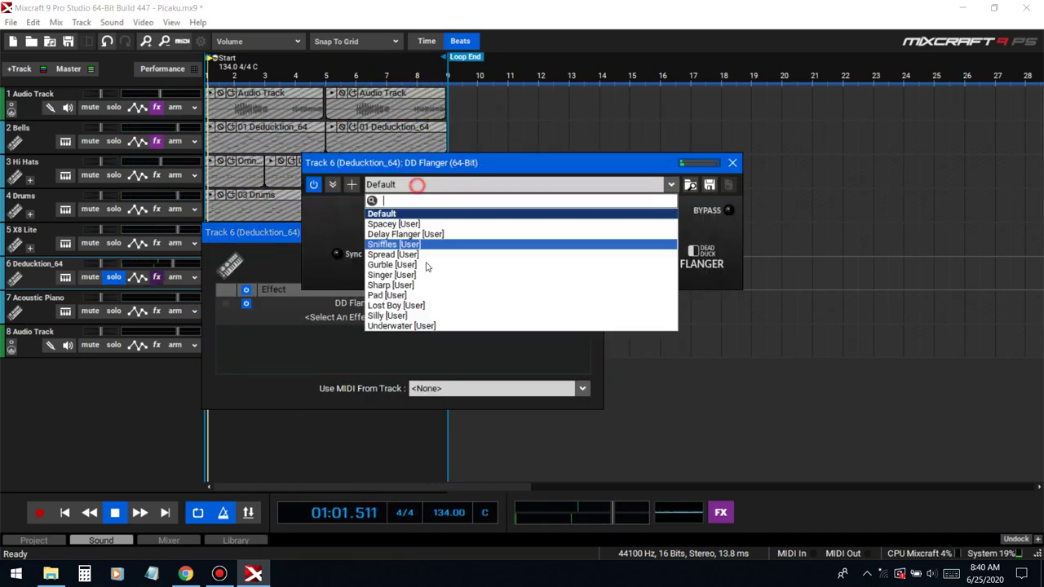
{"action": "left_click", "coordinate": [382, 310]}
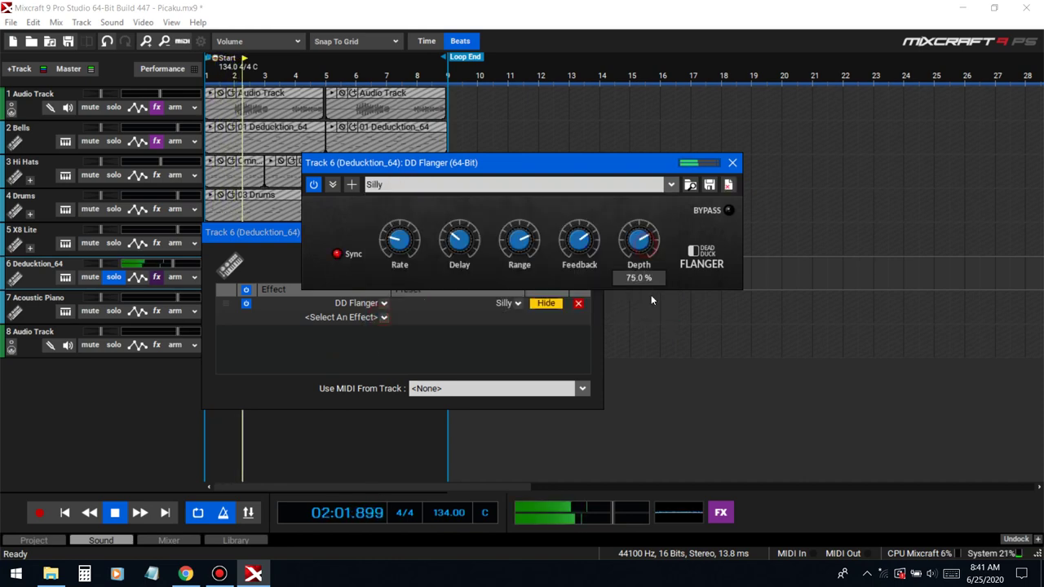
- Reduce the flanger's Depth to slightly below its midpoint, unsolo track 6 and close its effect list
{"action": "left_click_drag", "start_coordinate": [651, 300], "coordinate": [652, 323]}
{"action": "left_click", "coordinate": [114, 277]}
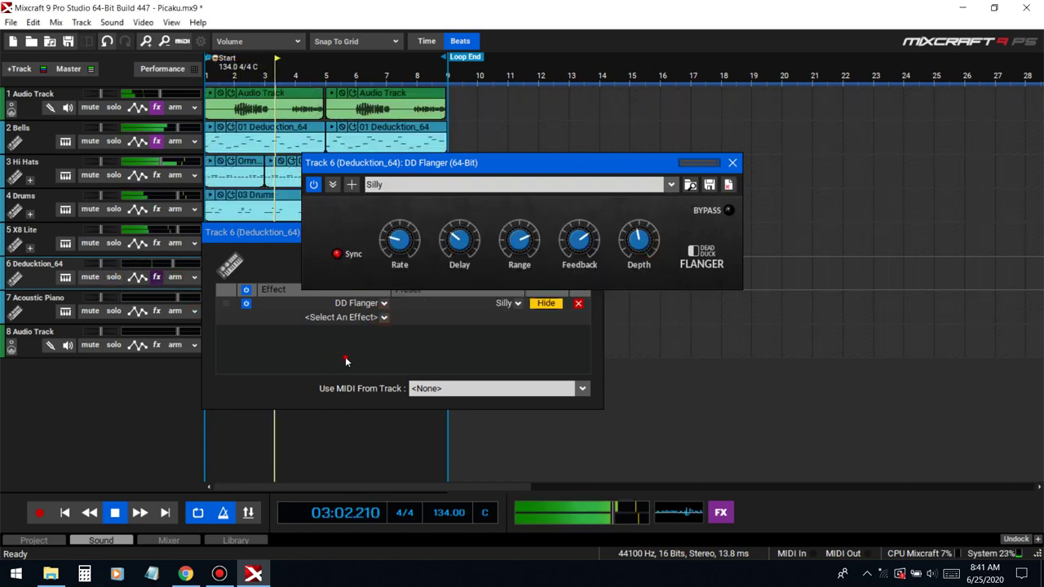
{"action": "left_click", "coordinate": [346, 361]}
{"action": "left_click", "coordinate": [592, 231]}
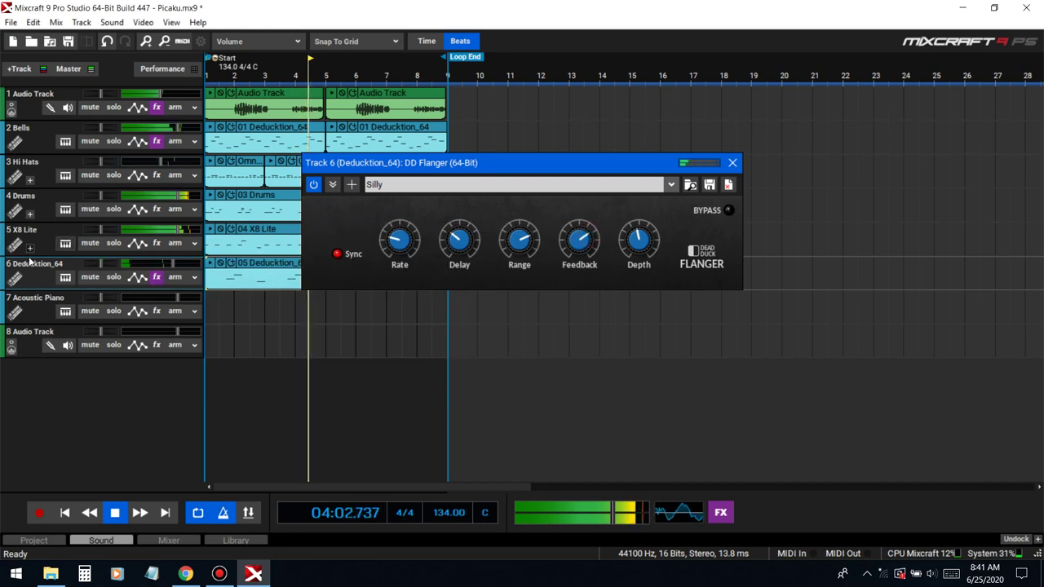
- Rename track 6 as High Synth
{"action": "double_click", "coordinate": [30, 262]}
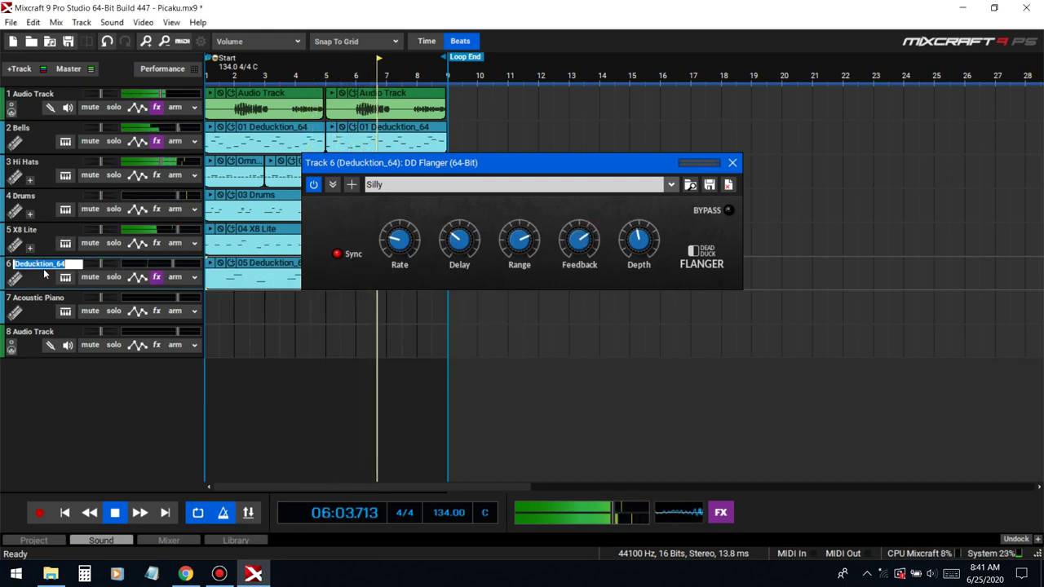
{"action": "type", "text": "Hig"}
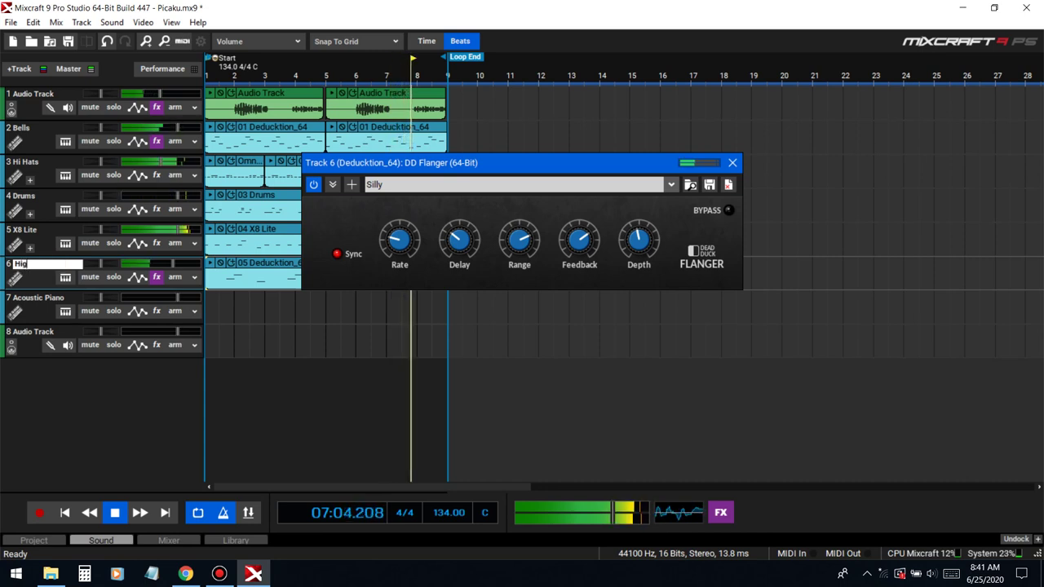
{"action": "type", "text": "h"}
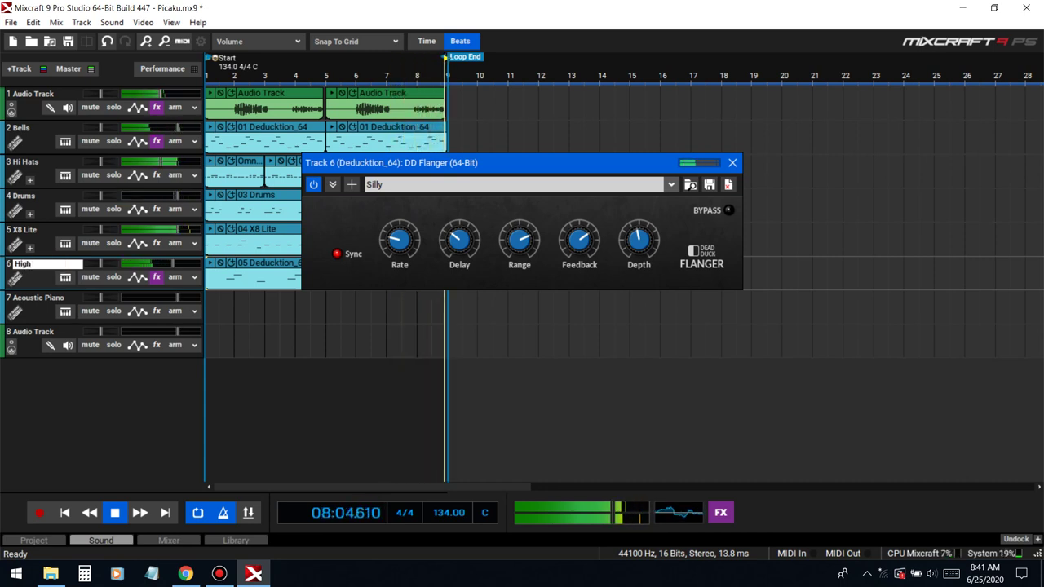
{"action": "type", "text": " Synth"}
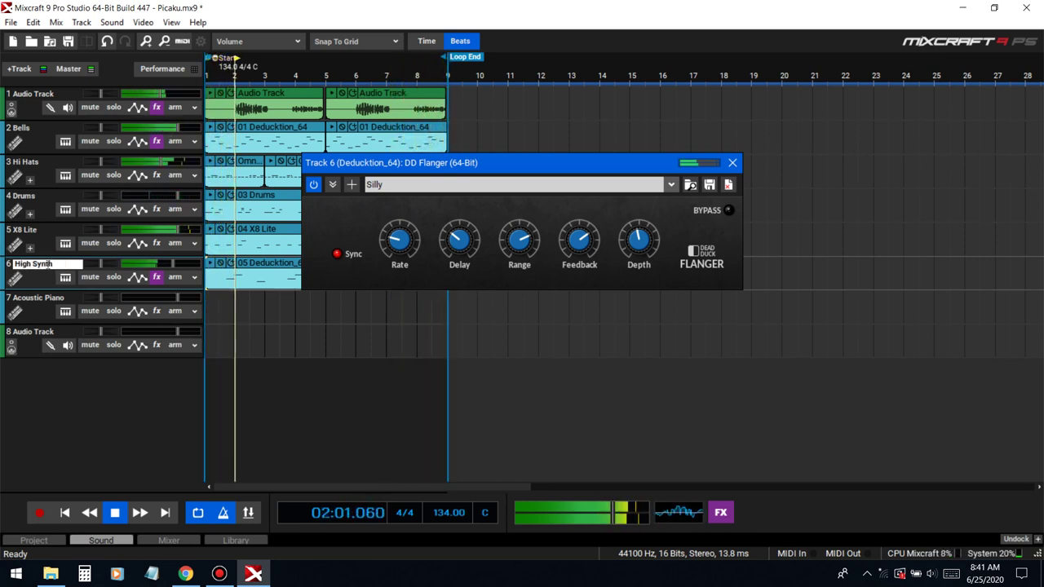
{"action": "key", "text": "Return"}
- Rename track 5 as 808 and track 1 as Vocal, and close the flanger window
{"action": "double_click", "coordinate": [32, 232]}
{"action": "type", "text": "808"}
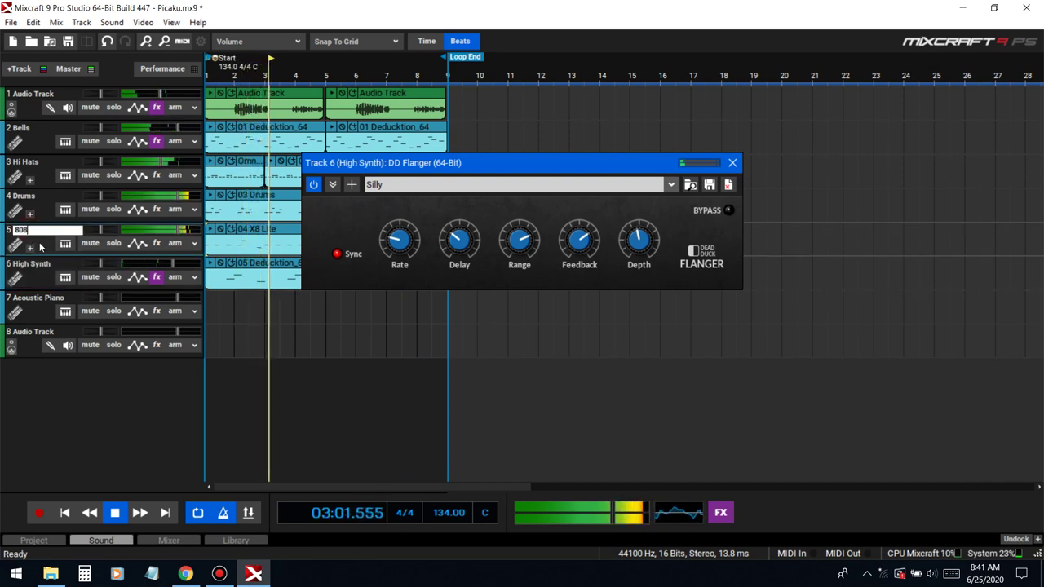
{"action": "key", "text": "Return"}
{"action": "double_click", "coordinate": [33, 94]}
{"action": "type", "text": "V"}
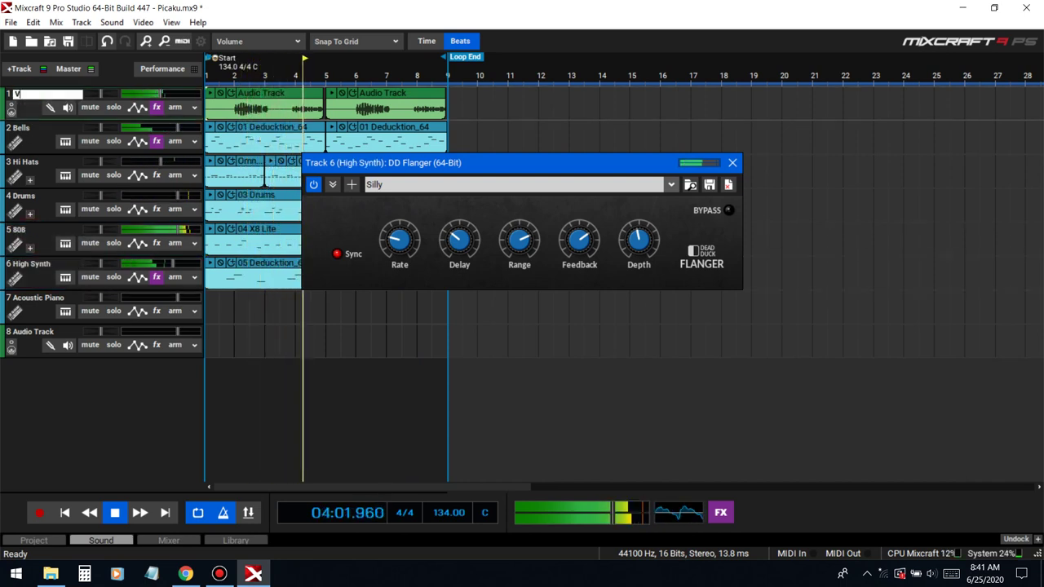
{"action": "type", "text": "ocal"}
{"action": "key", "text": "Return"}
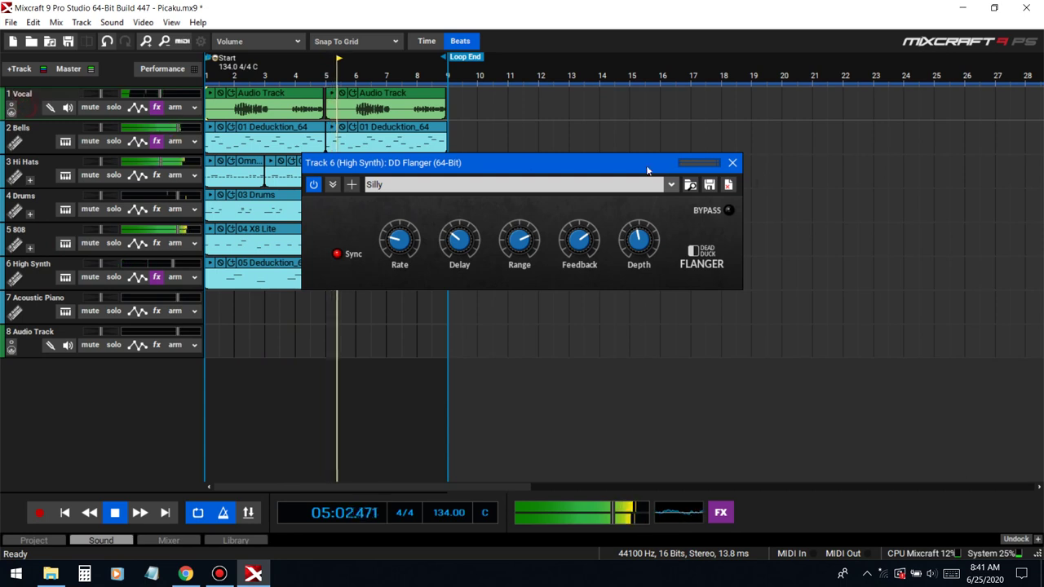
{"action": "left_click", "coordinate": [732, 162]}
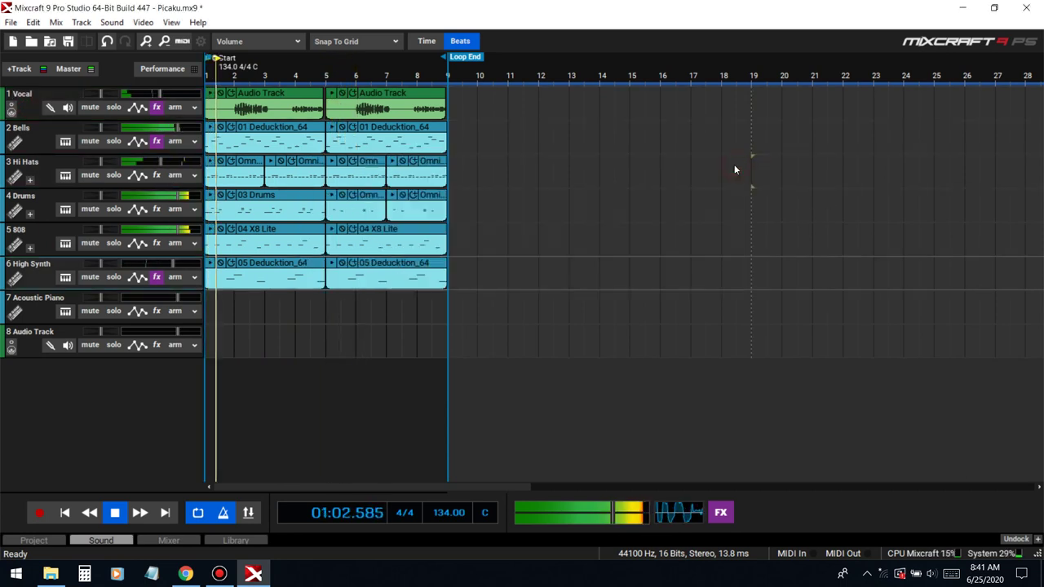
- Load the Omni Sampler 8 Out instrument on track 7 in place of Acoustic Piano
{"action": "left_click", "coordinate": [65, 310]}
{"action": "type", "text": "omni"}
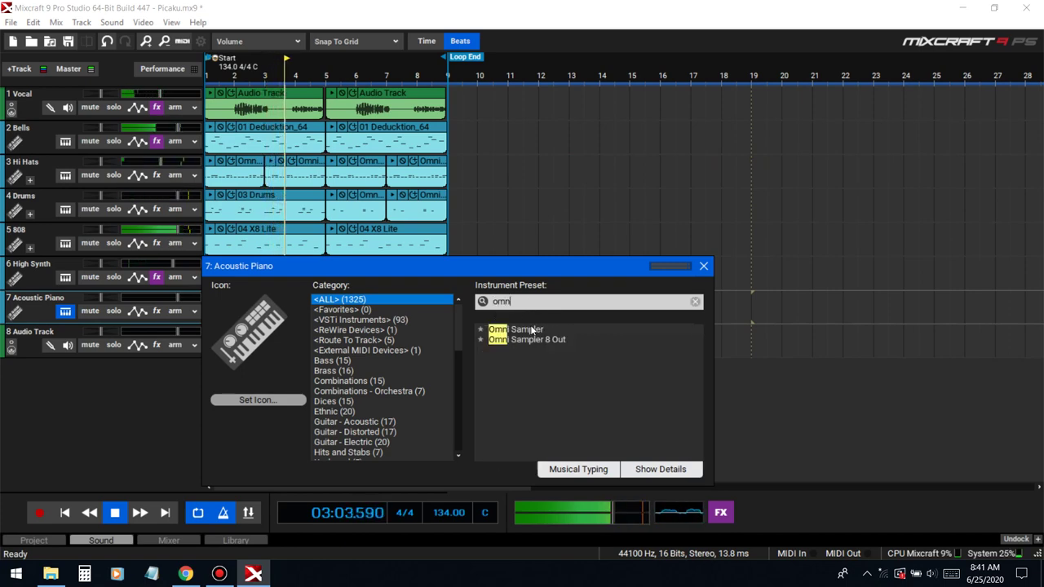
{"action": "left_click", "coordinate": [535, 340]}
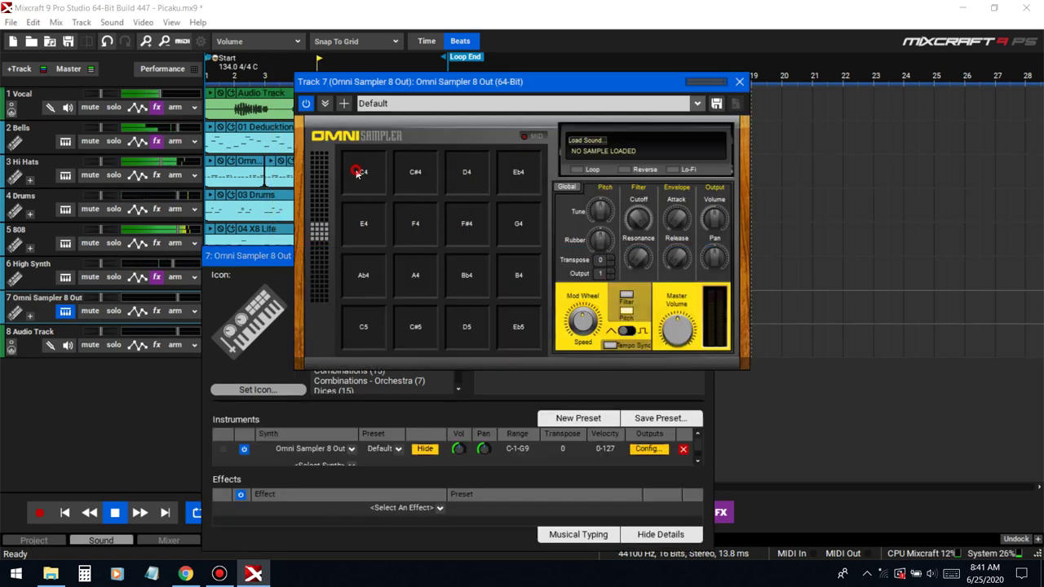
- Load [Perc] Young Metro onto the sampler's C4 pad from Perkys x FXs in the DJ Shawdi P - #TimeIsMoney Drum Kit
{"action": "left_click", "coordinate": [357, 173]}
{"action": "left_click", "coordinate": [445, 81]}
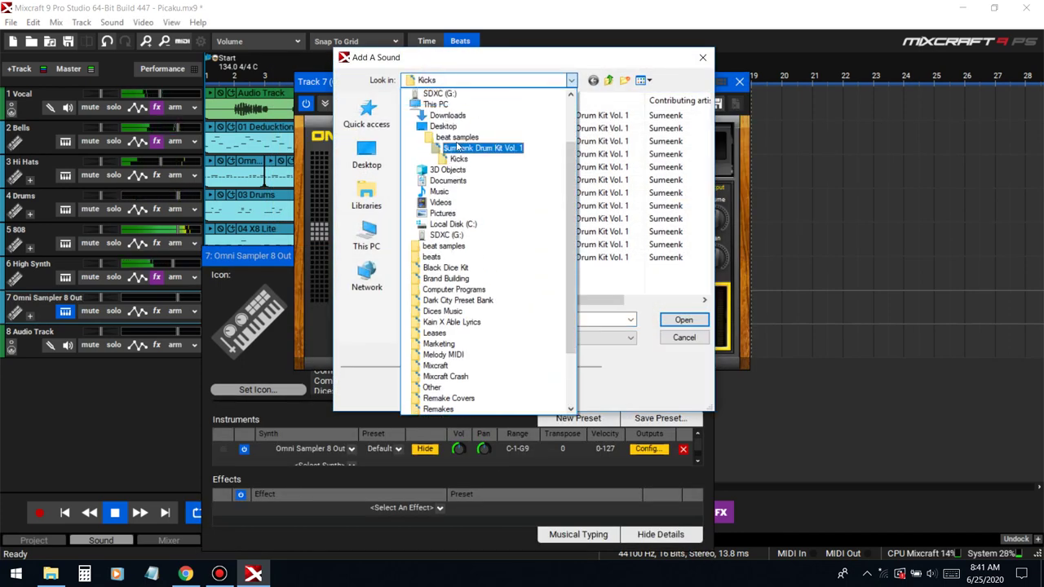
{"action": "left_click", "coordinate": [455, 138]}
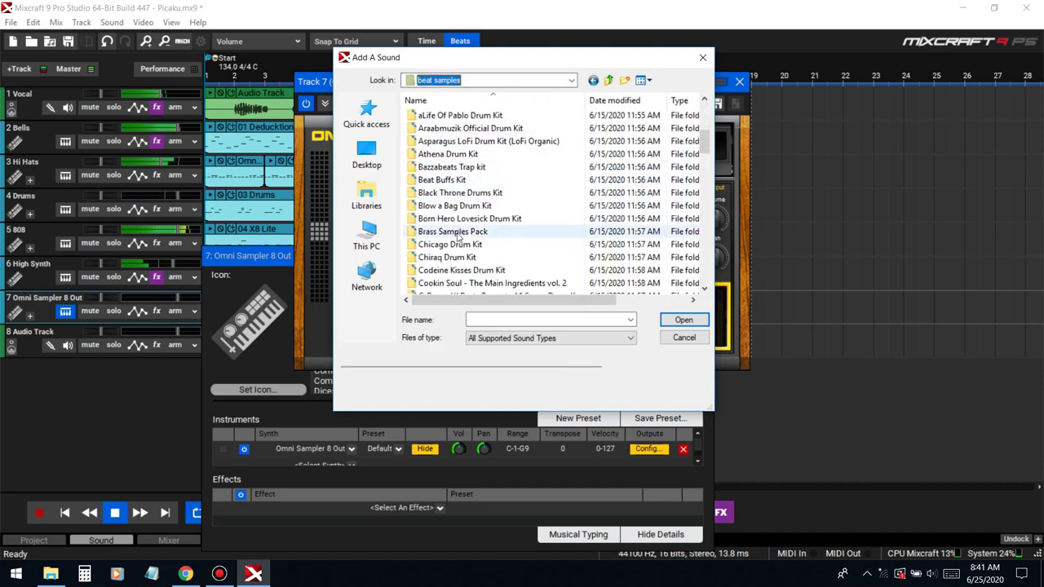
{"action": "scroll", "coordinate": [461, 237], "scroll_direction": "down", "scroll_amount": 3}
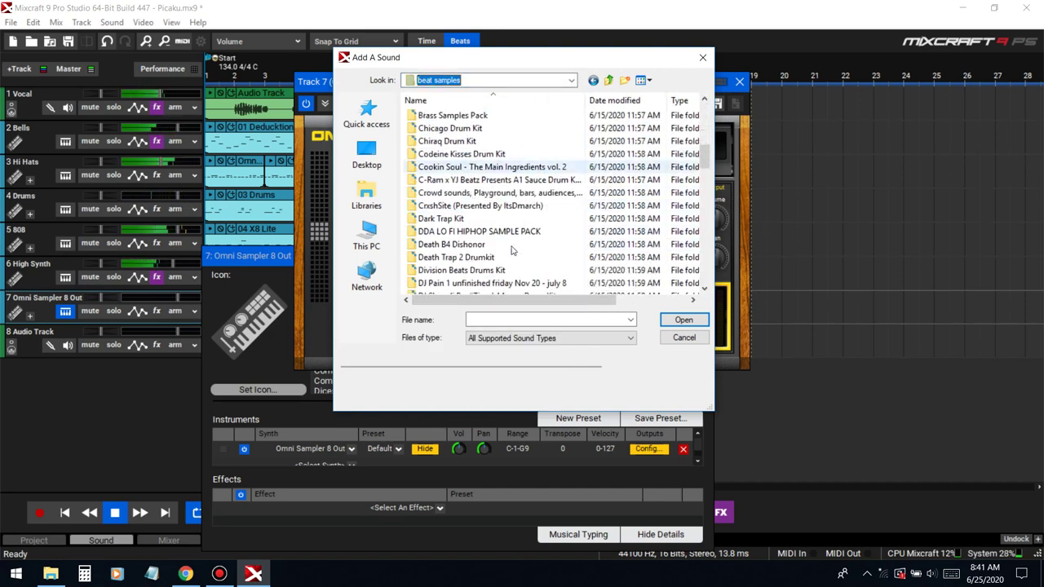
{"action": "scroll", "coordinate": [512, 250], "scroll_direction": "down", "scroll_amount": 2}
{"action": "left_click", "coordinate": [460, 219]}
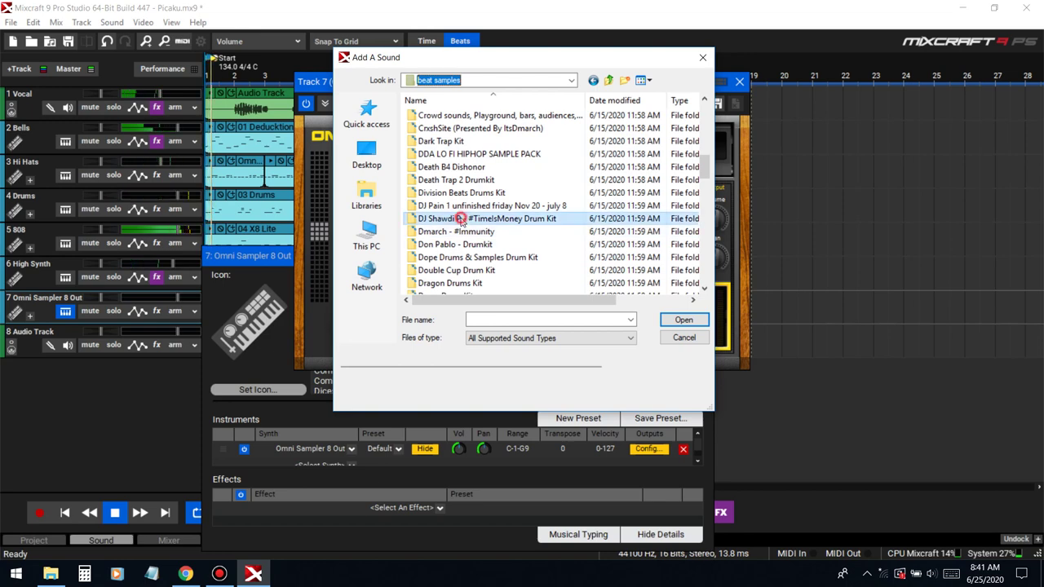
{"action": "double_click", "coordinate": [461, 219]}
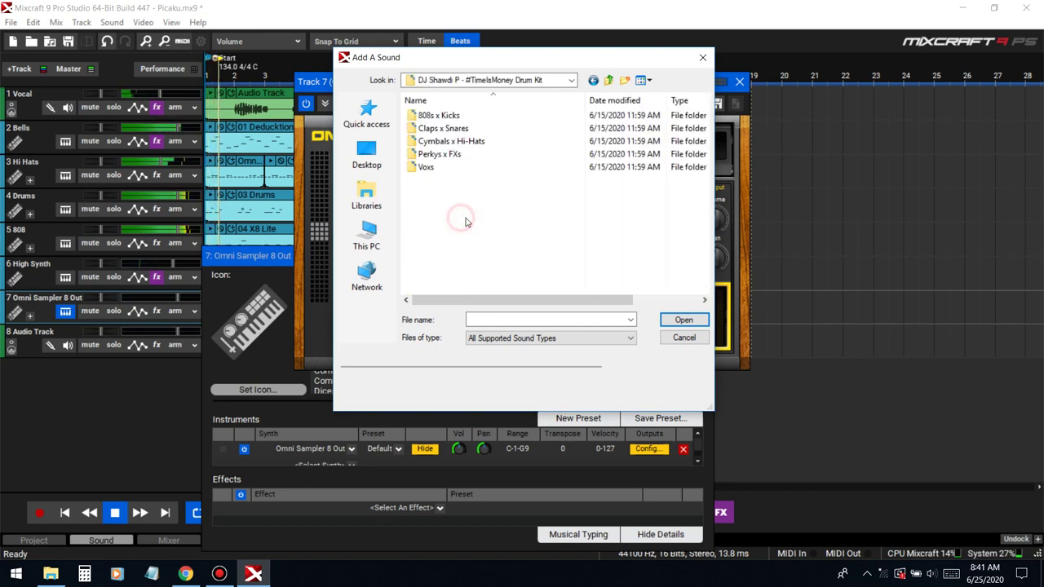
{"action": "double_click", "coordinate": [436, 154]}
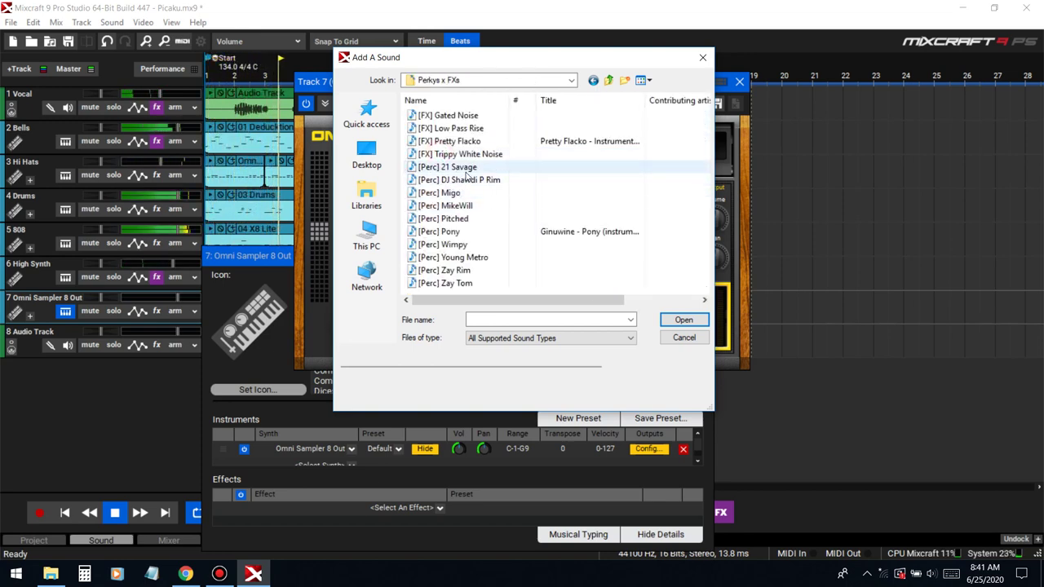
{"action": "left_click", "coordinate": [455, 257]}
{"action": "left_click", "coordinate": [683, 319]}
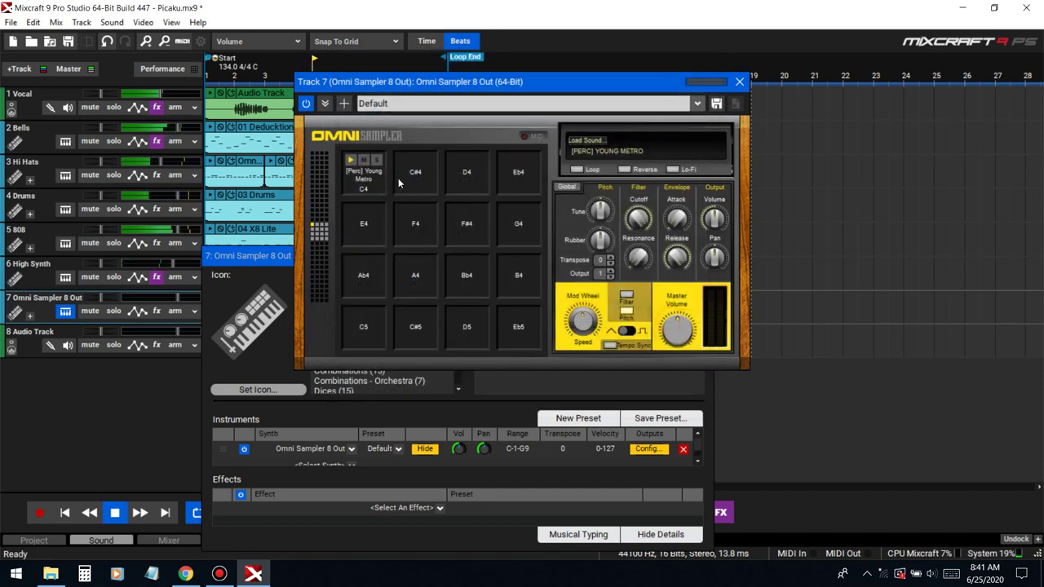
- Audition several percussion samples, load [Perc] Pitched onto the sampler's C#4 pad, and close the sampler and instrument windows
{"action": "double_click", "coordinate": [399, 183]}
{"action": "left_click", "coordinate": [444, 233]}
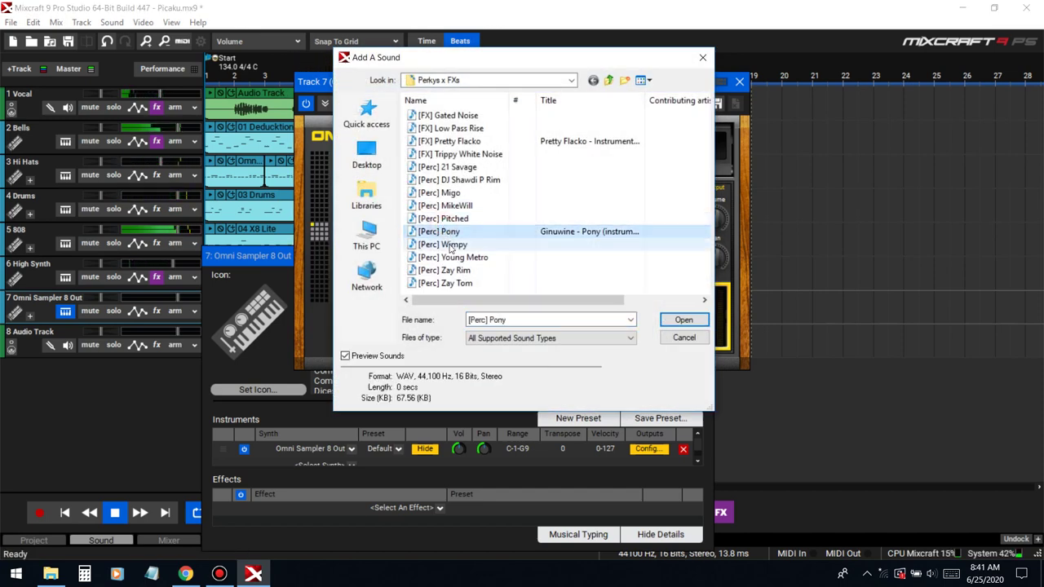
{"action": "left_click", "coordinate": [449, 246]}
{"action": "left_click", "coordinate": [449, 219]}
{"action": "left_click", "coordinate": [457, 207]}
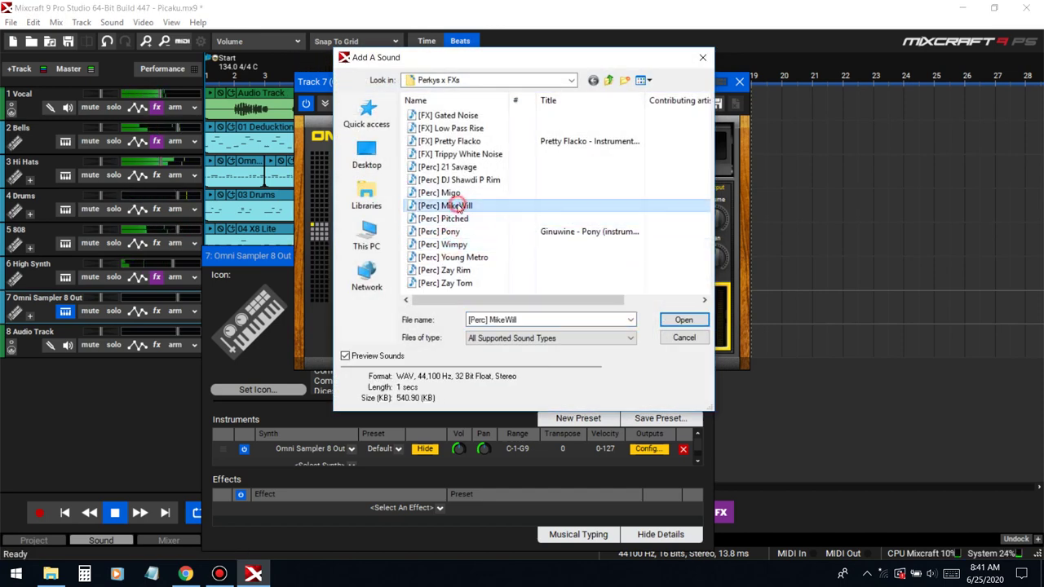
{"action": "left_click", "coordinate": [449, 195]}
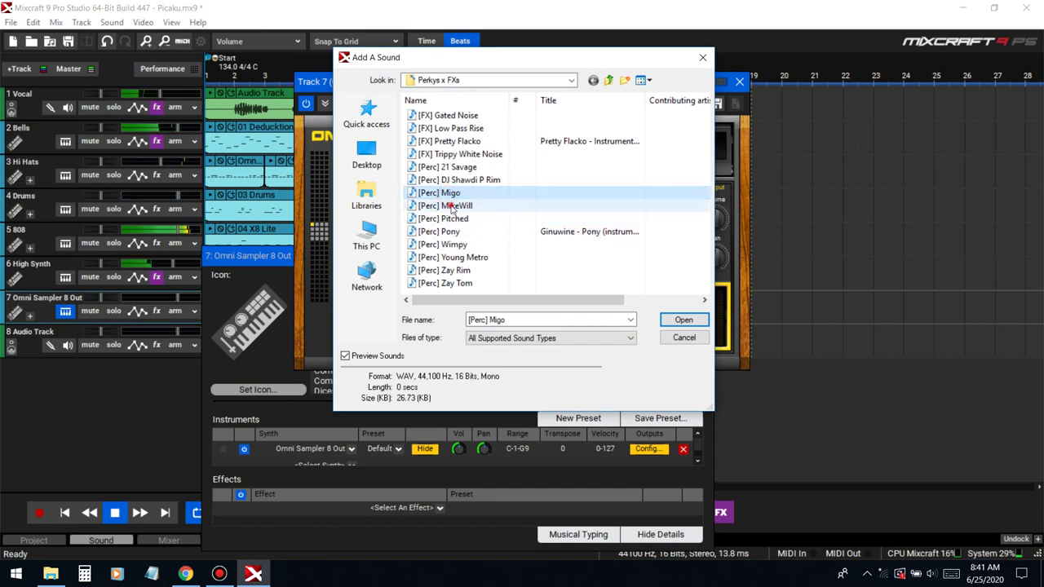
{"action": "left_click", "coordinate": [451, 207]}
{"action": "left_click", "coordinate": [449, 194]}
{"action": "left_click", "coordinate": [453, 219]}
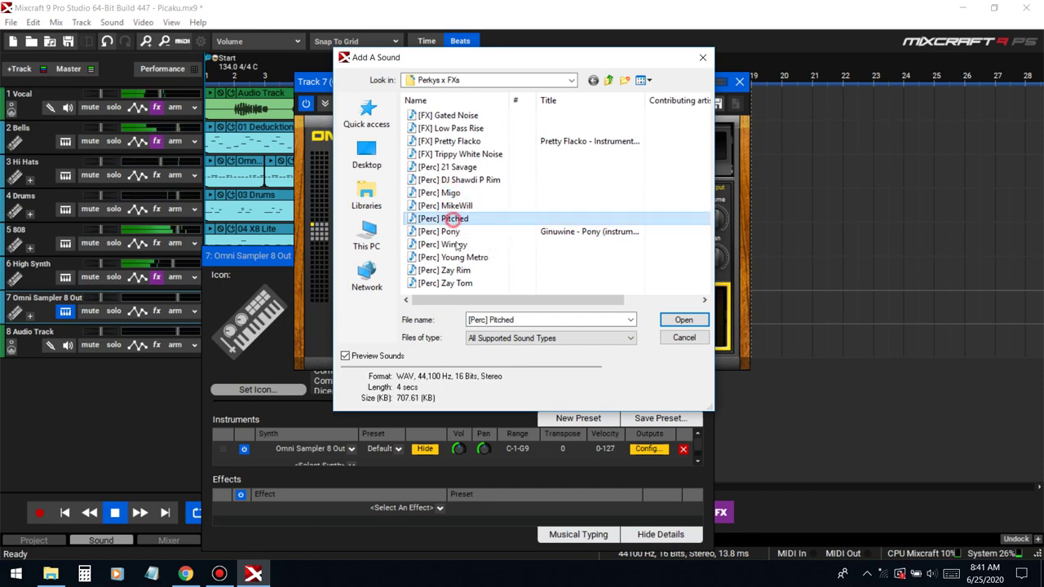
{"action": "left_click", "coordinate": [445, 232]}
{"action": "left_click", "coordinate": [453, 219]}
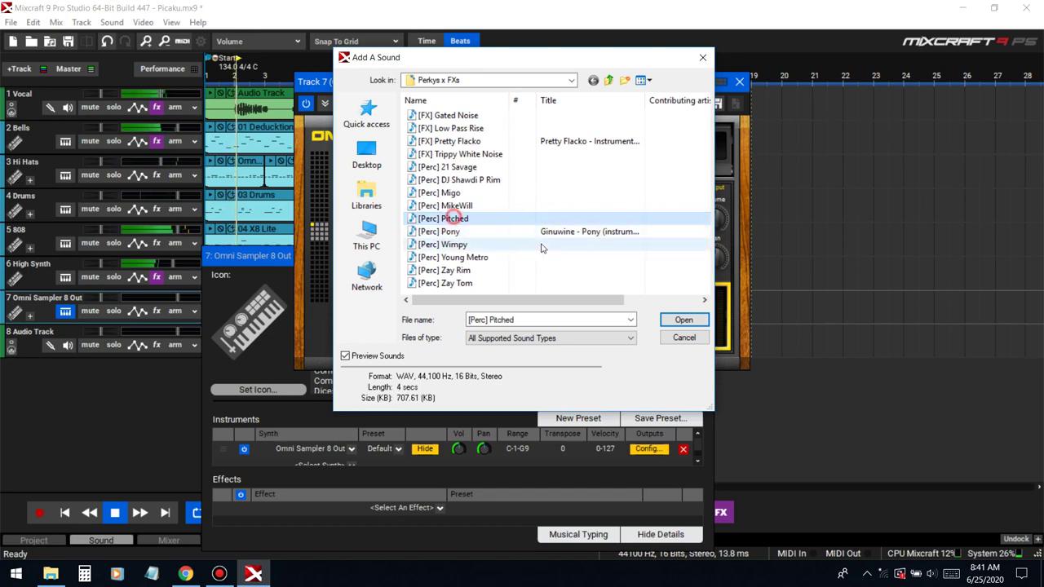
{"action": "left_click", "coordinate": [672, 318]}
{"action": "left_click", "coordinate": [734, 86]}
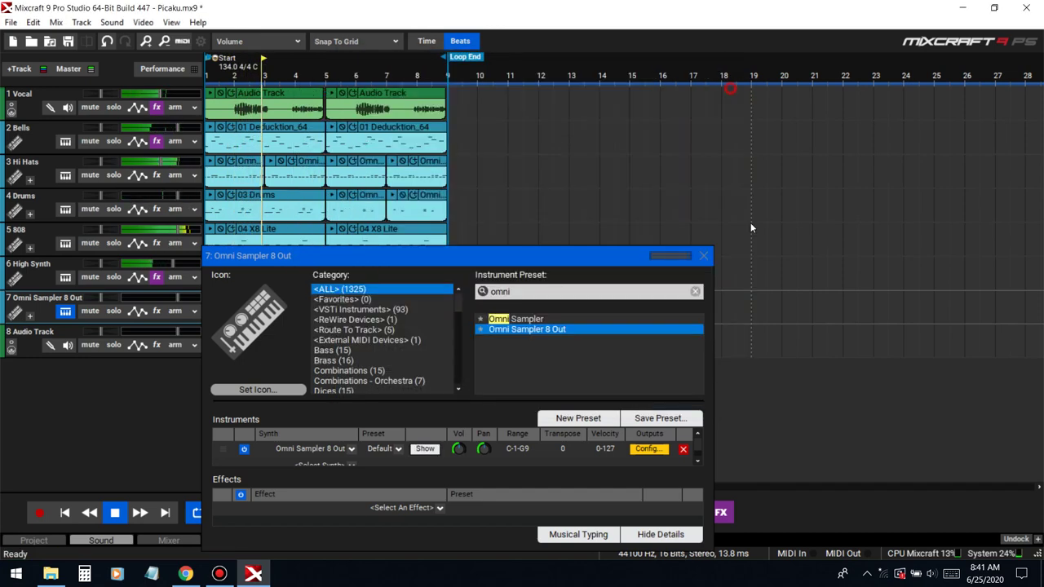
{"action": "left_click", "coordinate": [703, 256]}
- Create a one-bar clip at the start of track 7 and display it in the Step editor
{"action": "double_click", "coordinate": [210, 308]}
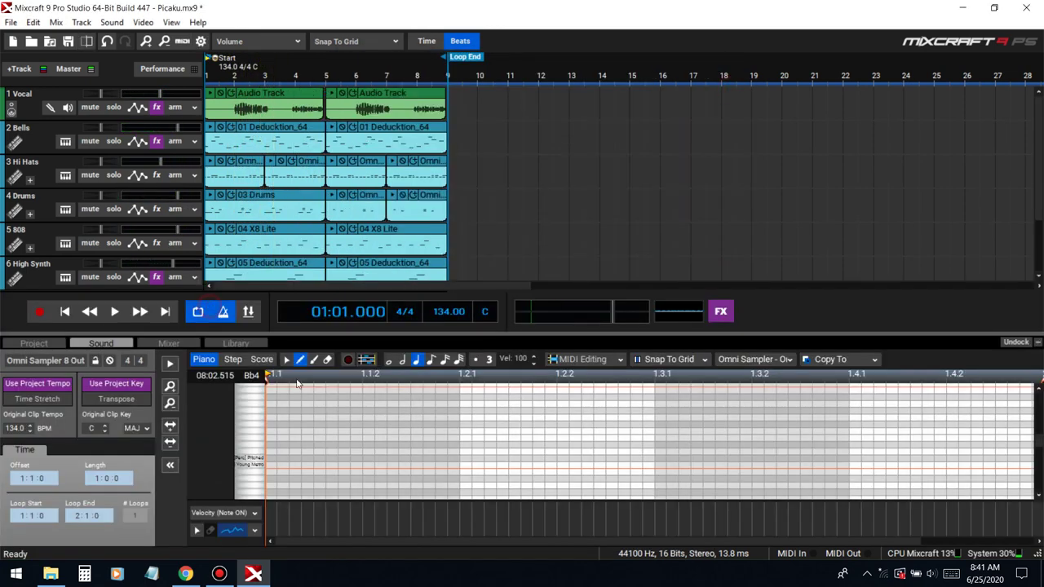
{"action": "left_click", "coordinate": [261, 359]}
{"action": "left_click", "coordinate": [232, 359]}
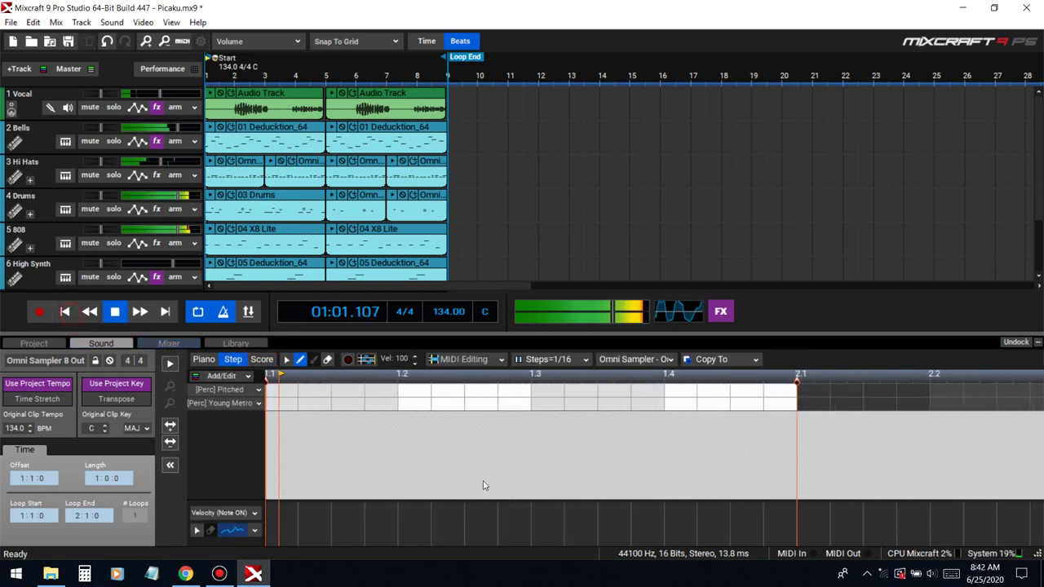
- Place [Perc] Young Metro hits on the third step of beat 1 and the third step of beat 2, checking them against playback
{"action": "left_click", "coordinate": [349, 404]}
{"action": "left_click", "coordinate": [448, 403]}
{"action": "key", "text": "space"}
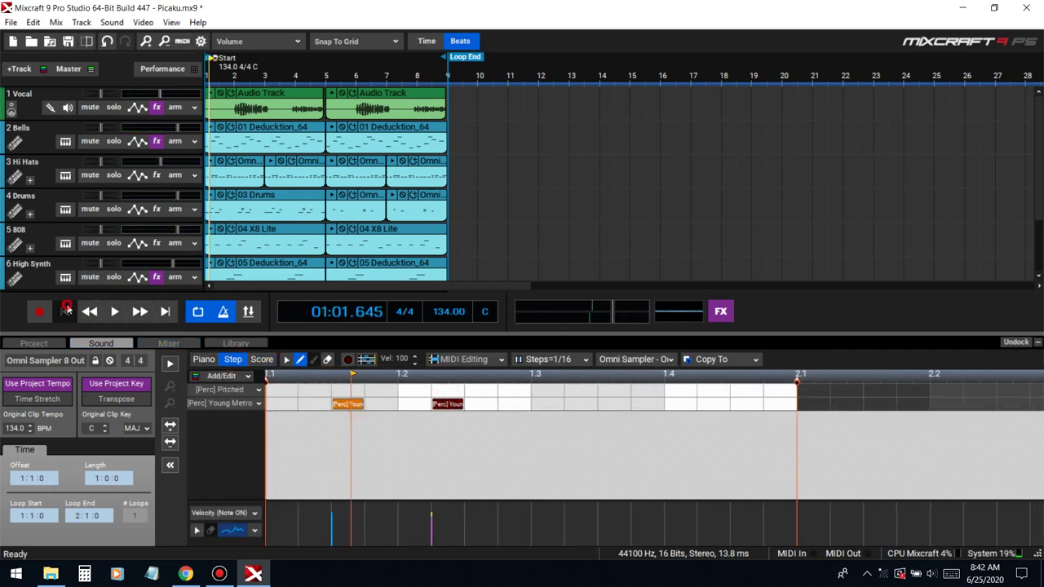
{"action": "left_click", "coordinate": [440, 399]}
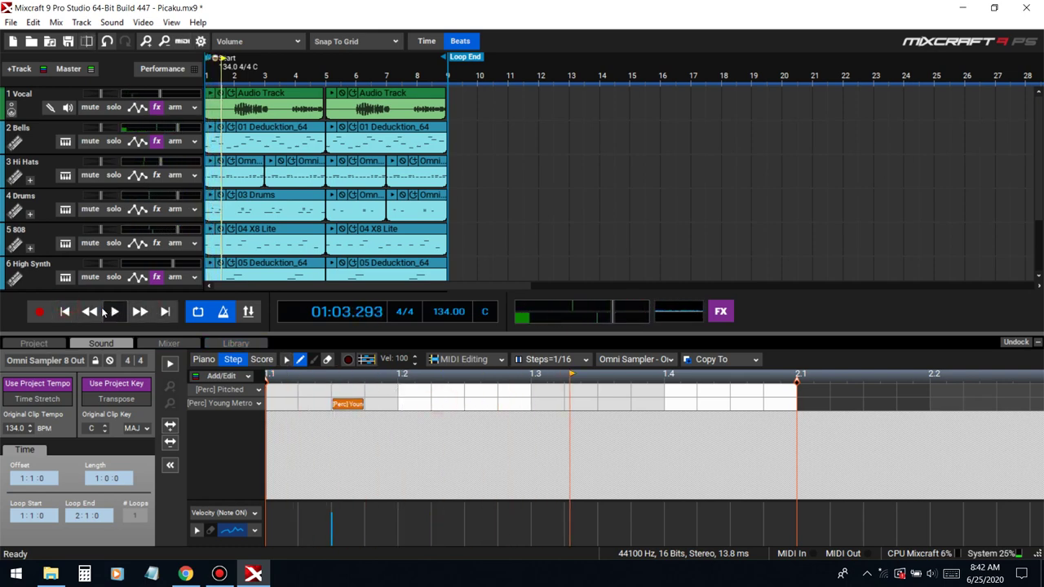
{"action": "key", "text": "space"}
{"action": "left_click", "coordinate": [459, 398]}
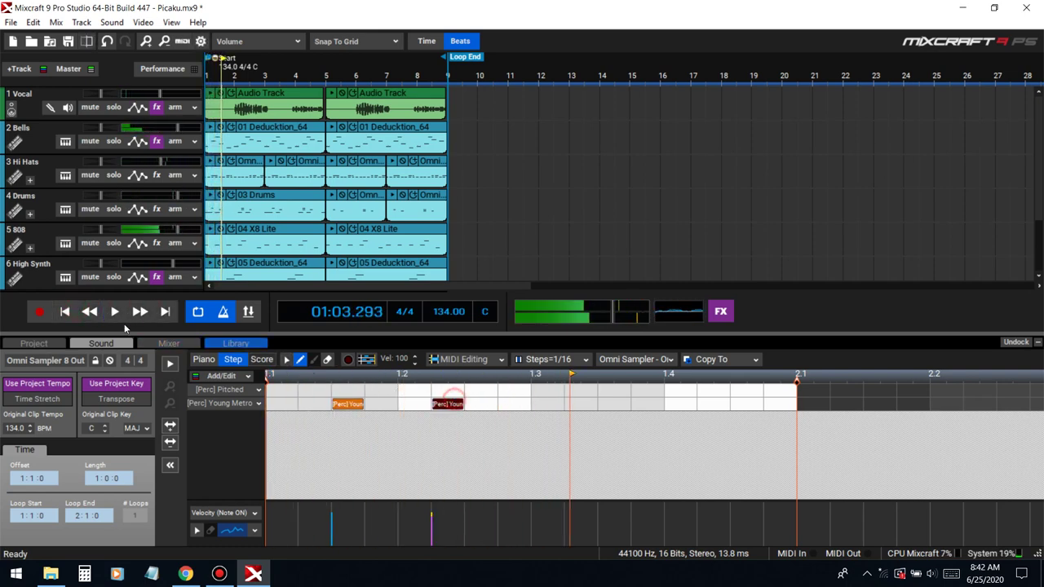
{"action": "left_click", "coordinate": [453, 398]}
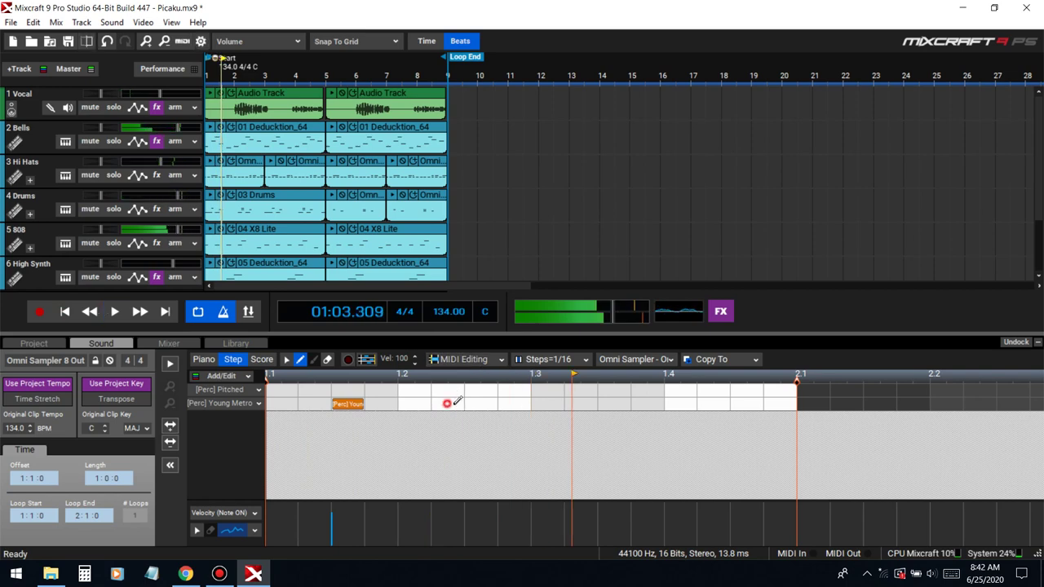
{"action": "left_click", "coordinate": [481, 399]}
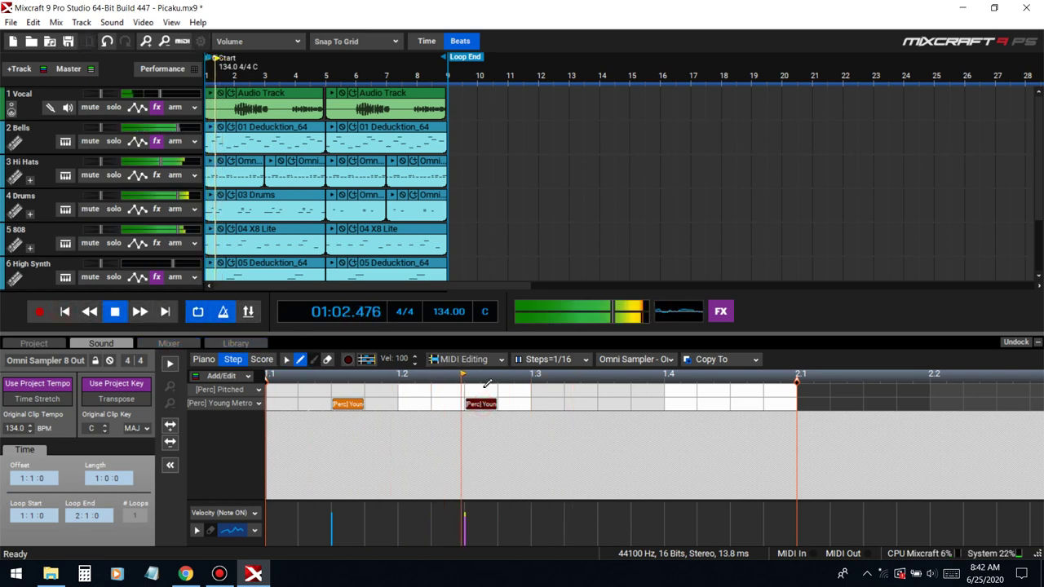
{"action": "scroll", "coordinate": [589, 401], "scroll_direction": "down", "scroll_amount": 3}
{"action": "left_click", "coordinate": [115, 312]}
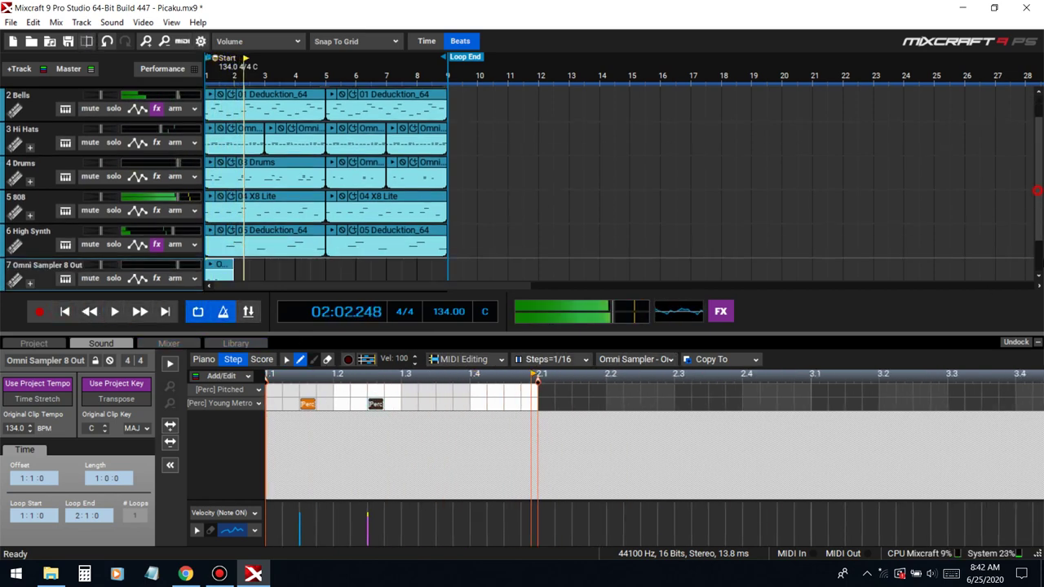
- Add a [Perc] Pitched hit on the first step of beat 3 and play the percussion pattern from the start
{"action": "left_click", "coordinate": [66, 311]}
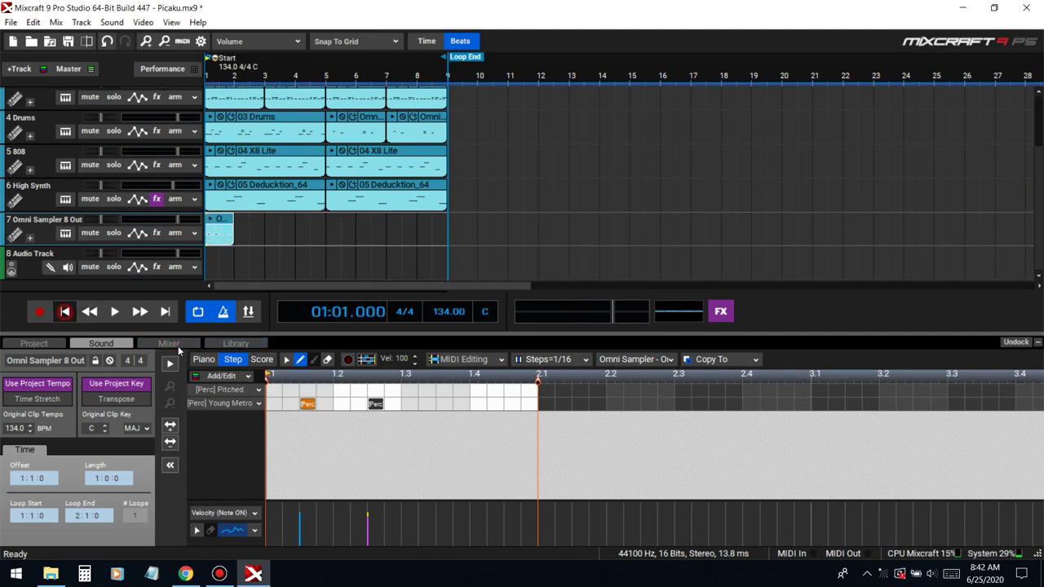
{"action": "key", "text": "space"}
{"action": "left_click", "coordinate": [410, 390]}
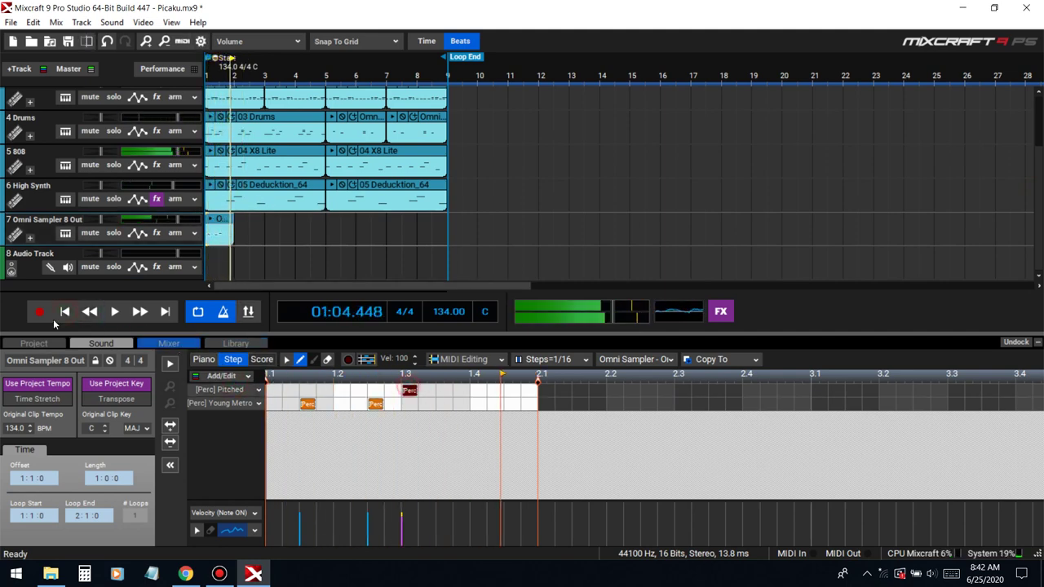
{"action": "left_click", "coordinate": [64, 311]}
{"action": "left_click", "coordinate": [115, 312]}
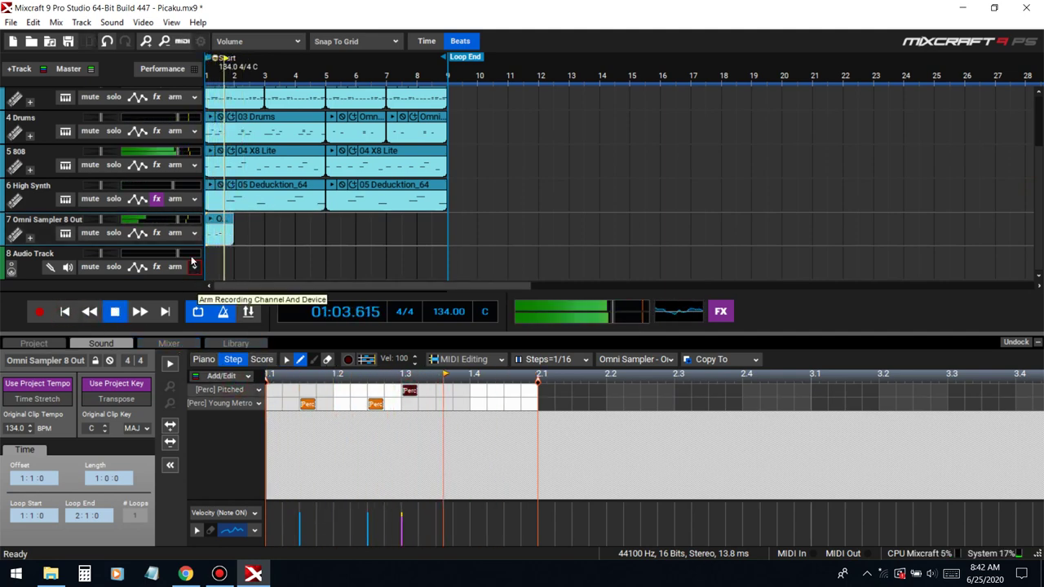
{"action": "key", "text": "space"}
- Duplicate the percussion clip into bar 2 and remove the first [Perc] Young Metro hit from the copy
{"action": "left_click_drag", "start_coordinate": [243, 228], "coordinate": [250, 229]}
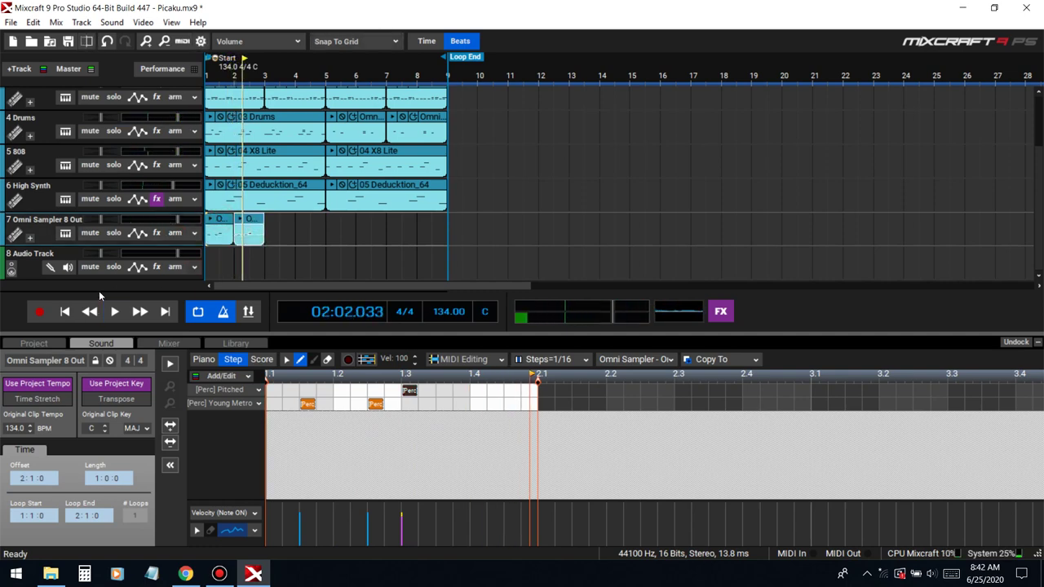
{"action": "left_click", "coordinate": [64, 312]}
{"action": "key", "text": "space"}
{"action": "left_click", "coordinate": [309, 404]}
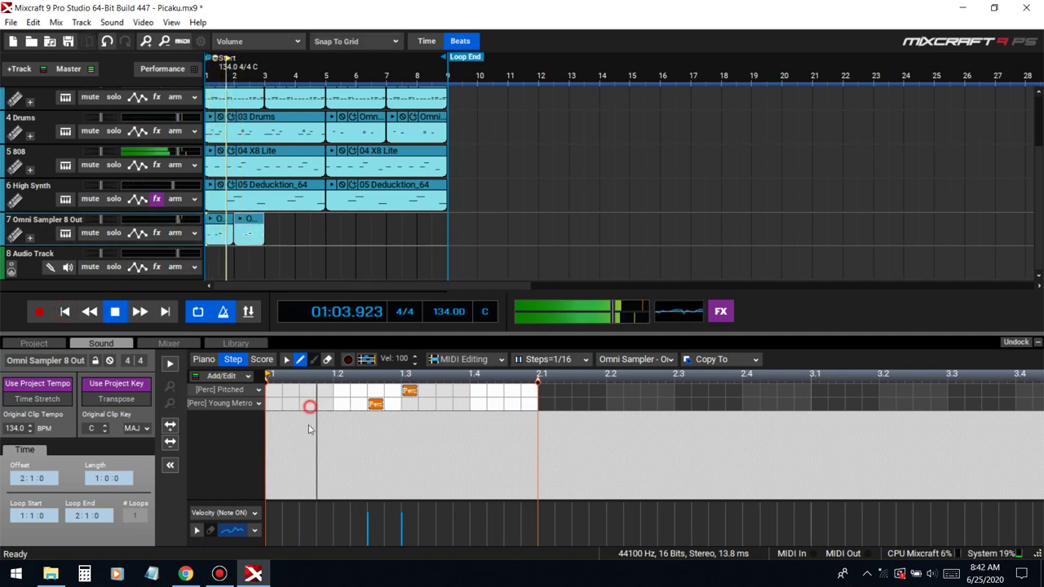
- Merge the two percussion clips into one two-bar clip and duplicate it until it fills the eight-bar loop
{"action": "left_click_drag", "start_coordinate": [297, 244], "coordinate": [193, 232]}
{"action": "key", "text": "ctrl+d"}
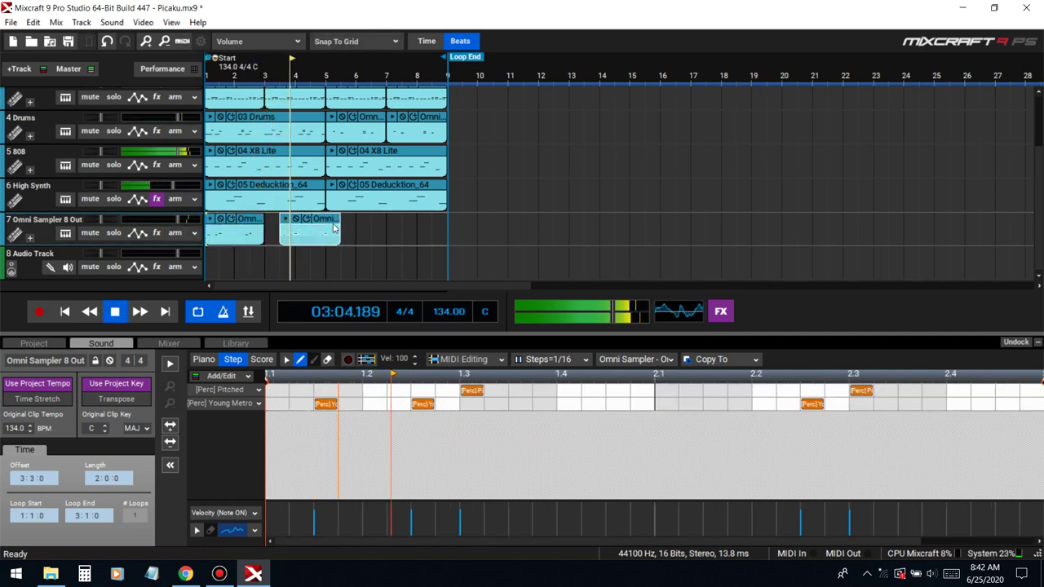
{"action": "left_click_drag", "start_coordinate": [355, 243], "coordinate": [234, 223]}
{"action": "key", "text": "ctrl+d"}
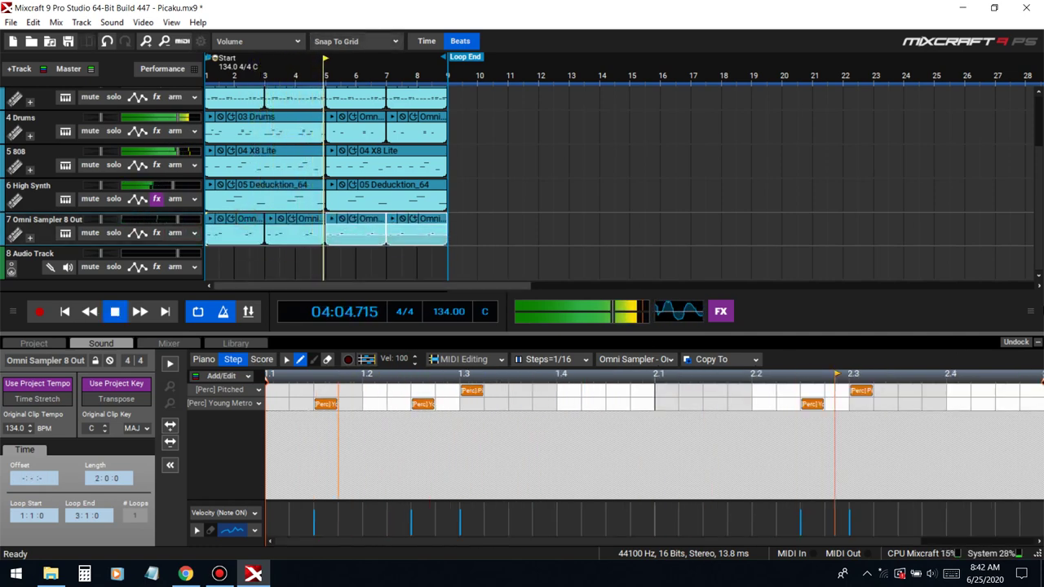
- Rename track 7 as Perc. and collapse the clip editor
{"action": "double_click", "coordinate": [45, 219]}
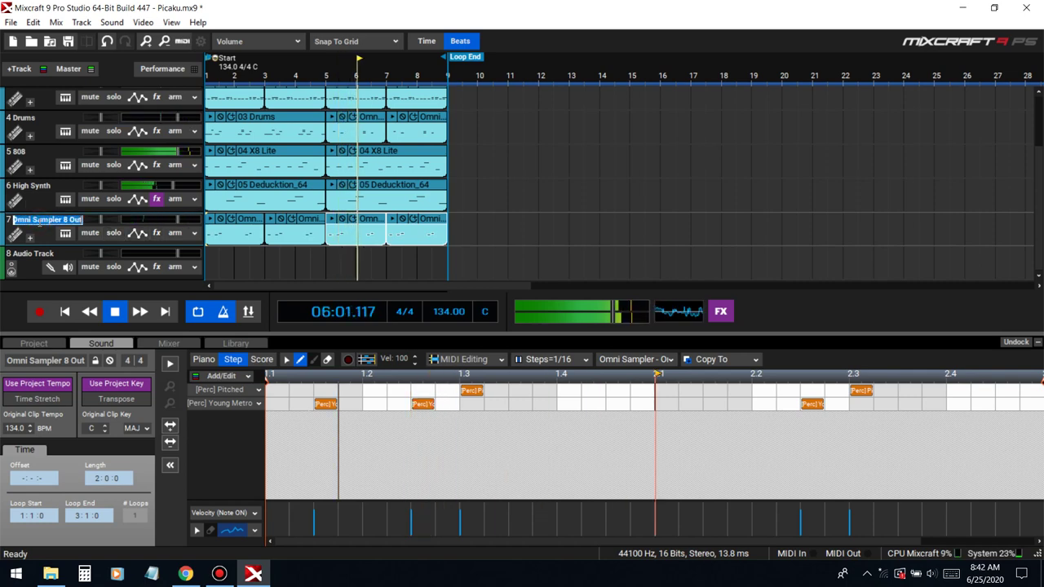
{"action": "type", "text": "Perc."}
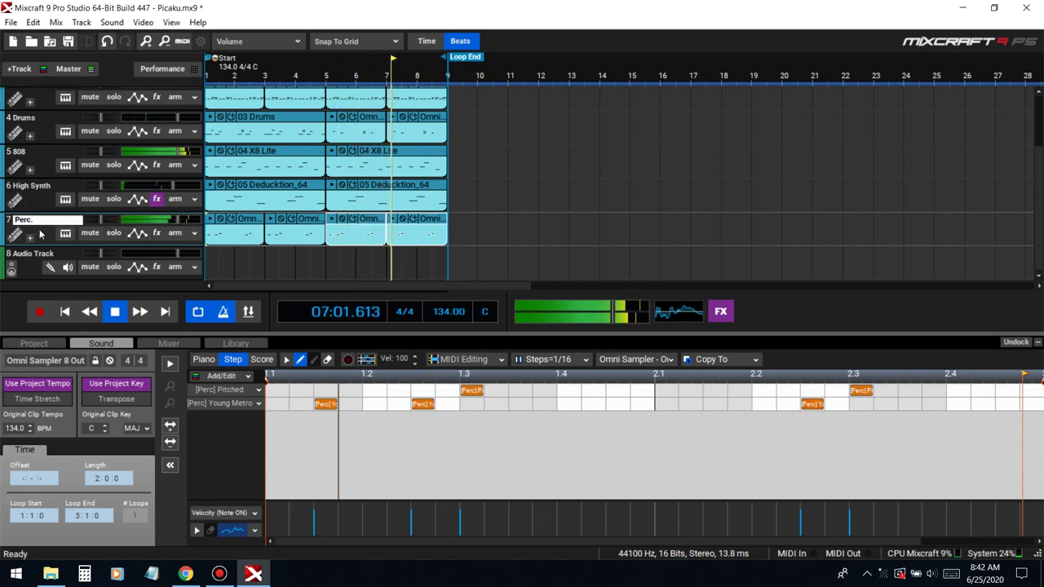
{"action": "key", "text": "Return"}
{"action": "left_click", "coordinate": [1038, 342]}
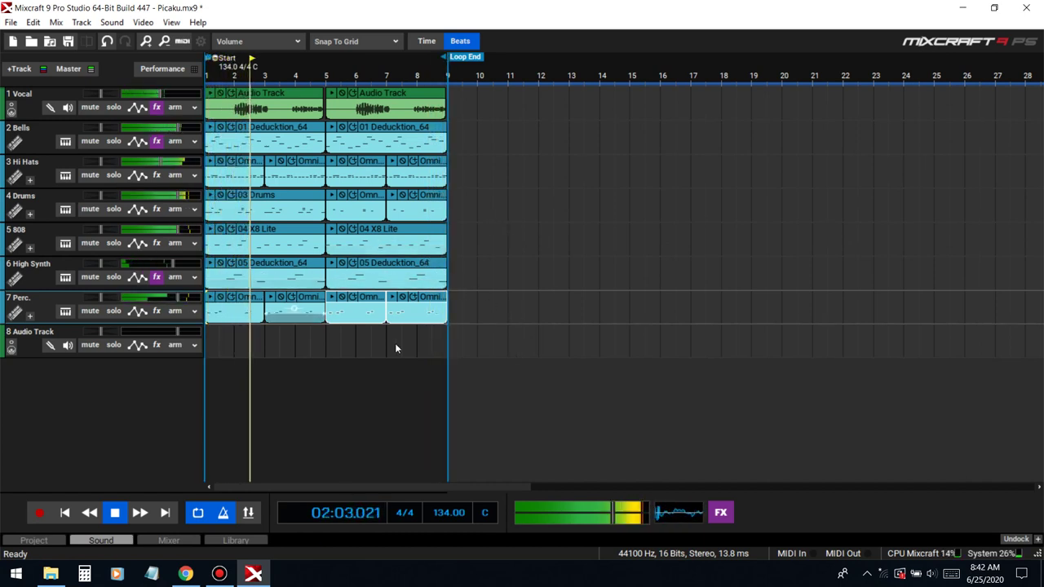
- Stop playback, move both 808 clips past the loop to start at bar 9, and keep looping enabled
{"action": "key", "text": "space"}
{"action": "left_click_drag", "start_coordinate": [477, 243], "coordinate": [514, 231]}
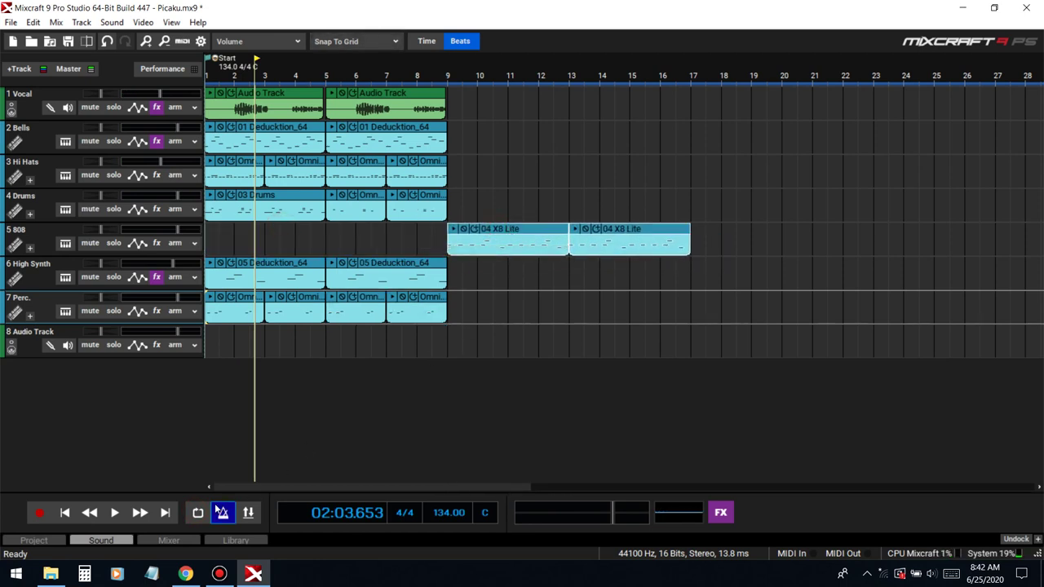
{"action": "left_click", "coordinate": [199, 513]}
- Open Musical Typing with its range lowered to C3 - F#4 and arm the 808 track for recording
{"action": "key", "text": "ctrl+alt+k"}
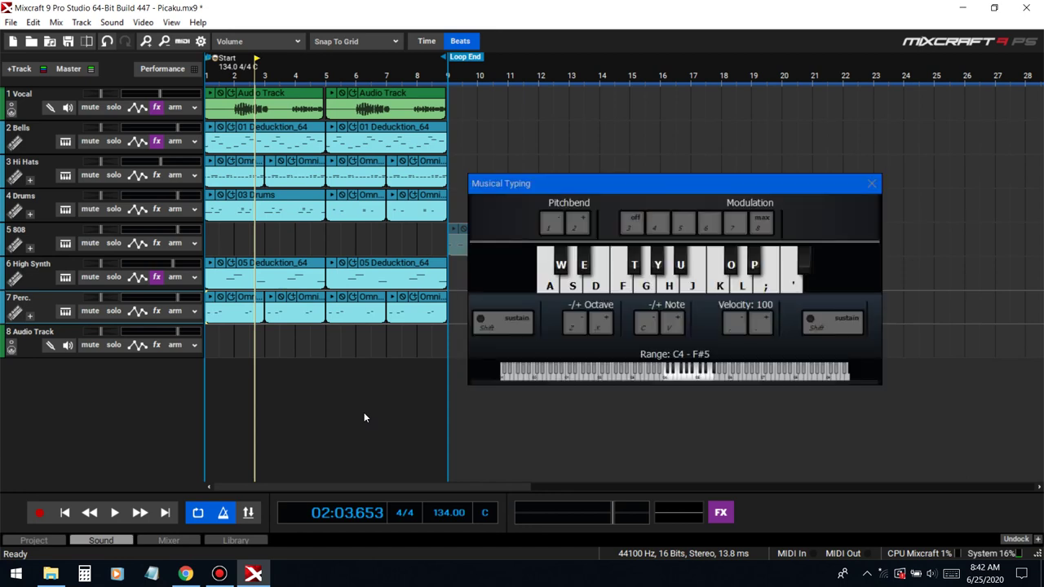
{"action": "key", "text": "a"}
{"action": "key", "text": "a"}
{"action": "left_click", "coordinate": [174, 243]}
{"action": "key", "text": "a"}
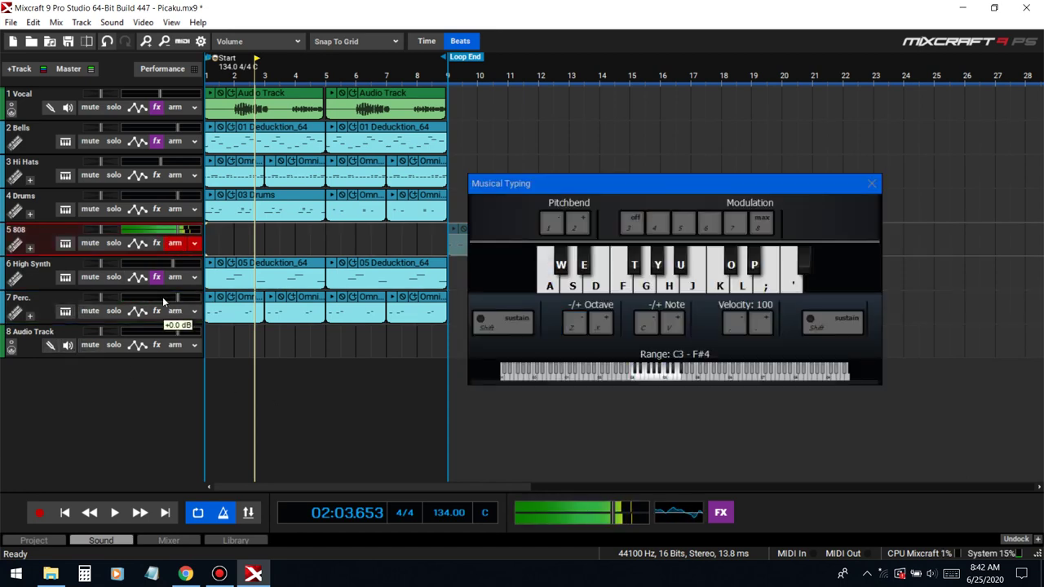
{"action": "key", "text": "e"}
{"action": "key", "text": "w"}
- Return to bar 1, try out some 808 notes, and play back the start of the loop
{"action": "left_click", "coordinate": [65, 513]}
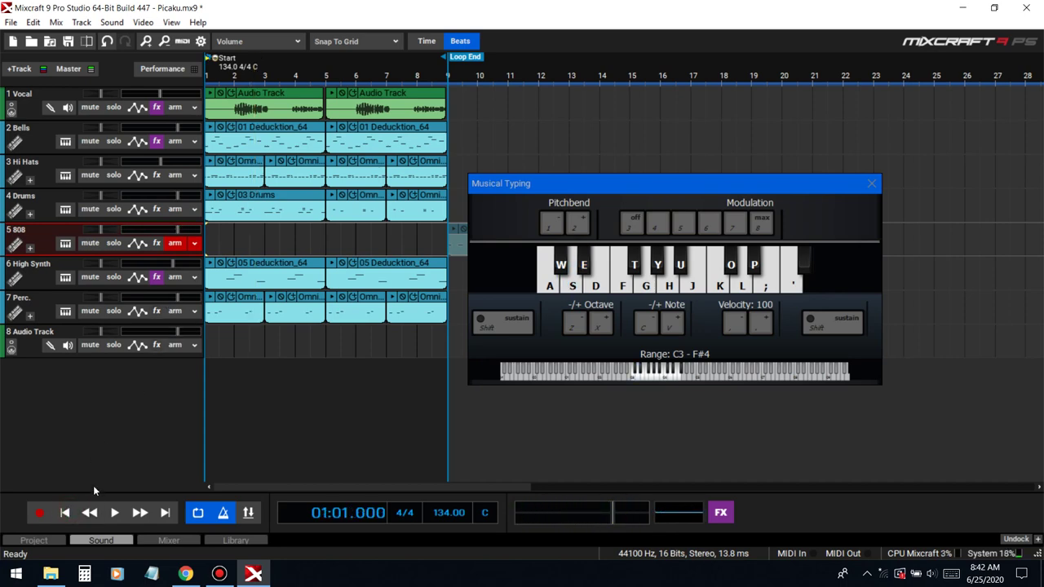
{"action": "key", "text": "g"}
{"action": "key", "text": "f"}
{"action": "key", "text": "h"}
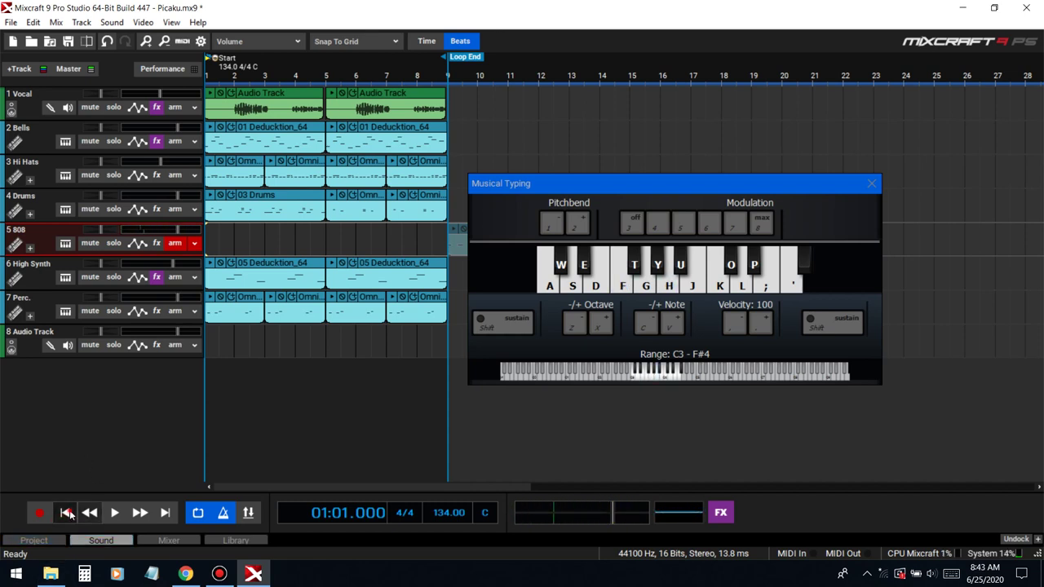
{"action": "left_click", "coordinate": [113, 512]}
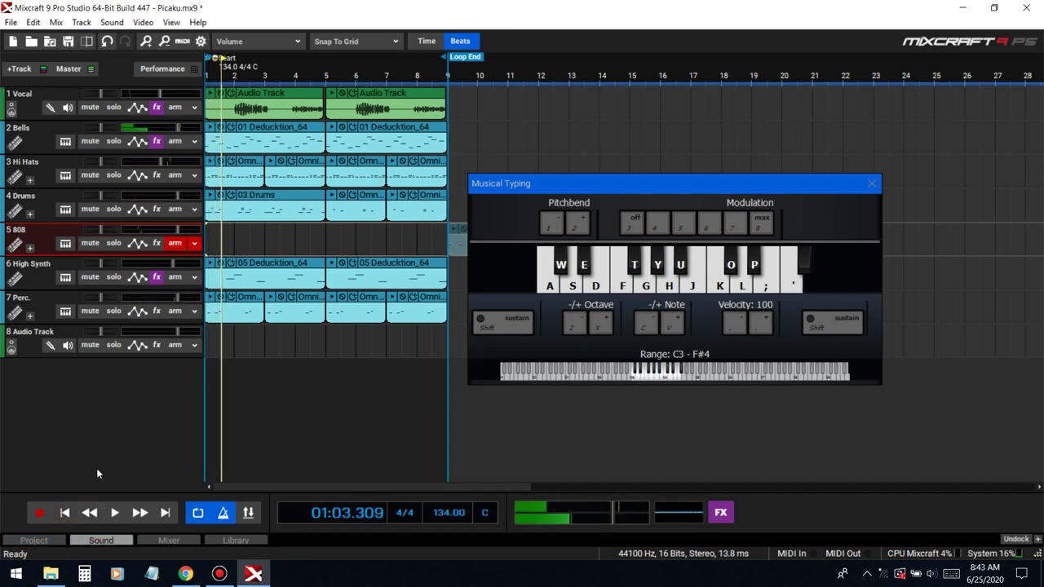
{"action": "key", "text": "super"}
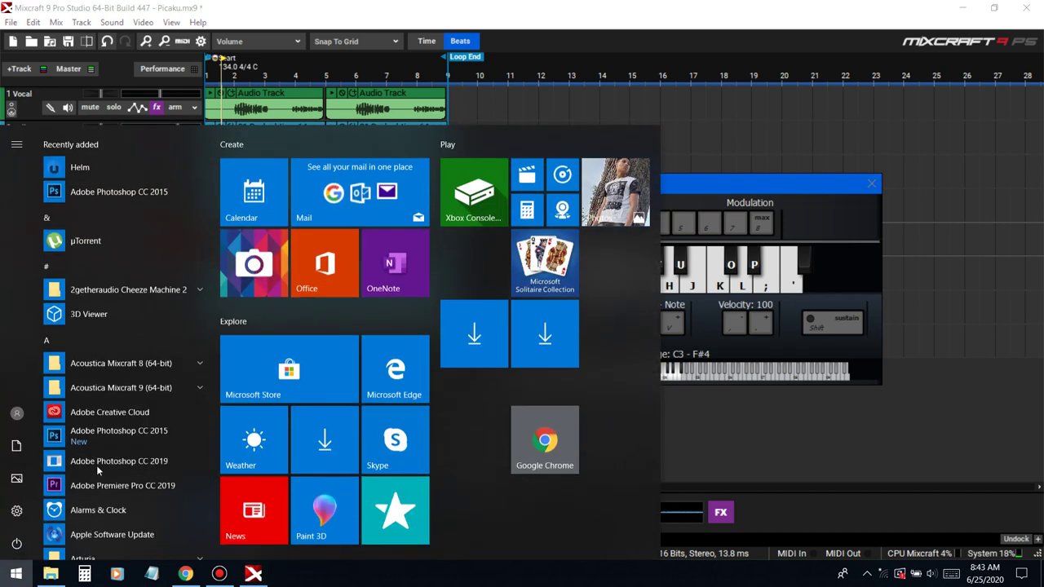
{"action": "left_click", "coordinate": [809, 222]}
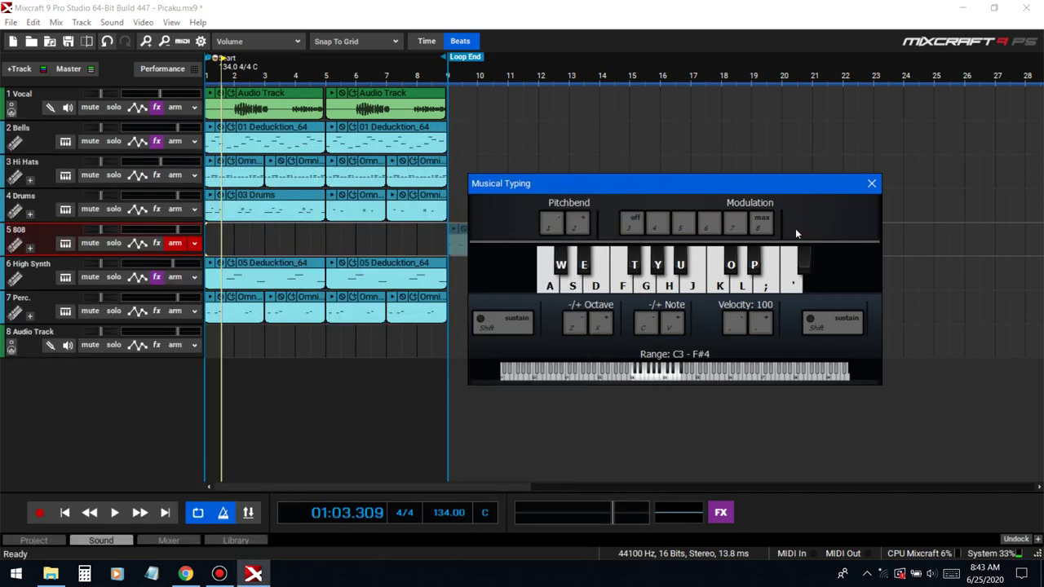
- Lower the Musical Typing range to C2 - F#3 and test 808 notes against the start of the loop
{"action": "key", "text": "z"}
{"action": "key", "text": "u"}
{"action": "key", "text": "u"}
{"action": "left_click", "coordinate": [74, 509]}
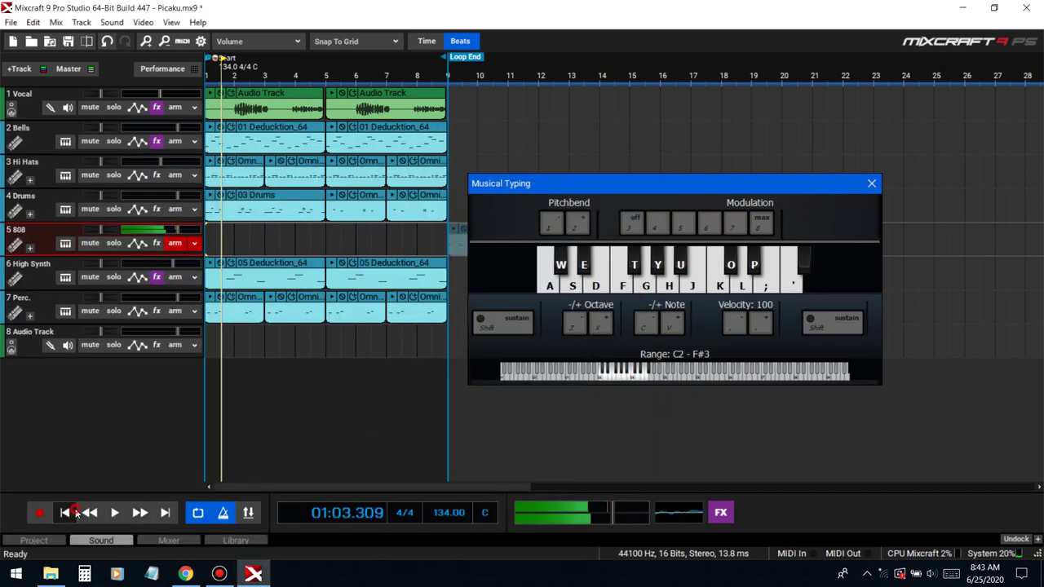
{"action": "left_click", "coordinate": [115, 512]}
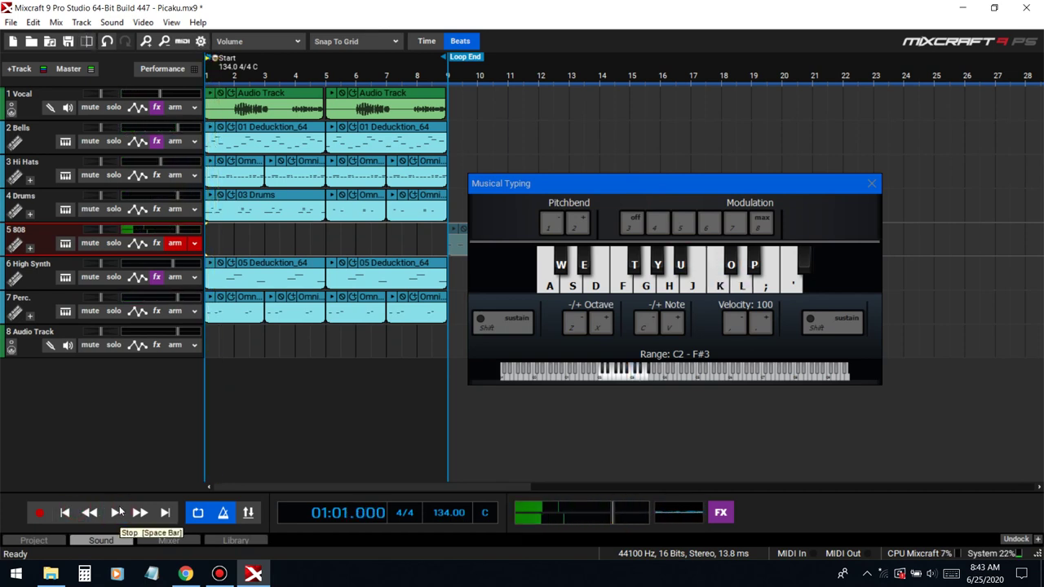
- Try recording a four-bar 808 take from bar 1 with Musical Typing, and delete the recorded clip
{"action": "key", "text": "r"}
{"action": "key", "text": "u"}
{"action": "key", "text": "l"}
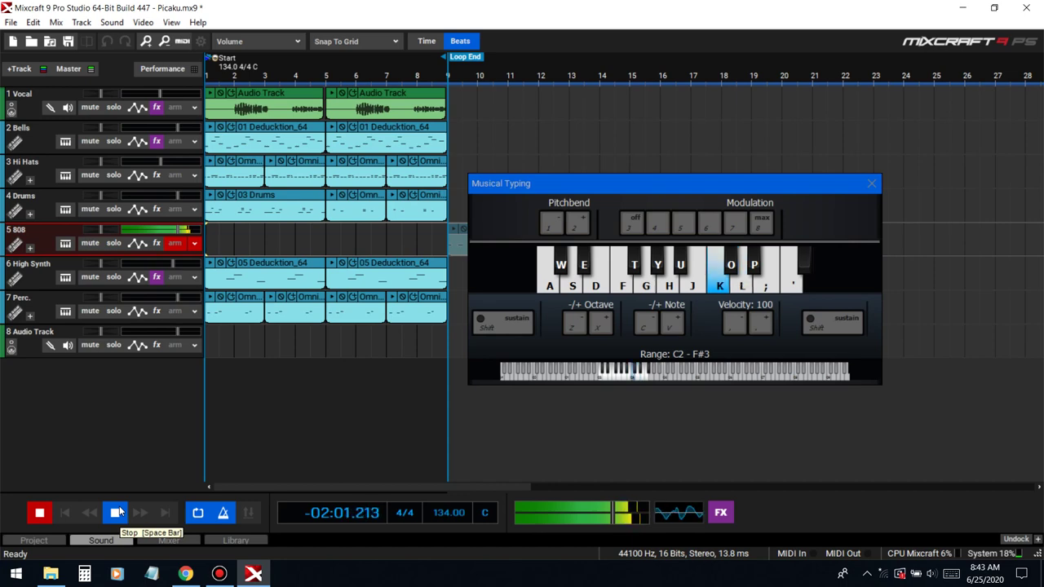
{"action": "key", "text": "u"}
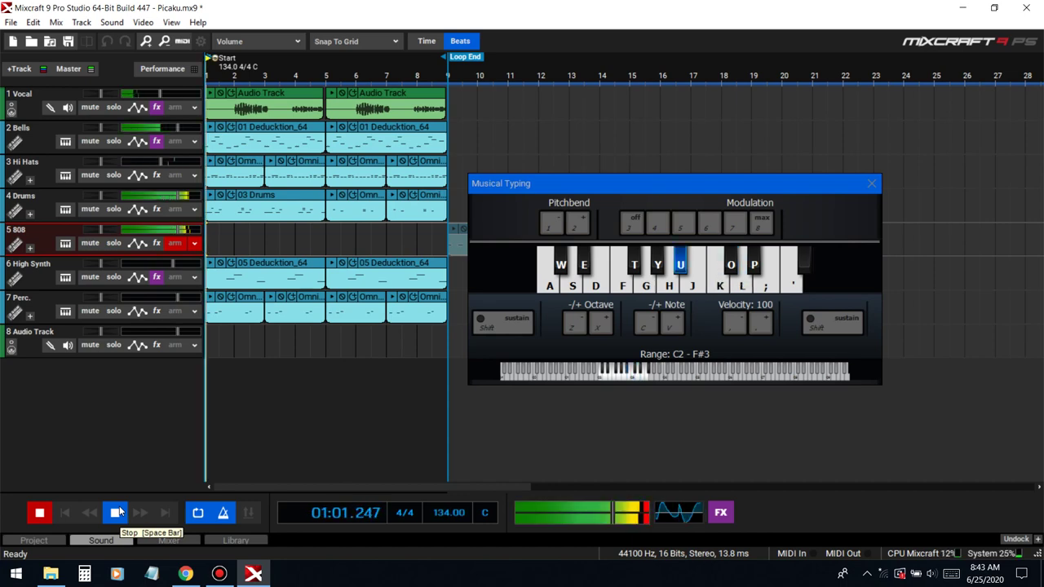
{"action": "key", "text": "l"}
{"action": "key", "text": "o"}
{"action": "key", "text": "k"}
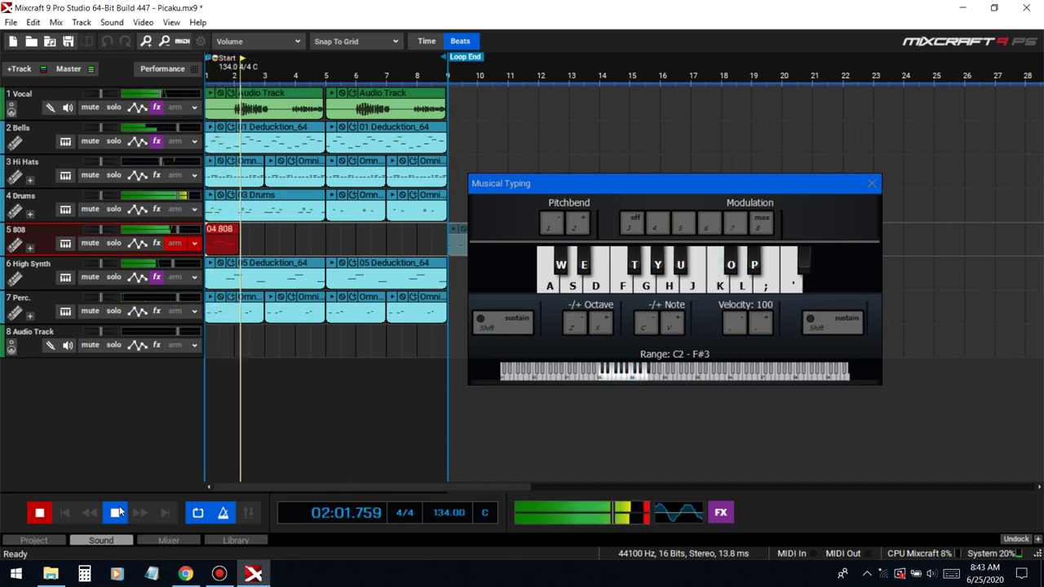
{"action": "key", "text": "k"}
{"action": "key", "text": "u"}
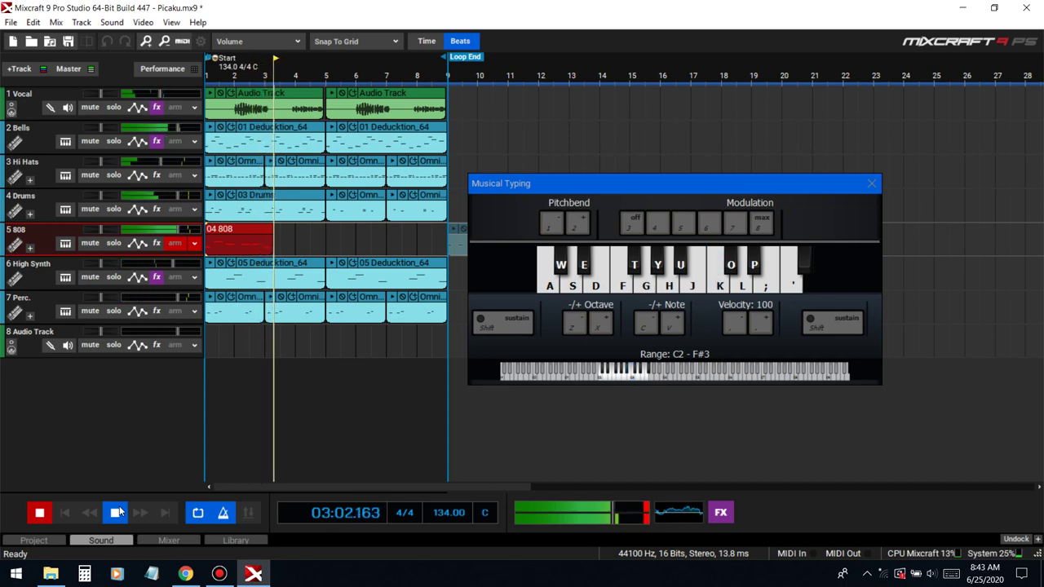
{"action": "key", "text": "l"}
{"action": "key", "text": "k"}
{"action": "key", "text": "k"}
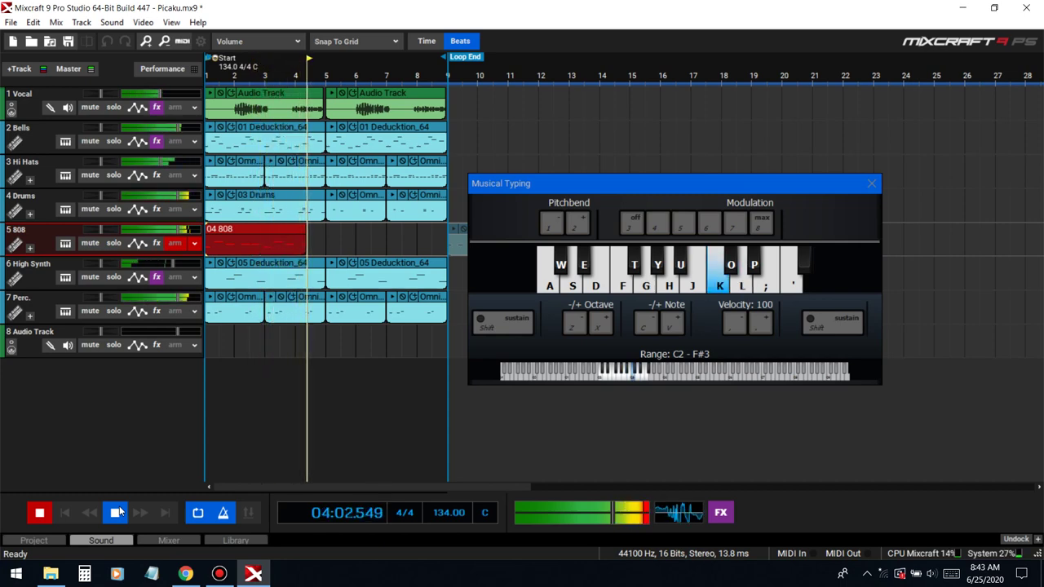
{"action": "key", "text": "k"}
{"action": "left_click", "coordinate": [117, 512]}
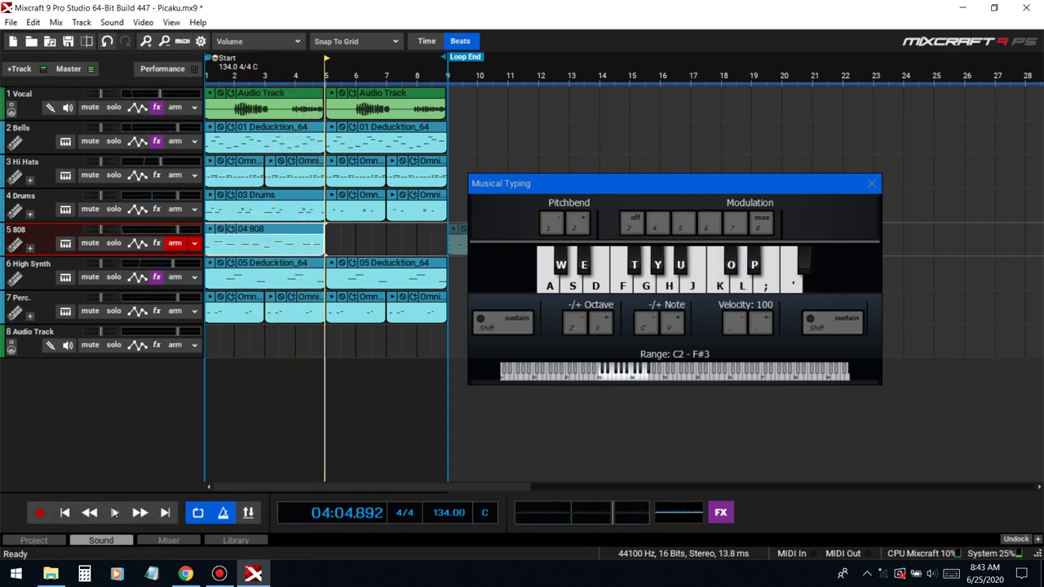
{"action": "key", "text": "space"}
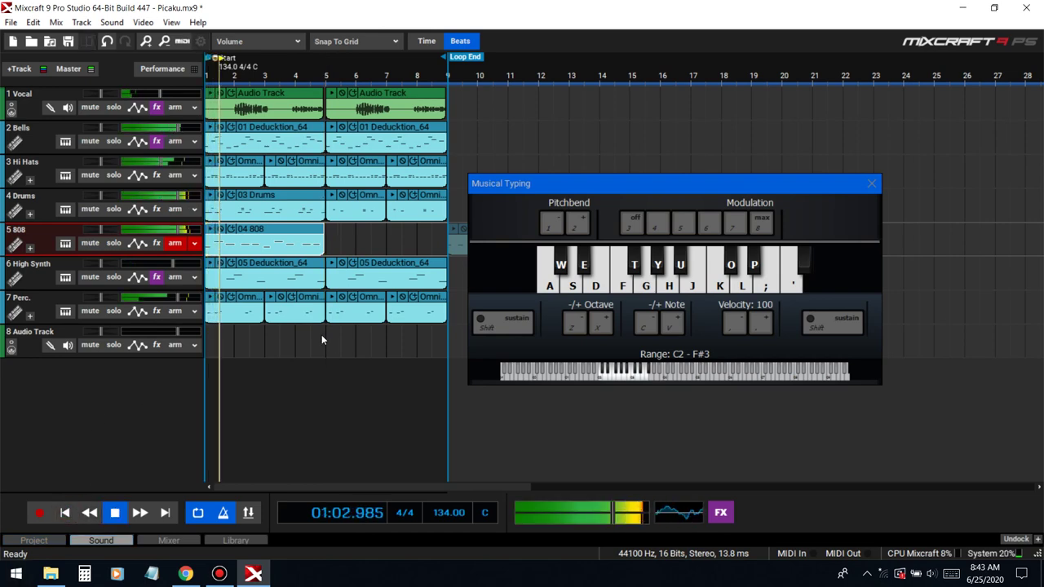
{"action": "key", "text": "Delete"}
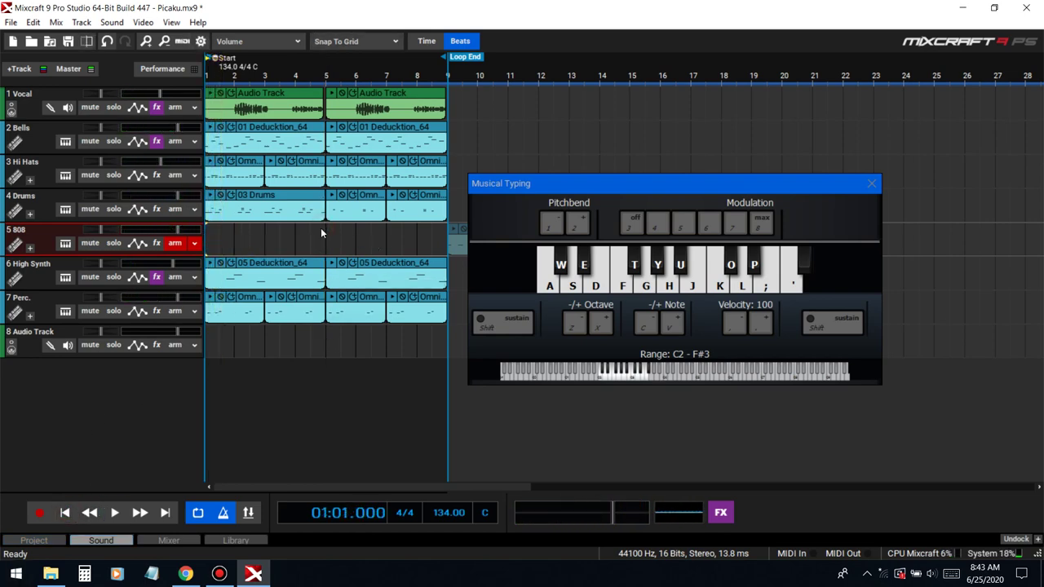
- Raise the Musical Typing range to C3 - F#4 and audition 808 notes against the first bars of the loop
{"action": "key", "text": "x"}
{"action": "key", "text": "a"}
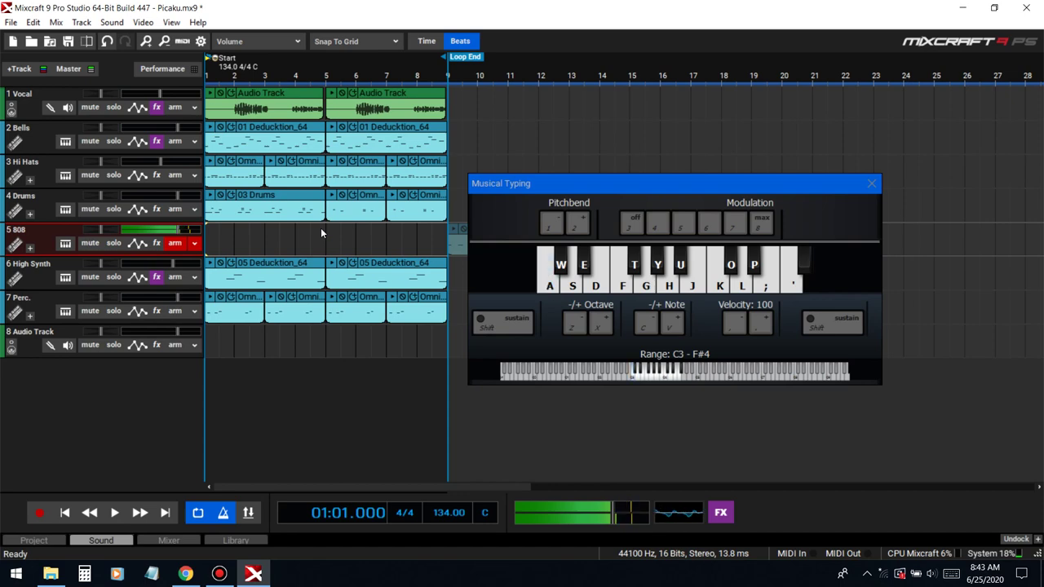
{"action": "key", "text": "a"}
{"action": "key", "text": "e"}
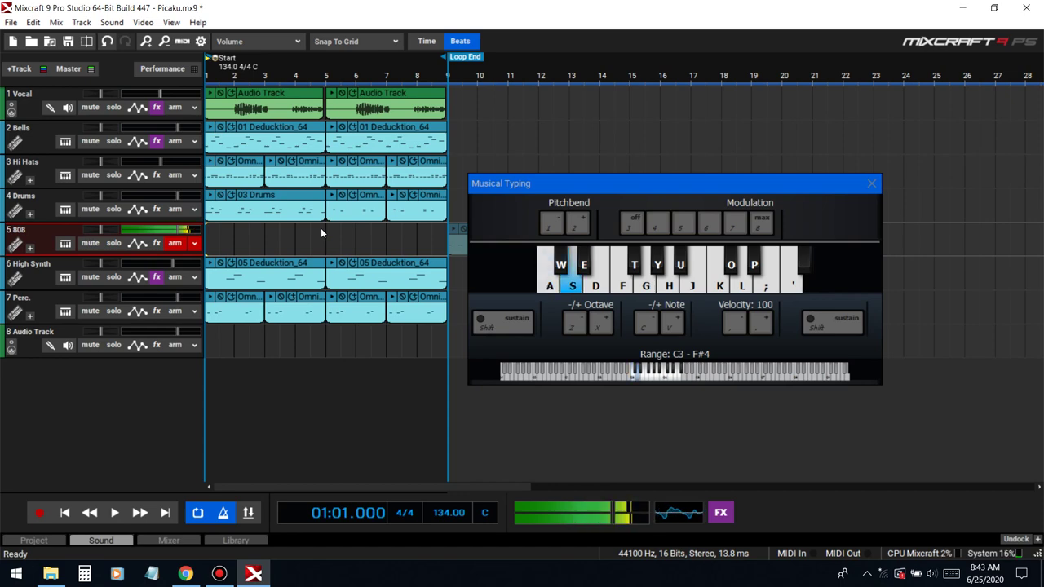
{"action": "key", "text": "space"}
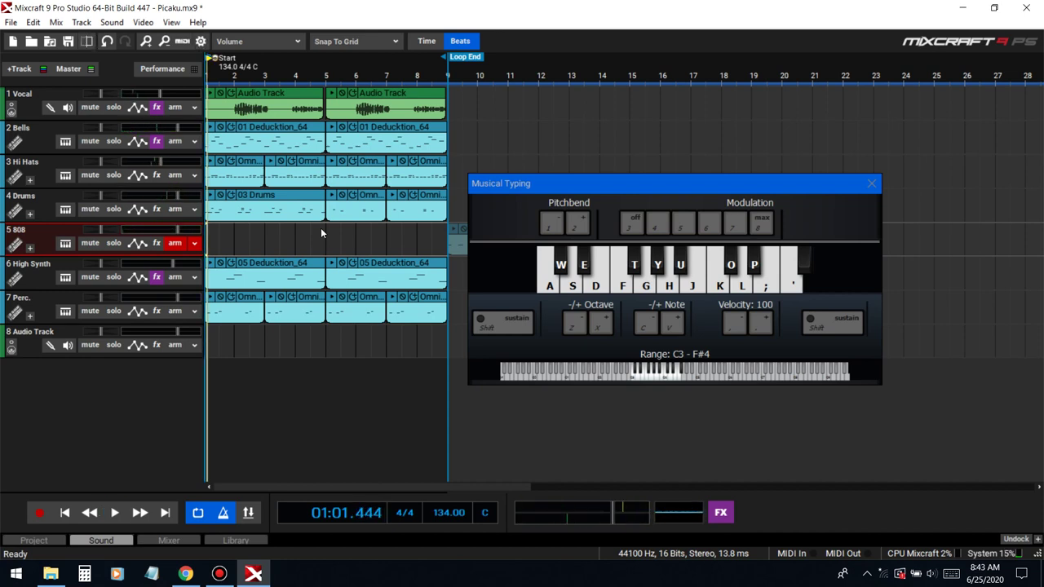
{"action": "key", "text": "space"}
{"action": "key", "text": "a"}
{"action": "key", "text": "s"}
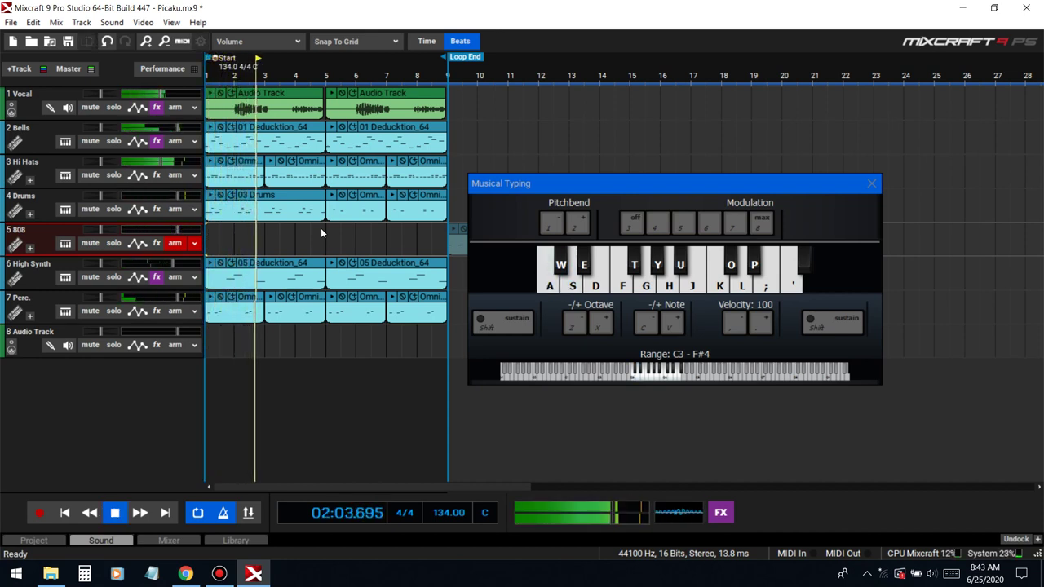
{"action": "key", "text": "a"}
{"action": "key", "text": "s"}
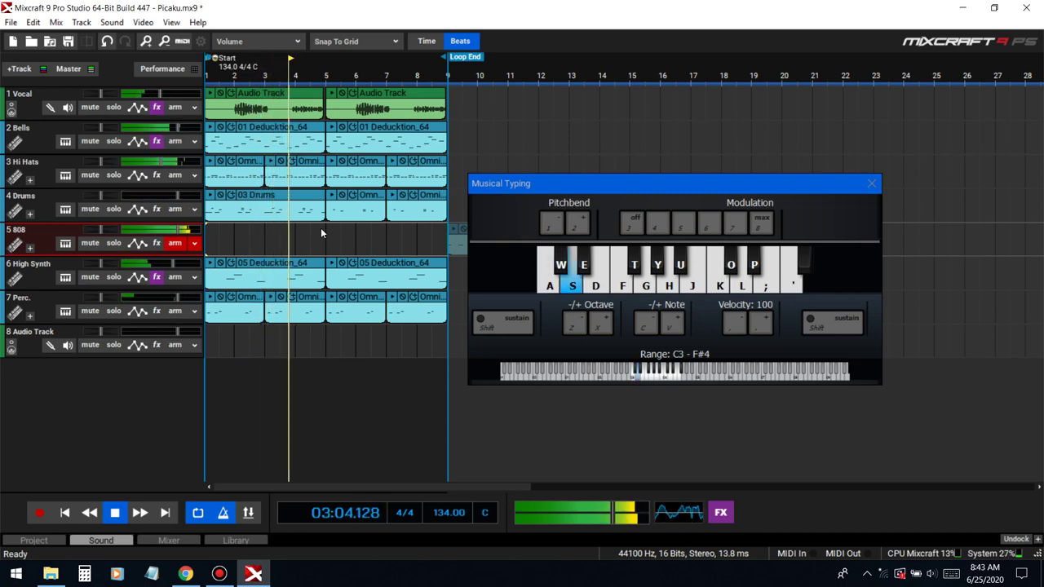
{"action": "key", "text": "space"}
- Lower the Musical Typing range to C2 - F#3 and rehearse the 808 line over the loop from bar 1
{"action": "key", "text": "a"}
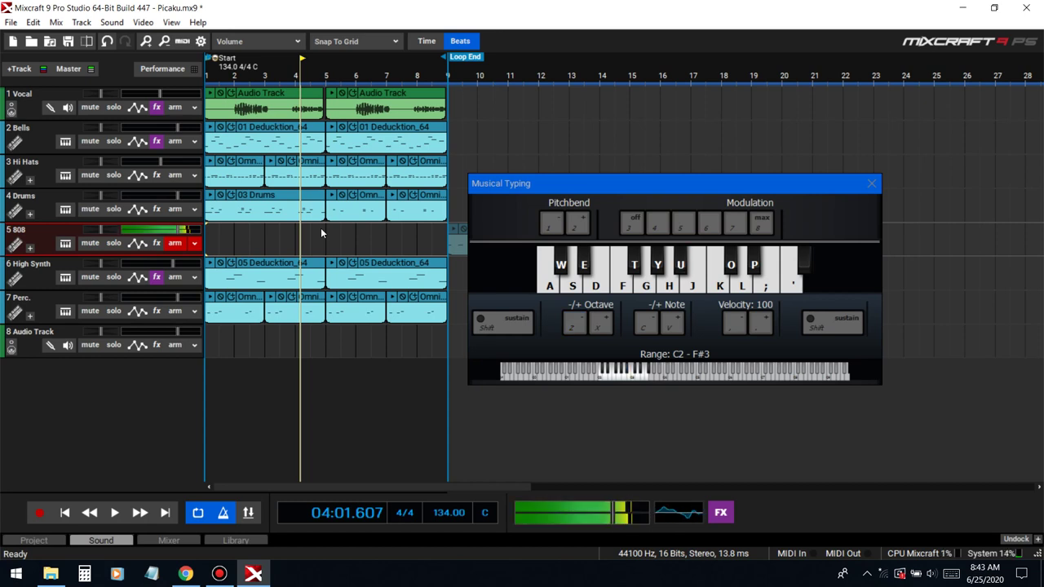
{"action": "key", "text": "Home"}
{"action": "key", "text": "space"}
{"action": "key", "text": "u"}
{"action": "key", "text": "u"}
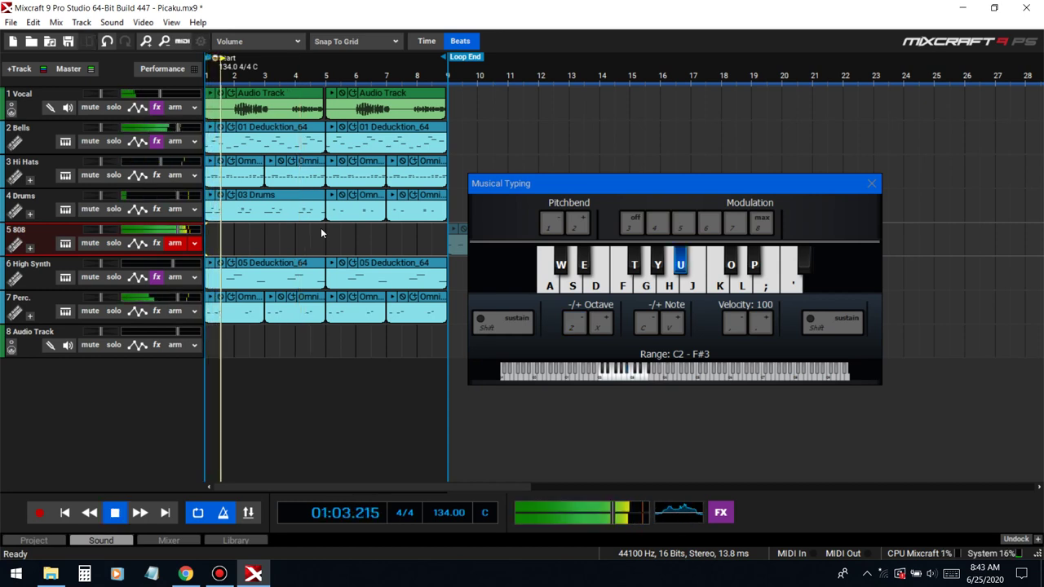
{"action": "key", "text": "u"}
{"action": "key", "text": "u"}
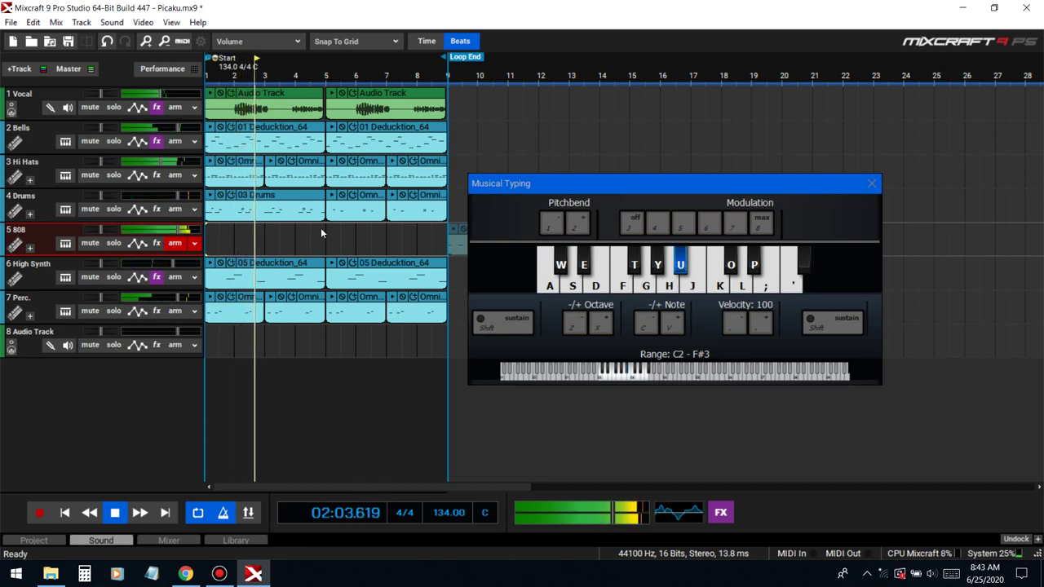
{"action": "key", "text": "u"}
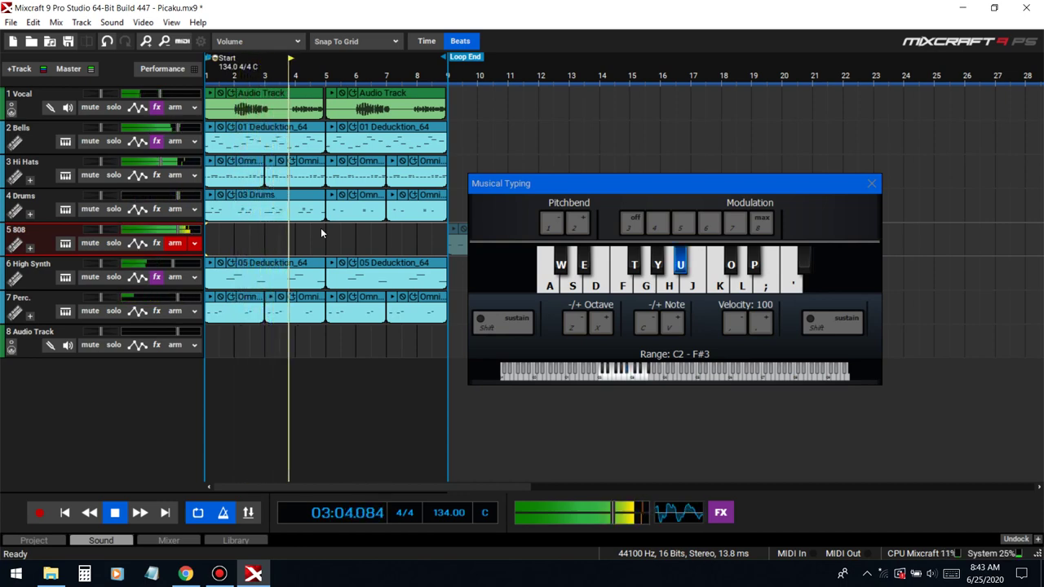
{"action": "key", "text": "l"}
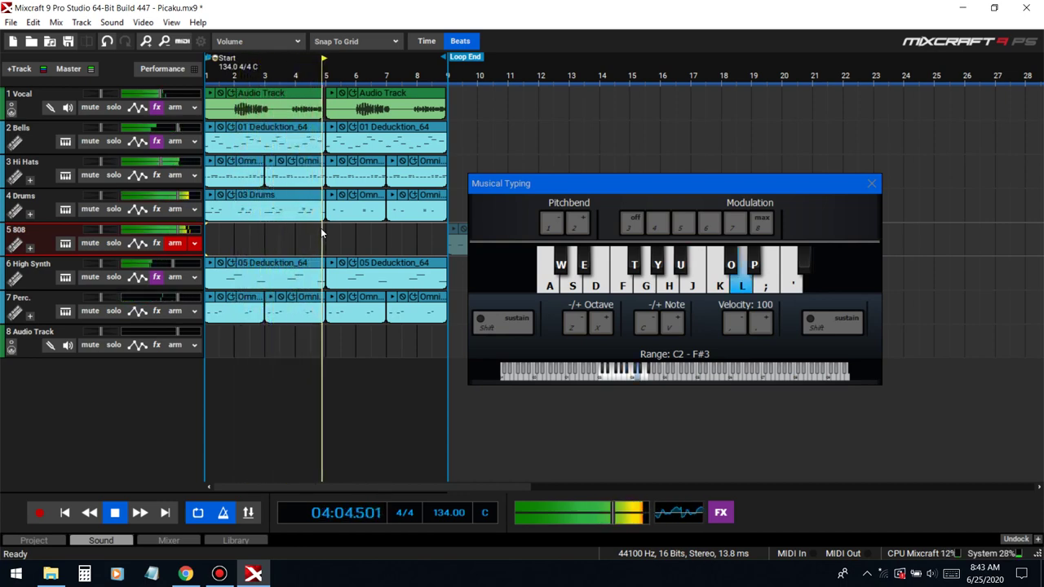
{"action": "key", "text": "u"}
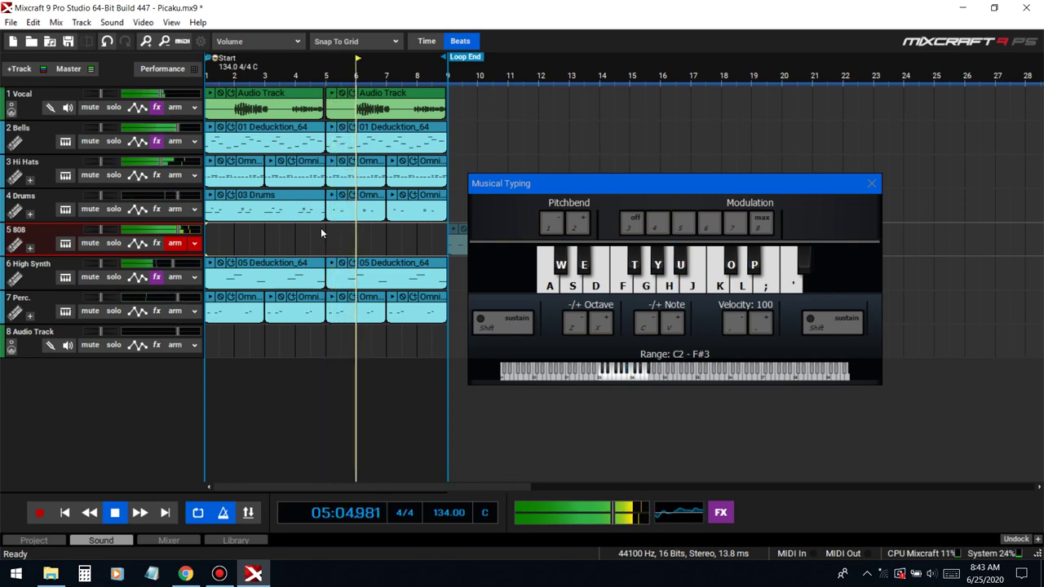
{"action": "key", "text": "u"}
{"action": "key", "text": "l"}
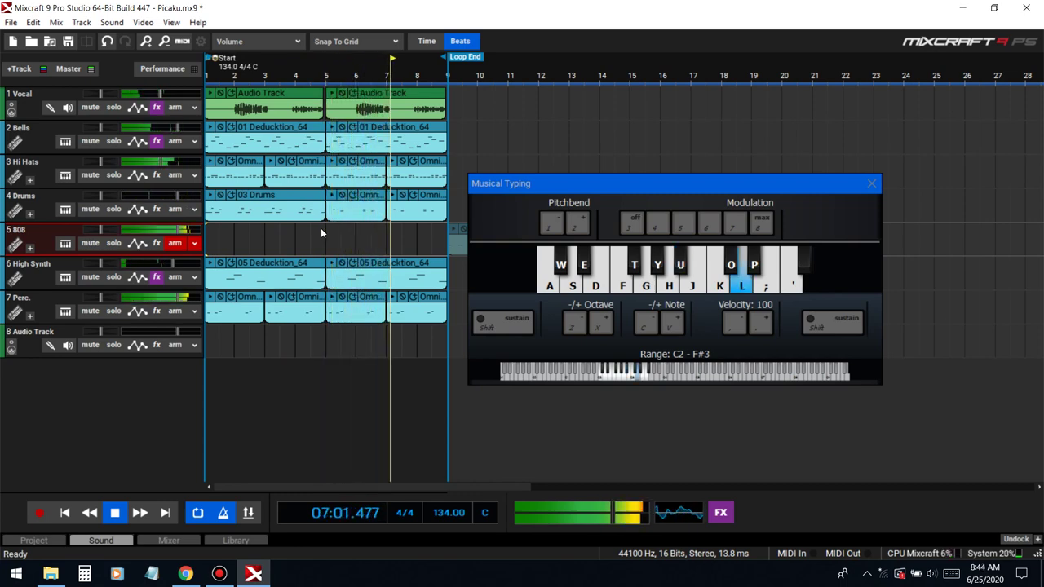
{"action": "key", "text": "space"}
- Record an 808 take across the whole eight-bar loop with Musical Typing, stopping at the end of bar 8
{"action": "key", "text": "r"}
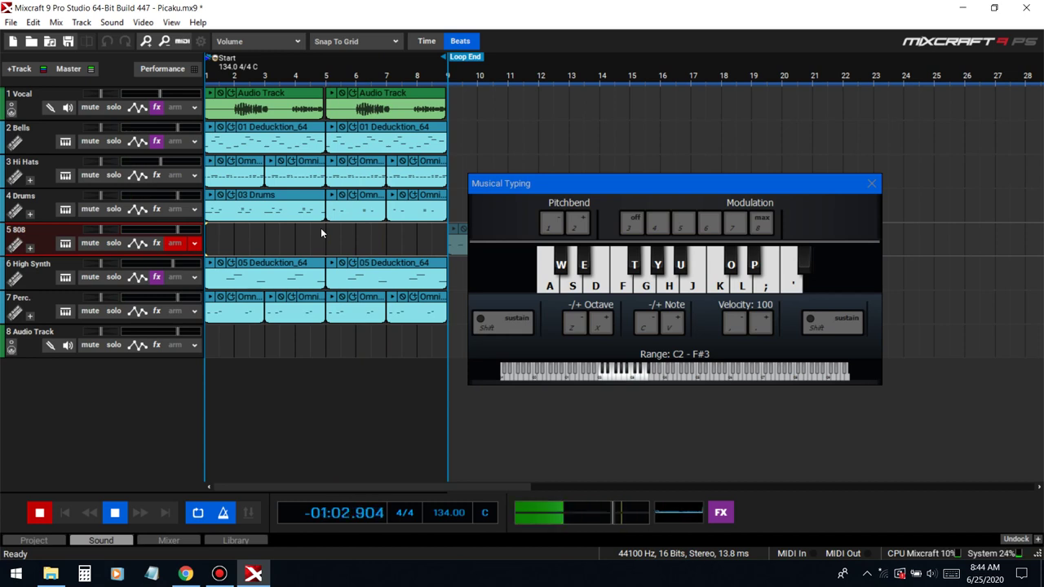
{"action": "key", "text": "u"}
{"action": "key", "text": "u"}
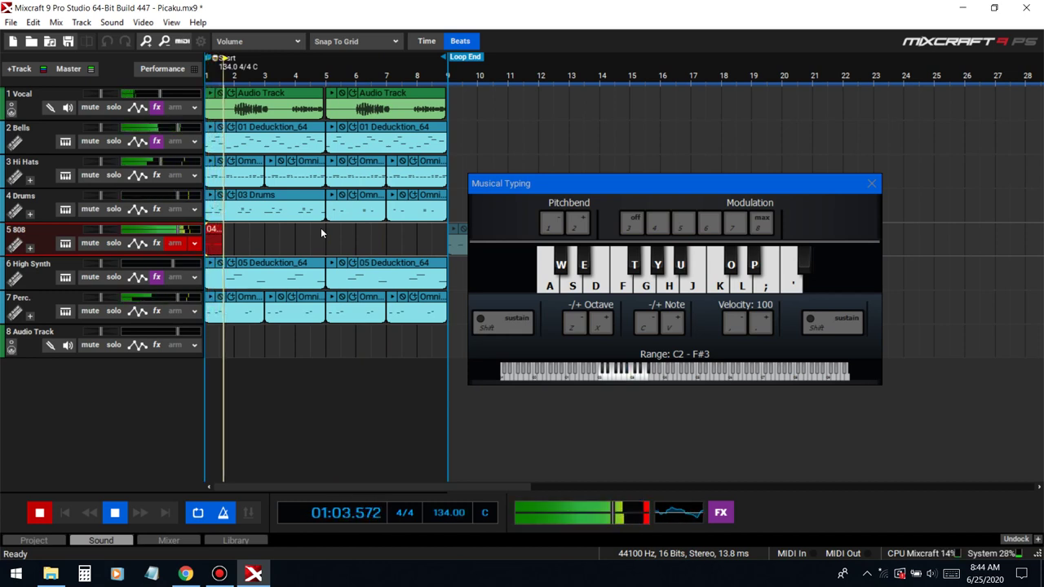
{"action": "key", "text": "o"}
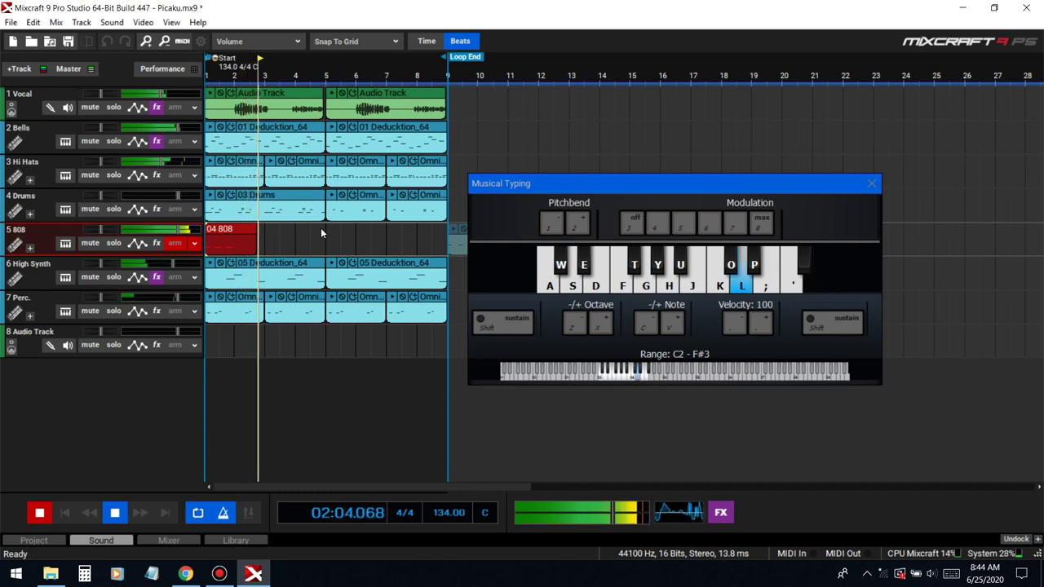
{"action": "key", "text": "u"}
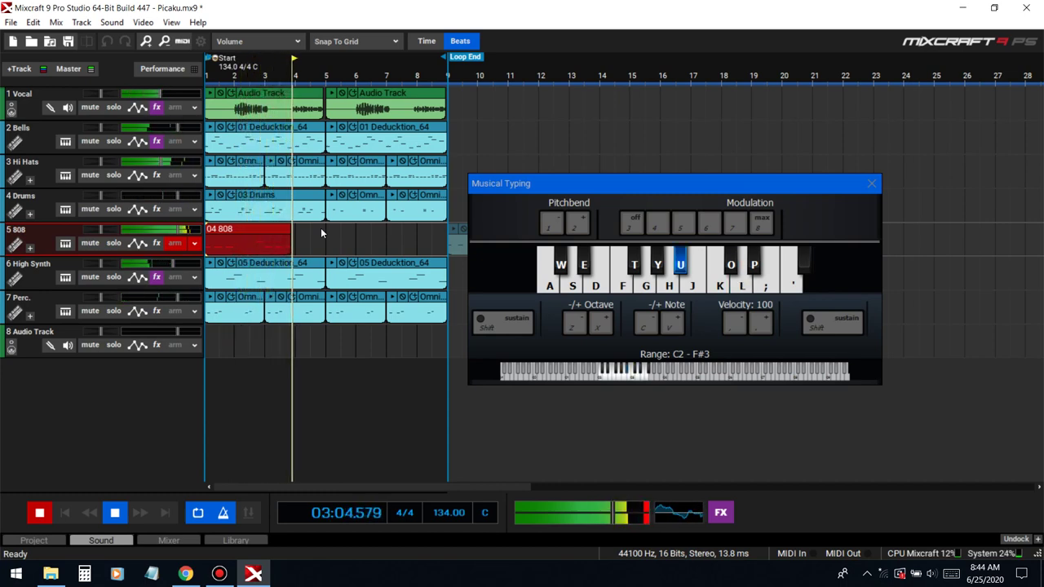
{"action": "key", "text": "o"}
{"action": "key", "text": "u"}
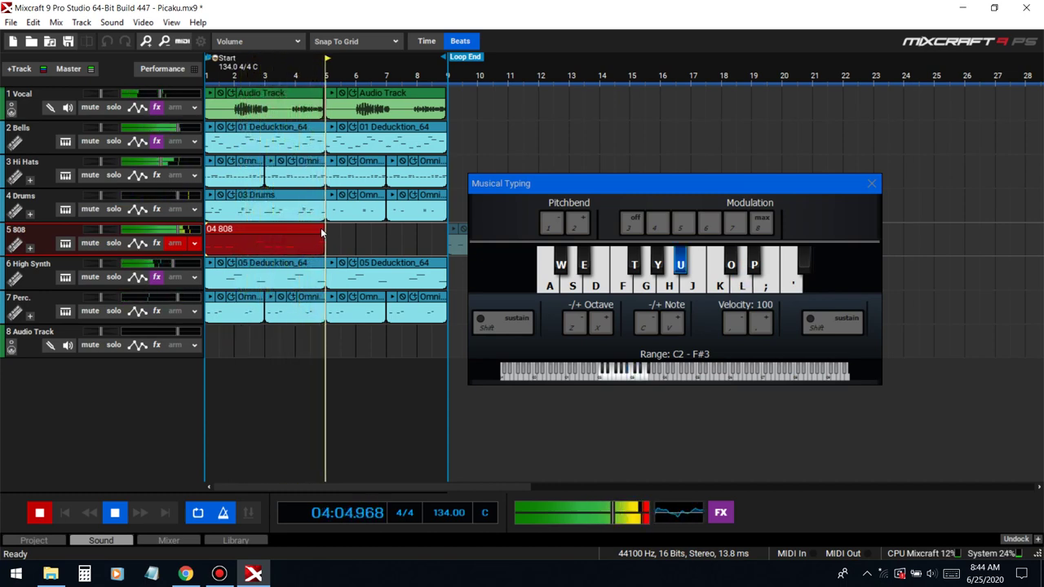
{"action": "key", "text": "u"}
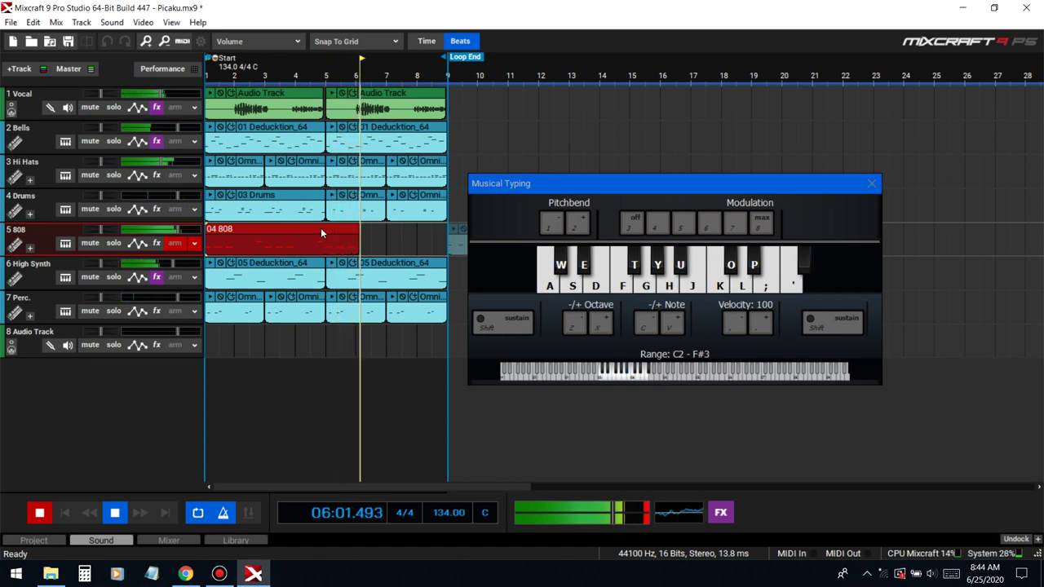
{"action": "key", "text": "u"}
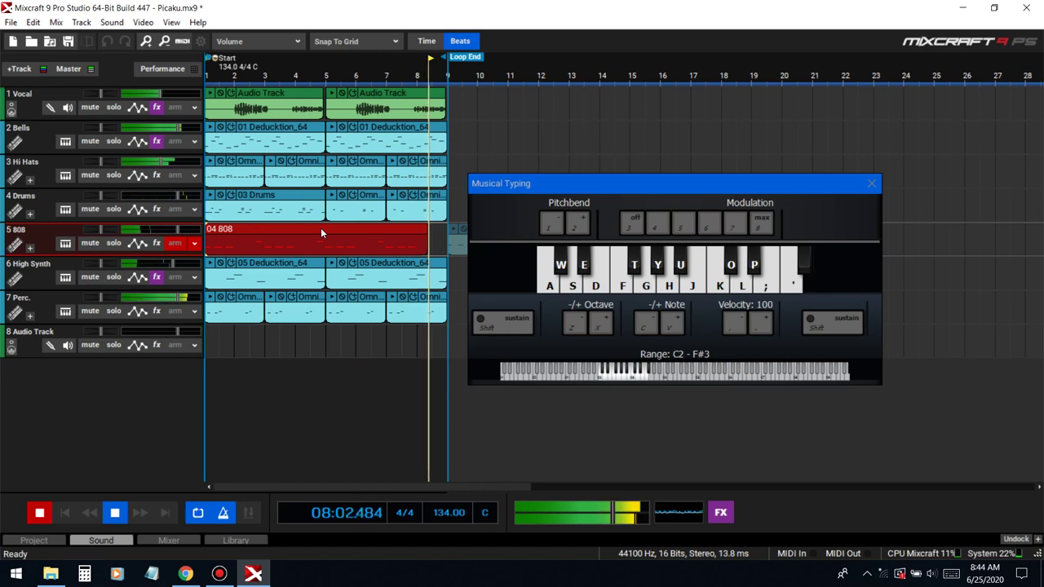
{"action": "key", "text": "k"}
{"action": "key", "text": "space"}
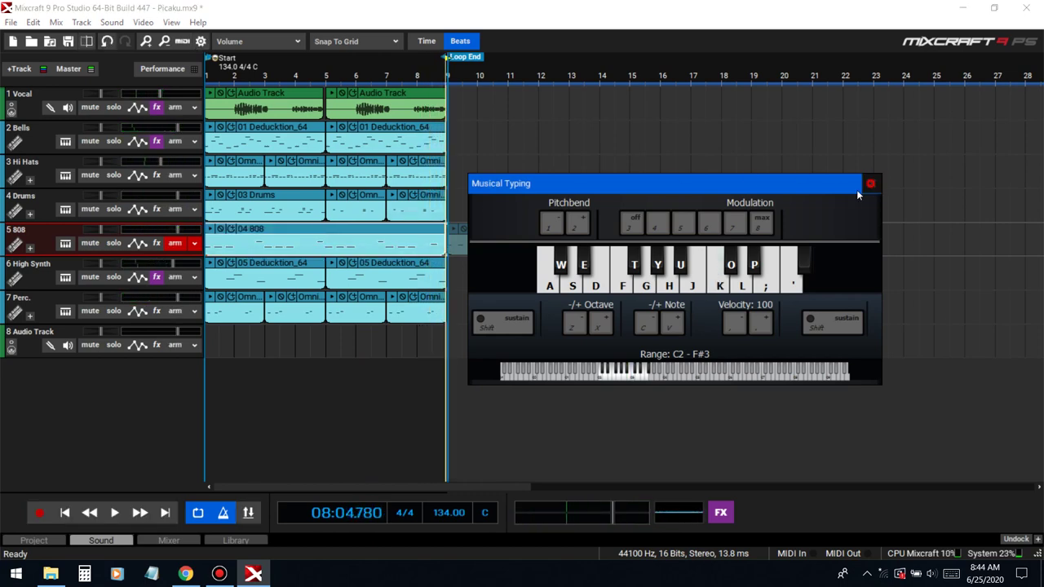
- Close Musical Typing, open the new 808 clip in the piano roll, and quantize its notes
{"action": "left_click", "coordinate": [871, 184]}
{"action": "double_click", "coordinate": [277, 234]}
{"action": "left_click", "coordinate": [584, 359]}
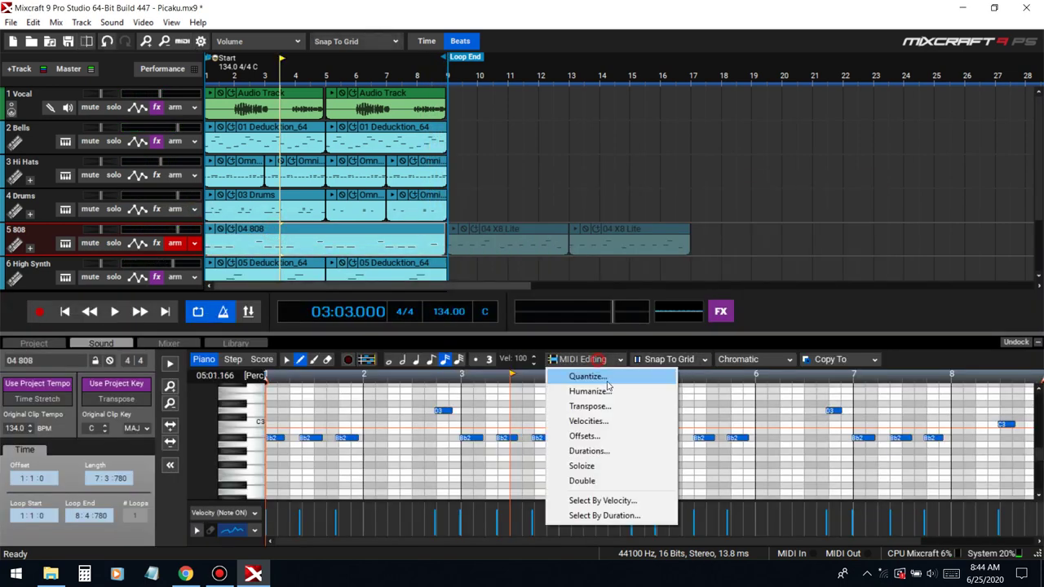
{"action": "left_click", "coordinate": [588, 377]}
{"action": "left_click", "coordinate": [567, 360]}
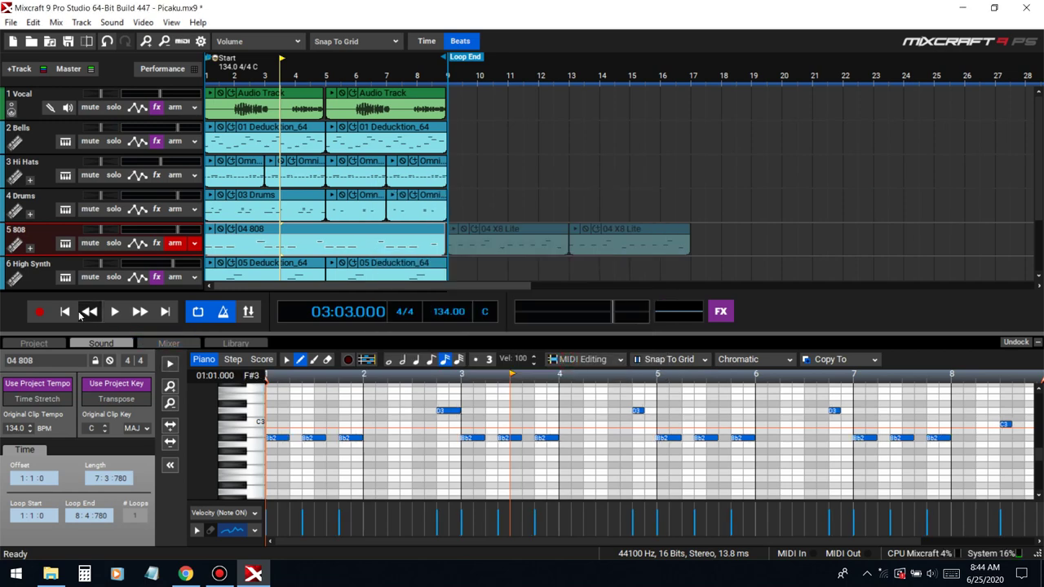
- Play the loop from the start and extend the 808 clip's loop end to 9:1:0
{"action": "left_click", "coordinate": [66, 312]}
{"action": "key", "text": "space"}
{"action": "scroll", "coordinate": [589, 400], "scroll_direction": "down", "scroll_amount": 2}
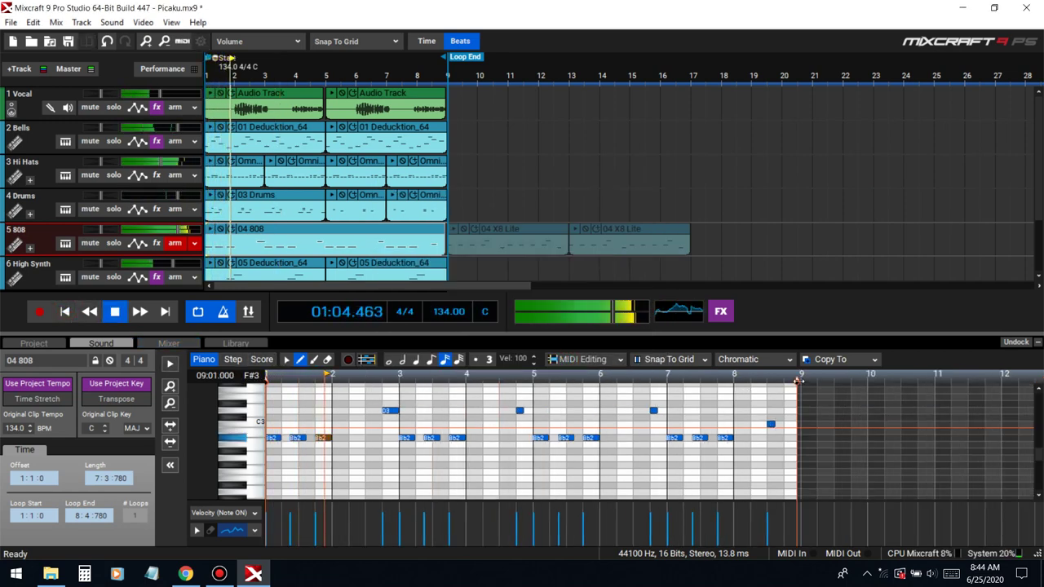
{"action": "left_click_drag", "start_coordinate": [797, 381], "coordinate": [801, 381]}
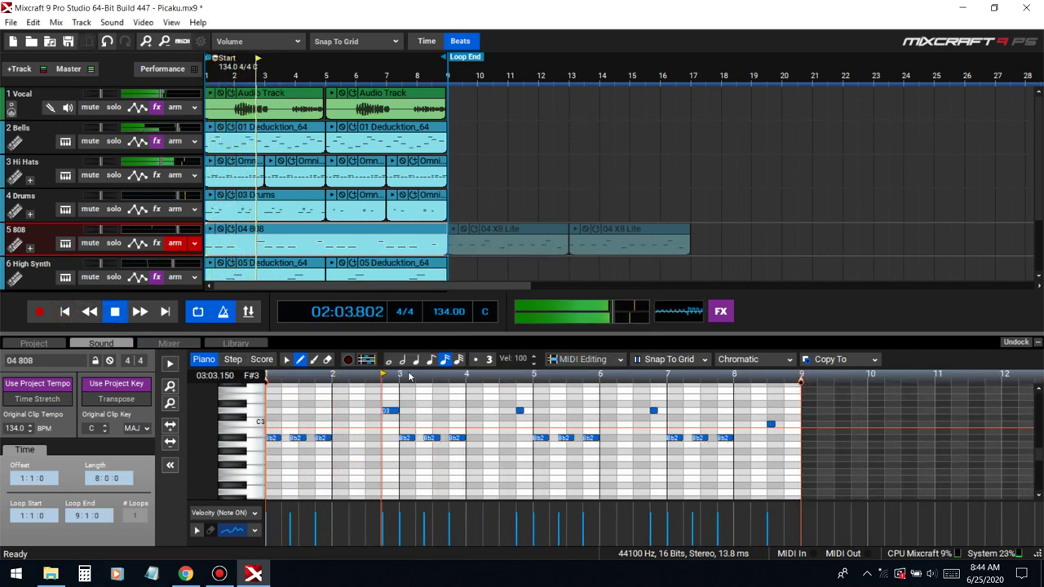
- Lengthen the short D3 notes at the ends of bars 4 and 6 and the C3 note in bar 8 to one beat each
{"action": "left_click", "coordinate": [286, 360]}
{"action": "left_click_drag", "start_coordinate": [481, 413], "coordinate": [807, 401]}
{"action": "scroll", "coordinate": [749, 425], "scroll_direction": "up", "scroll_amount": 2}
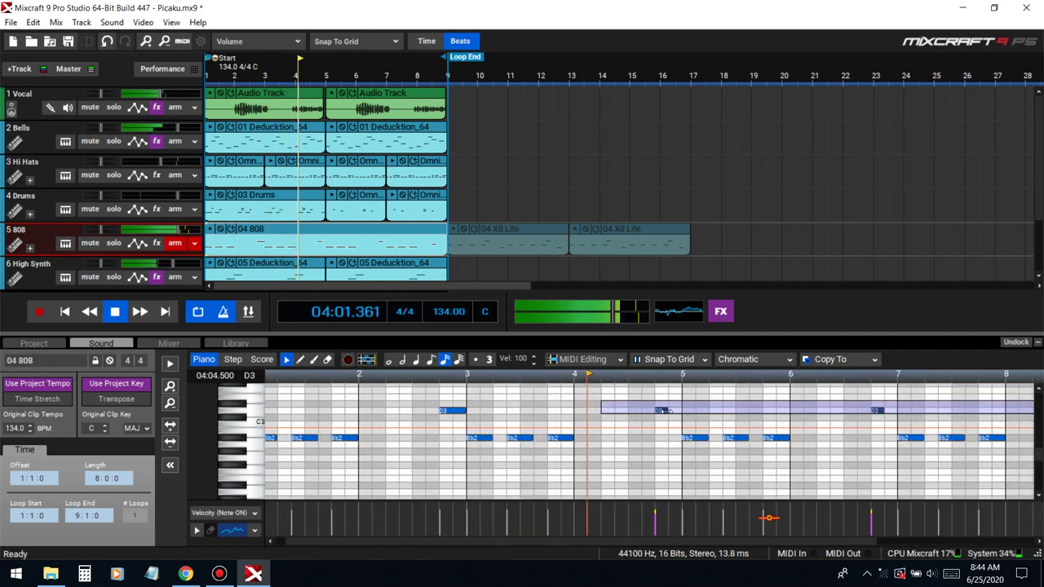
{"action": "left_click_drag", "start_coordinate": [667, 411], "coordinate": [683, 411]}
{"action": "scroll", "coordinate": [844, 428], "scroll_direction": "down", "scroll_amount": 2}
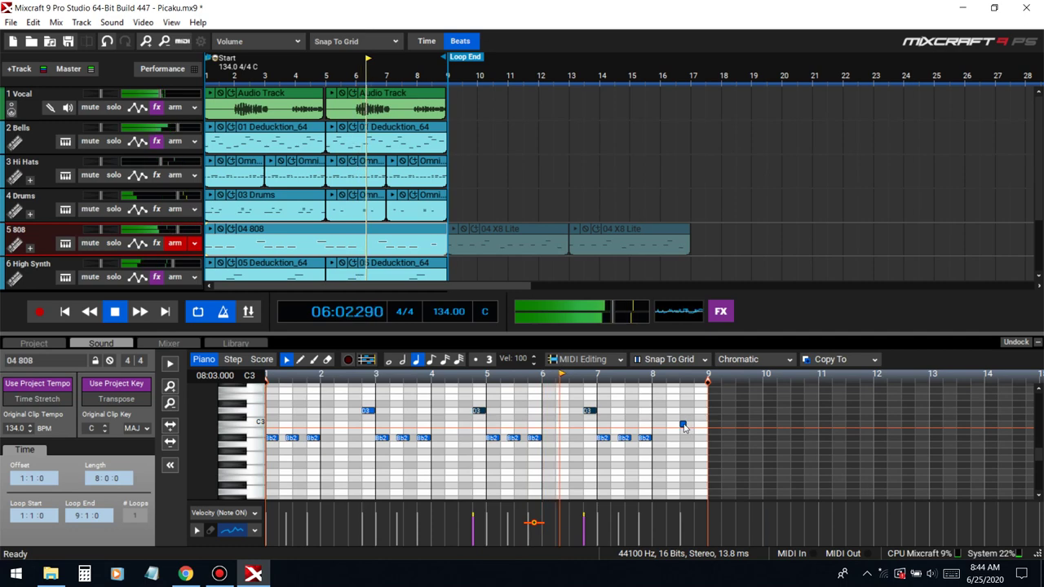
{"action": "left_click", "coordinate": [683, 425]}
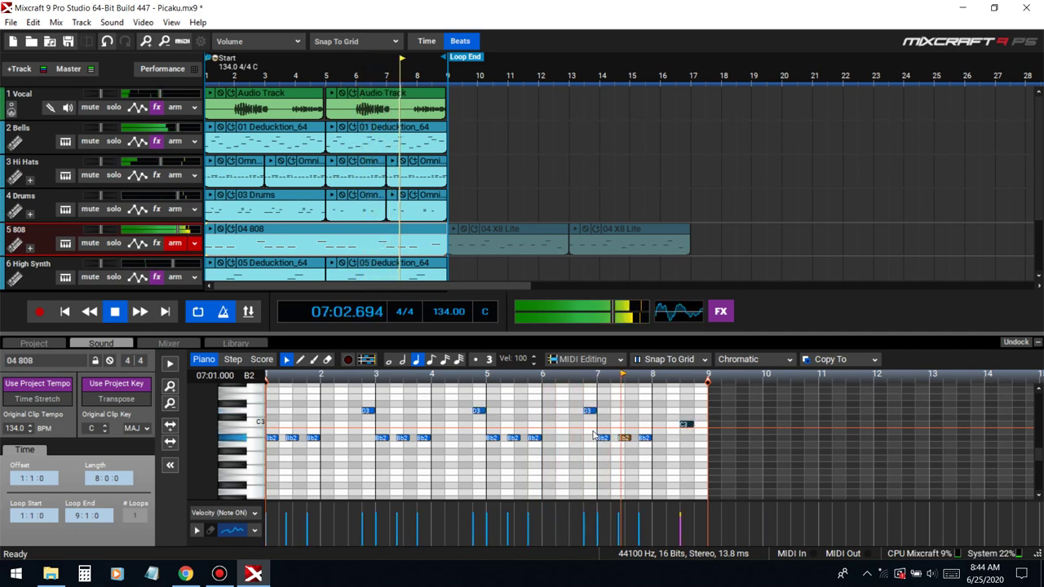
- Move the C3 note in bar 8 of the 808 clip to beat 4 and raise it to D3 while auditioning the loop
{"action": "scroll", "coordinate": [848, 444], "scroll_direction": "up", "scroll_amount": 1}
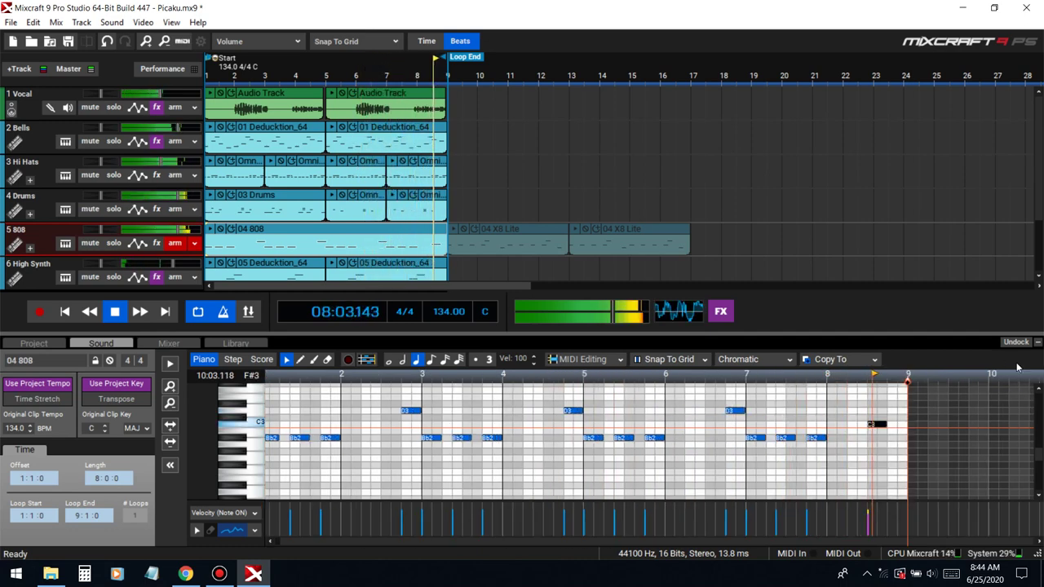
{"action": "key", "text": "space"}
{"action": "left_click", "coordinate": [695, 405]}
{"action": "key", "text": "space"}
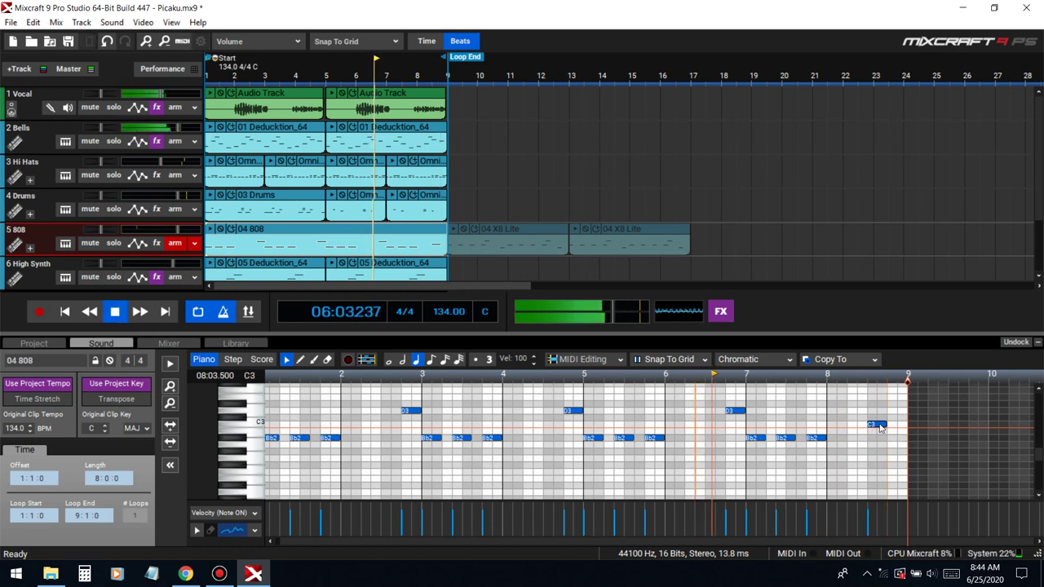
{"action": "left_click_drag", "start_coordinate": [879, 425], "coordinate": [898, 425]}
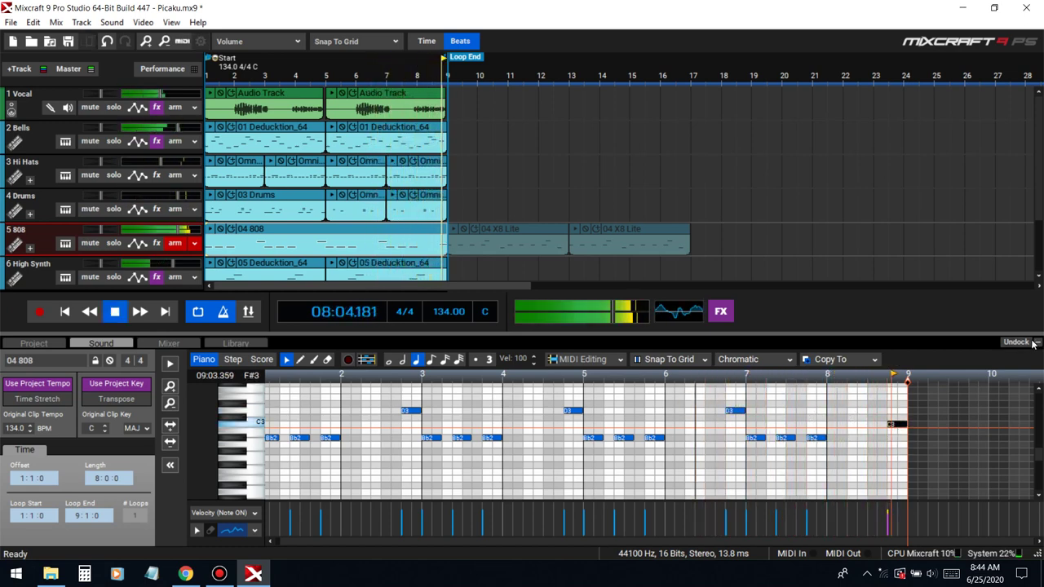
{"action": "key", "text": "space"}
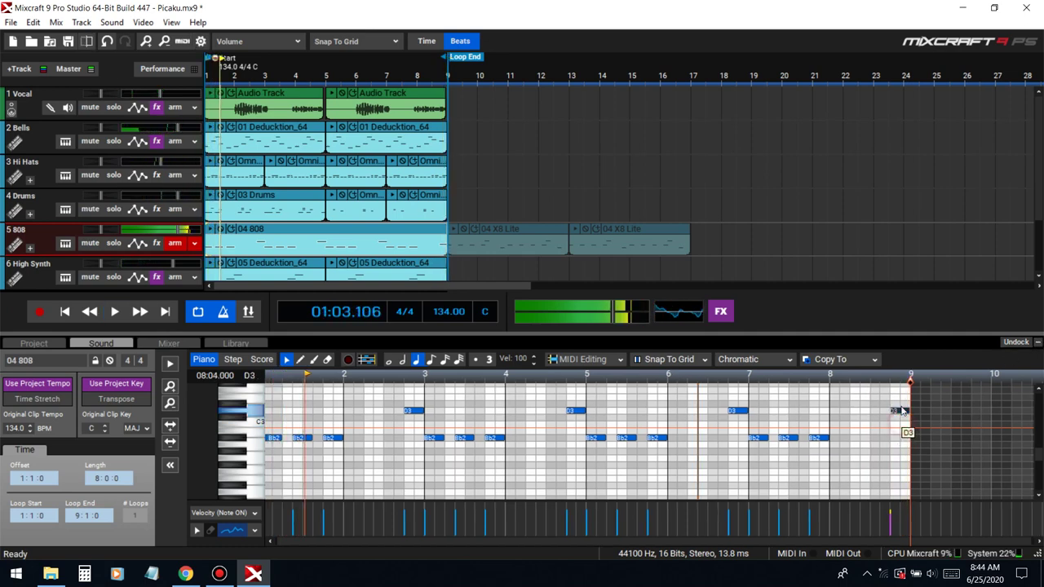
{"action": "left_click", "coordinate": [883, 416]}
{"action": "key", "text": "space"}
- Collapse the clip editor, stop playback, and save the project
{"action": "left_click", "coordinate": [1036, 343]}
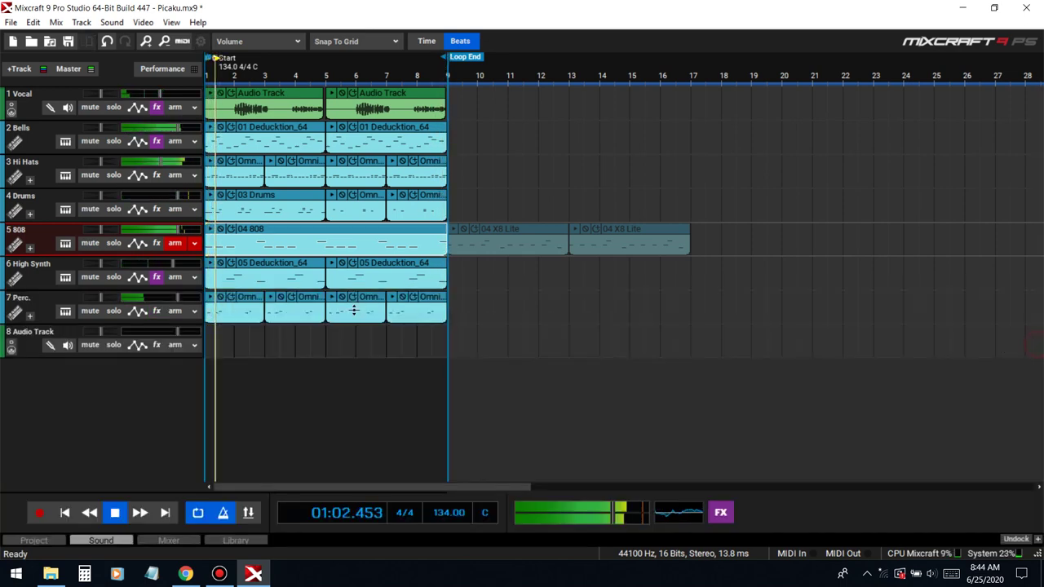
{"action": "key", "text": "space"}
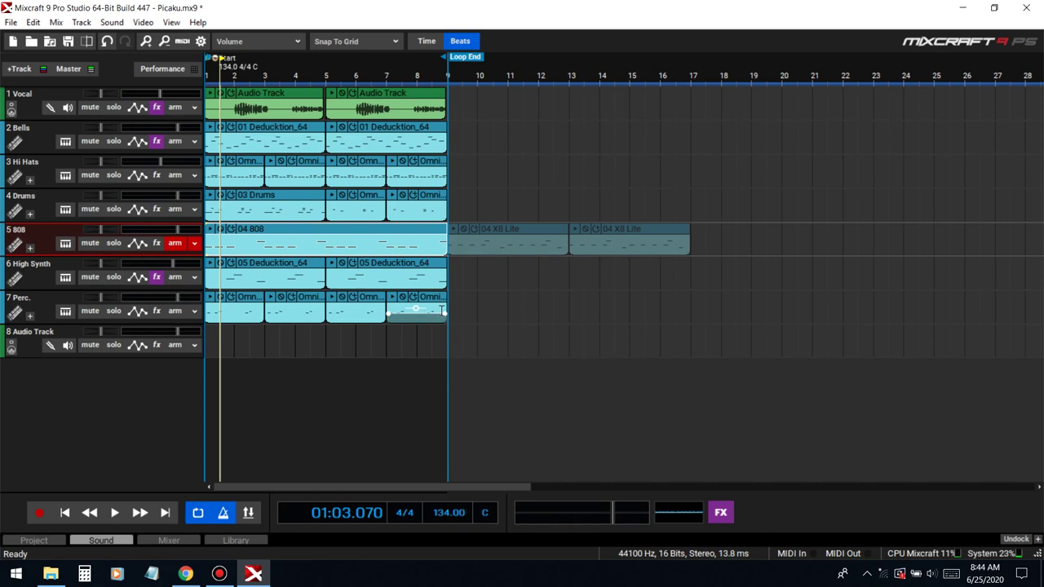
{"action": "left_click", "coordinate": [228, 576]}
{"action": "left_click", "coordinate": [228, 576]}
{"action": "scroll", "coordinate": [465, 341], "scroll_direction": "down", "scroll_amount": 2}
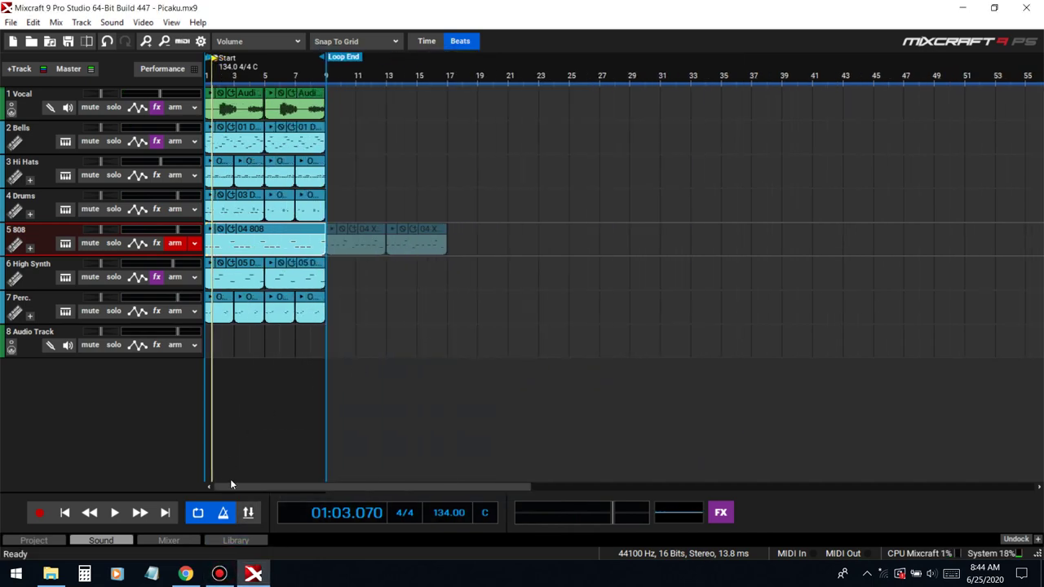
- Turn off looping and move all clips on every track so the arrangement starts at bar 9
{"action": "key", "text": "l"}
{"action": "left_click_drag", "start_coordinate": [481, 331], "coordinate": [27, 14]}
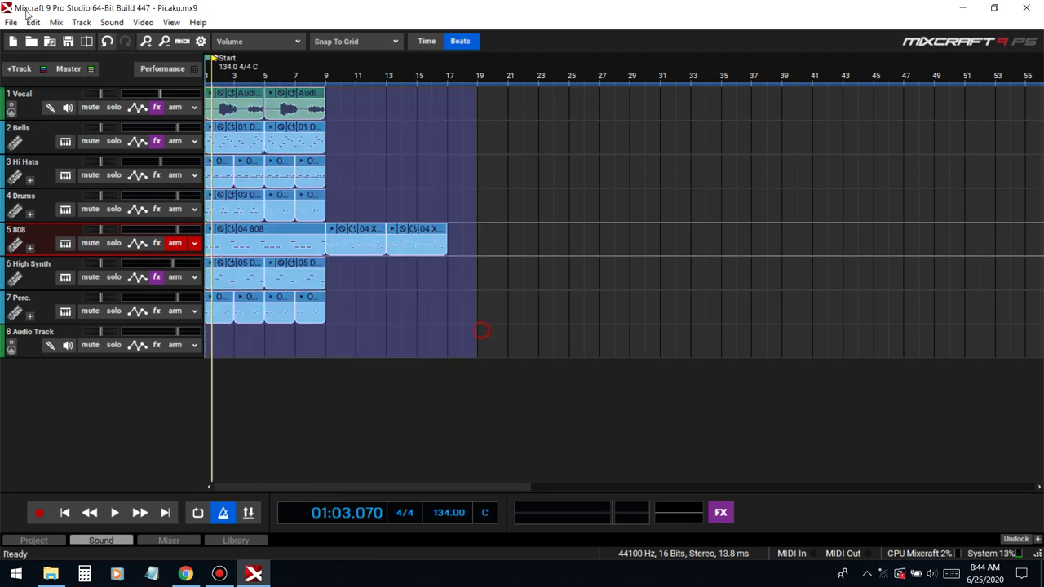
{"action": "left_click_drag", "start_coordinate": [259, 93], "coordinate": [381, 97]}
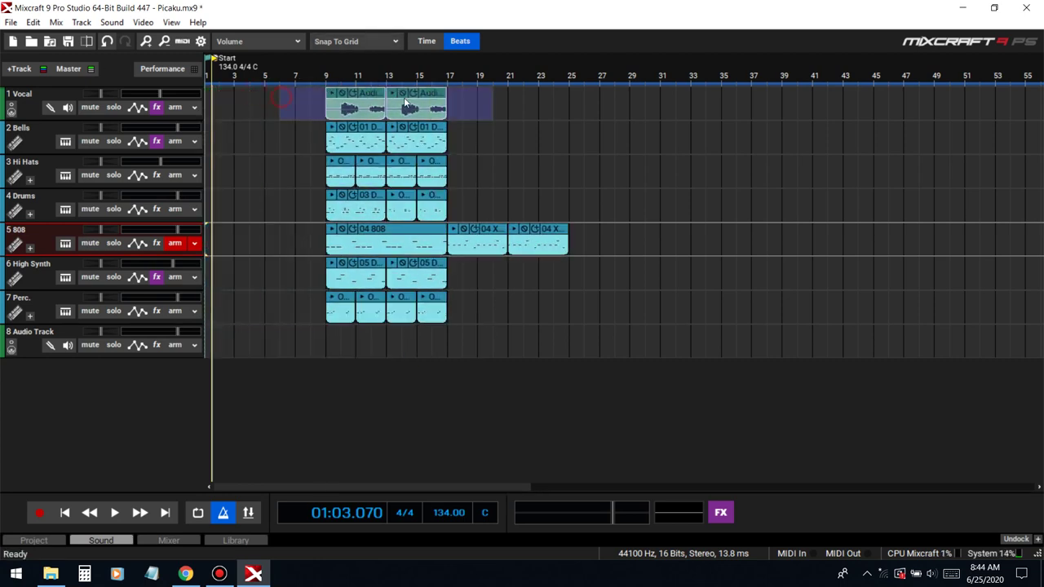
- Copy the two Bells clips to bar 1 as an intro and play it
{"action": "left_click_drag", "start_coordinate": [297, 315], "coordinate": [718, 100]}
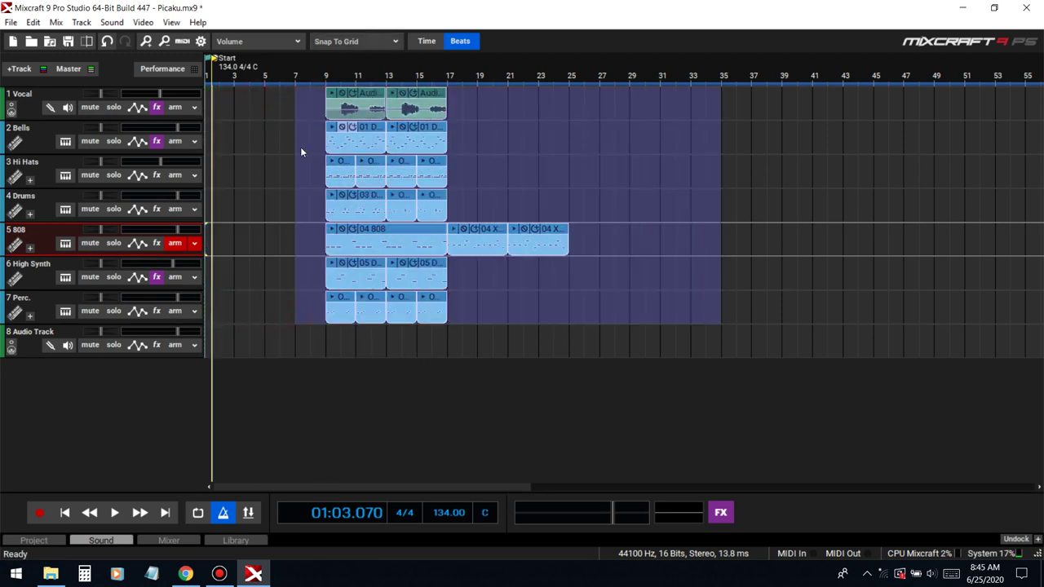
{"action": "left_click_drag", "start_coordinate": [300, 147], "coordinate": [492, 135]}
{"action": "left_click_drag", "start_coordinate": [377, 128], "coordinate": [171, 136]}
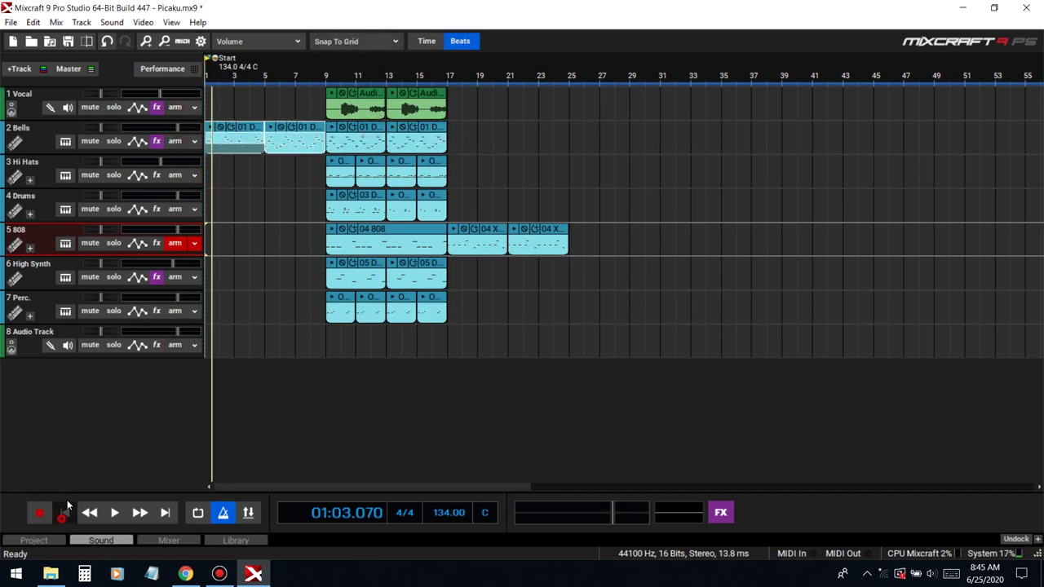
{"action": "key", "text": "space"}
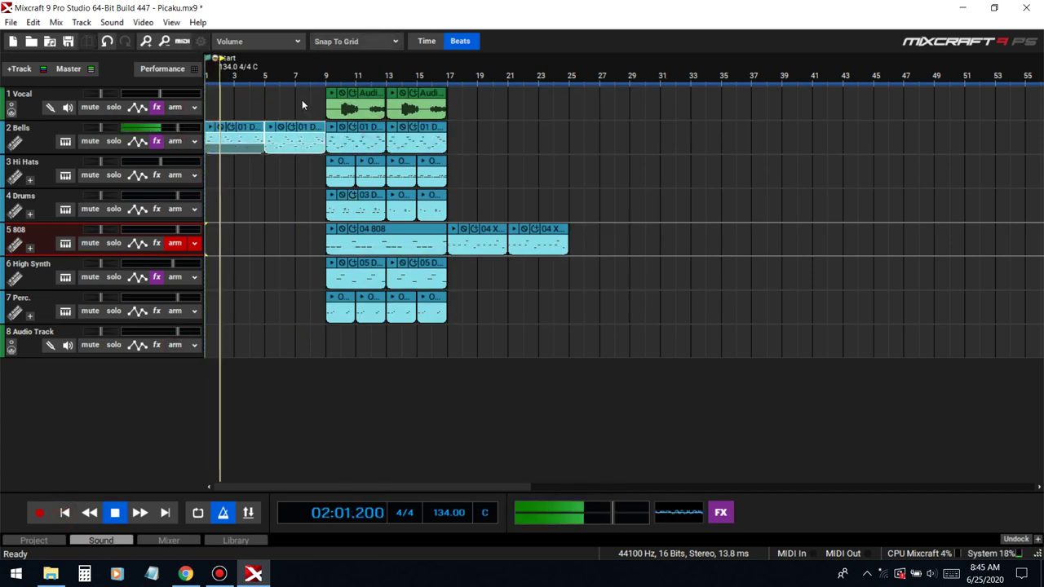
- Copy the first Vocal clip to bar 1 and reverse the copy
{"action": "left_click", "coordinate": [302, 99]}
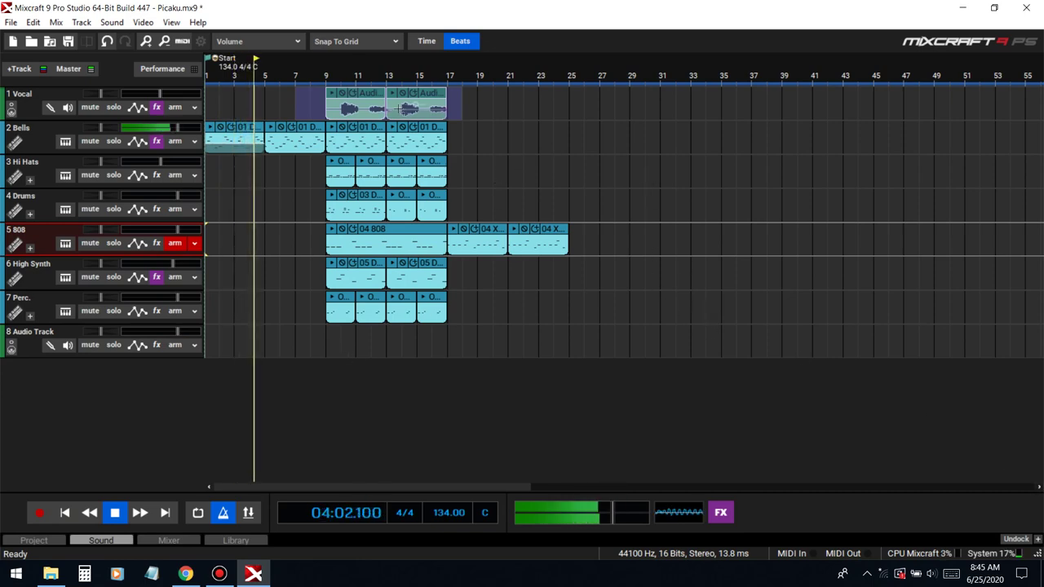
{"action": "left_click_drag", "start_coordinate": [470, 103], "coordinate": [492, 111]}
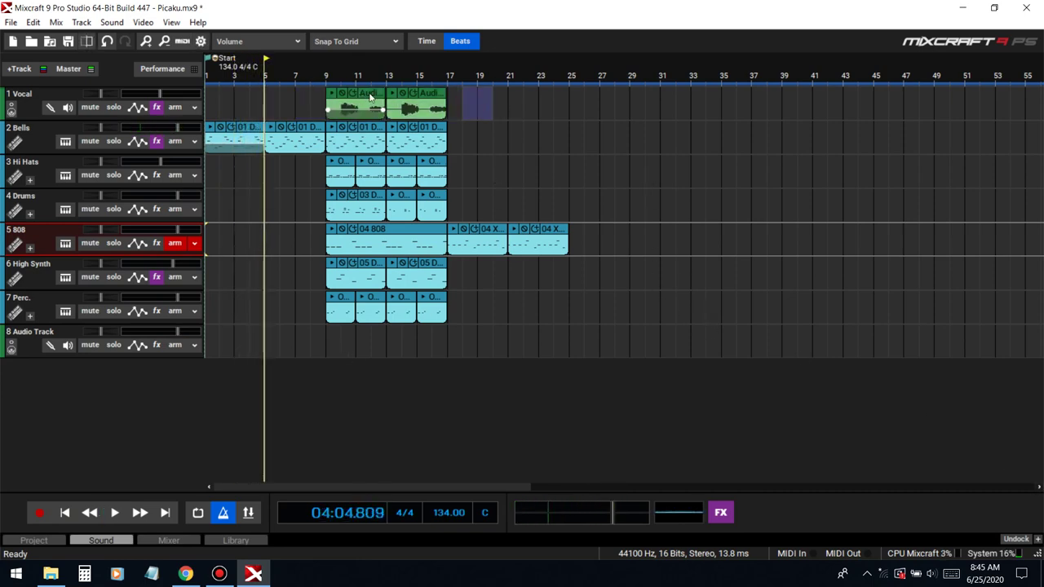
{"action": "left_click_drag", "start_coordinate": [369, 97], "coordinate": [264, 96]}
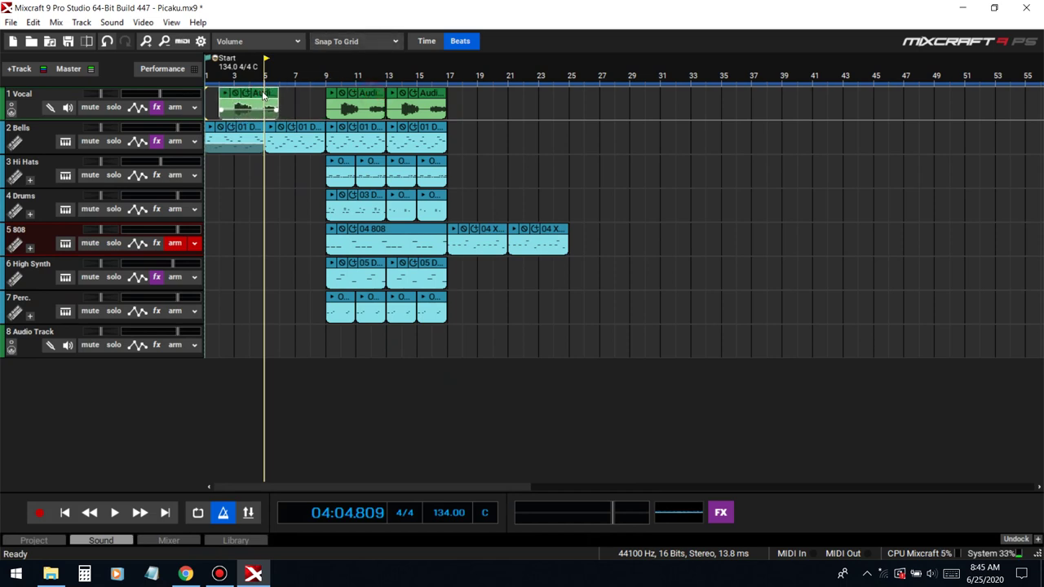
{"action": "right_click", "coordinate": [251, 96]}
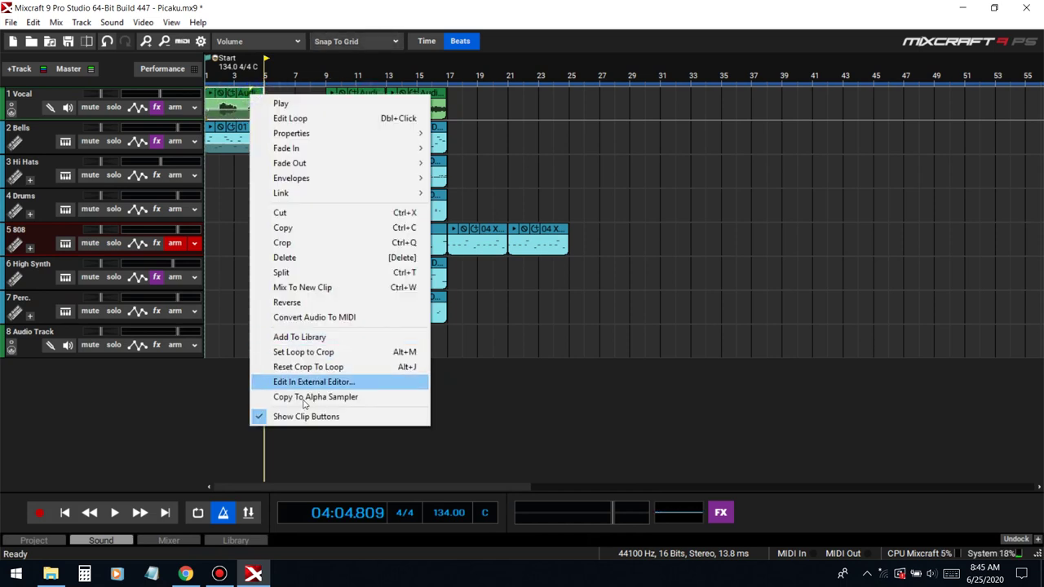
{"action": "left_click", "coordinate": [294, 304]}
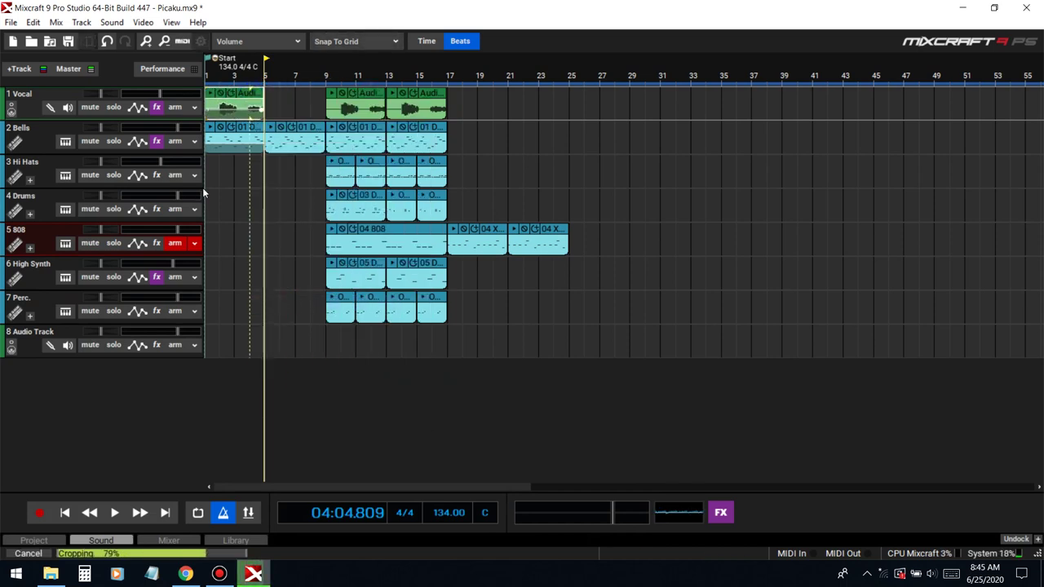
- Save the project and audition the opening of the reversed vocal several times from the start
{"action": "left_click", "coordinate": [67, 513]}
{"action": "key", "text": "space"}
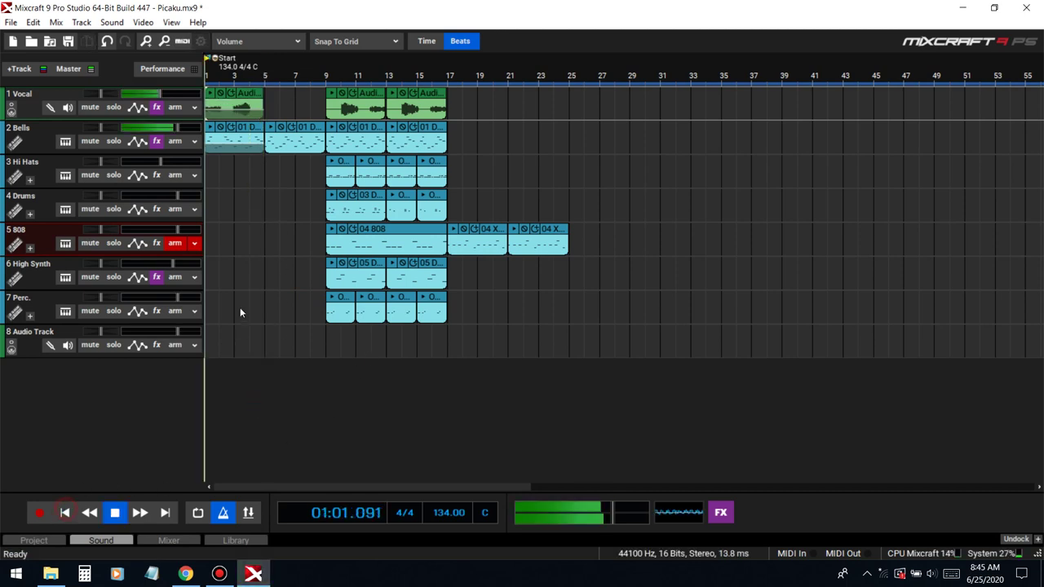
{"action": "left_click", "coordinate": [75, 44]}
{"action": "scroll", "coordinate": [292, 215], "scroll_direction": "up", "scroll_amount": 4}
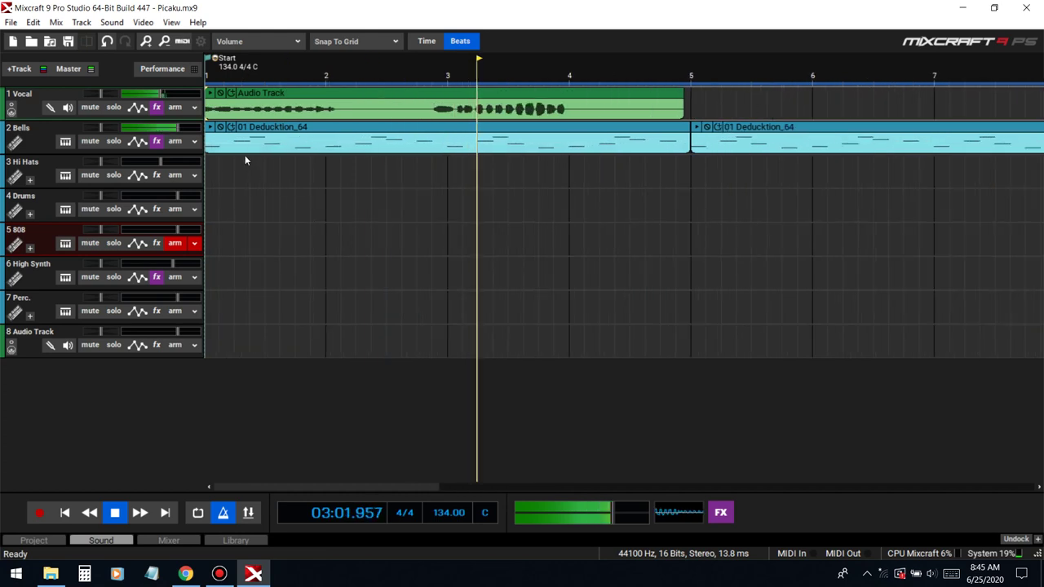
{"action": "key", "text": "space"}
{"action": "left_click", "coordinate": [66, 512]}
{"action": "key", "text": "space"}
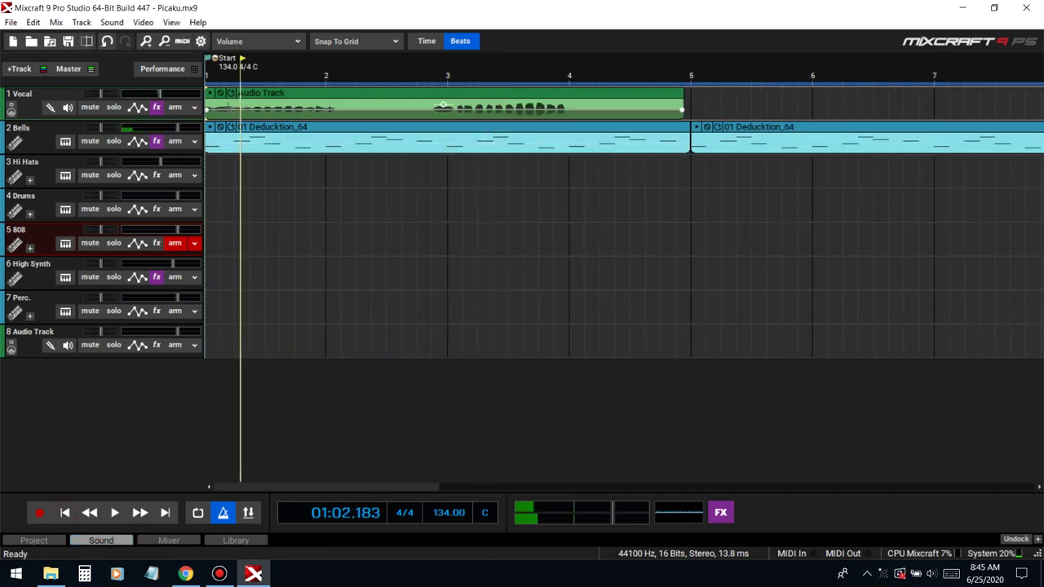
{"action": "key", "text": "space"}
{"action": "left_click", "coordinate": [65, 511]}
{"action": "key", "text": "space"}
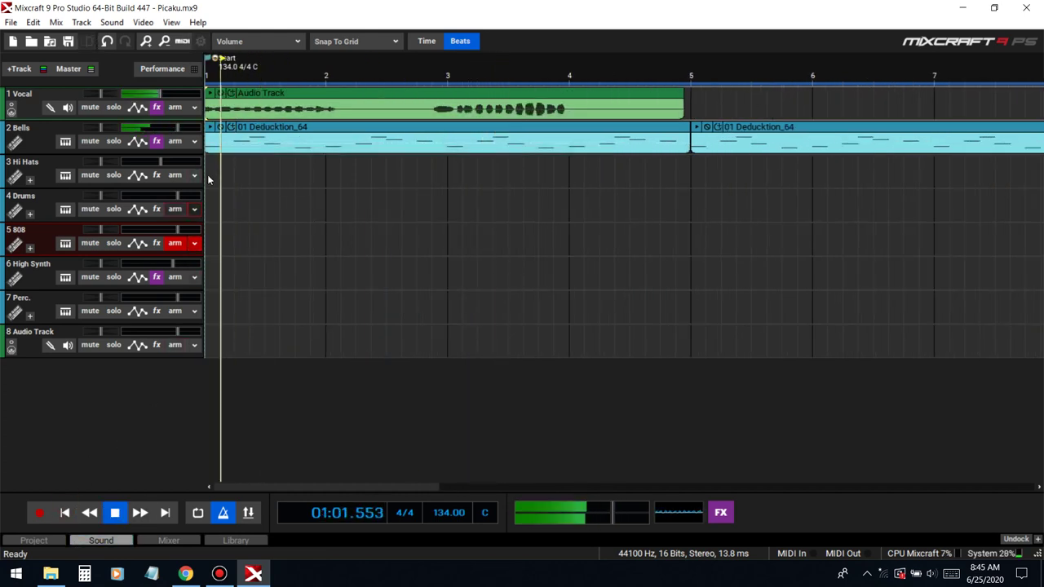
- Try splitting the reversed Vocal clip at beat 2 of bar 1, and undo the split
{"action": "key", "text": "space"}
{"action": "left_click", "coordinate": [241, 109]}
{"action": "key", "text": "ctrl+t"}
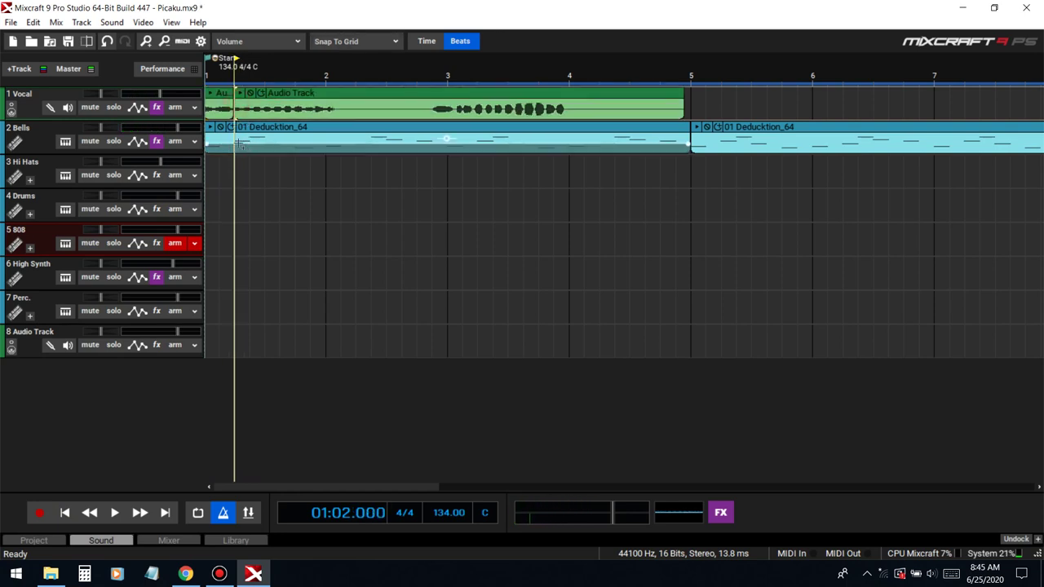
{"action": "key", "text": "ctrl+z"}
- Turn snapping off, split the reversed Vocal clip at about 1:02.317, and play from the start
{"action": "key", "text": "alt"}
{"action": "left_click", "coordinate": [243, 112]}
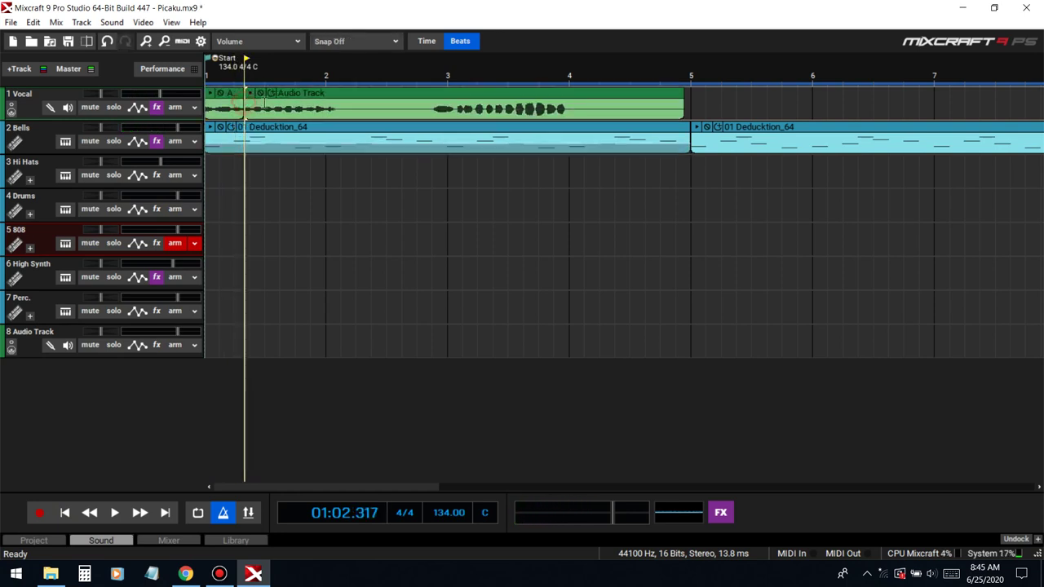
{"action": "key", "text": "ctrl+t"}
{"action": "key", "text": "space"}
{"action": "key", "text": "space"}
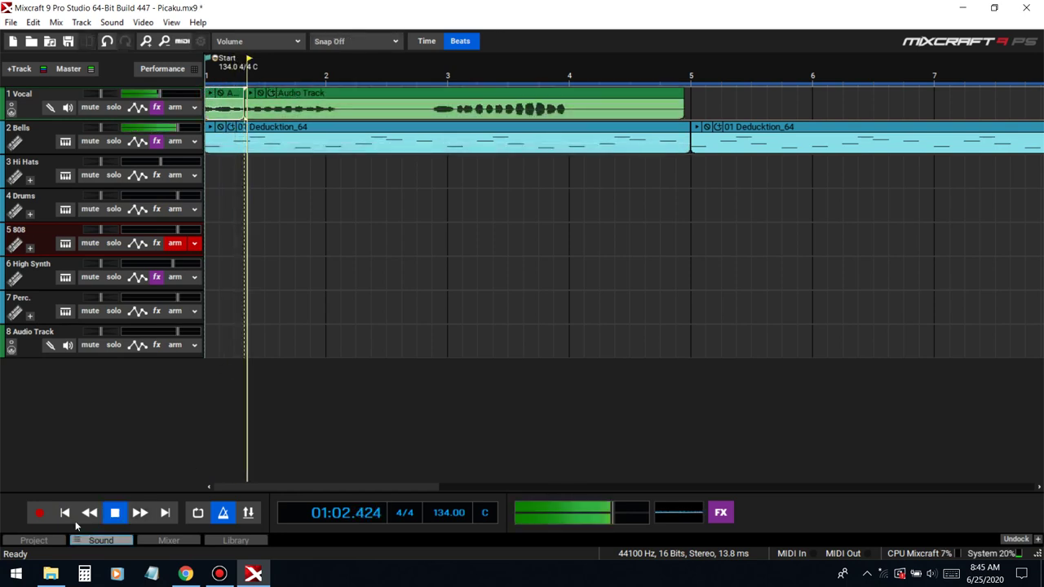
{"action": "left_click", "coordinate": [66, 512]}
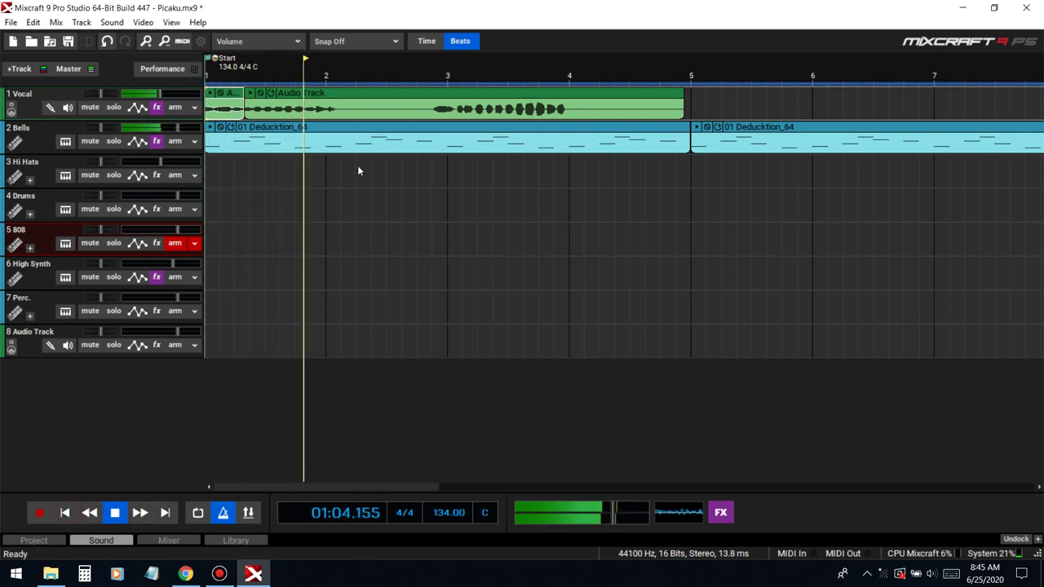
- Restore Snap To Grid, audition the split, and delete the long second piece of the reversed vocal
{"action": "key", "text": "alt"}
{"action": "key", "text": "space"}
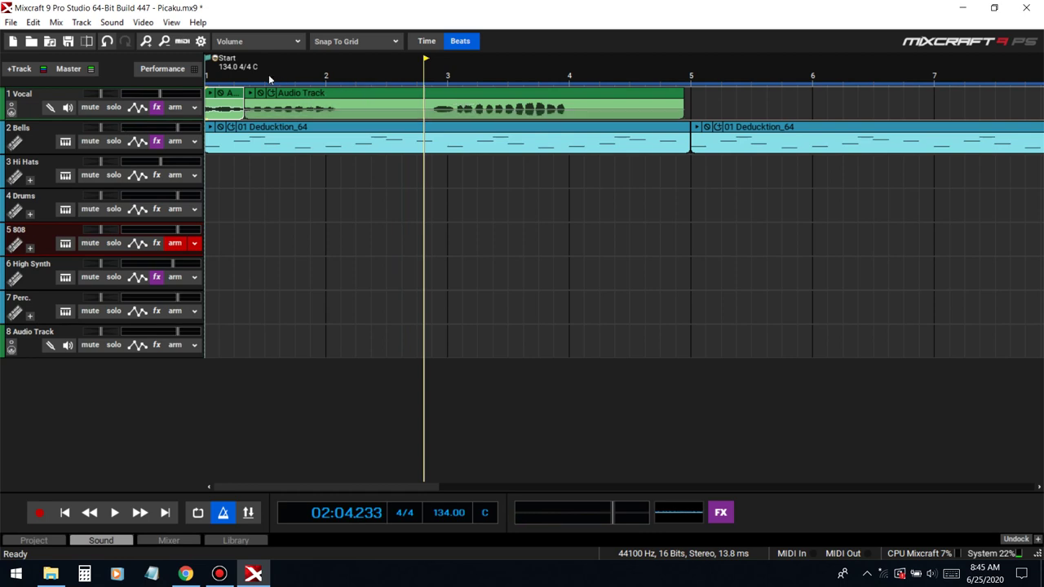
{"action": "left_click", "coordinate": [64, 513]}
{"action": "key", "text": "space"}
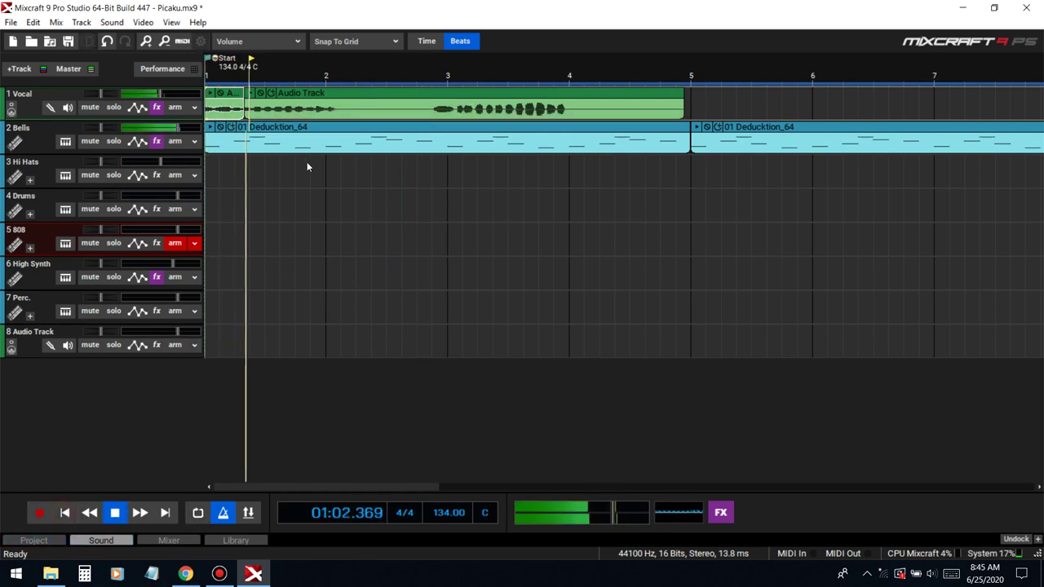
{"action": "key", "text": "space"}
{"action": "left_click_drag", "start_coordinate": [312, 100], "coordinate": [332, 101]}
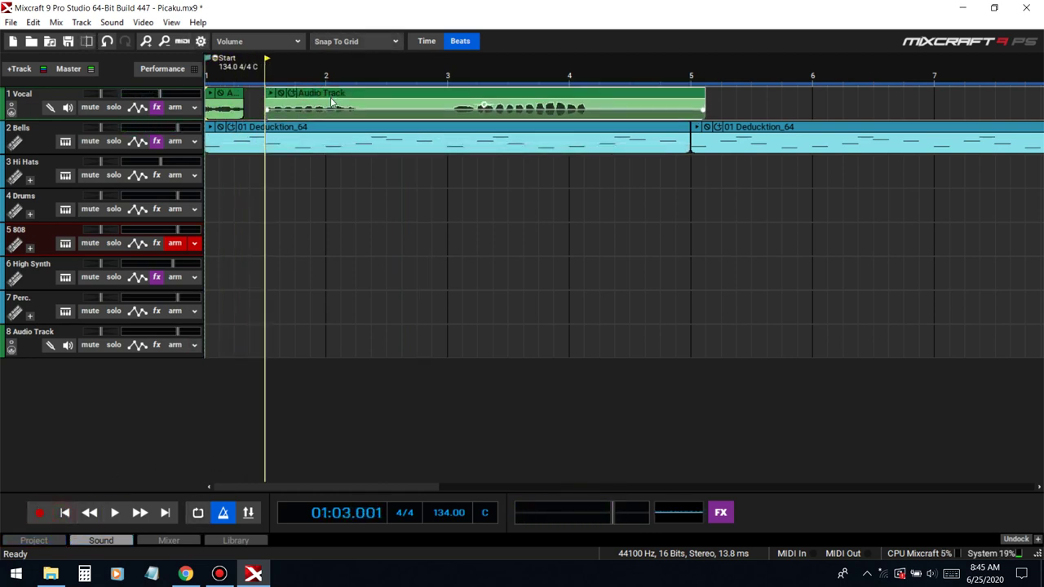
{"action": "key", "text": "Delete"}
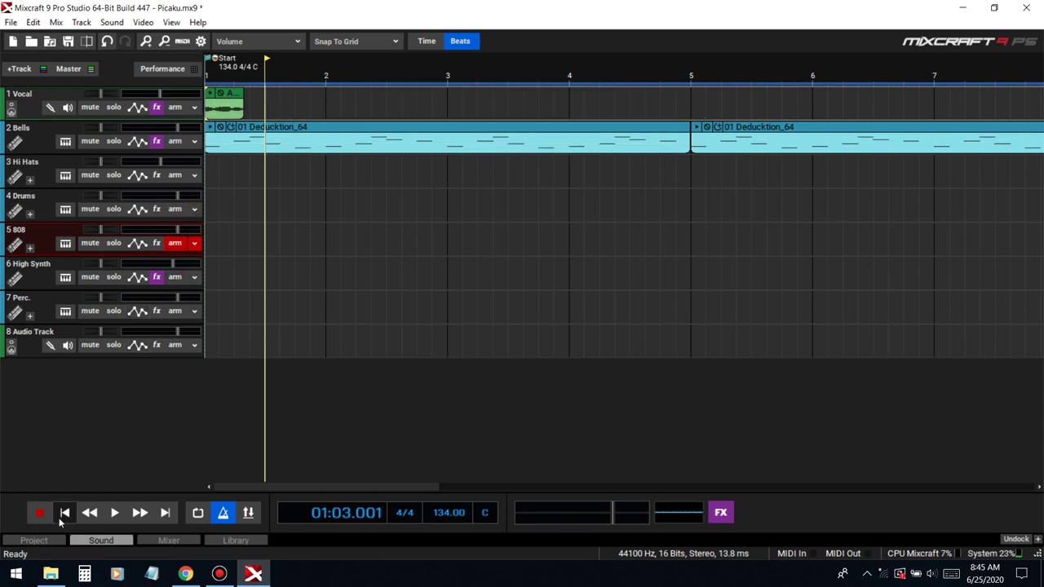
- Copy the short vocal chop from bar 1 to beat 3 of bar 2, and audition it
{"action": "left_click", "coordinate": [65, 512]}
{"action": "key", "text": "space"}
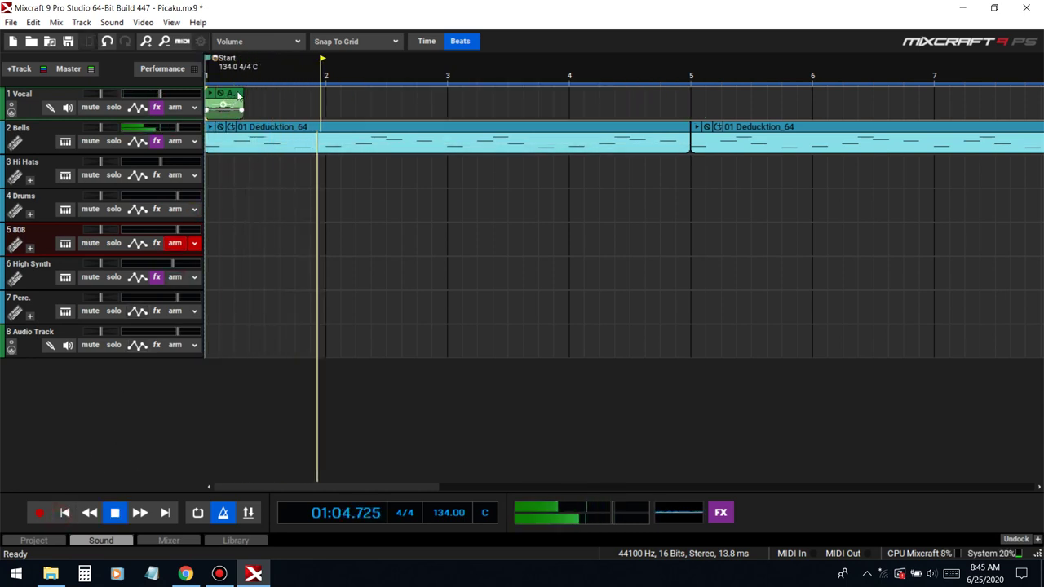
{"action": "key", "text": "space"}
{"action": "left_click_drag", "start_coordinate": [238, 96], "coordinate": [416, 96]}
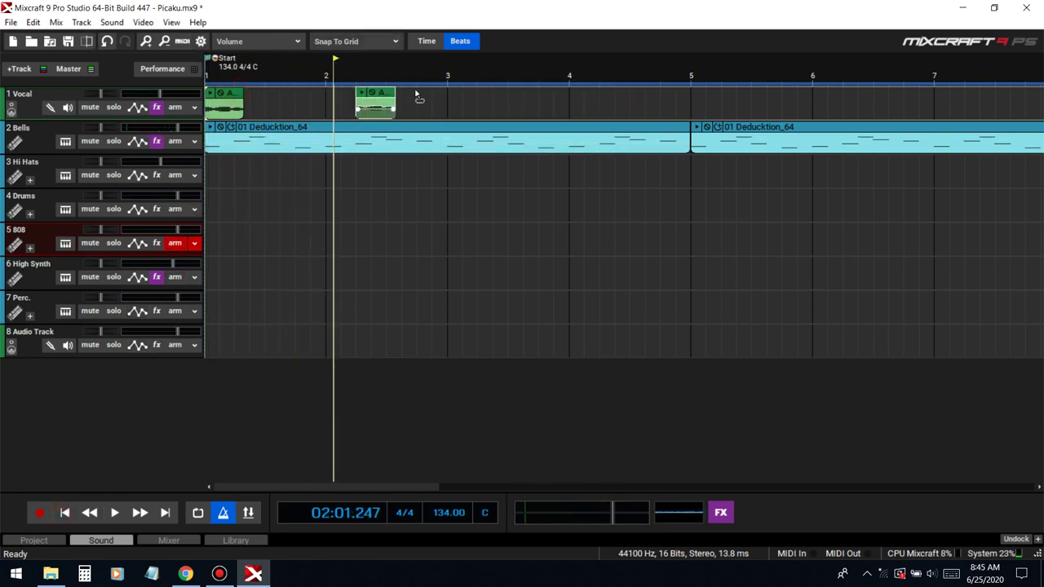
{"action": "left_click", "coordinate": [296, 79]}
{"action": "key", "text": "space"}
{"action": "key", "text": "space"}
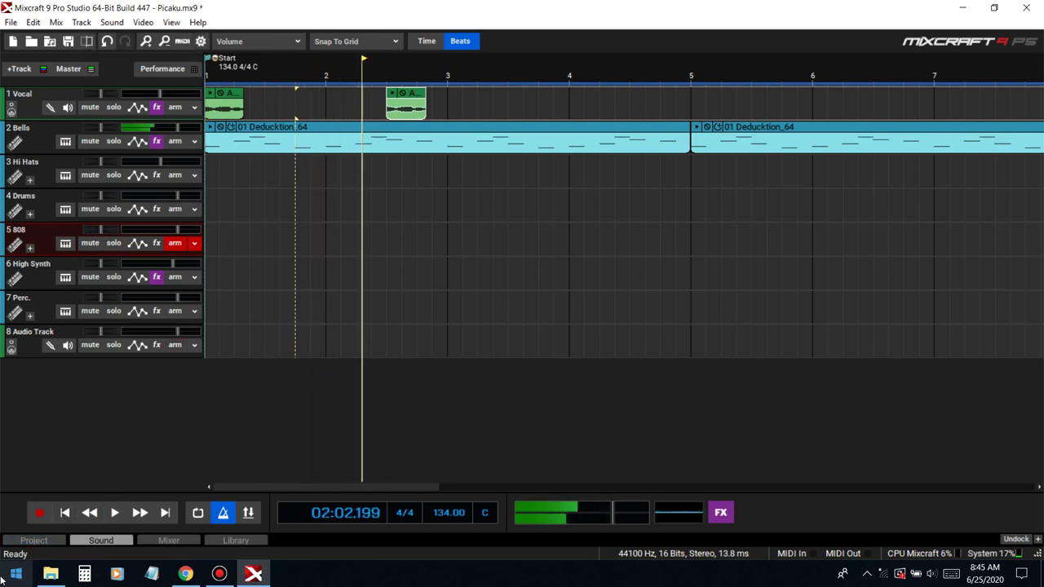
- Copy the vocal chop to the start of bar 3, and copy all three chops starting from beat 3 of bar 4
{"action": "left_click", "coordinate": [63, 517]}
{"action": "key", "text": "space"}
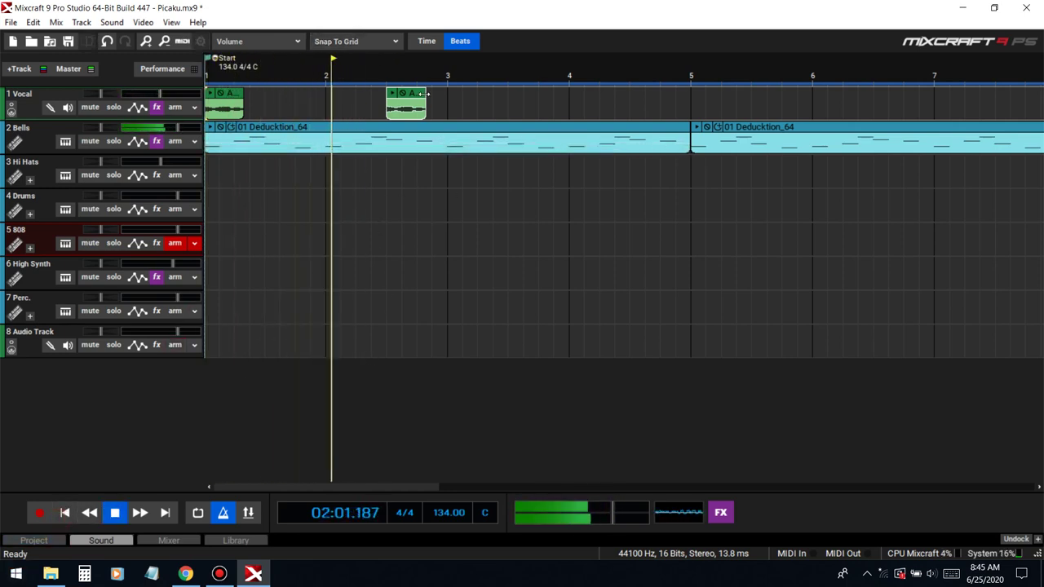
{"action": "left_click_drag", "start_coordinate": [422, 98], "coordinate": [684, 98]}
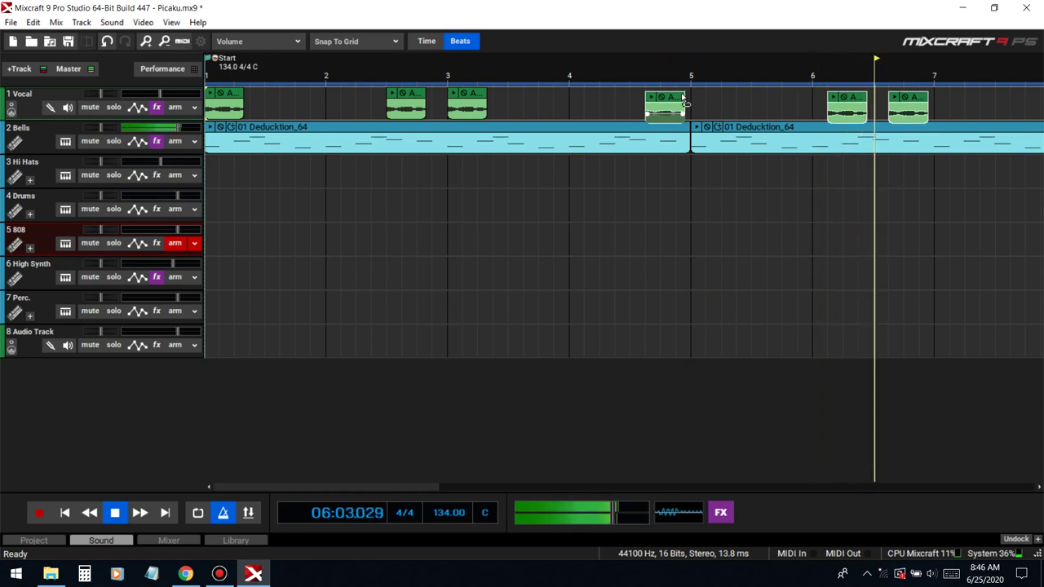
{"action": "left_click_drag", "start_coordinate": [677, 98], "coordinate": [662, 98]}
{"action": "key", "text": "space"}
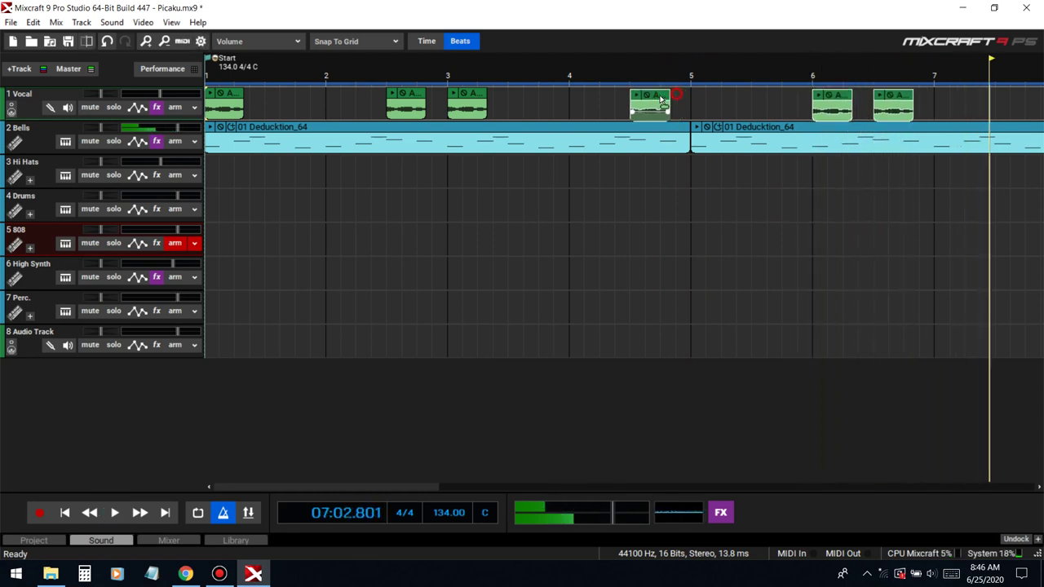
- Play from the start, move the bar 6 vocal chop to bar 5, and copy chops to bar 7 and beat 3 of bar 8
{"action": "left_click", "coordinate": [43, 513]}
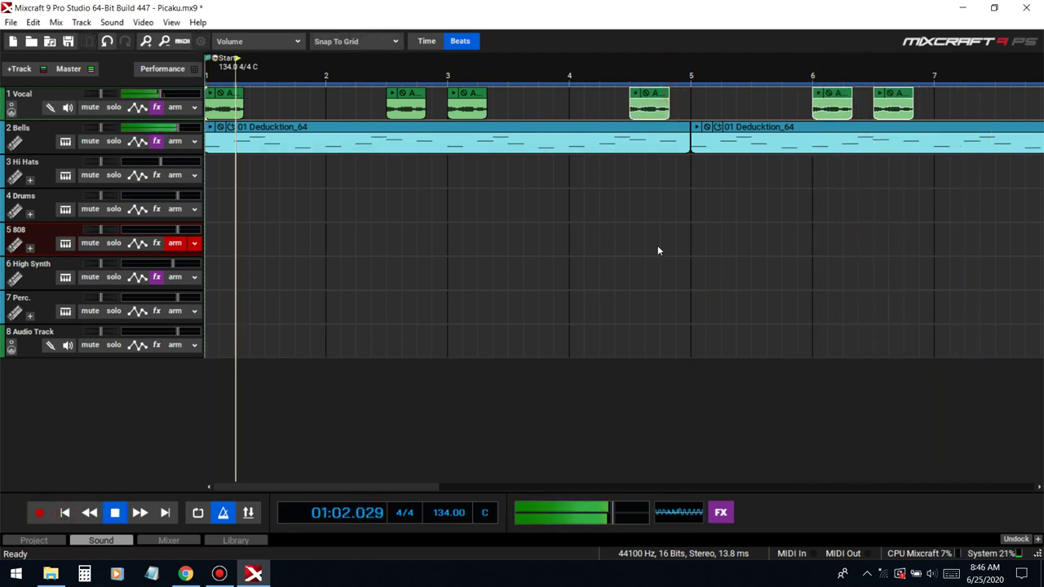
{"action": "scroll", "coordinate": [645, 244], "scroll_direction": "down", "scroll_amount": 1}
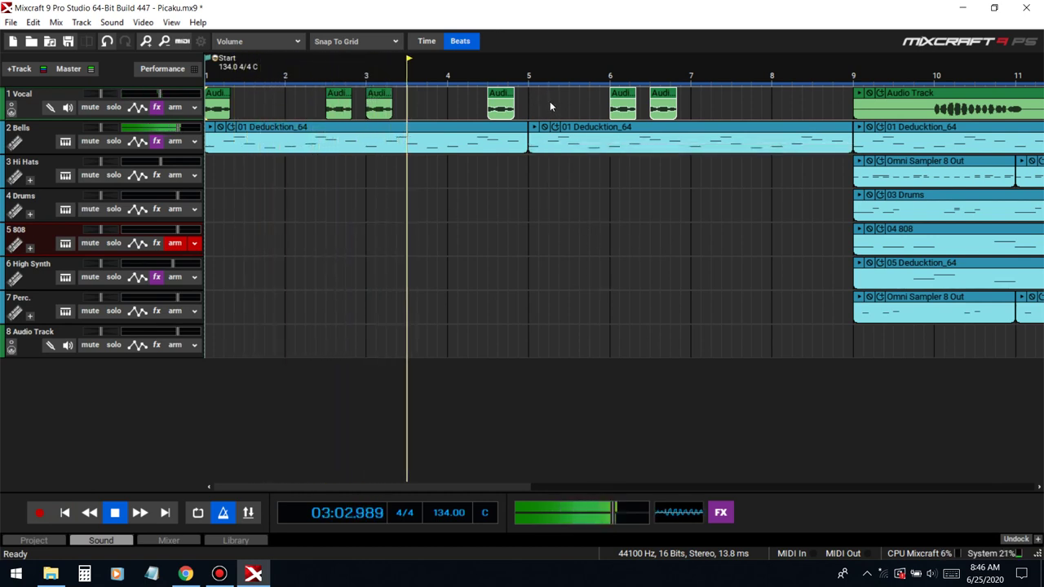
{"action": "mouse_move", "coordinate": [550, 101]}
{"action": "left_mouse_down"}
{"action": "mouse_move", "coordinate": [569, 105]}
{"action": "mouse_move", "coordinate": [536, 105]}
{"action": "mouse_move", "coordinate": [545, 106]}
{"action": "left_mouse_up"}
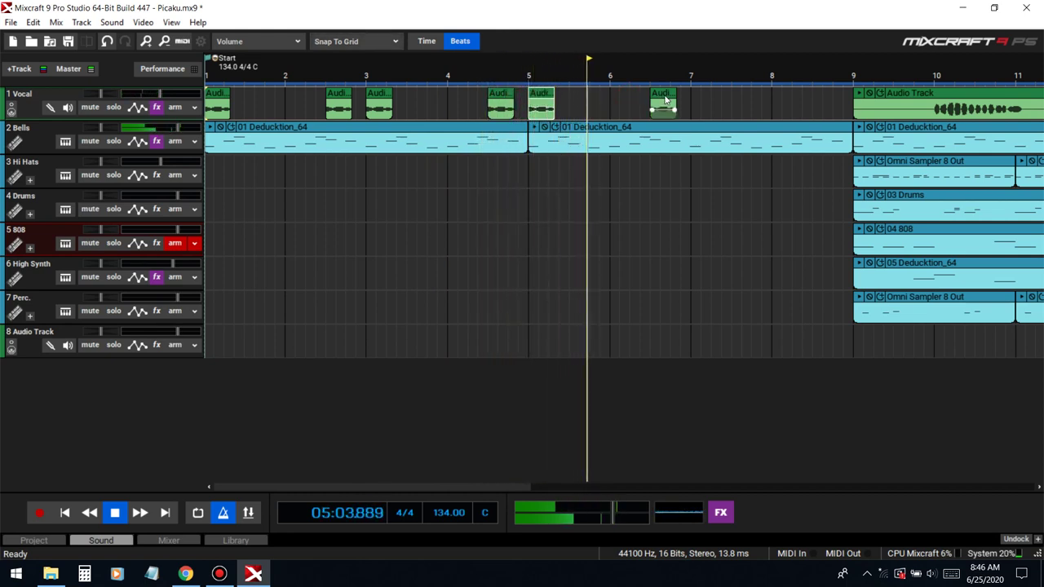
{"action": "left_click_drag", "start_coordinate": [667, 99], "coordinate": [819, 104]}
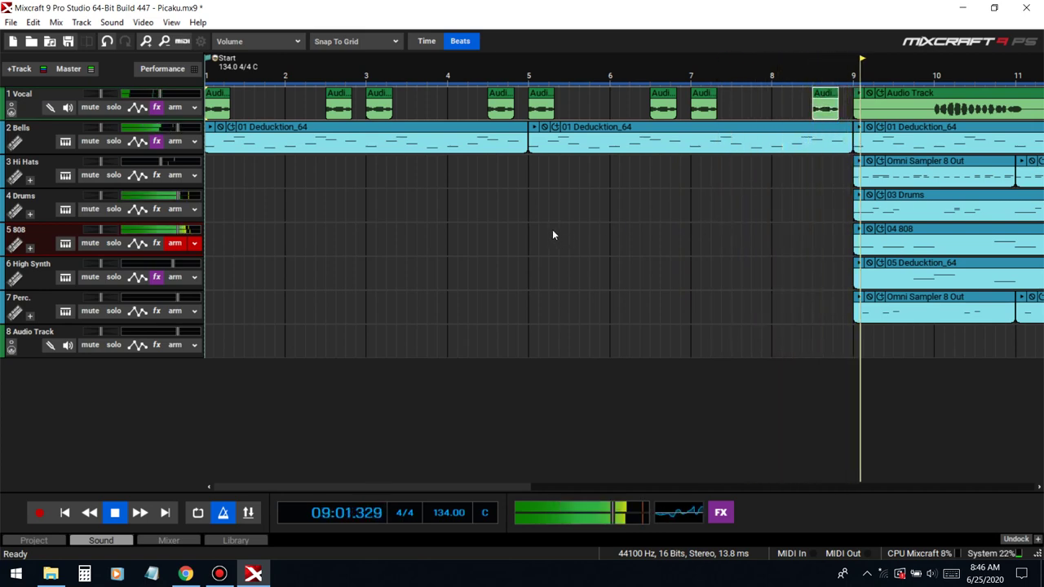
- Move the two Drums clips at bar 13 to bar 17, repeat them at bar 21, and move both long Vocal clips to bar 17
{"action": "scroll", "coordinate": [545, 228], "scroll_direction": "down", "scroll_amount": 4}
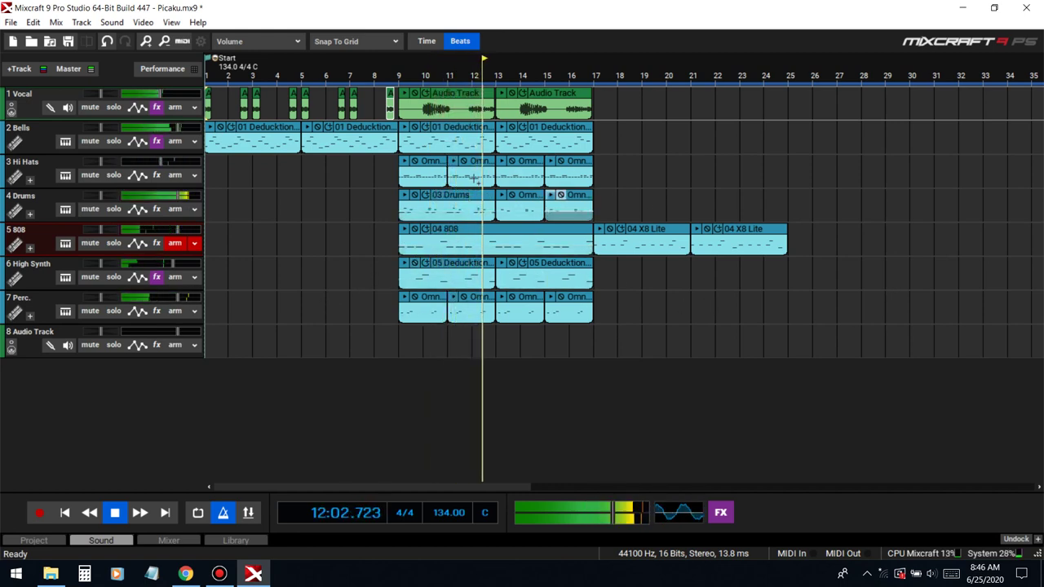
{"action": "key", "text": "space"}
{"action": "left_click_drag", "start_coordinate": [623, 199], "coordinate": [478, 200]}
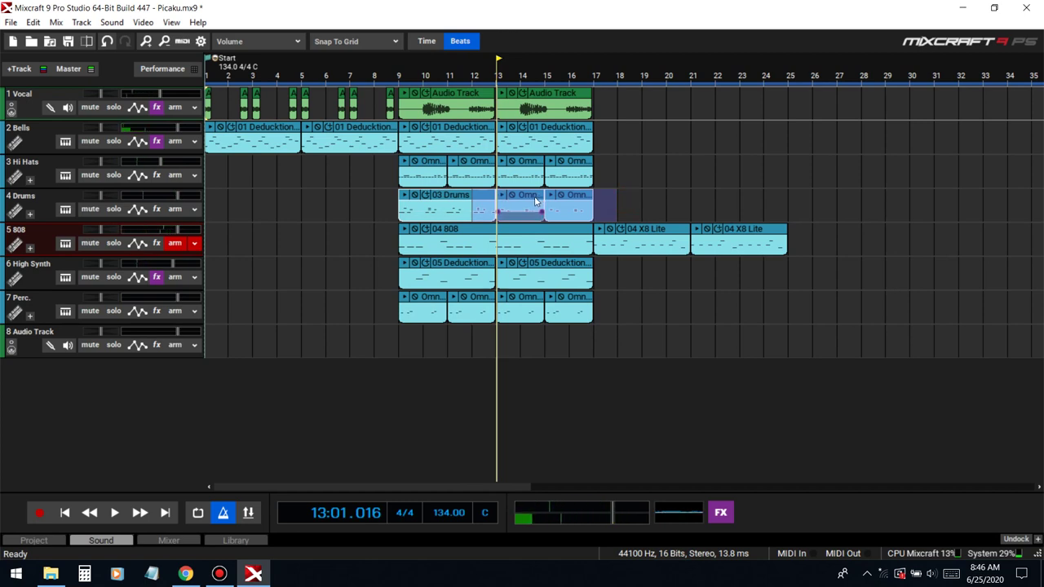
{"action": "mouse_move", "coordinate": [636, 191]}
{"action": "left_mouse_down"}
{"action": "mouse_move", "coordinate": [558, 196]}
{"action": "mouse_move", "coordinate": [728, 197]}
{"action": "mouse_move", "coordinate": [634, 197]}
{"action": "left_mouse_up"}
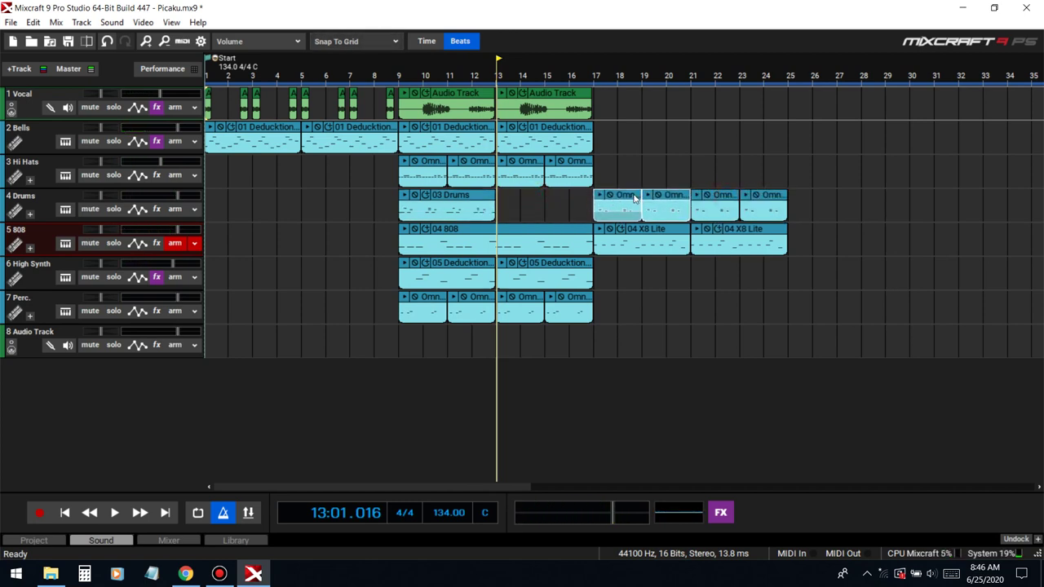
{"action": "left_click", "coordinate": [332, 263]}
{"action": "left_click_drag", "start_coordinate": [551, 98], "coordinate": [749, 98]}
- With snapping off, add a short extra Vocal piece after the last chop so it ends at bar 9
{"action": "left_click_drag", "start_coordinate": [499, 94], "coordinate": [147, 102]}
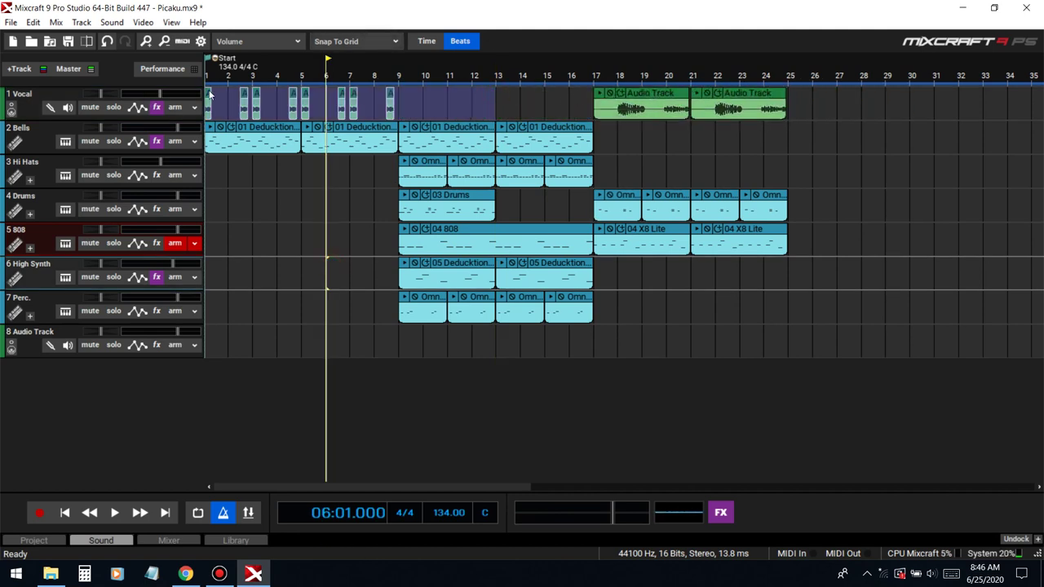
{"action": "scroll", "coordinate": [401, 109], "scroll_direction": "up", "scroll_amount": 4}
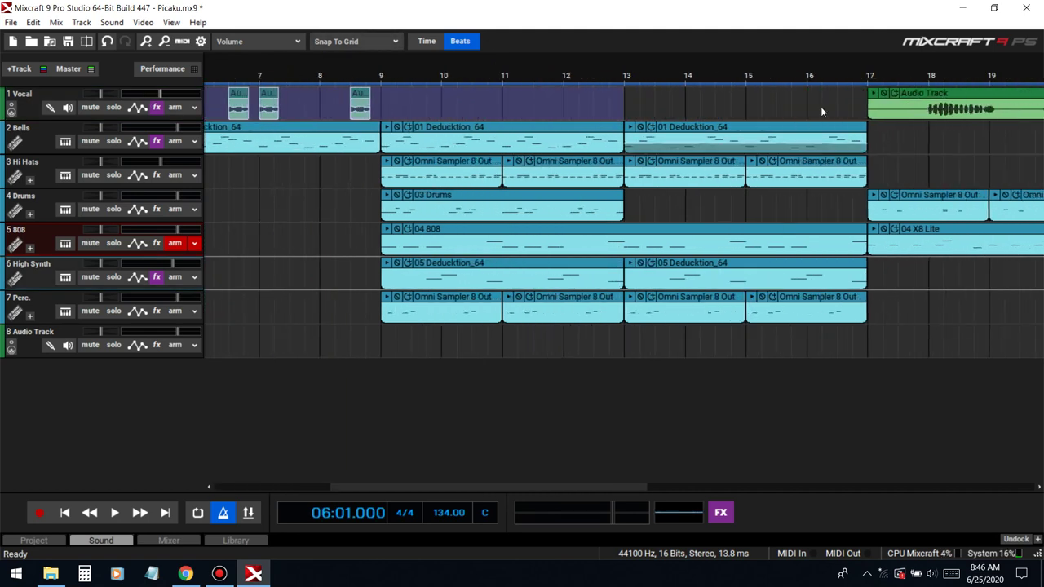
{"action": "left_click_drag", "start_coordinate": [822, 102], "coordinate": [885, 111]}
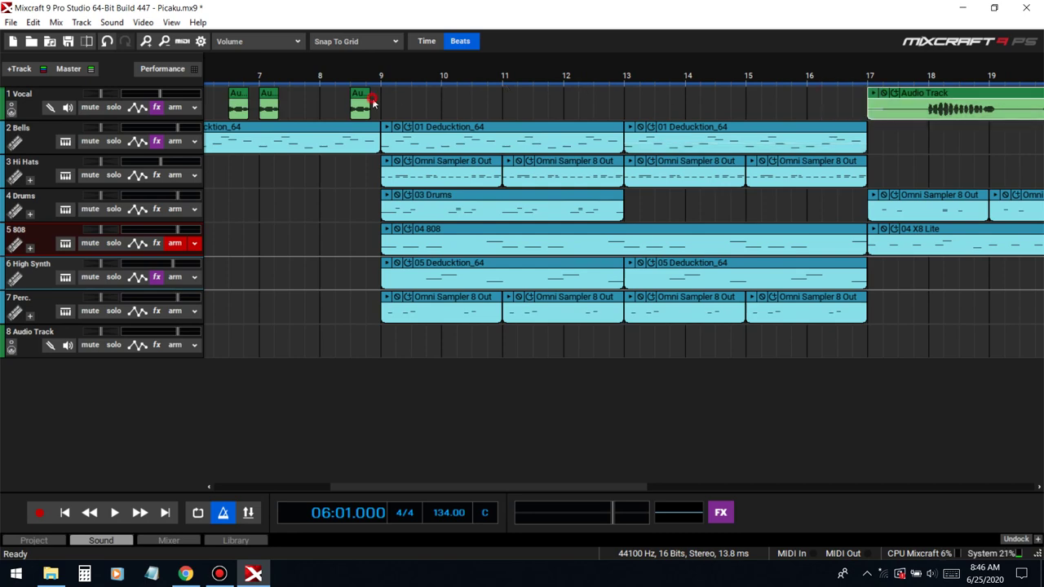
{"action": "left_click", "coordinate": [373, 102]}
{"action": "scroll", "coordinate": [378, 104], "scroll_direction": "up", "scroll_amount": 3}
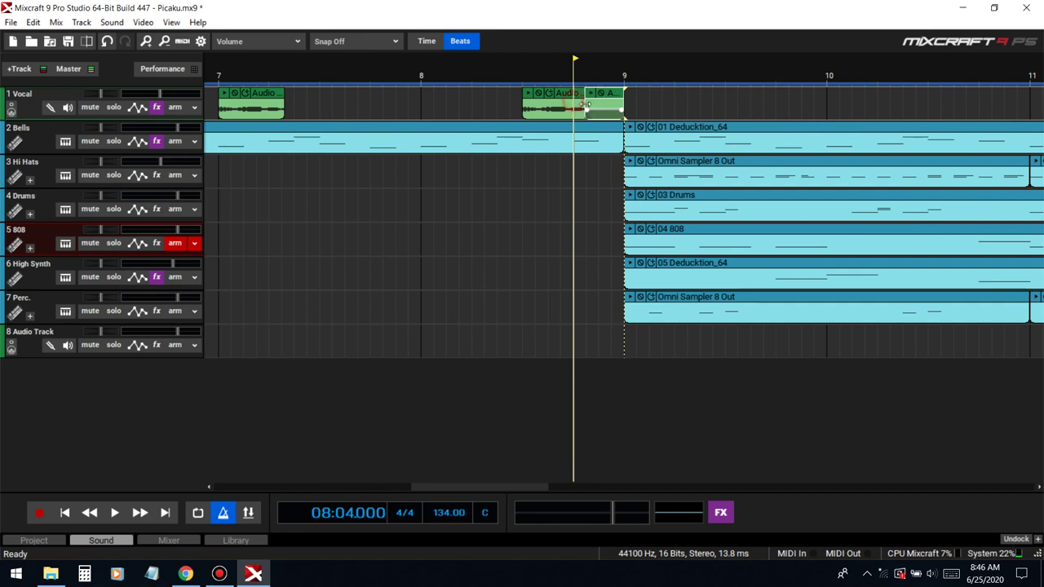
- Merge all Vocal chops in bars 1 to 8 into one clip with grid snapping restored, and copy it to bar 9
{"action": "scroll", "coordinate": [589, 103], "scroll_direction": "down", "scroll_amount": 3}
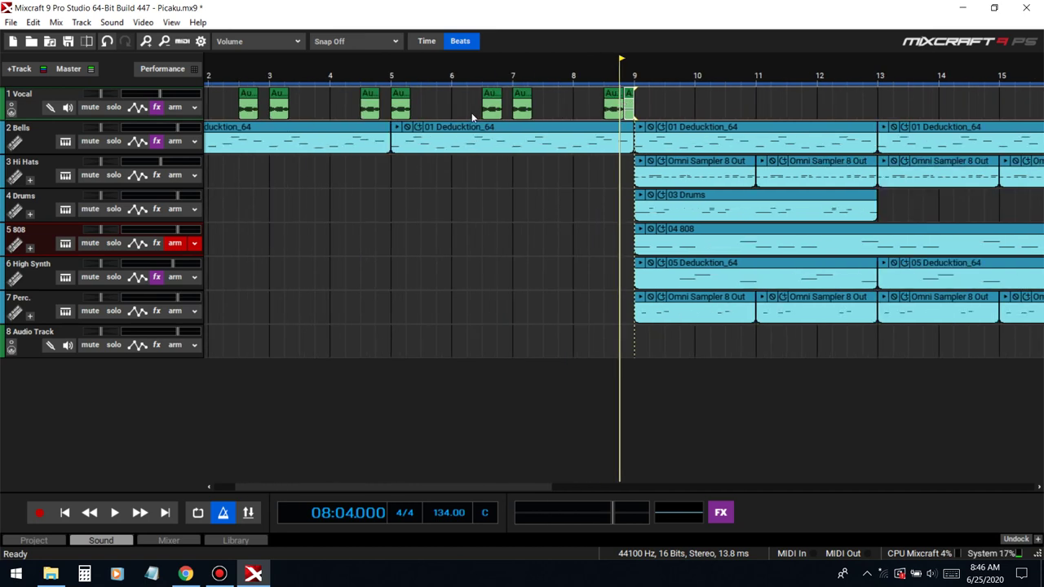
{"action": "scroll", "coordinate": [346, 104], "scroll_direction": "down", "scroll_amount": 3}
{"action": "left_click_drag", "start_coordinate": [546, 106], "coordinate": [99, 85]}
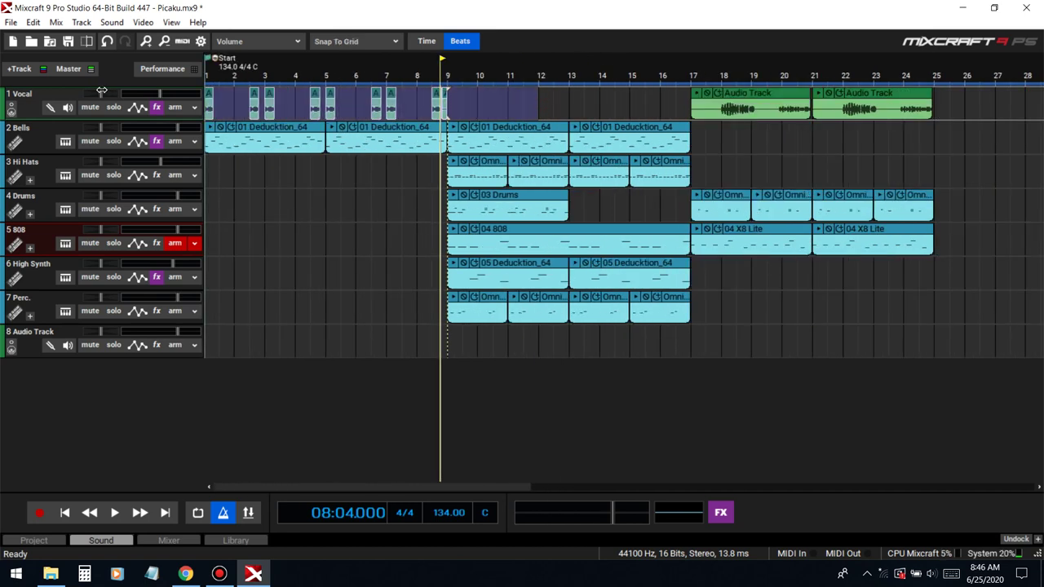
{"action": "key", "text": "ctrl+w"}
{"action": "left_click_drag", "start_coordinate": [319, 93], "coordinate": [681, 111]}
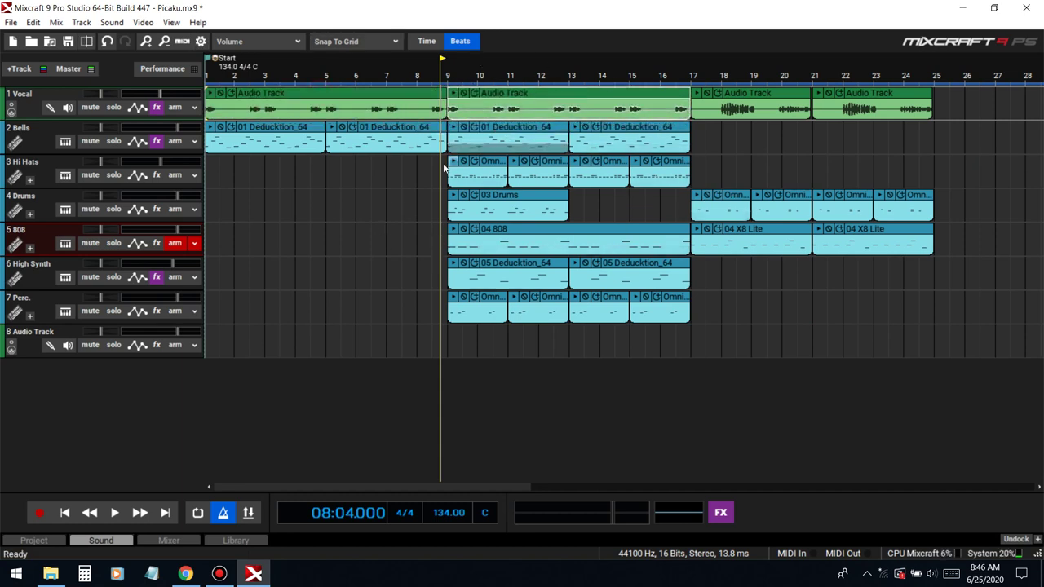
- Start playback, disarm the 808 track, and copy the 03 Drums clip to bar 13
{"action": "key", "text": "space"}
{"action": "scroll", "coordinate": [330, 221], "scroll_direction": "down", "scroll_amount": 1}
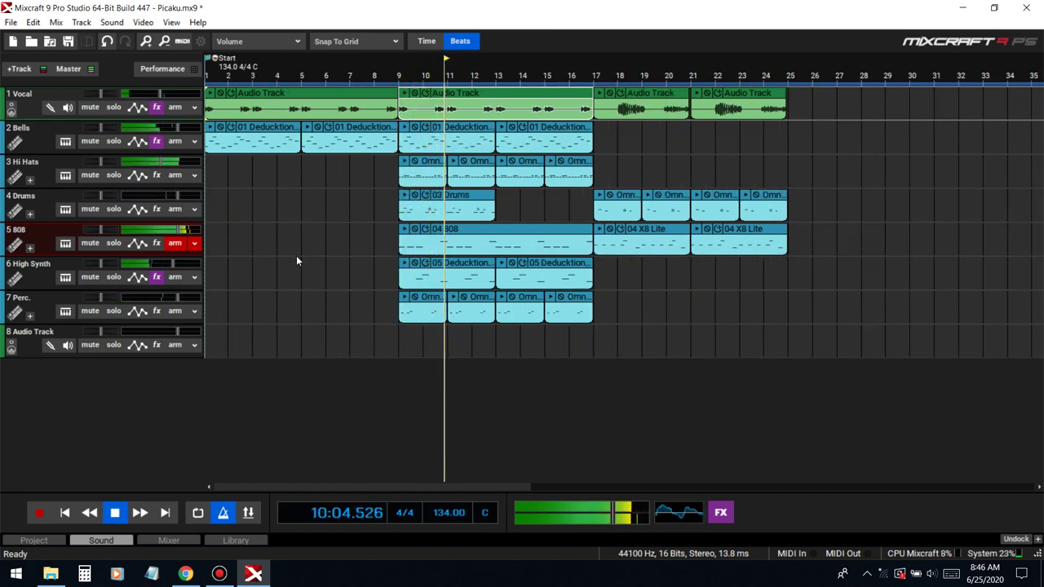
{"action": "left_click", "coordinate": [184, 244]}
{"action": "left_click_drag", "start_coordinate": [478, 200], "coordinate": [571, 201]}
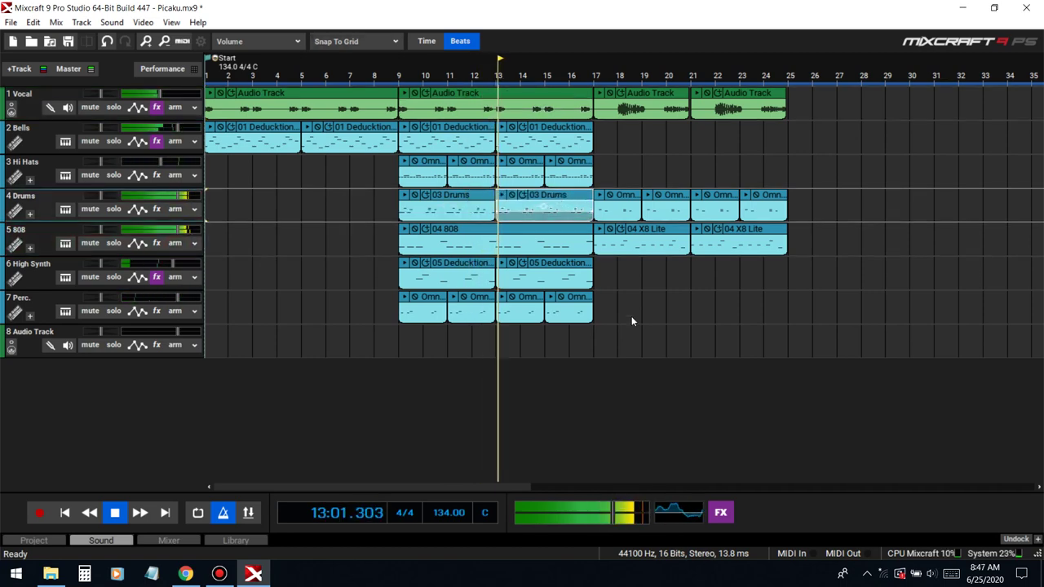
- Copy a Bells clip to bar 17, transpose all its notes down one octave, and copy the lowered clip to bar 21
{"action": "left_click_drag", "start_coordinate": [366, 129], "coordinate": [644, 124]}
{"action": "double_click", "coordinate": [645, 134]}
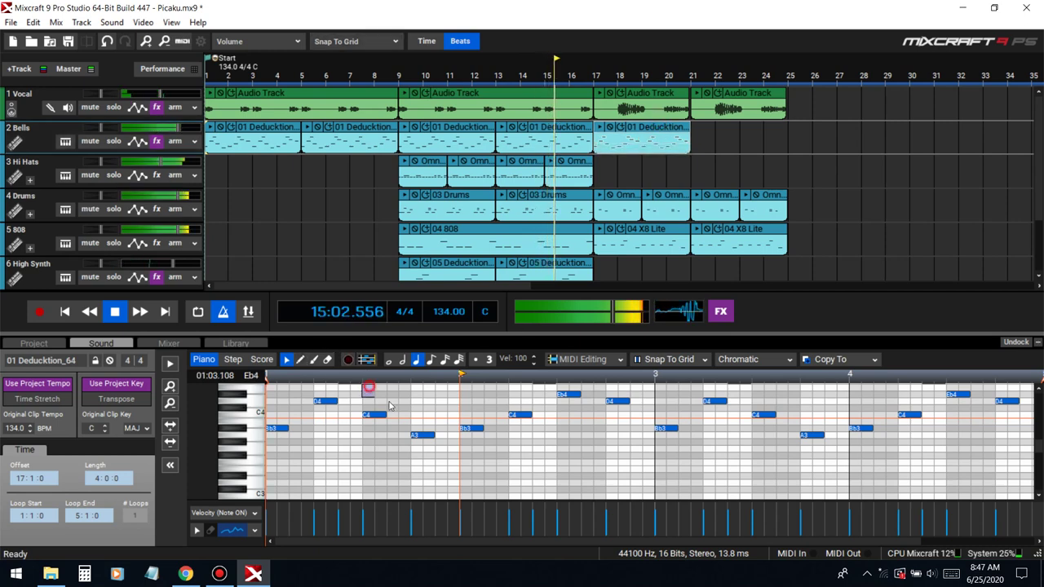
{"action": "key", "text": "ctrl+a"}
{"action": "key", "text": "shift+Down"}
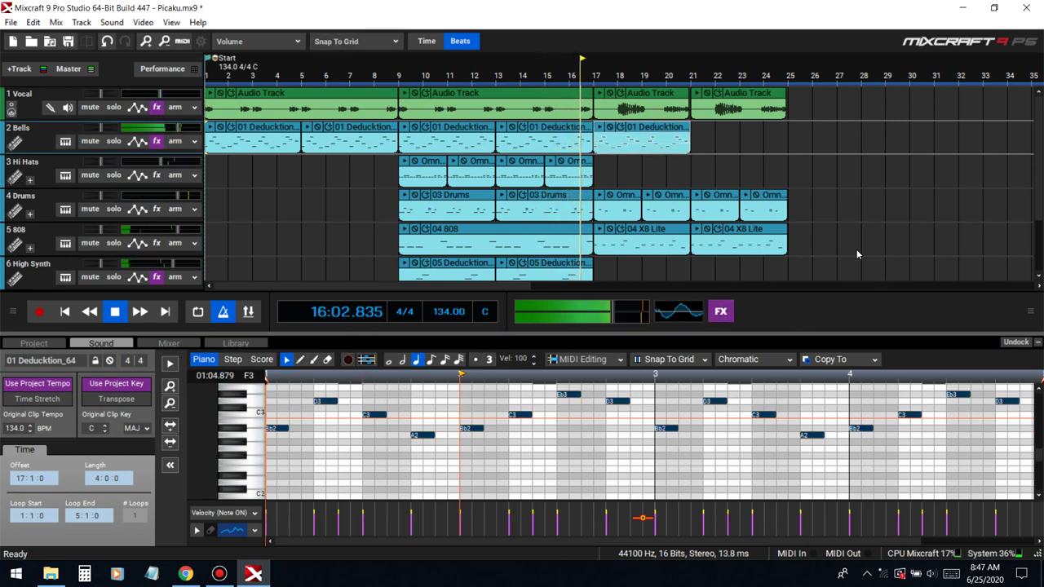
{"action": "left_click_drag", "start_coordinate": [653, 132], "coordinate": [753, 131]}
{"action": "left_click", "coordinate": [1037, 342]}
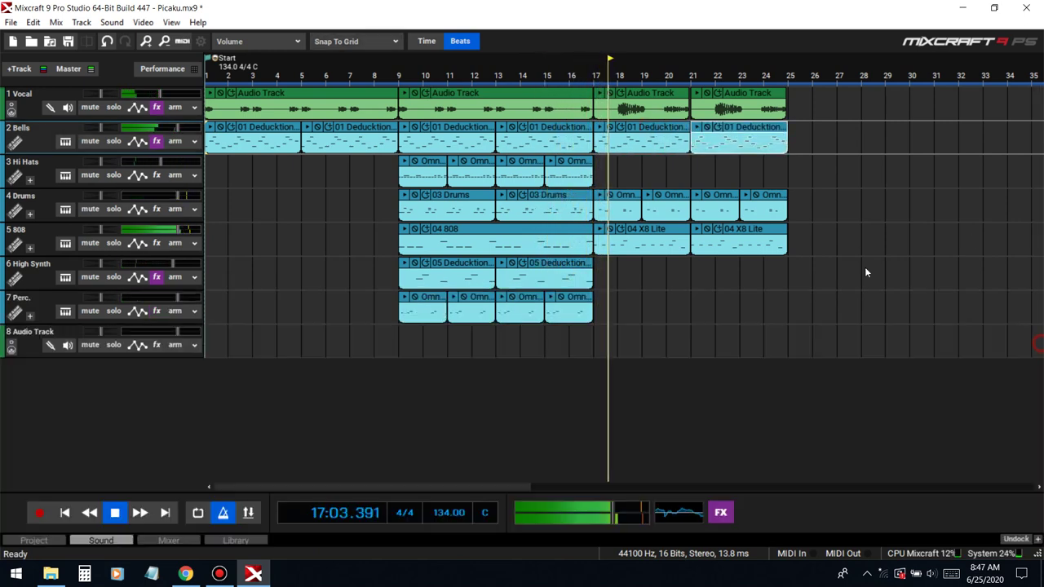
- Copy a Perc. clip to bar 19 and duplicate it twice to fill up to bar 25
{"action": "left_click_drag", "start_coordinate": [430, 304], "coordinate": [674, 303]}
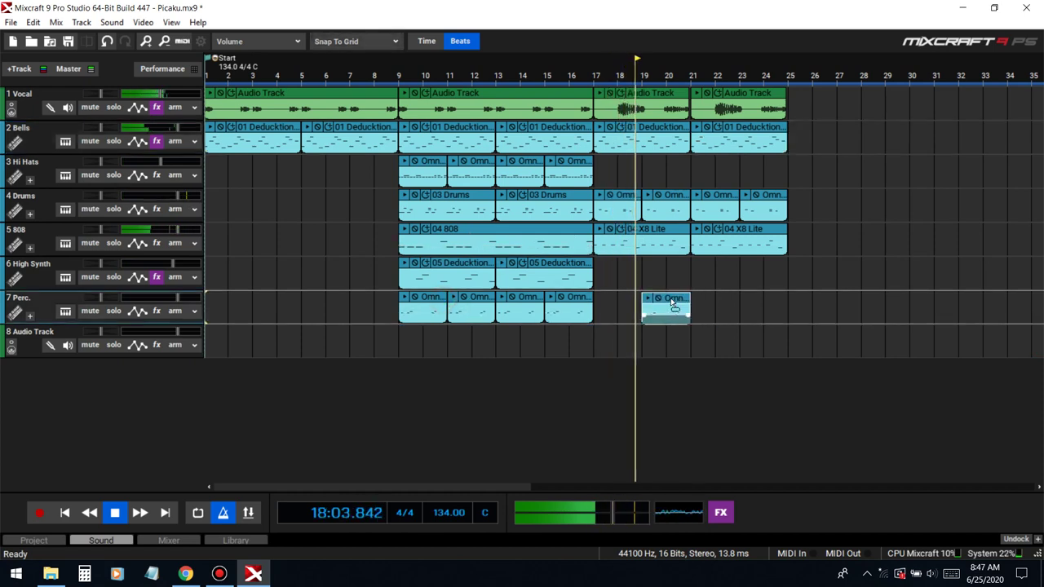
{"action": "key", "text": "ctrl+d"}
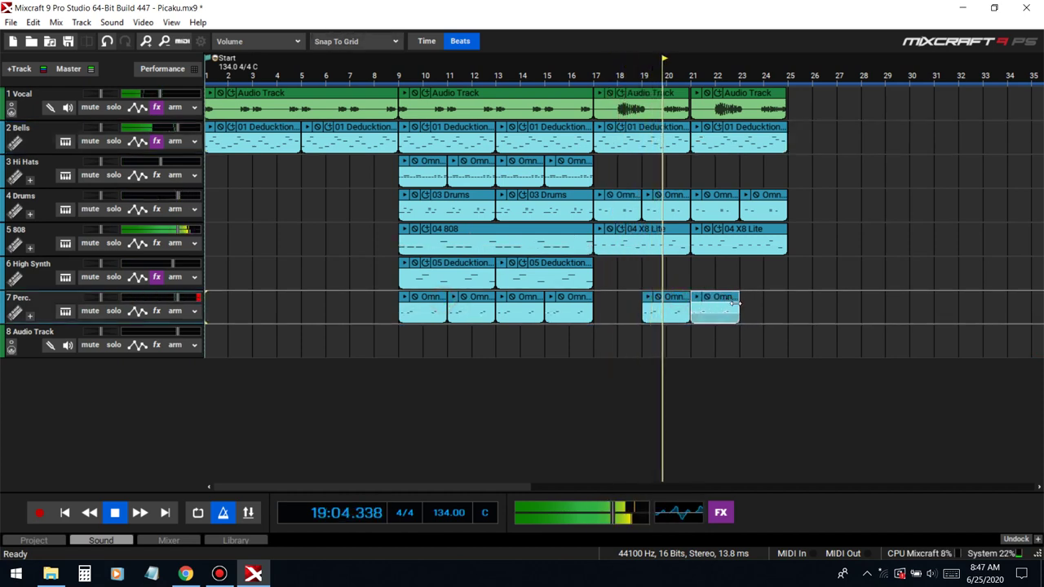
{"action": "key", "text": "ctrl+d"}
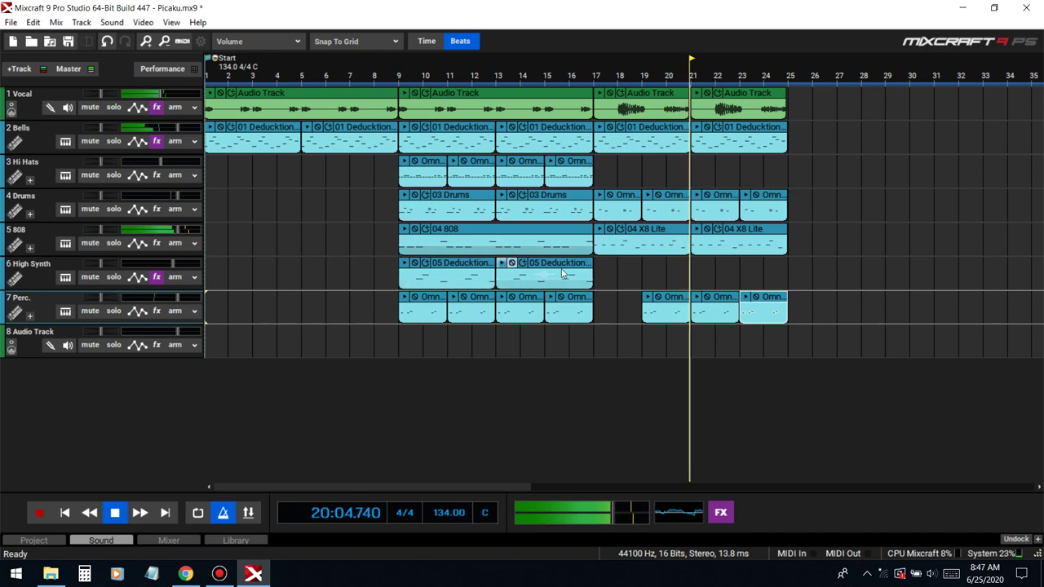
- Fill bars 25 to 32 with copies of the Bells, main Drums, 808 and High Synth clips, and copy Perc. clips to bars 29 and 31
{"action": "left_click_drag", "start_coordinate": [570, 270], "coordinate": [866, 271]}
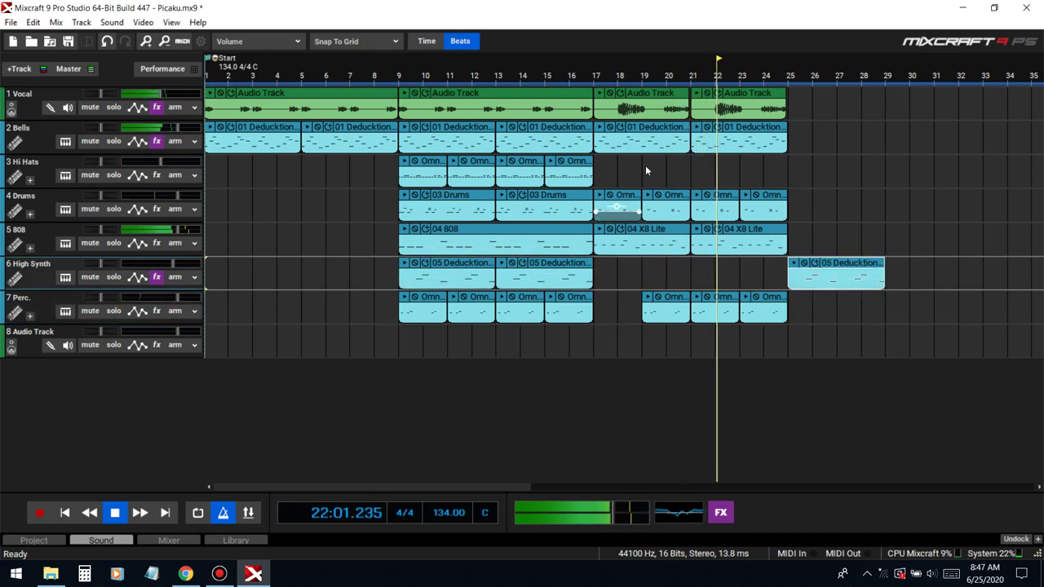
{"action": "left_click_drag", "start_coordinate": [543, 141], "coordinate": [849, 137]}
{"action": "left_click_drag", "start_coordinate": [478, 199], "coordinate": [852, 205]}
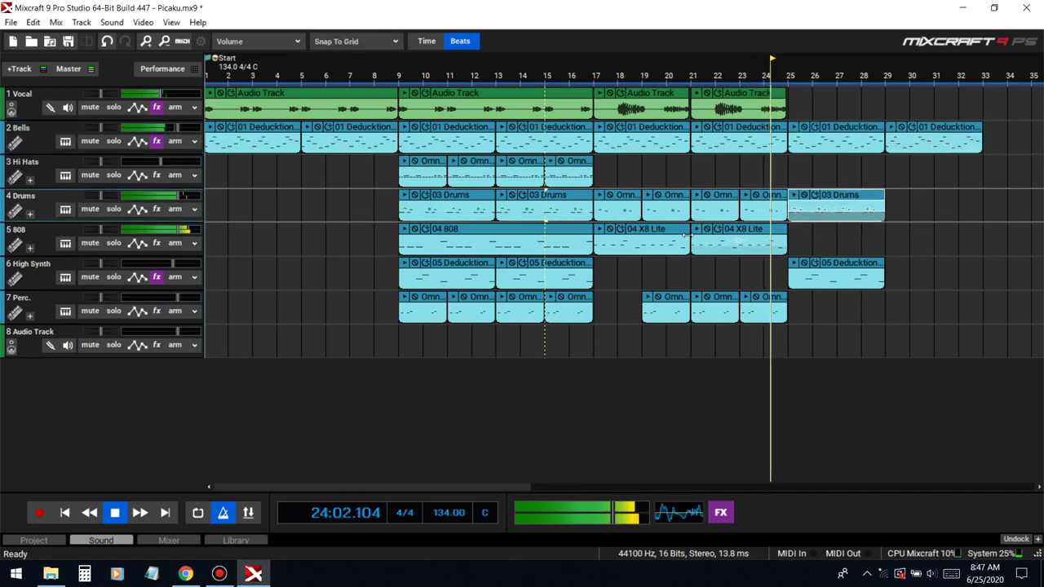
{"action": "left_click_drag", "start_coordinate": [580, 232], "coordinate": [971, 237]}
{"action": "left_click_drag", "start_coordinate": [859, 201], "coordinate": [910, 201]}
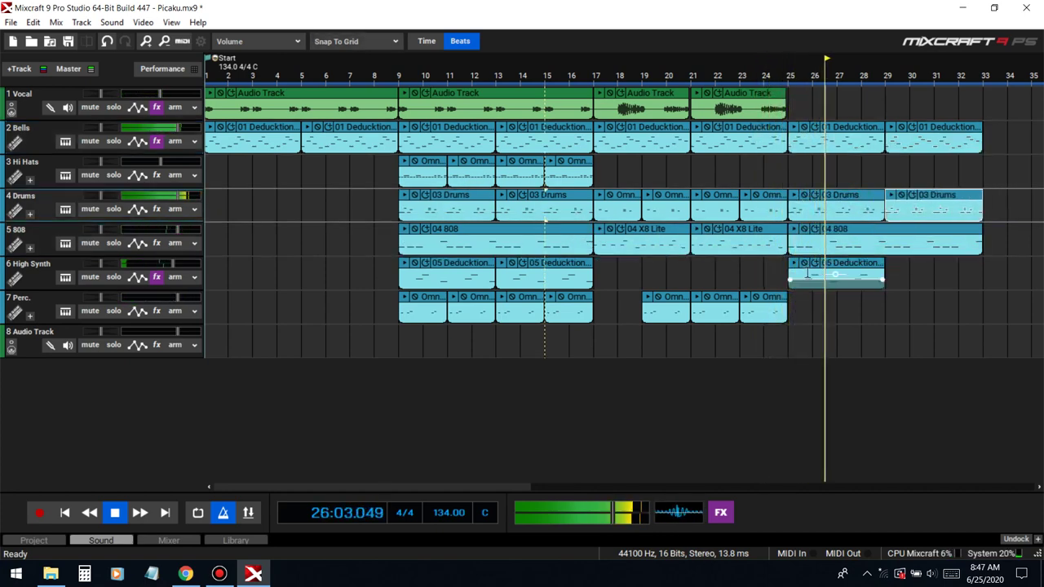
{"action": "left_click_drag", "start_coordinate": [862, 266], "coordinate": [960, 271]}
{"action": "left_click", "coordinate": [781, 309]}
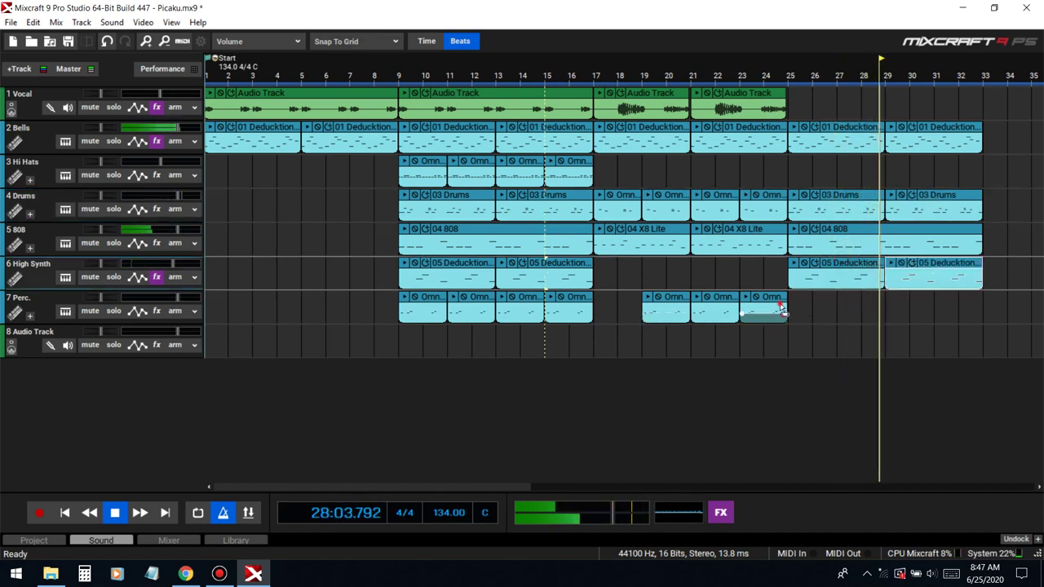
{"action": "left_click_drag", "start_coordinate": [781, 308], "coordinate": [977, 304]}
- Copy every track's clips from bars 9 to 16 and paste them at bar 33
{"action": "scroll", "coordinate": [637, 169], "scroll_direction": "down", "scroll_amount": 1}
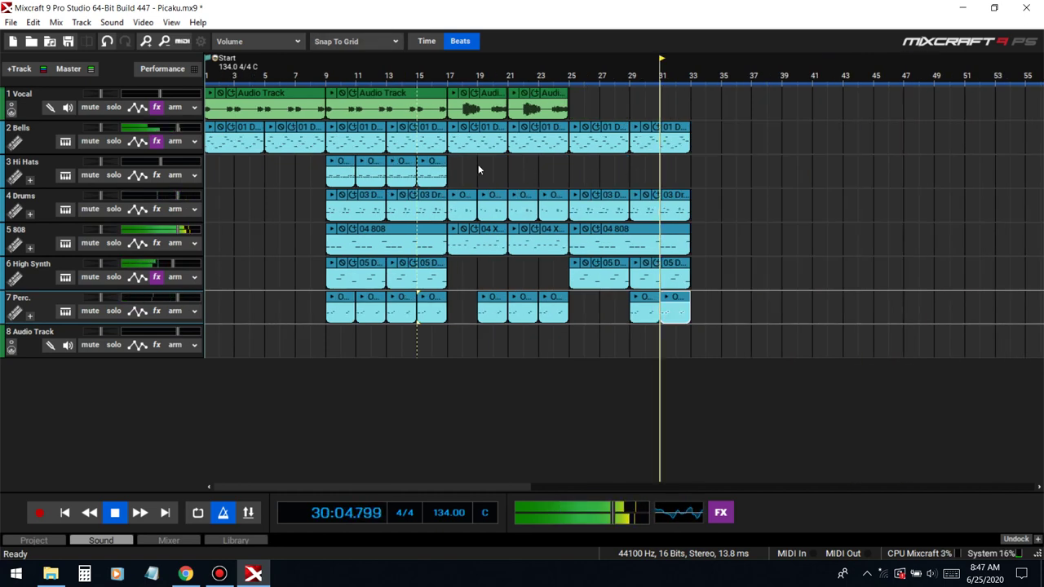
{"action": "left_click_drag", "start_coordinate": [479, 170], "coordinate": [411, 175]}
{"action": "left_click_drag", "start_coordinate": [329, 339], "coordinate": [445, 112]}
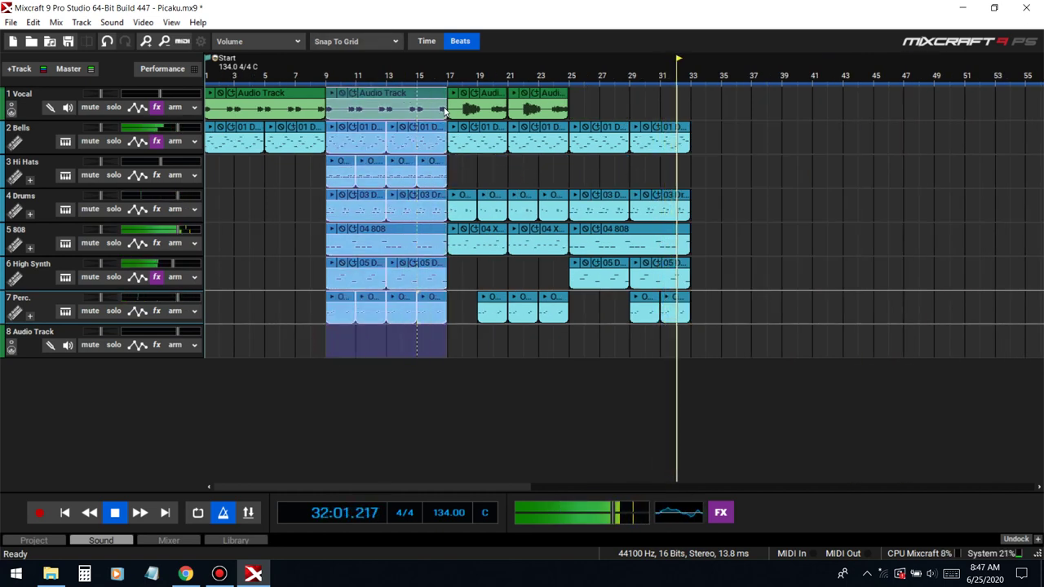
{"action": "key", "text": "ctrl+c"}
{"action": "key", "text": "ctrl+v"}
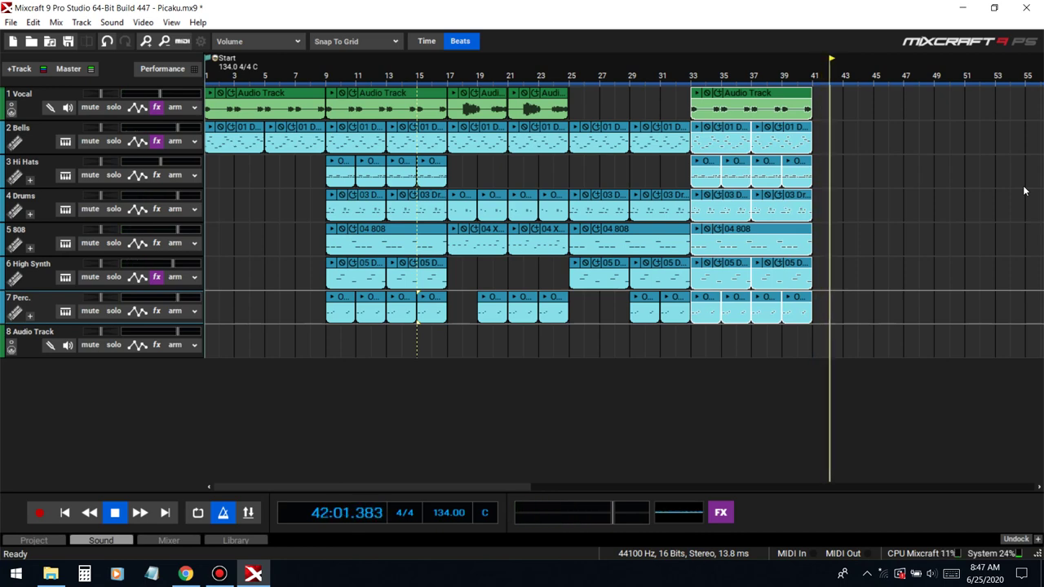
- Play the whole arrangement from the start through its end, and stop playback in bar 42
{"action": "key", "text": "space"}
{"action": "key", "text": "space"}
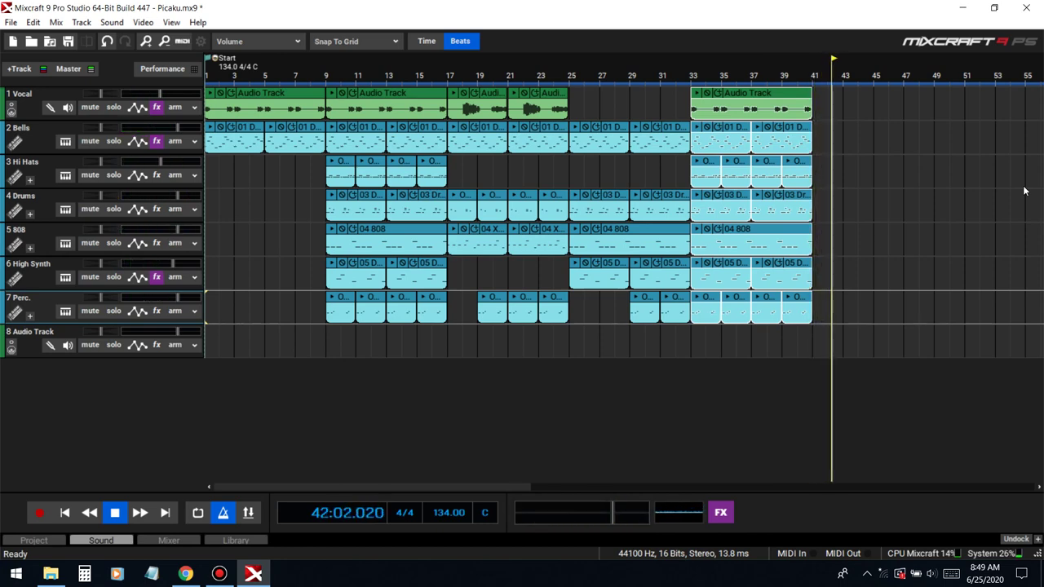
{"action": "key", "text": "space"}
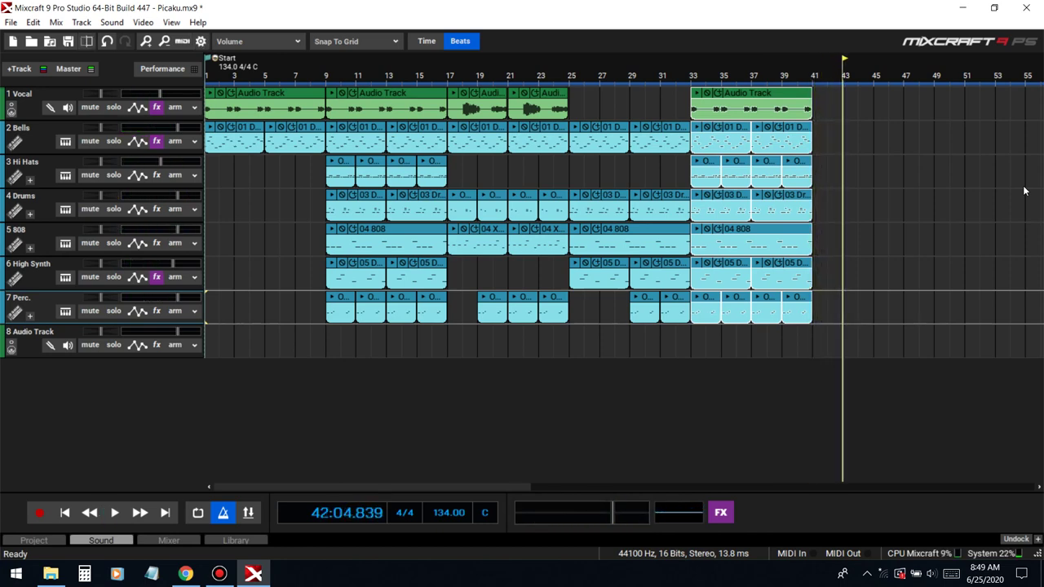